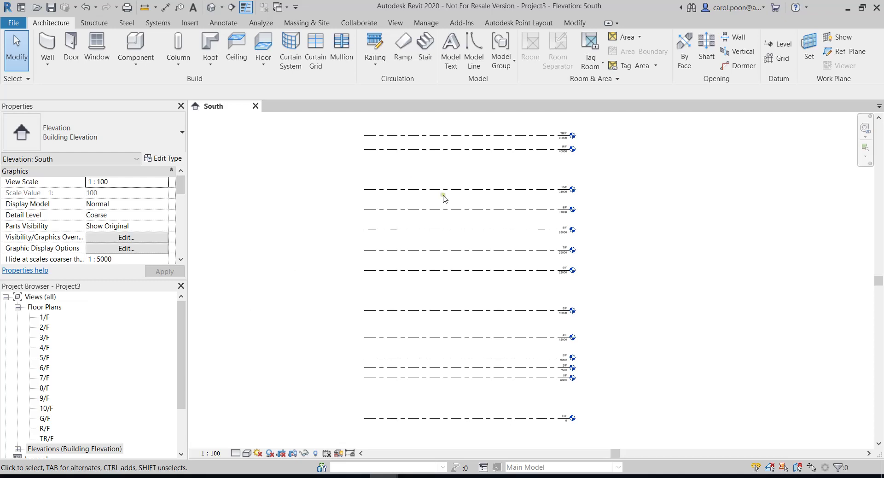
# Pan the South elevation to inspect the level heads from G/F up to 8/F
pyautogui.scroll(3, 548, 179)
pyautogui.moveTo(648, 184)
pyautogui.mouseDown(button='middle')
pyautogui.moveTo(702, 262)
pyautogui.moveTo(731, 272)
pyautogui.mouseUp(button='middle')
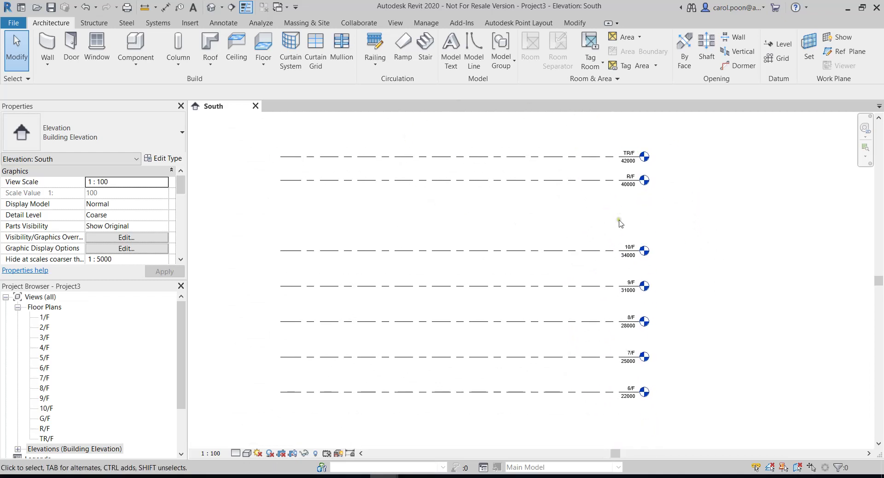
pyautogui.moveTo(691, 312); pyautogui.dragTo(689, 184, button='middle')
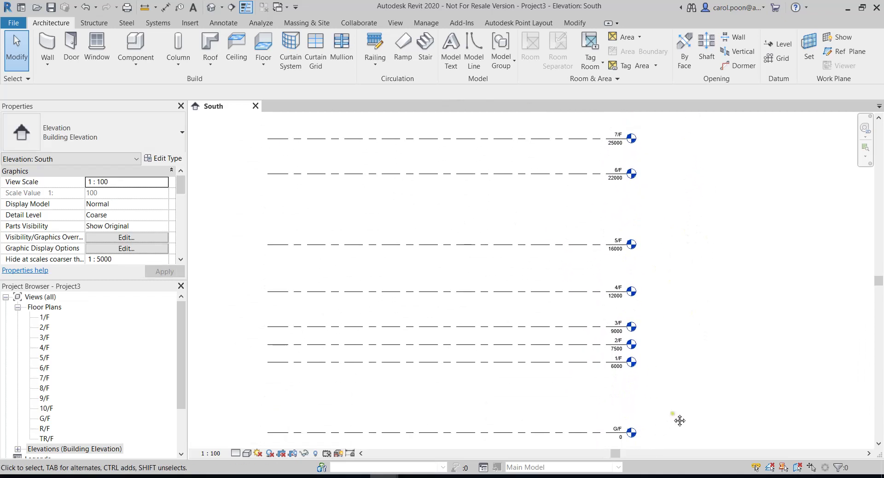
pyautogui.moveTo(671, 417); pyautogui.dragTo(679, 318, button='middle')
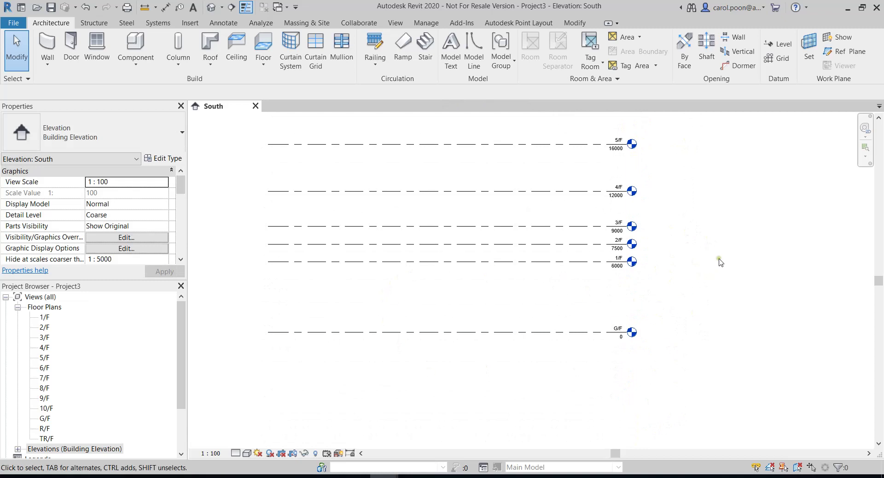
pyautogui.moveTo(719, 258); pyautogui.dragTo(728, 385, button='middle')
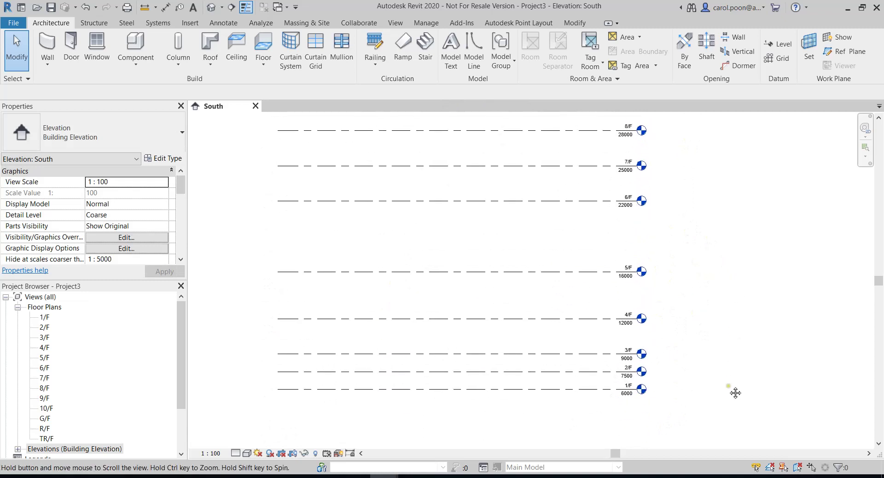
# Select the TR/F floor plan, dismiss the save reminder unsaved, and minimize the Drawing Register workbook
pyautogui.click(46, 317)
pyautogui.click(46, 438)
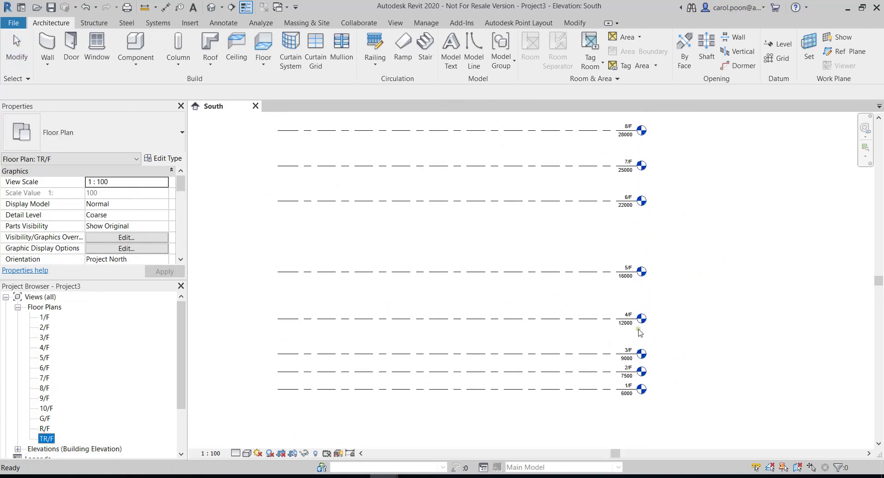
pyautogui.scroll(-2, 696, 307)
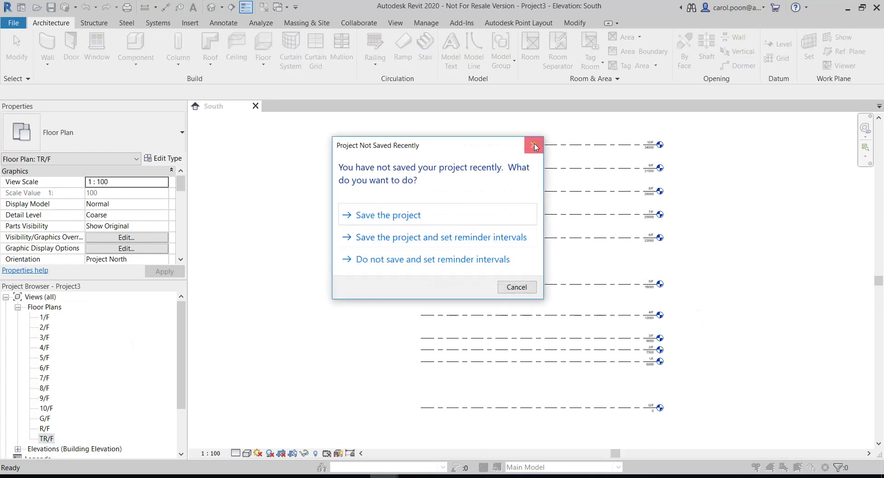
pyautogui.click(533, 144)
pyautogui.moveTo(742, 243); pyautogui.dragTo(723, 251, button='middle')
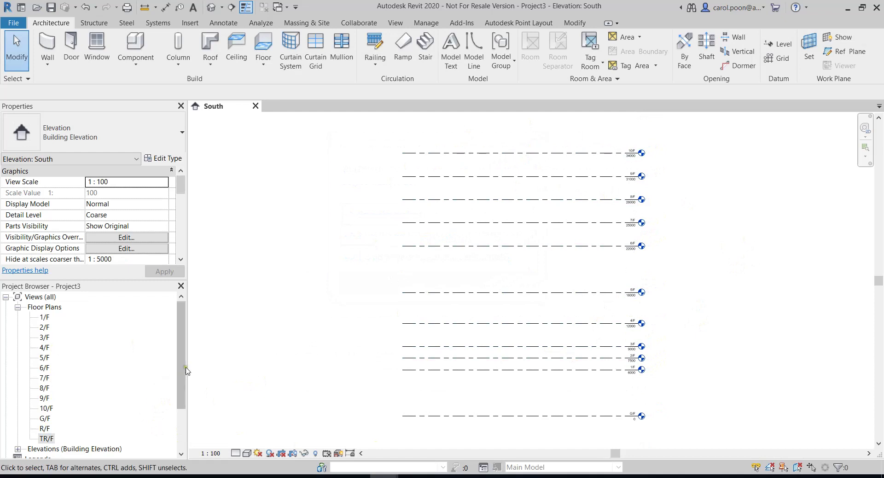
pyautogui.click(46, 438)
pyautogui.scroll(-2, 46, 433)
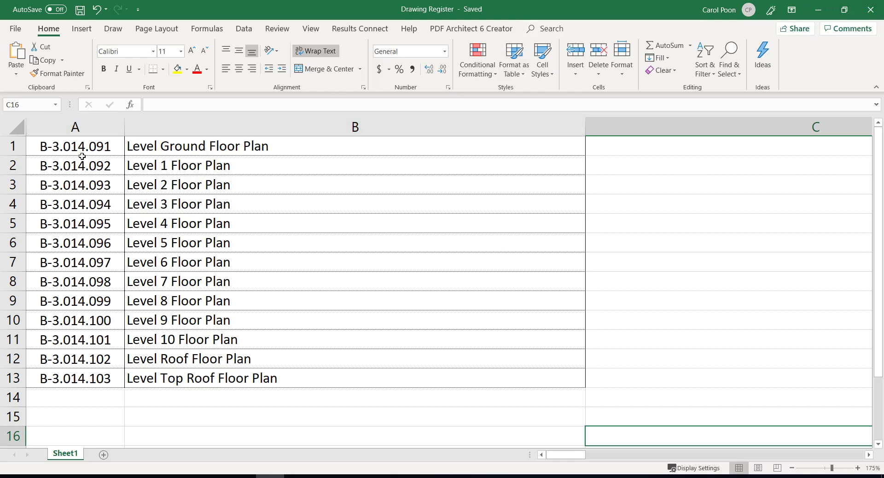
pyautogui.click(823, 14)
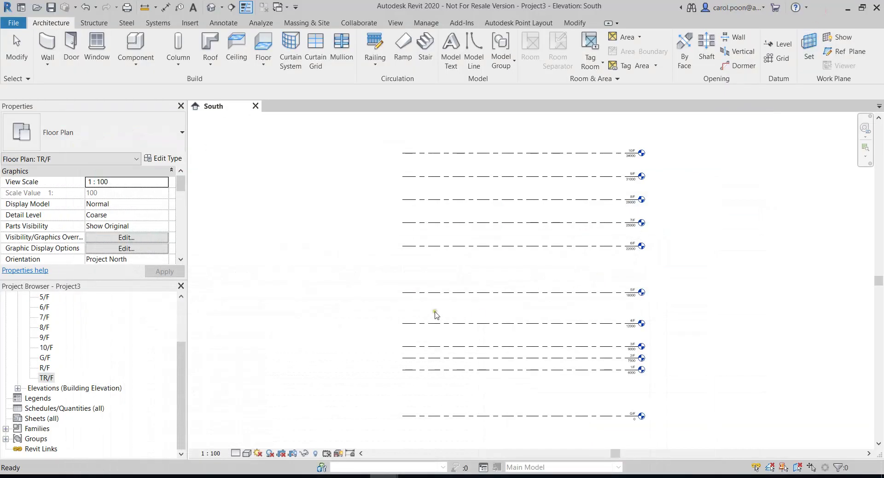
# Zoom and pan the South elevation around the upper level heads, 10/F and above
pyautogui.scroll(-1, 681, 294)
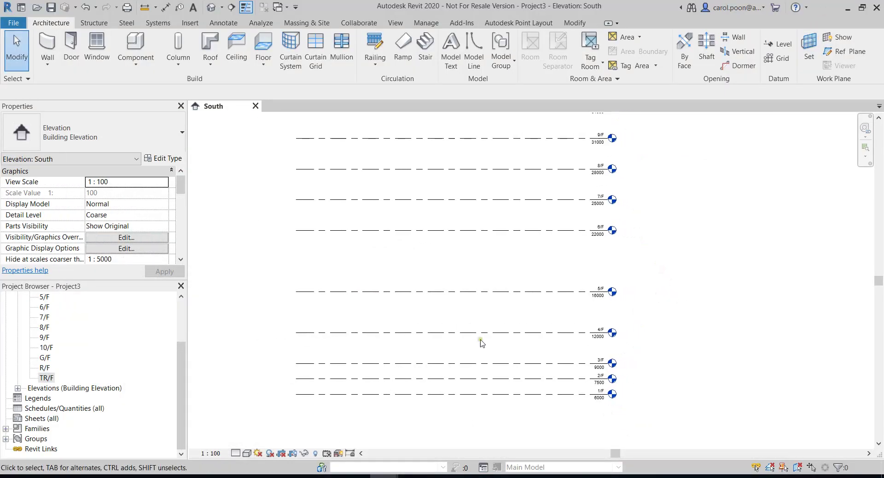
pyautogui.moveTo(657, 189)
pyautogui.mouseDown(button='middle')
pyautogui.moveTo(709, 296)
pyautogui.moveTo(712, 357)
pyautogui.mouseUp(button='middle')
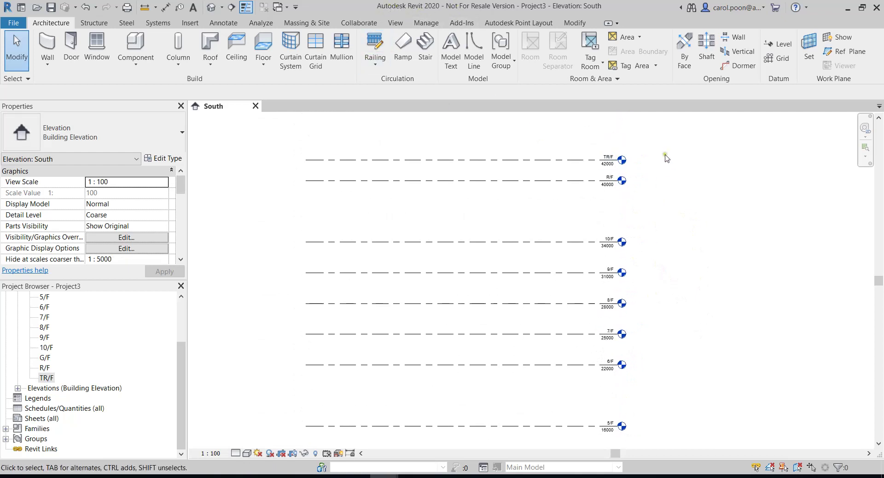
pyautogui.scroll(1, 615, 178)
pyautogui.scroll(1, 615, 178)
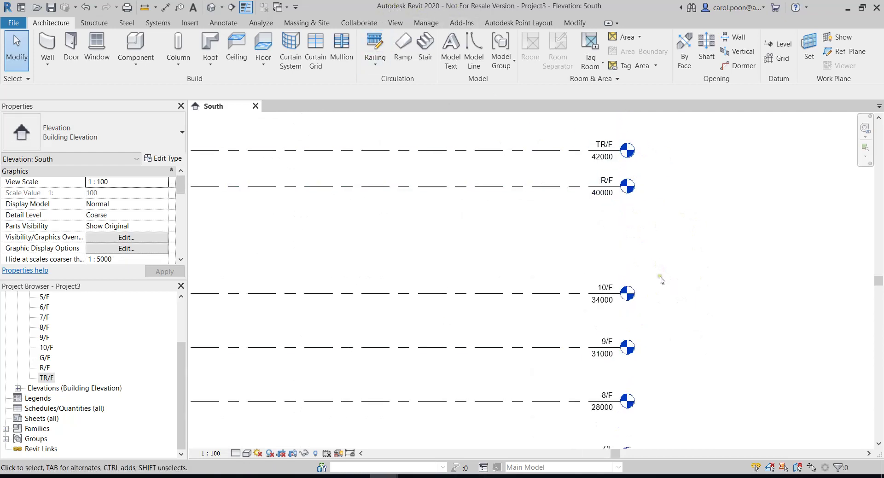
pyautogui.scroll(-1, 671, 292)
pyautogui.moveTo(672, 293); pyautogui.dragTo(709, 245, button='middle')
pyautogui.scroll(-1, 709, 244)
pyautogui.scroll(-1, 709, 295)
pyautogui.scroll(-1, 706, 294)
pyautogui.moveTo(706, 294); pyautogui.dragTo(645, 282, button='middle')
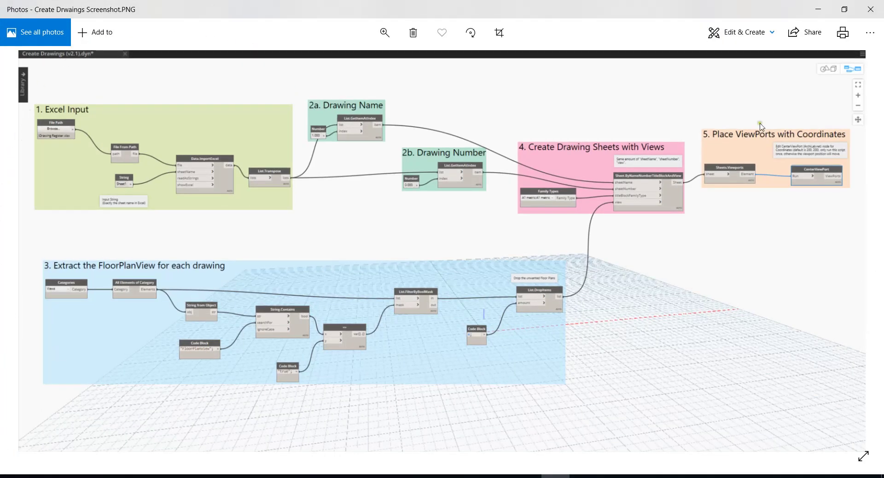
# Zoom through the Create Drawings graph screenshot, then minimize Windows Photos
pyautogui.keyDown('ctrl'); pyautogui.scroll(1, 292, 92); pyautogui.keyUp('ctrl')
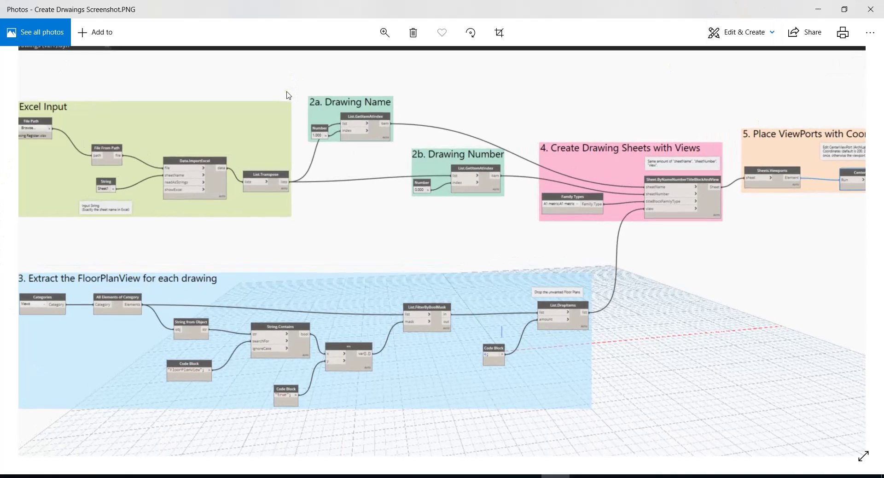
pyautogui.keyDown('ctrl'); pyautogui.scroll(-1, 38, 107); pyautogui.keyUp('ctrl')
pyautogui.keyDown('ctrl'); pyautogui.scroll(-1, 51, 113); pyautogui.keyUp('ctrl')
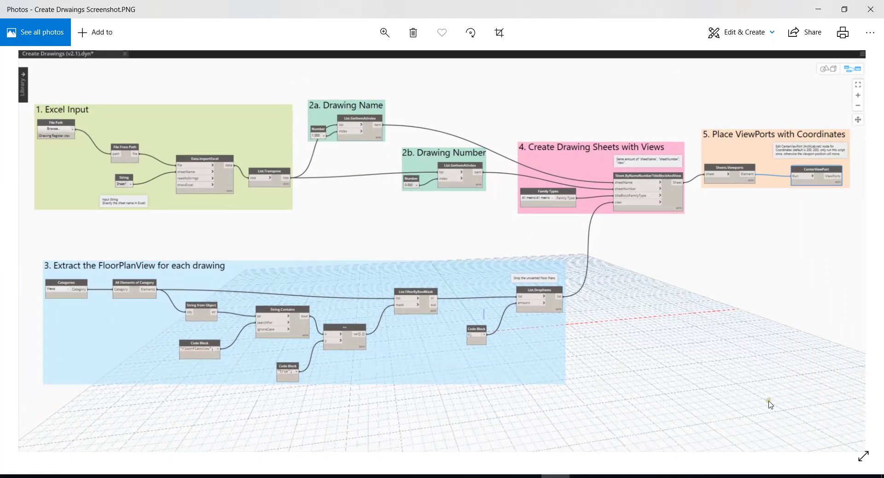
pyautogui.click(819, 8)
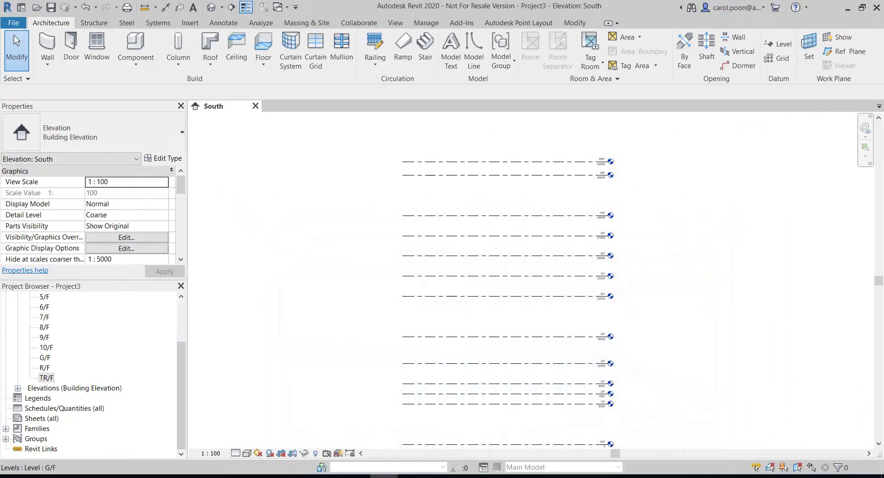
# Switch back to the Dynamo window with Alt+Tab
pyautogui.hotkey('alt', 'Tab')
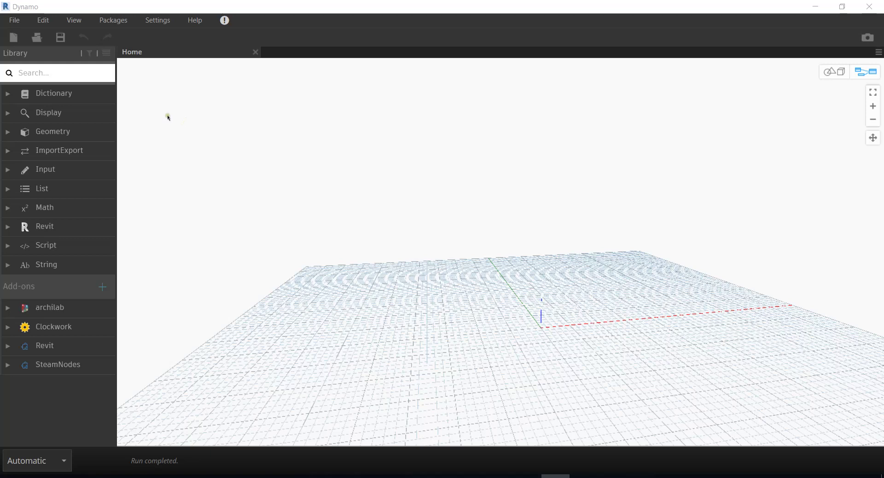
# Search the canvas for 'file path' and place a File Path node
pyautogui.rightClick(169, 118)
pyautogui.press('Escape')
pyautogui.rightClick(232, 130)
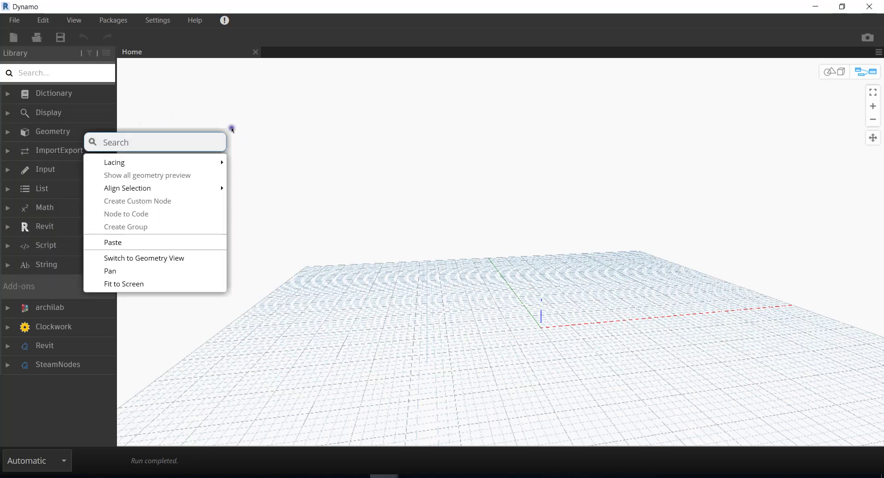
pyautogui.write('file.path')
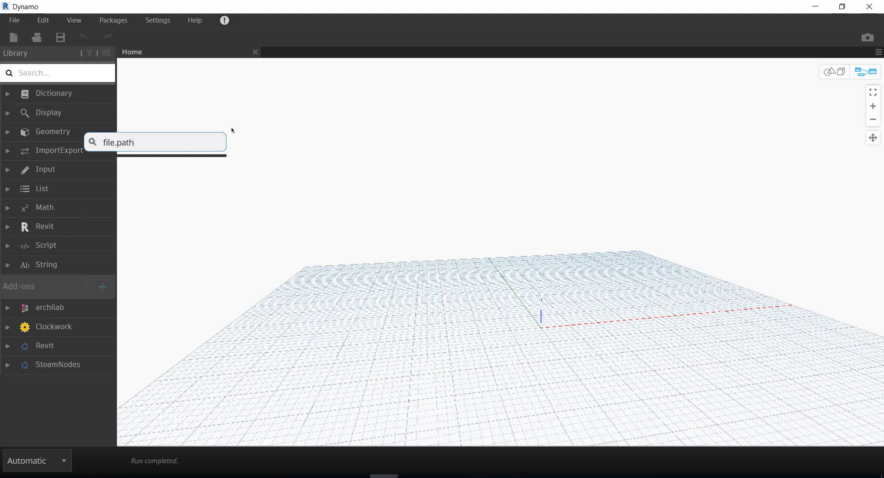
pyautogui.press('Escape')
pyautogui.rightClick(233, 130)
pyautogui.write('f')
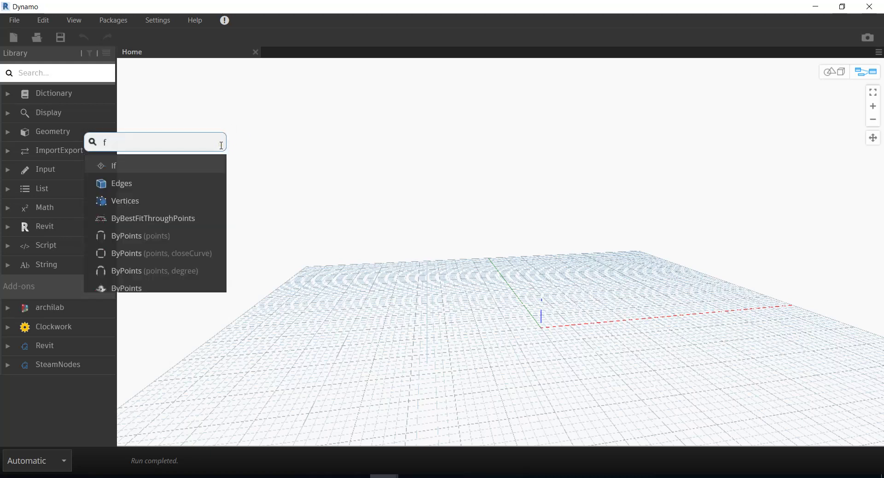
pyautogui.write('ile f')
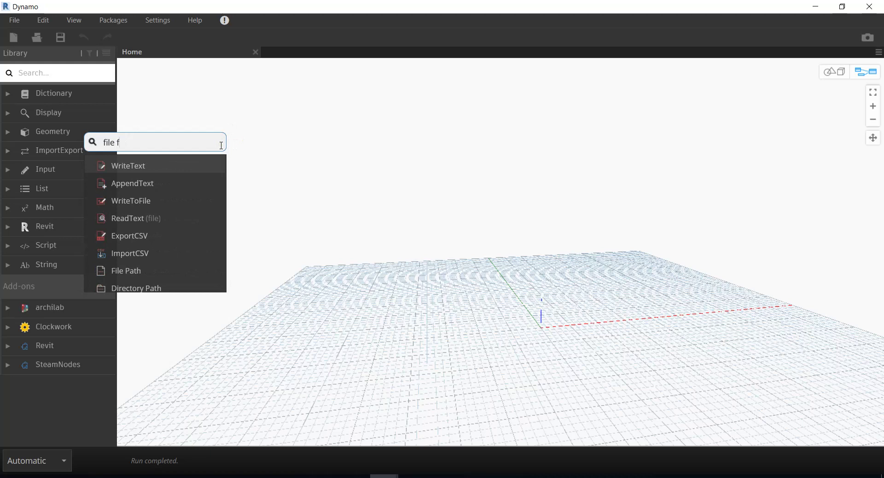
pyautogui.press('BackSpace')
pyautogui.write('path')
pyautogui.press('Return')
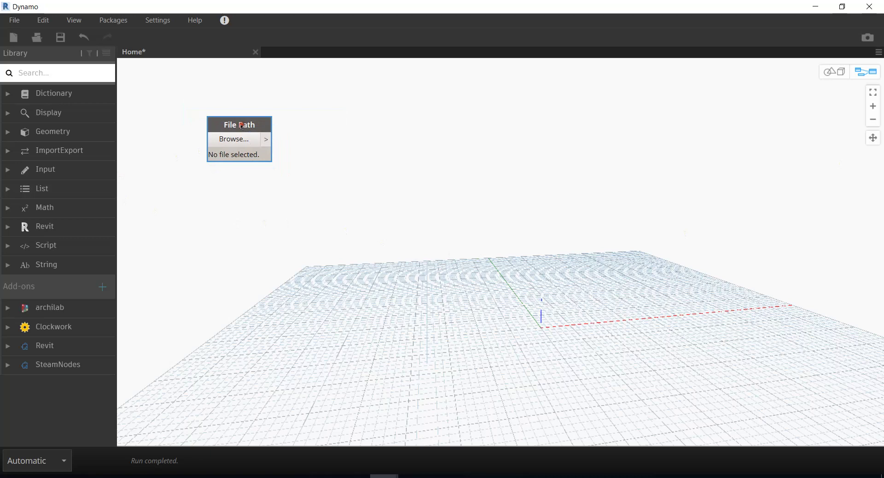
# Add a File From Path node beside File Path and nudge it left
pyautogui.scroll(2, 350, 152)
pyautogui.click(369, 152)
pyautogui.rightClick(402, 177)
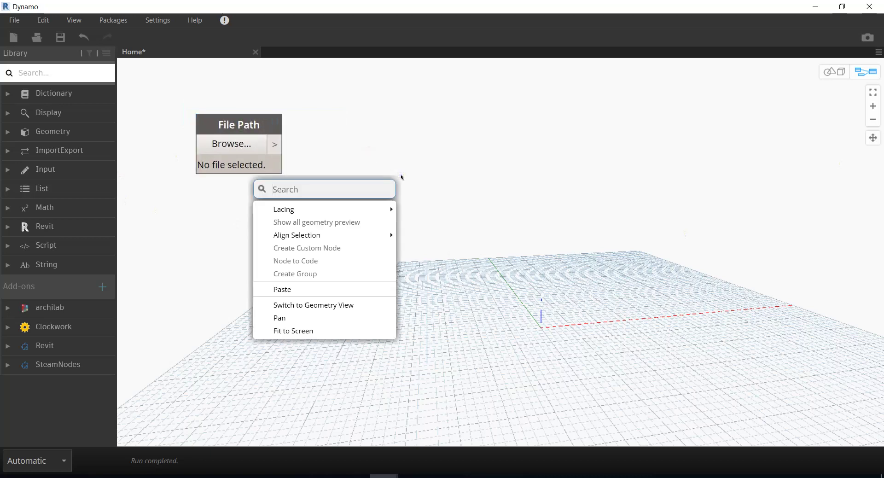
pyautogui.write('file fr')
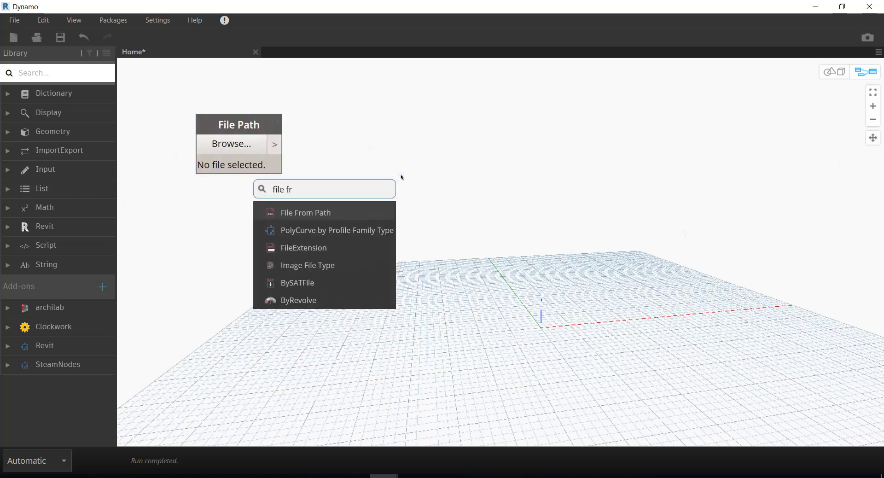
pyautogui.write('om')
pyautogui.press('Return')
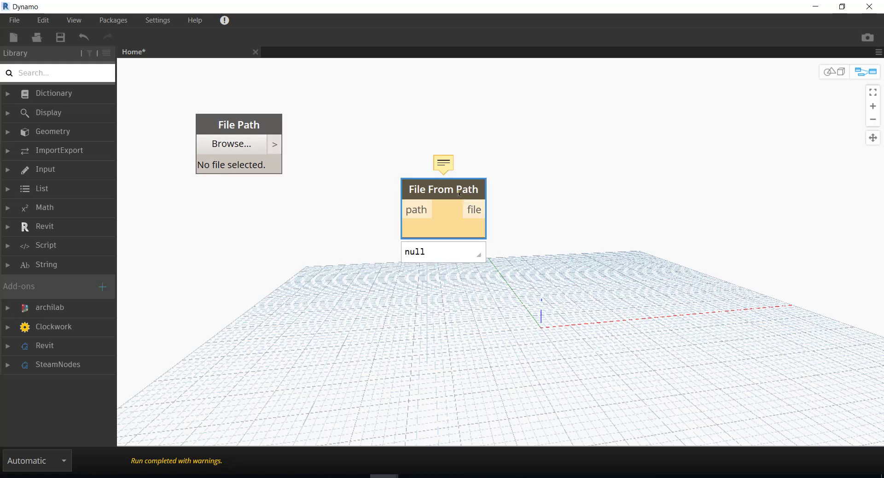
pyautogui.moveTo(462, 199); pyautogui.dragTo(431, 197)
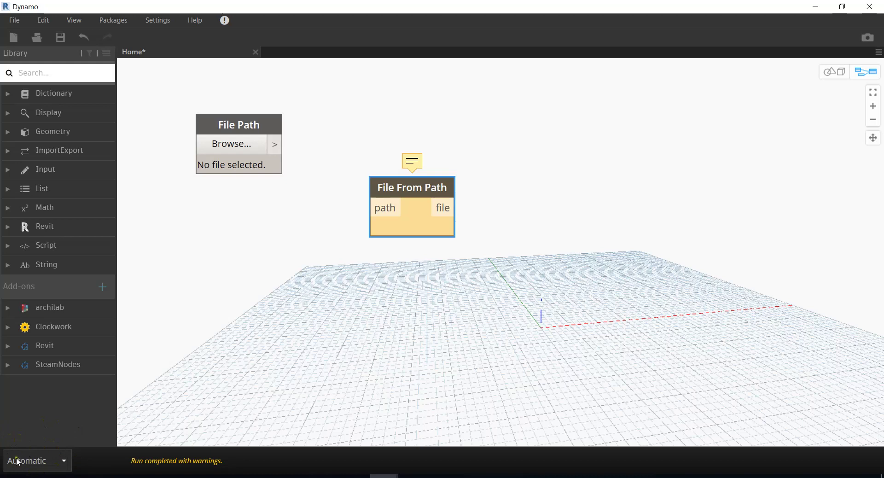
# Set the graph to Manual run mode and add a String node
pyautogui.click(65, 462)
pyautogui.click(46, 399)
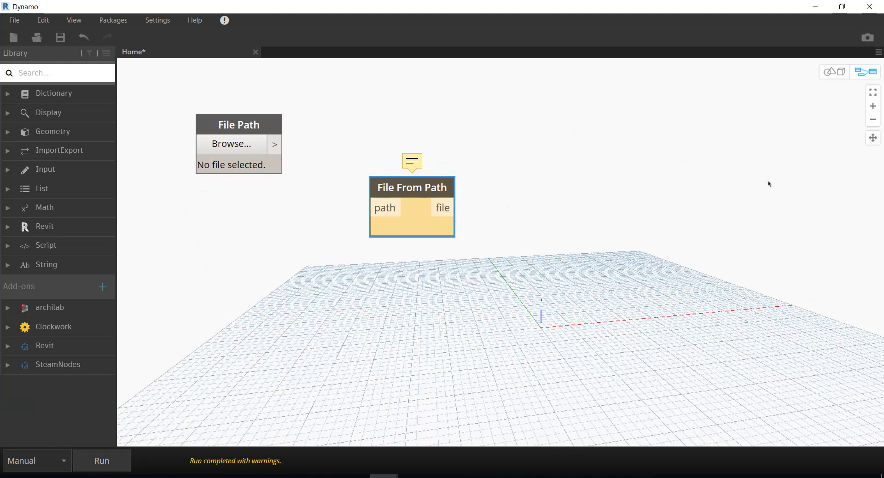
pyautogui.scroll(-2, 594, 260)
pyautogui.hscroll(-3, 592, 256)
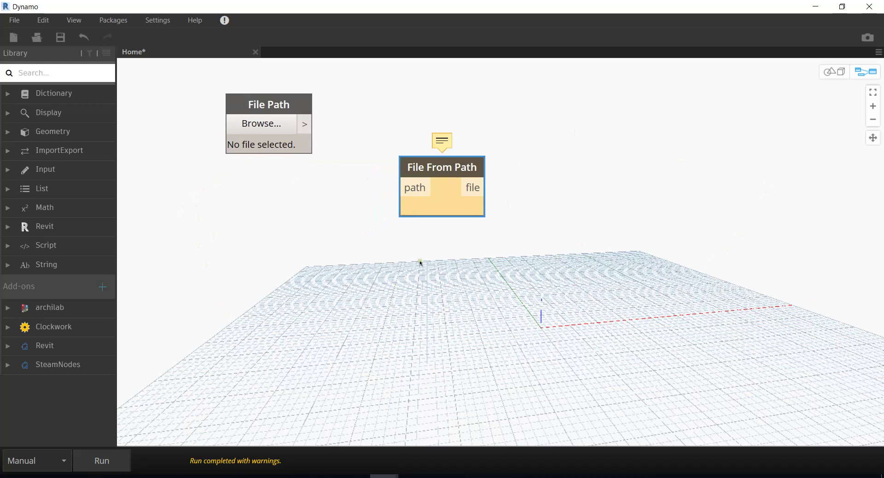
pyautogui.rightClick(391, 261)
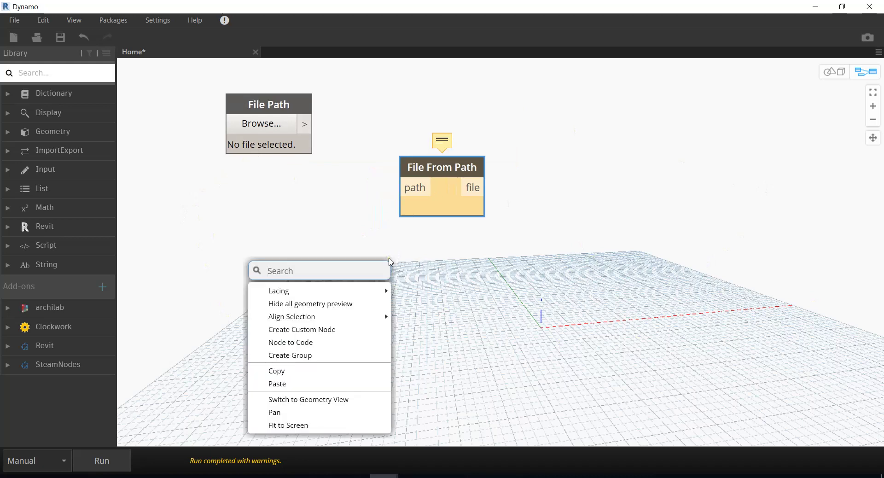
pyautogui.write('string')
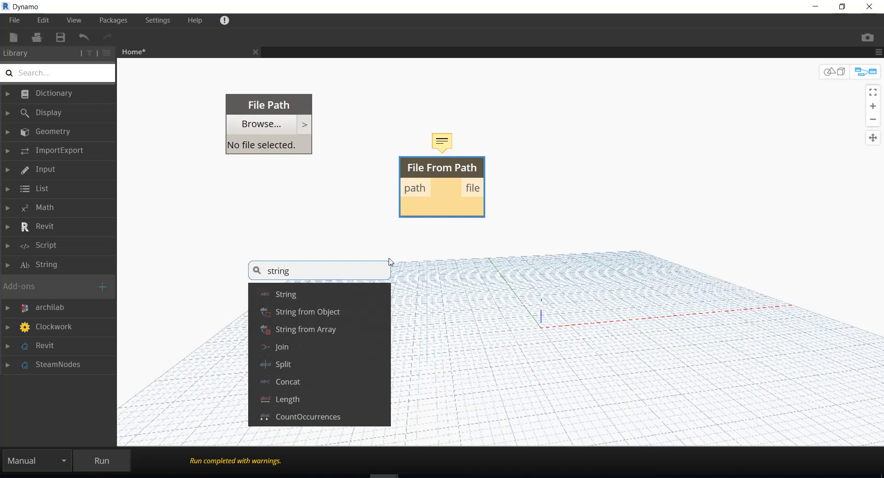
pyautogui.press('Return')
# Add a Data.ImportExcel node positioned beside File From Path
pyautogui.scroll(1, 418, 264)
pyautogui.hscroll(3, 418, 265)
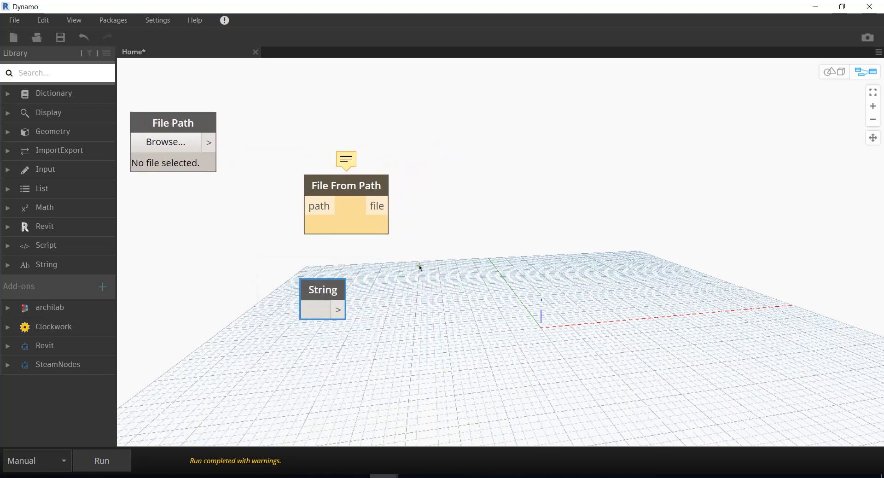
pyautogui.rightClick(561, 199)
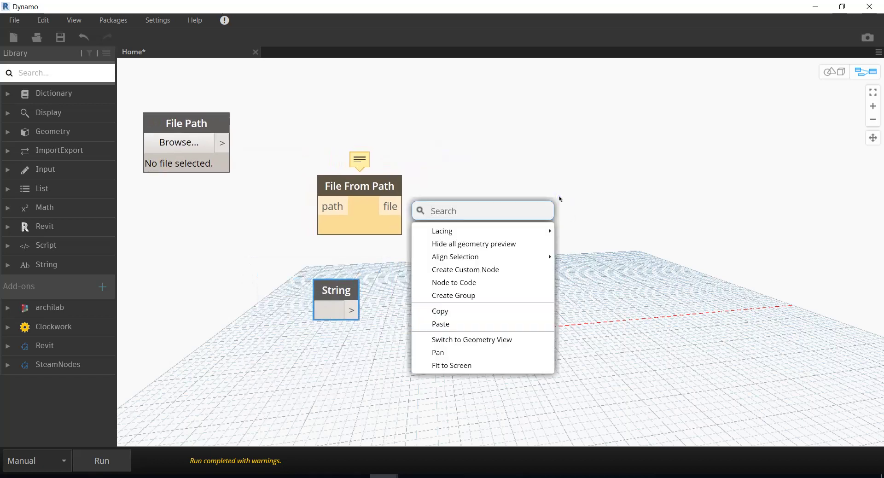
pyautogui.write('exel')
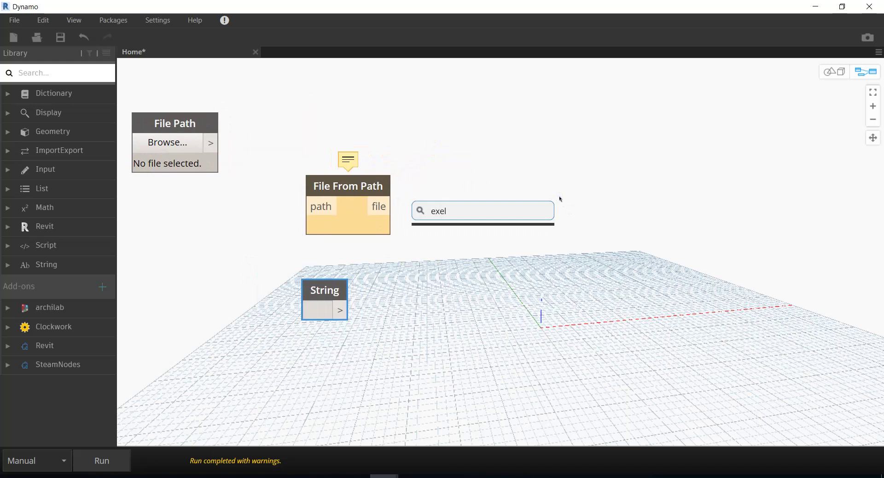
pyautogui.press('BackSpace')
pyautogui.press('BackSpace')
pyautogui.write('cel')
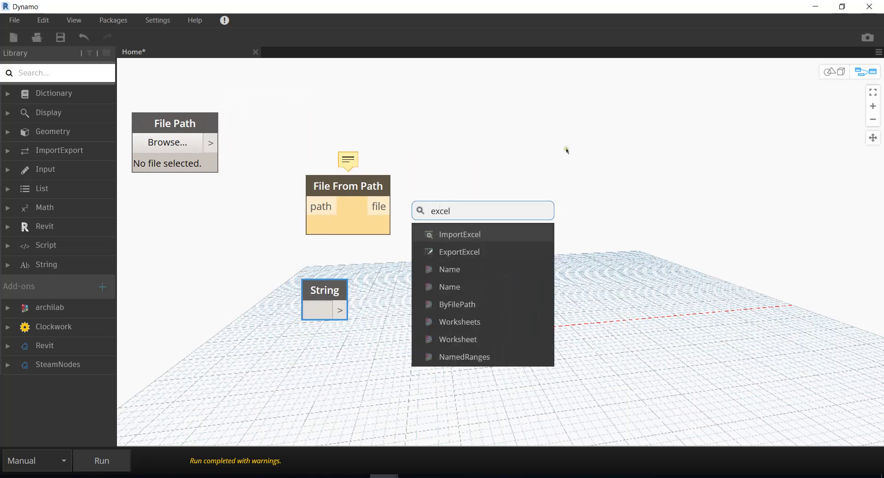
pyautogui.click(466, 236)
pyautogui.moveTo(525, 256); pyautogui.dragTo(503, 198)
# Add List.Transpose and wire File Path → File From Path → ImportExcel's file input
pyautogui.rightClick(690, 260)
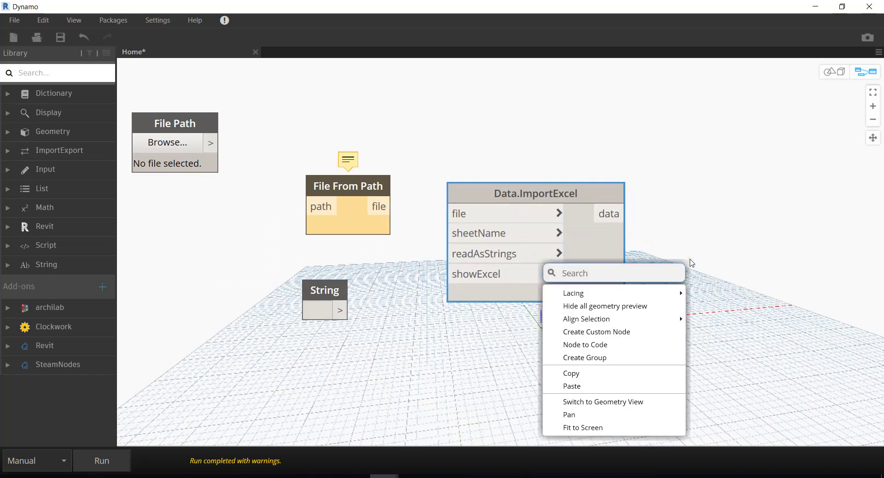
pyautogui.write('tran')
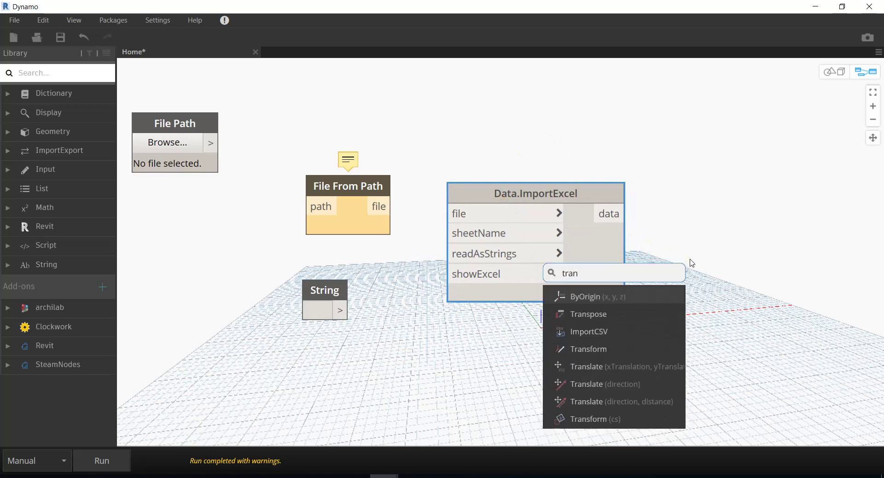
pyautogui.write('pose')
pyautogui.press('Return')
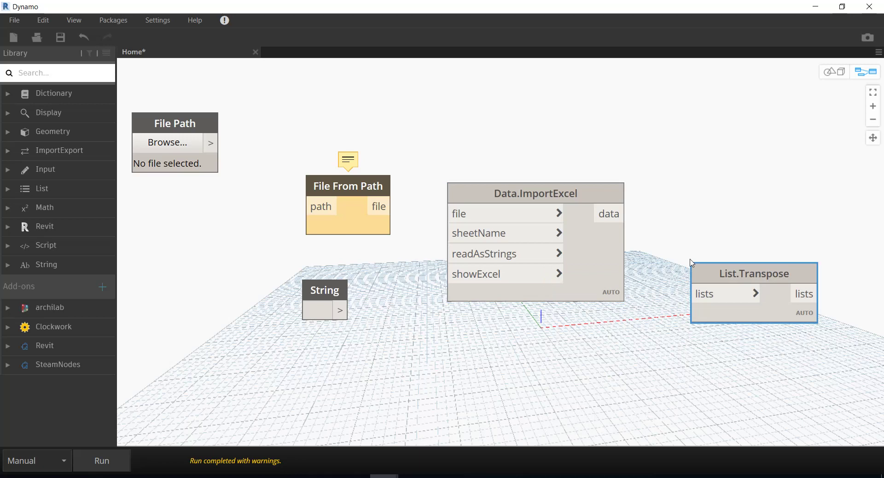
pyautogui.moveTo(217, 143); pyautogui.dragTo(305, 207)
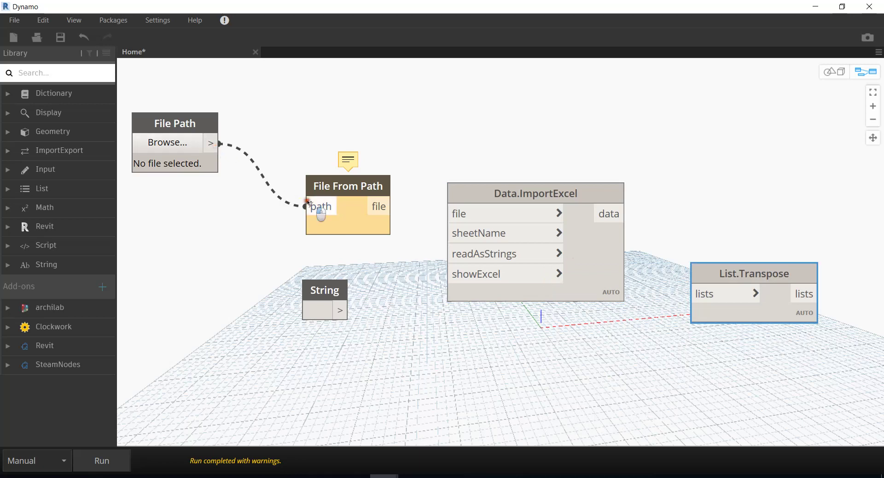
pyautogui.moveTo(392, 207); pyautogui.dragTo(446, 214)
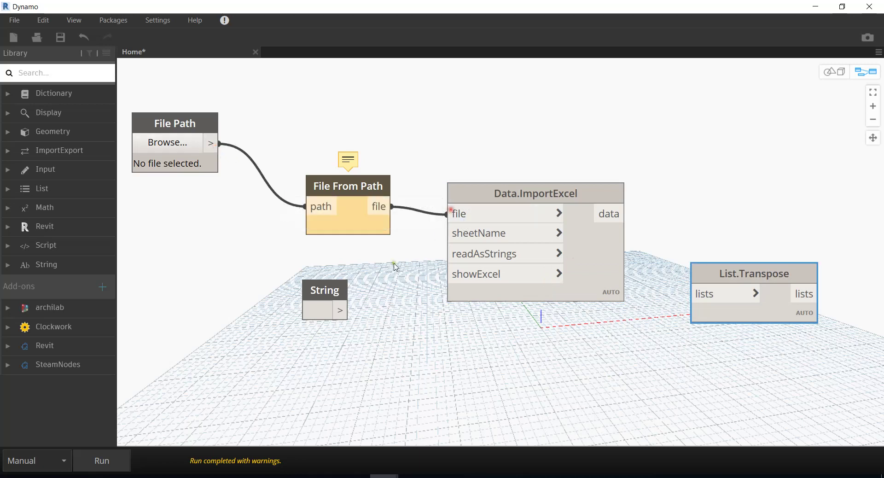
# Check the sheet name in the Drawing Register spreadsheet, then return to Dynamo
pyautogui.click(317, 310)
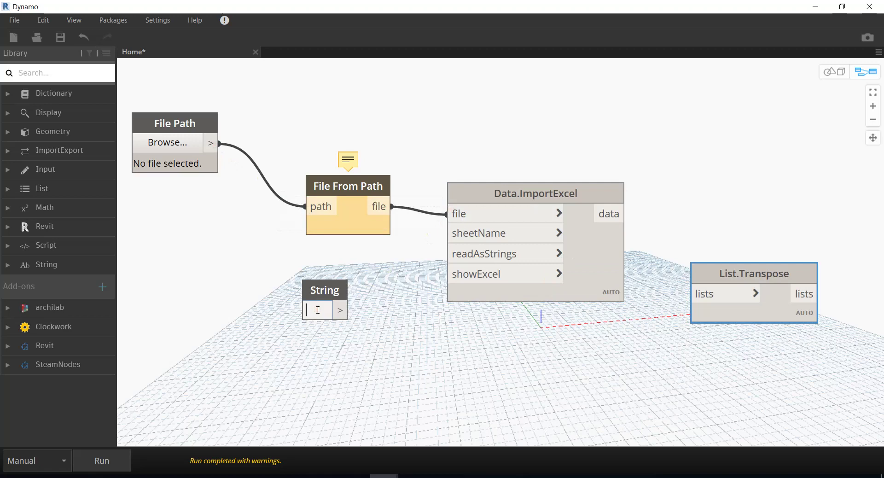
pyautogui.click(260, 475)
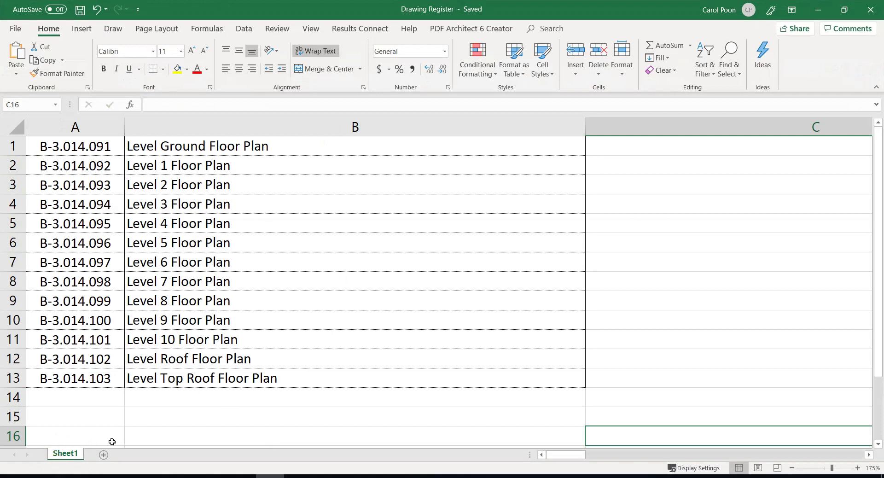
pyautogui.click(817, 10)
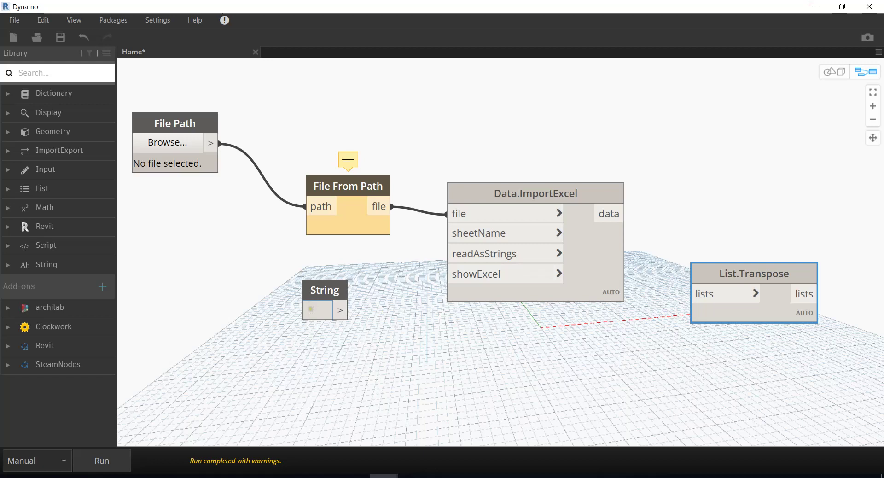
# Enter Sheet1 into sheetName via the String node; feed ImportExcel data into List.Transpose
pyautogui.write('Sheet1')
pyautogui.click(447, 363)
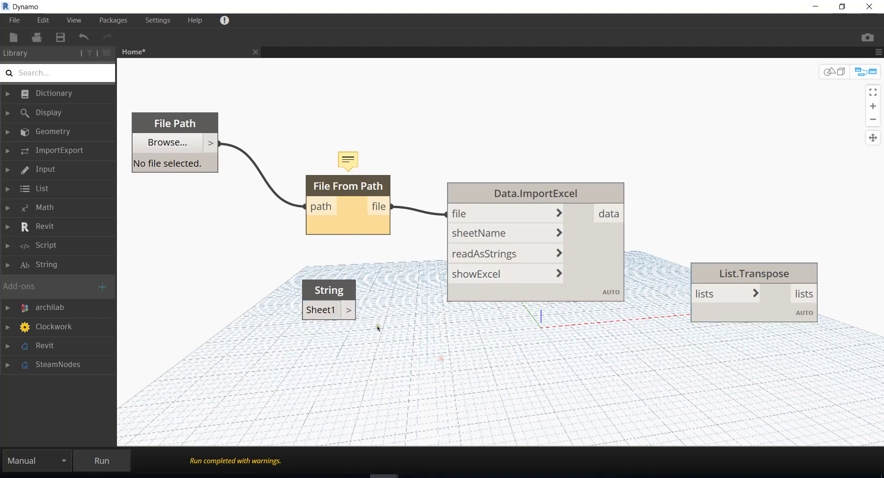
pyautogui.moveTo(349, 309); pyautogui.dragTo(455, 234)
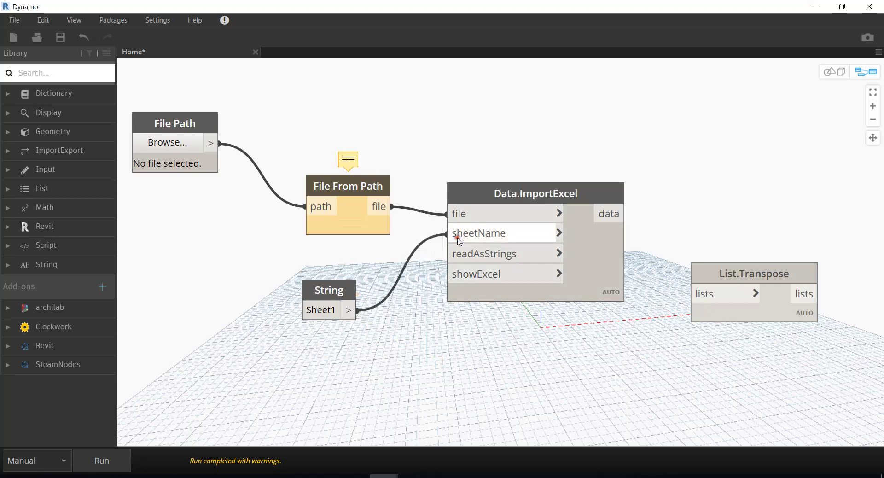
pyautogui.click(707, 293)
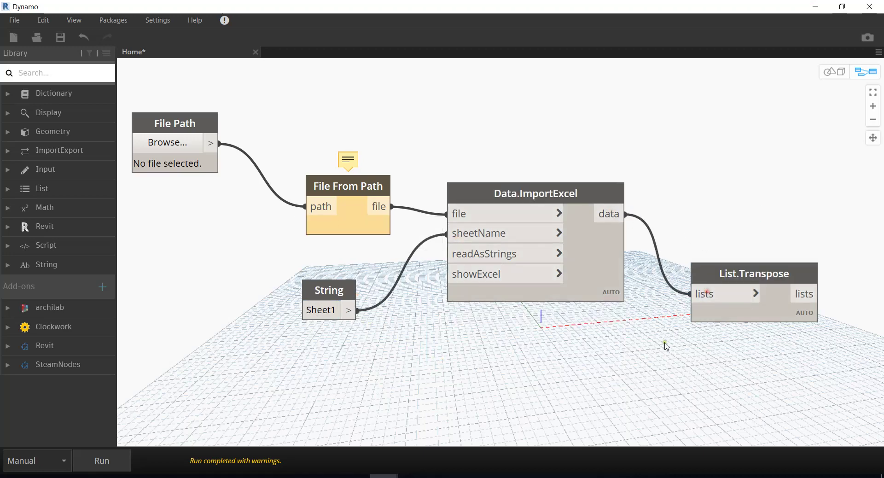
pyautogui.scroll(-2, 654, 359)
pyautogui.click(255, 174)
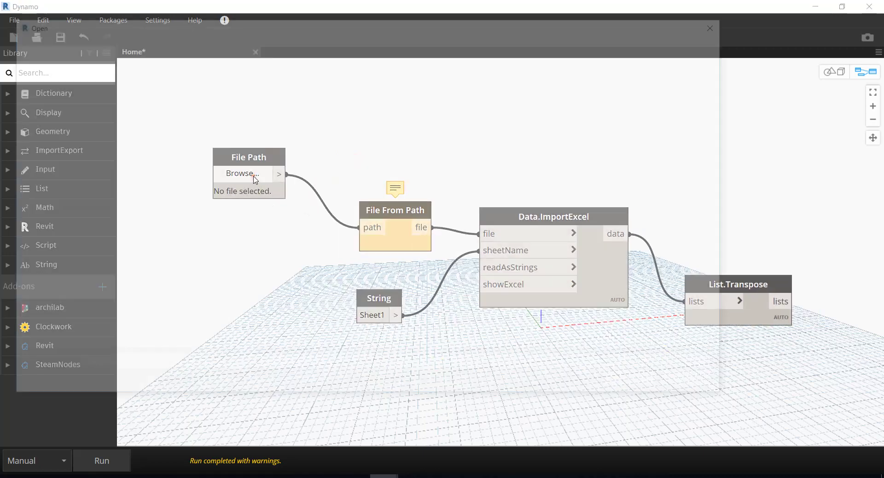
# Pick Drawing Register.xlsx from Dynamo videos\Automations for File Path, then box-select all nodes
pyautogui.scroll(-3, 324, 220)
pyautogui.scroll(3, 325, 220)
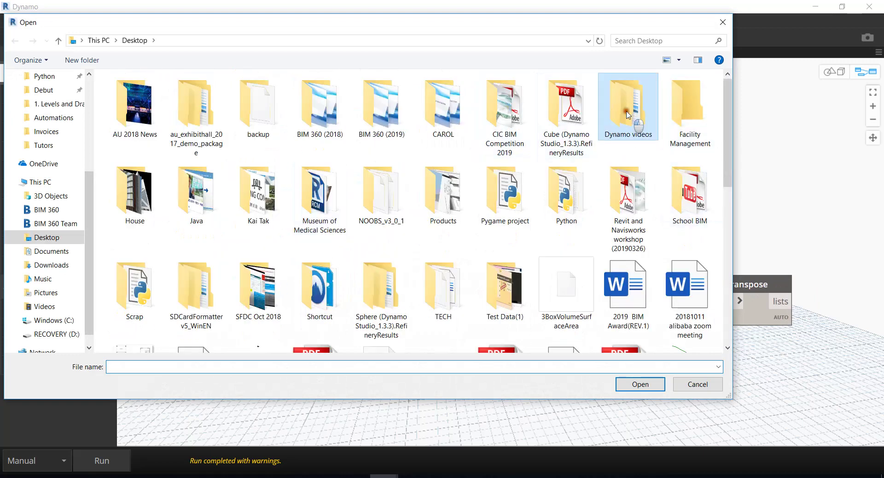
pyautogui.doubleClick(605, 113)
pyautogui.doubleClick(187, 92)
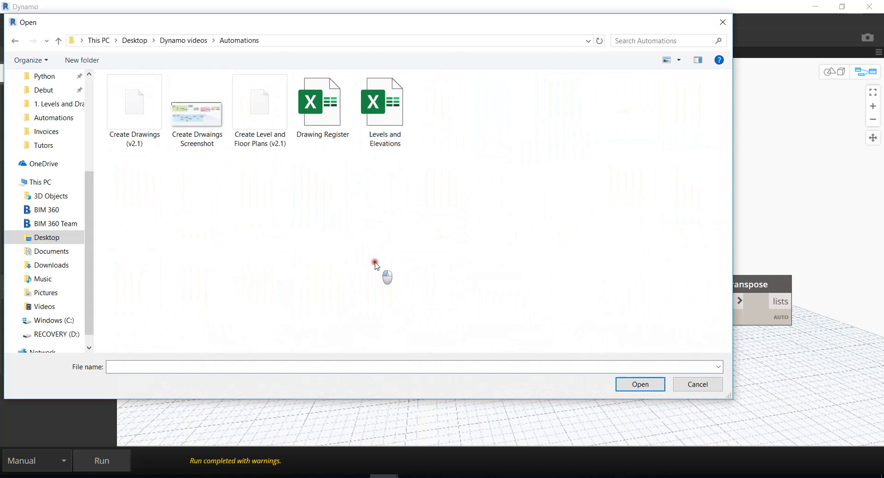
pyautogui.doubleClick(331, 131)
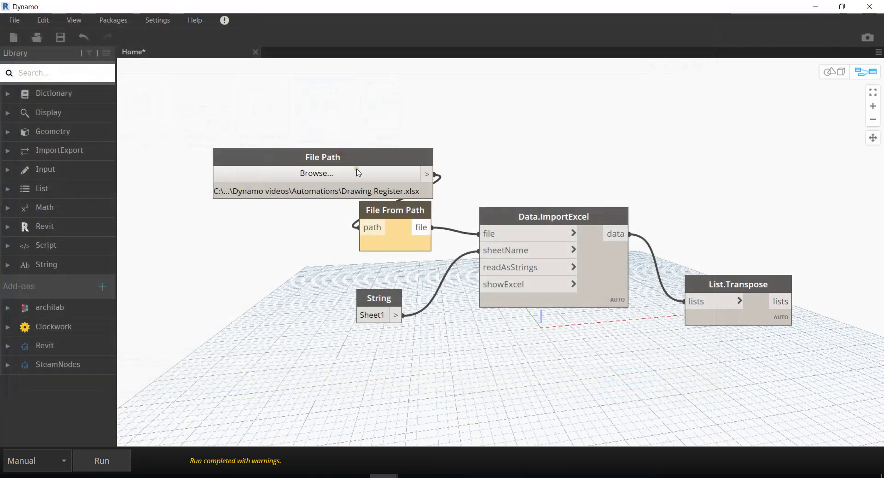
pyautogui.moveTo(350, 157); pyautogui.dragTo(315, 137)
pyautogui.moveTo(158, 97); pyautogui.dragTo(840, 384)
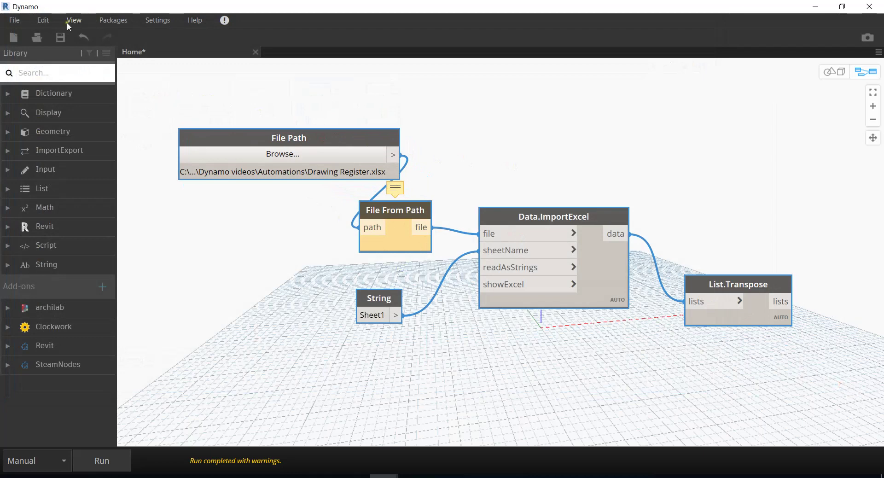
# Group the selected nodes and title the group '1. Excel Input'
pyautogui.click(46, 21)
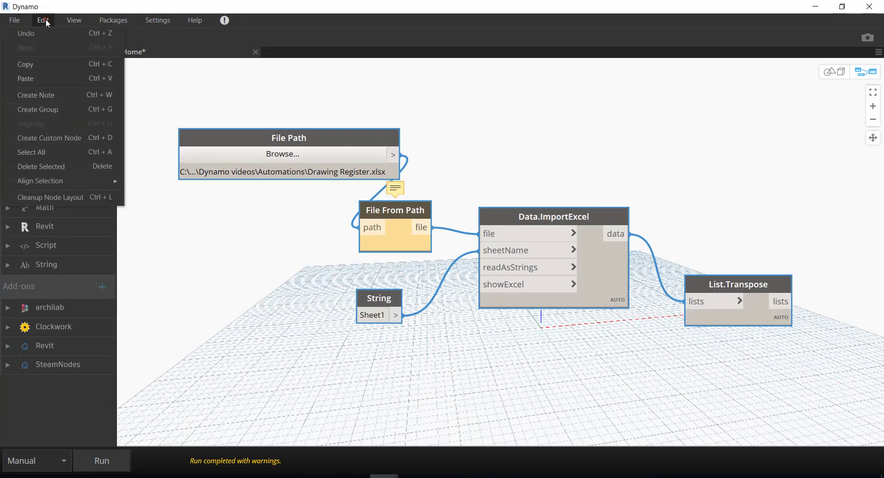
pyautogui.click(45, 117)
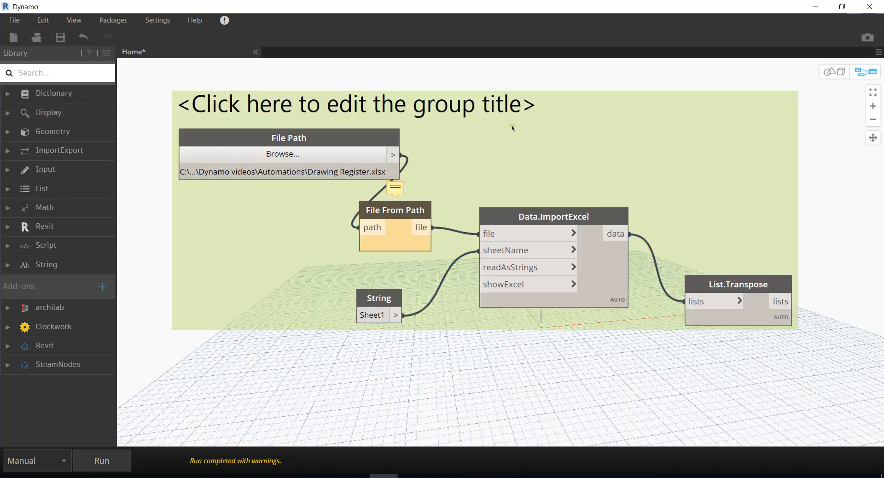
pyautogui.doubleClick(336, 105)
pyautogui.write('1. ')
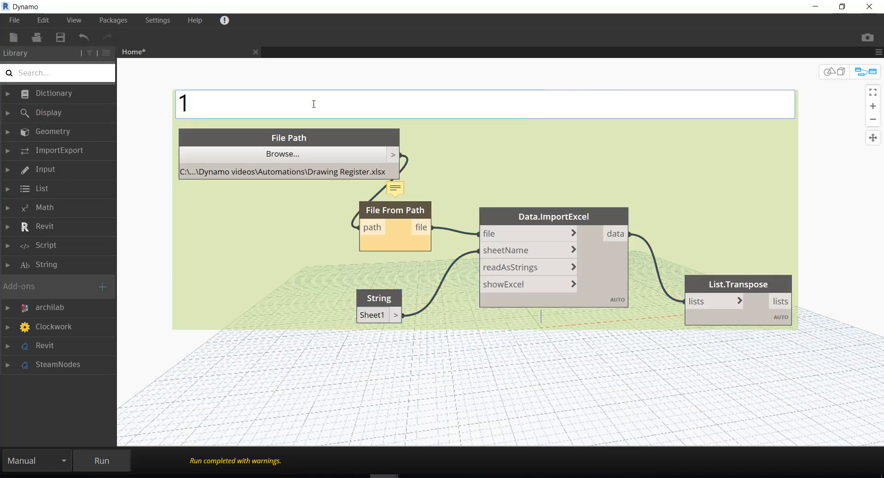
pyautogui.write('Exce')
pyautogui.write('l Input')
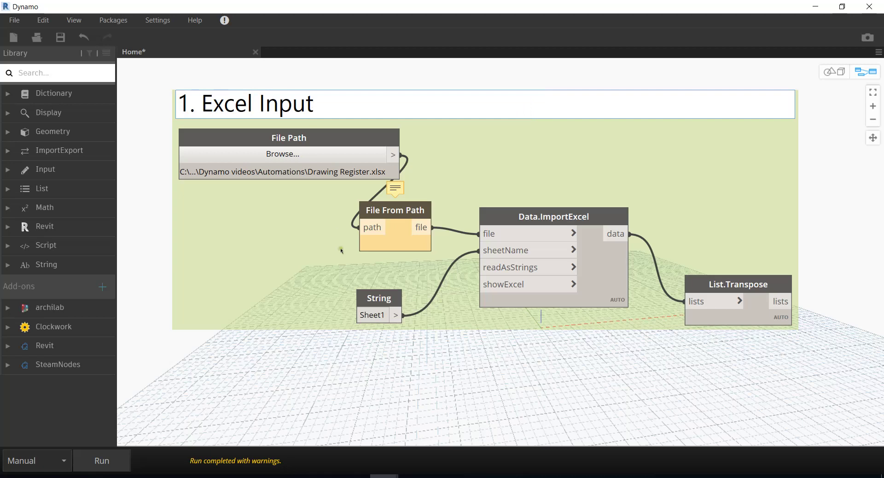
pyautogui.click(337, 364)
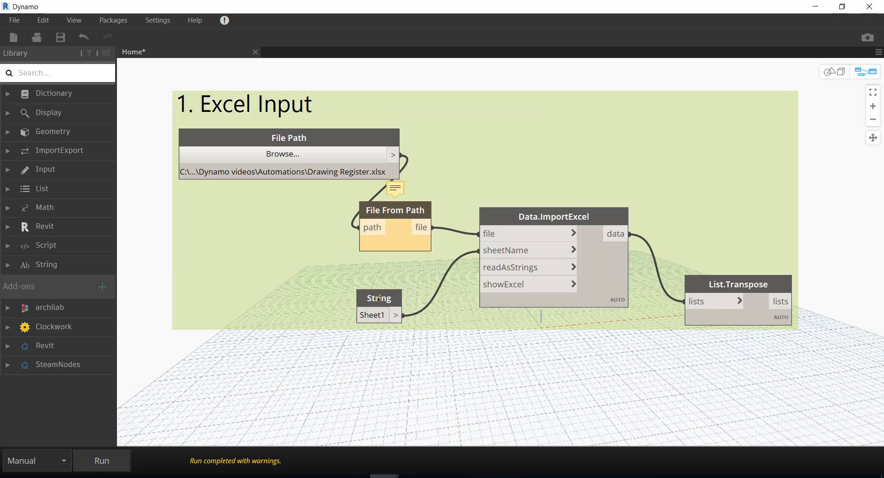
pyautogui.moveTo(380, 302); pyautogui.dragTo(373, 277)
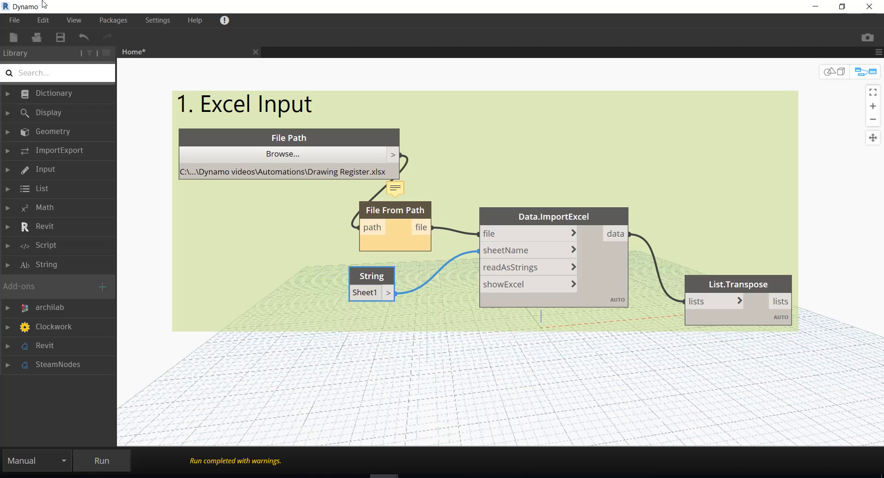
pyautogui.click(42, 20)
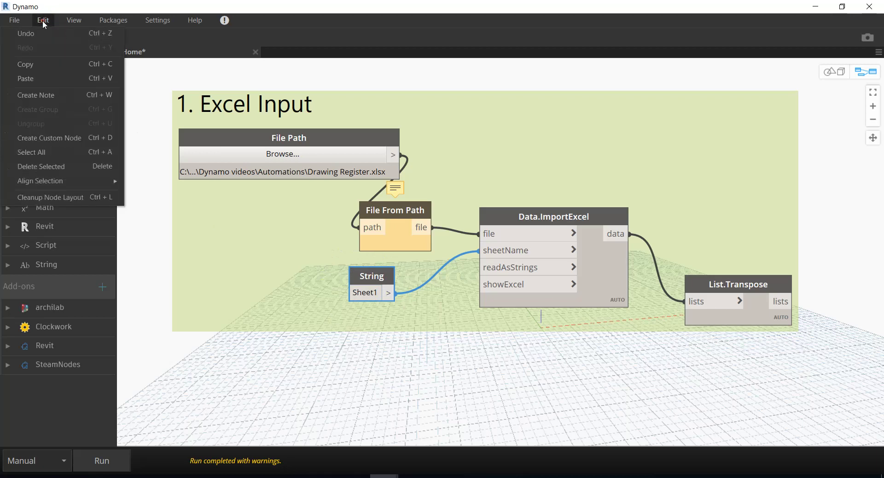
# Add a note reading 'Input String (Exactly the sheet name in Excel)' below ImportExcel
pyautogui.click(49, 95)
pyautogui.moveTo(483, 239)
pyautogui.mouseDown()
pyautogui.moveTo(345, 330)
pyautogui.moveTo(351, 371)
pyautogui.mouseUp()
pyautogui.doubleClick(359, 365)
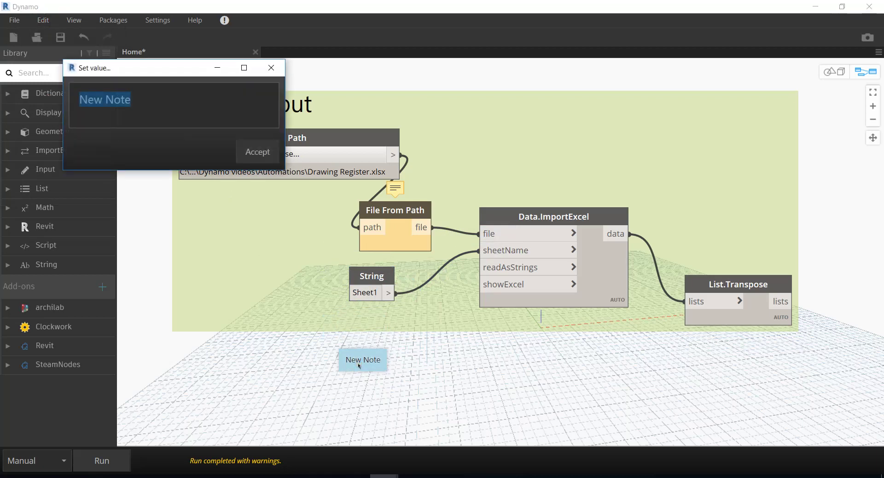
pyautogui.write('Input String ')
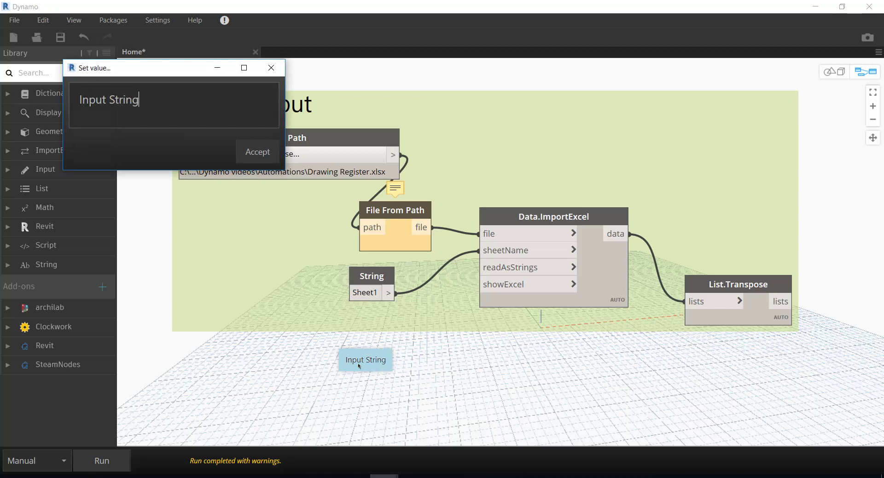
pyautogui.write('(E')
pyautogui.press('BackSpace')
pyautogui.write('E')
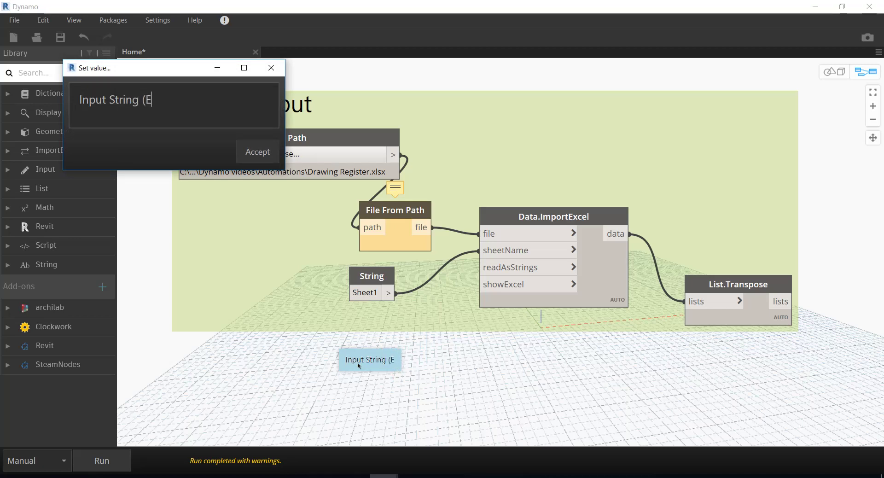
pyautogui.write('xactly ')
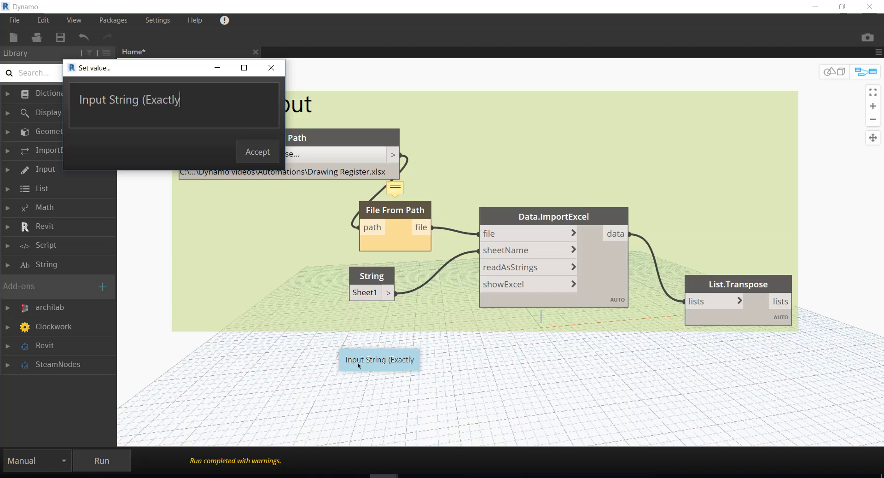
pyautogui.write('the sa')
pyautogui.press('BackSpace')
pyautogui.write('heet ')
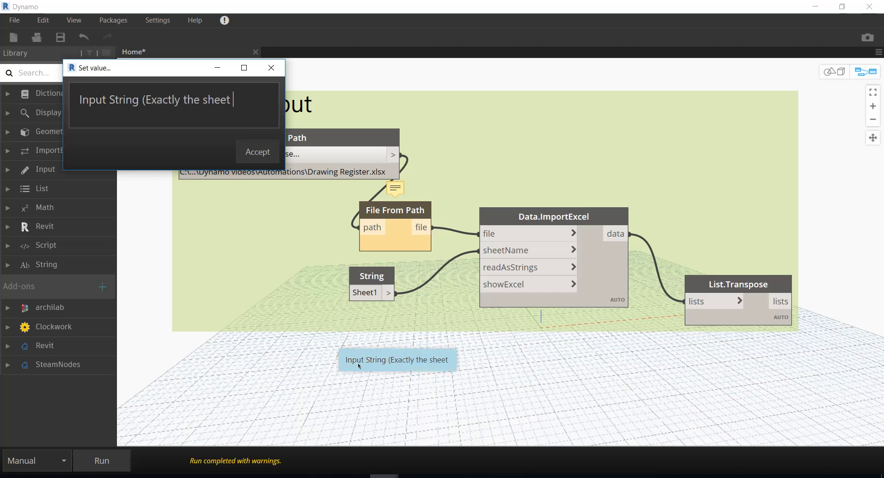
pyautogui.write('name in Excel)')
pyautogui.click(257, 142)
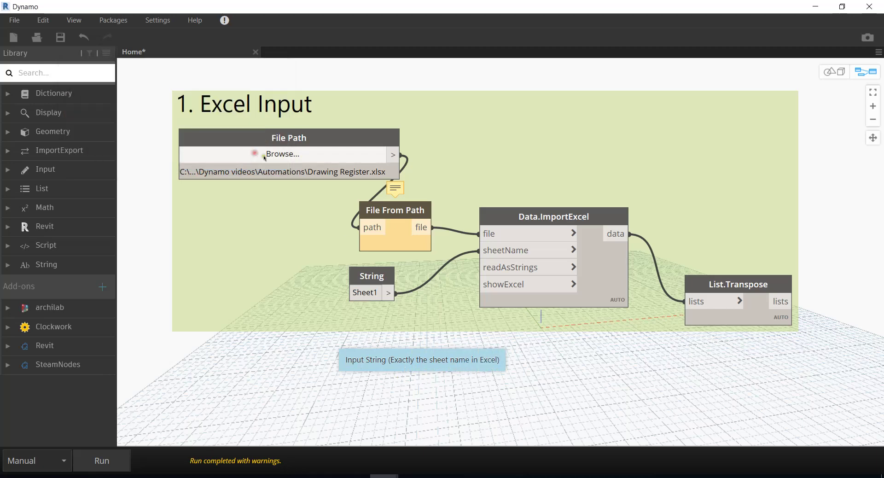
# Add the note into the 1. Excel Input group and move the group up-left
pyautogui.moveTo(432, 368)
pyautogui.mouseDown()
pyautogui.moveTo(382, 355)
pyautogui.moveTo(391, 376)
pyautogui.mouseUp()
pyautogui.click(392, 321)
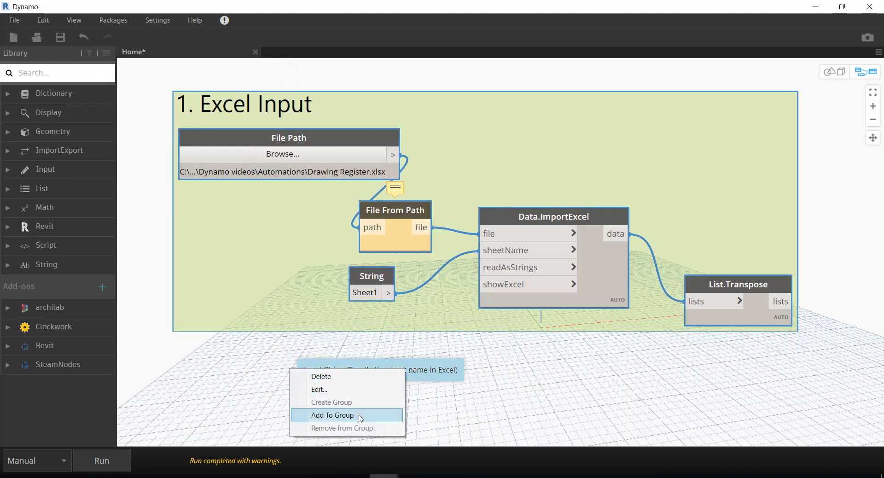
pyautogui.click(361, 418)
pyautogui.moveTo(405, 383); pyautogui.dragTo(397, 352)
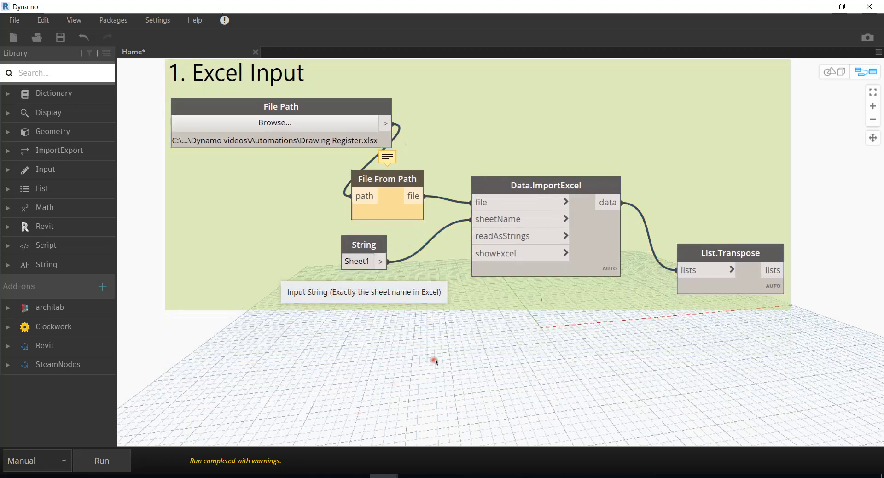
# Add an unconnected List.GetItemAtIndex node on free canvas right of the Excel Input group
pyautogui.scroll(-1, 387, 371)
pyautogui.moveTo(387, 372); pyautogui.dragTo(361, 344, button='middle')
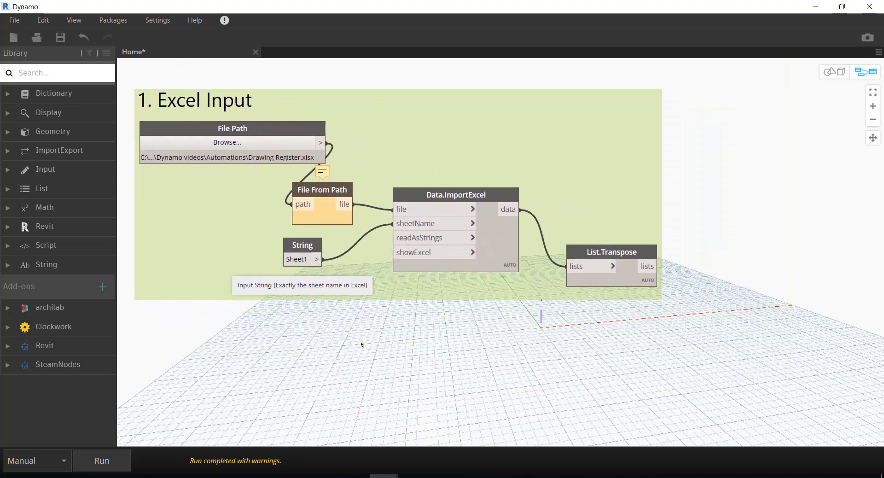
pyautogui.scroll(-2, 382, 360)
pyautogui.scroll(-2, 382, 361)
pyautogui.moveTo(414, 359); pyautogui.dragTo(274, 277, button='middle')
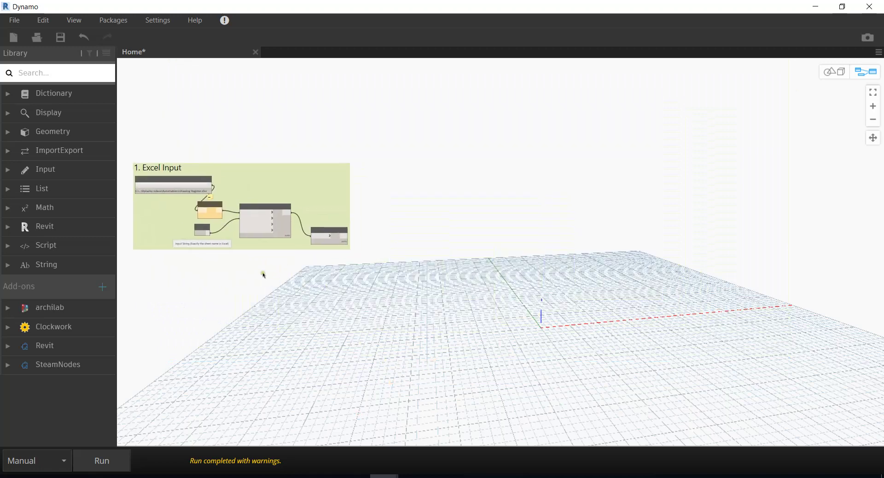
pyautogui.scroll(2, 398, 187)
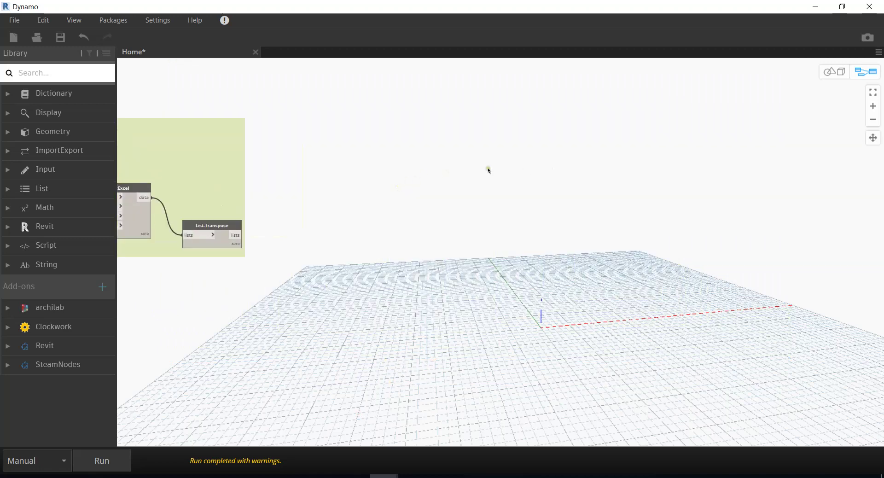
pyautogui.rightClick(416, 147)
pyautogui.click(388, 160)
pyautogui.rightClick(373, 168)
pyautogui.write('get')
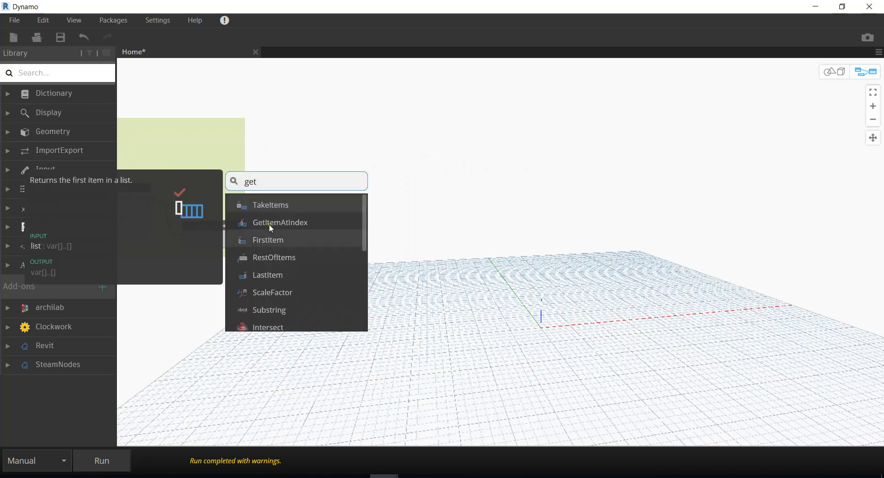
pyautogui.click(272, 223)
pyautogui.scroll(1, 267, 217)
pyautogui.scroll(5, 266, 217)
pyautogui.moveTo(347, 246); pyautogui.dragTo(573, 119)
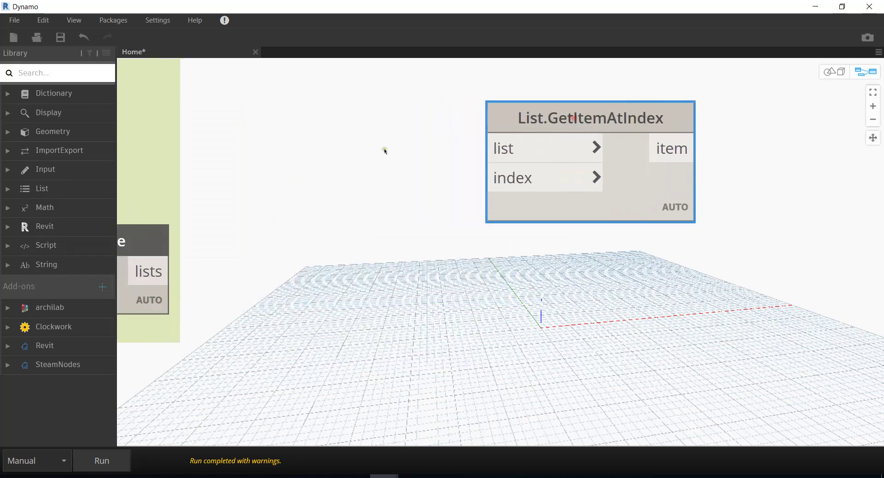
# Add a Number node and place it beside List.GetItemAtIndex
pyautogui.rightClick(325, 152)
pyautogui.click(268, 169)
pyautogui.scroll(1, 268, 169)
pyautogui.rightClick(263, 174)
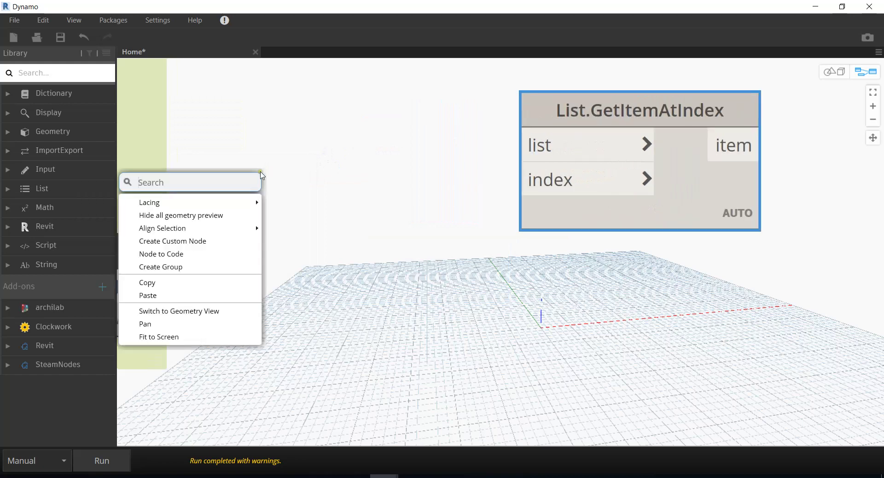
pyautogui.write('number')
pyautogui.press('Return')
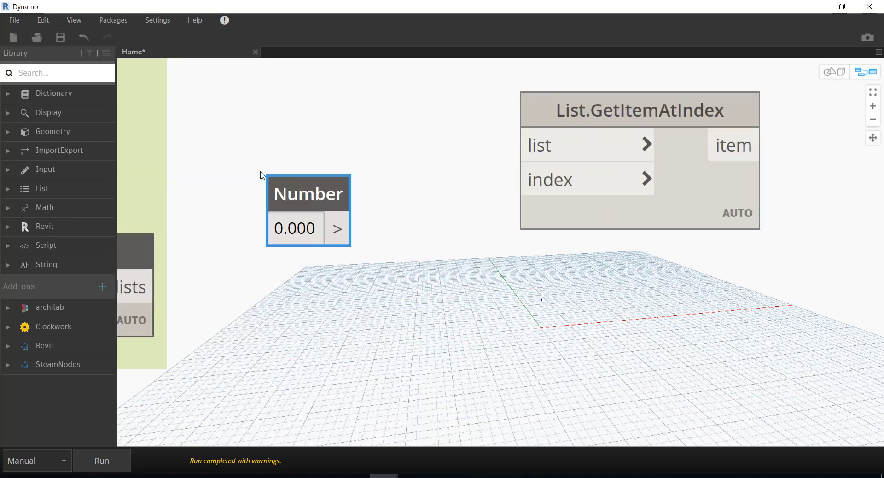
pyautogui.moveTo(327, 205); pyautogui.dragTo(383, 189)
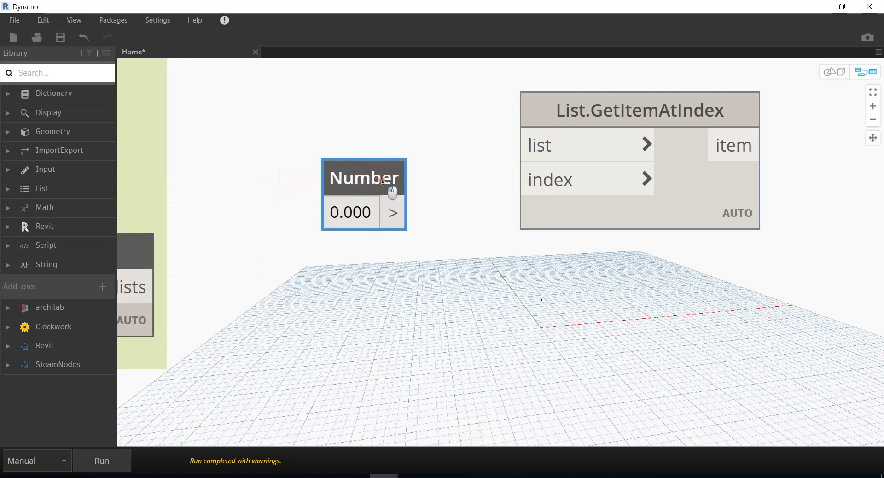
# Search the canvas and node library for an 'integer' input node
pyautogui.rightClick(343, 299)
pyautogui.write('integer')
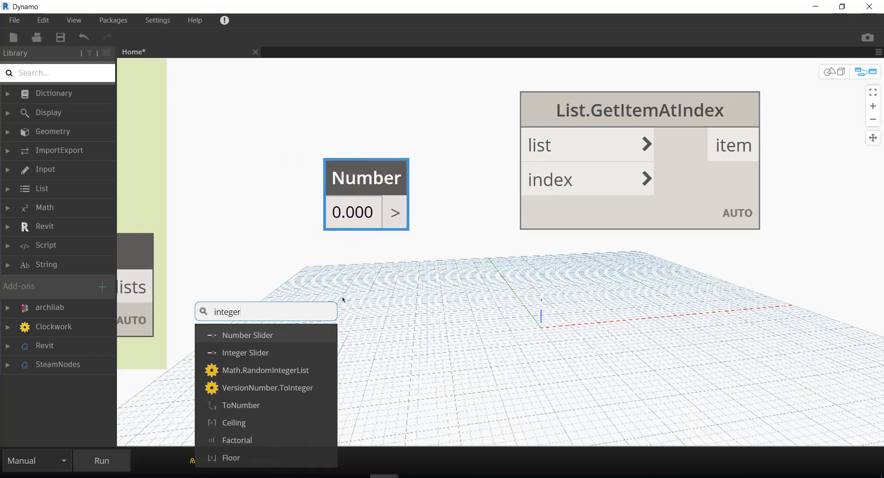
pyautogui.scroll(-1, 284, 385)
pyautogui.scroll(-1, 262, 385)
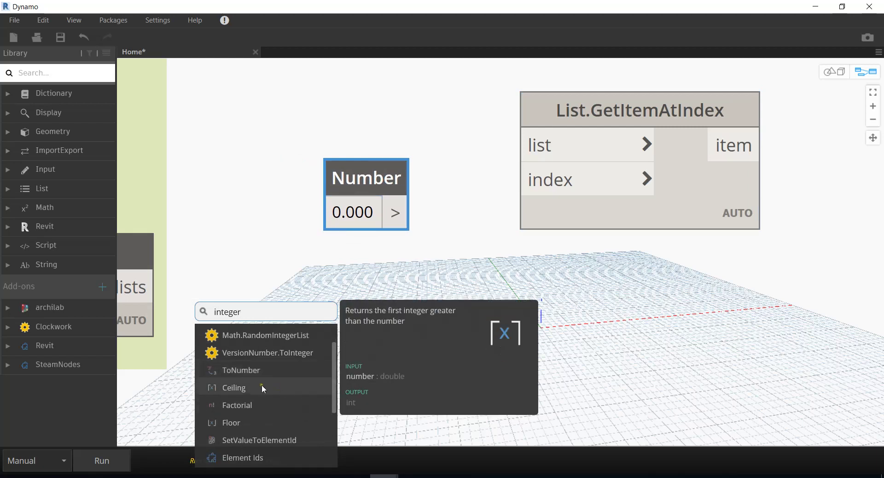
pyautogui.click(66, 74)
pyautogui.write('integer')
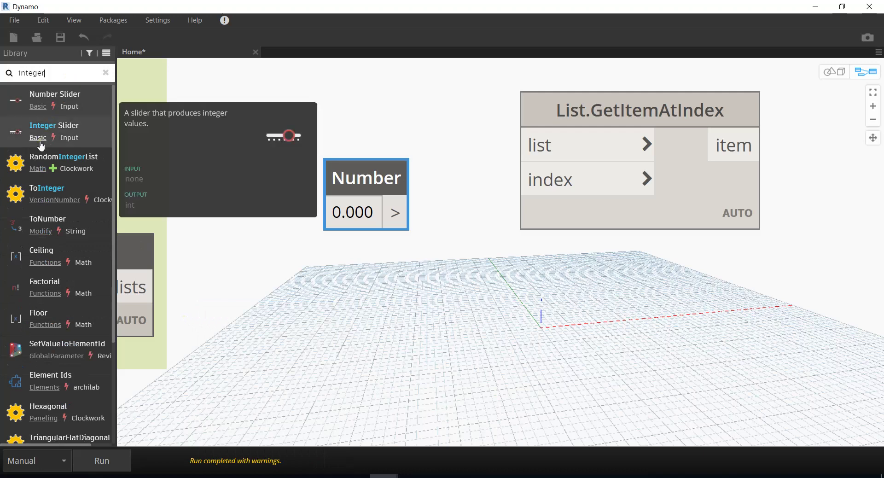
pyautogui.scroll(-3, 71, 387)
pyautogui.scroll(3, 70, 387)
pyautogui.click(224, 127)
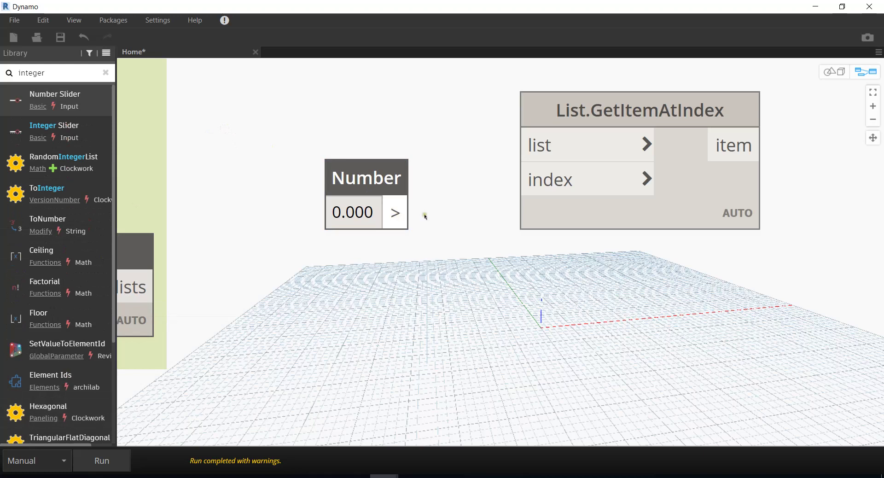
pyautogui.scroll(-3, 546, 252)
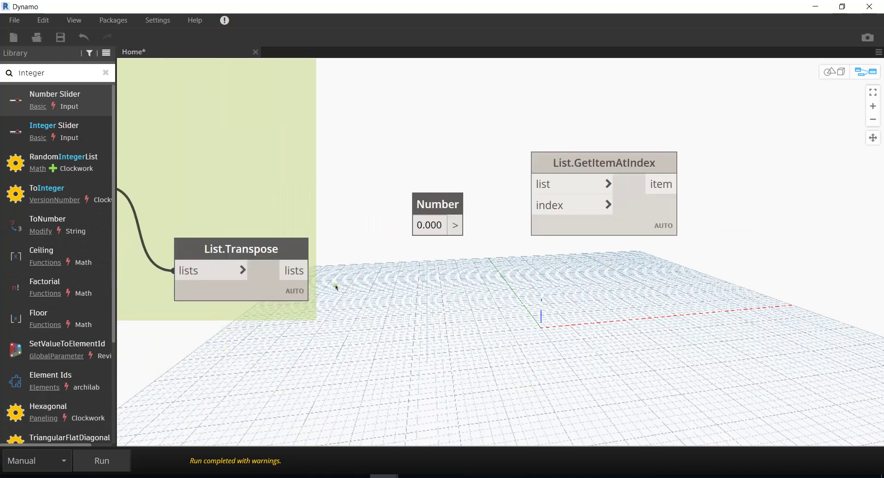
# Wire Number into the index input and List.Transpose into the list input, then select both nodes
pyautogui.moveTo(455, 225); pyautogui.dragTo(562, 208)
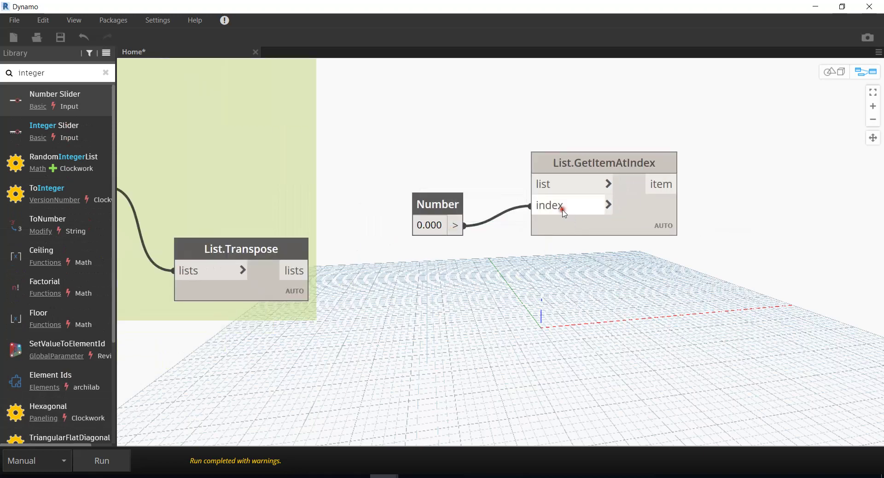
pyautogui.moveTo(309, 271); pyautogui.dragTo(546, 185)
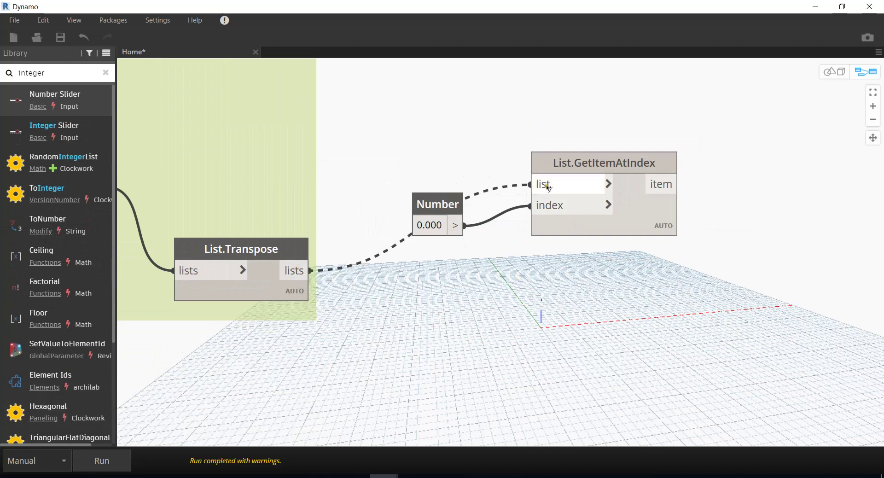
pyautogui.moveTo(429, 213); pyautogui.dragTo(446, 247)
pyautogui.moveTo(378, 115); pyautogui.dragTo(727, 319)
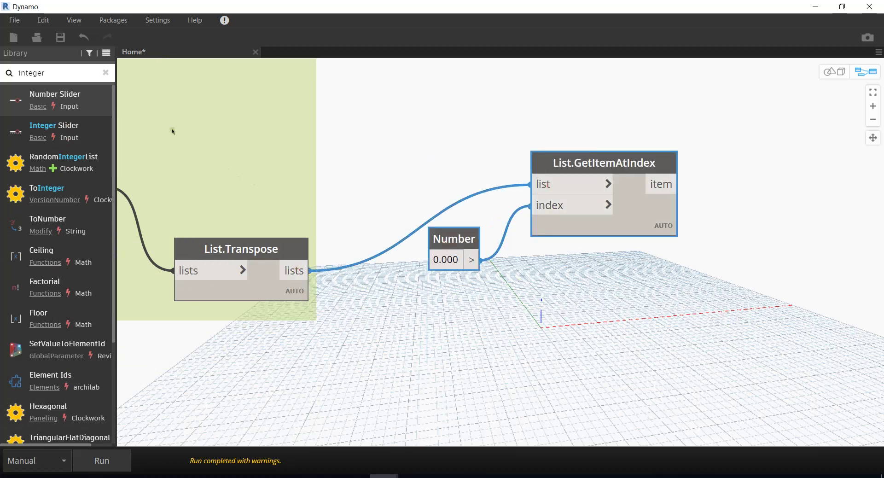
pyautogui.click(48, 17)
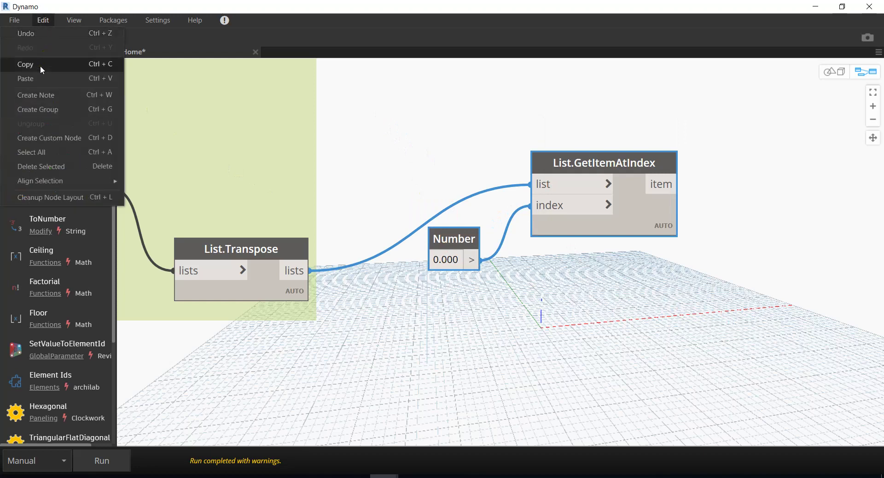
# Copy and paste the Number and GetItemAtIndex nodes, placing the copies lower on the canvas
pyautogui.click(41, 66)
pyautogui.click(46, 18)
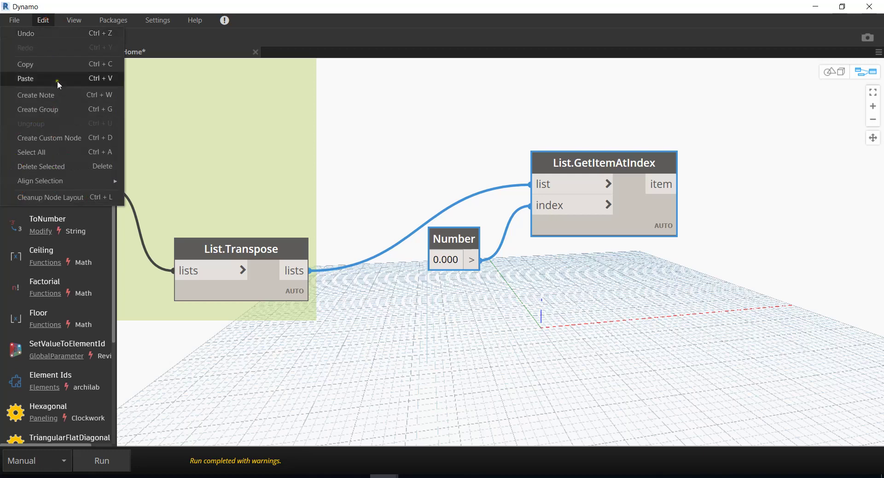
pyautogui.click(57, 81)
pyautogui.scroll(-1, 592, 255)
pyautogui.moveTo(667, 306)
pyautogui.mouseDown()
pyautogui.moveTo(659, 297)
pyautogui.moveTo(635, 354)
pyautogui.mouseUp()
# Group the original Number and GetItemAtIndex pair with Ctrl+G, ready to title it
pyautogui.moveTo(435, 122); pyautogui.dragTo(736, 292)
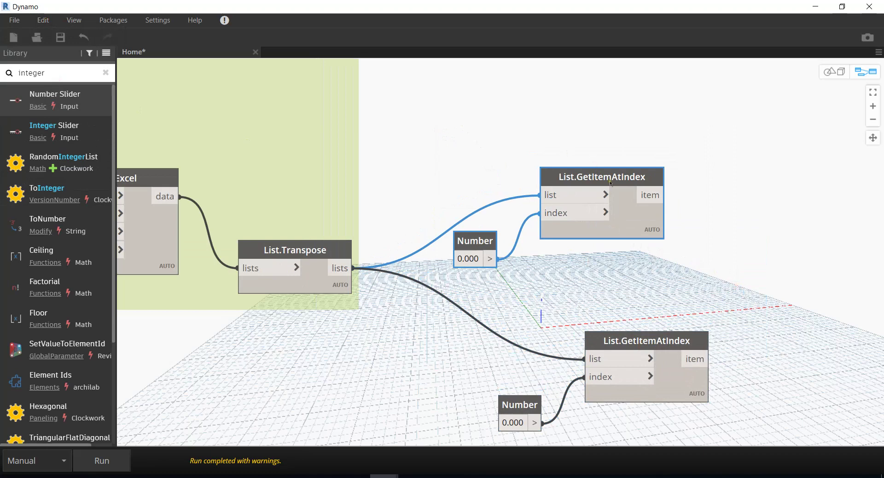
pyautogui.hotkey('ctrl', 'g')
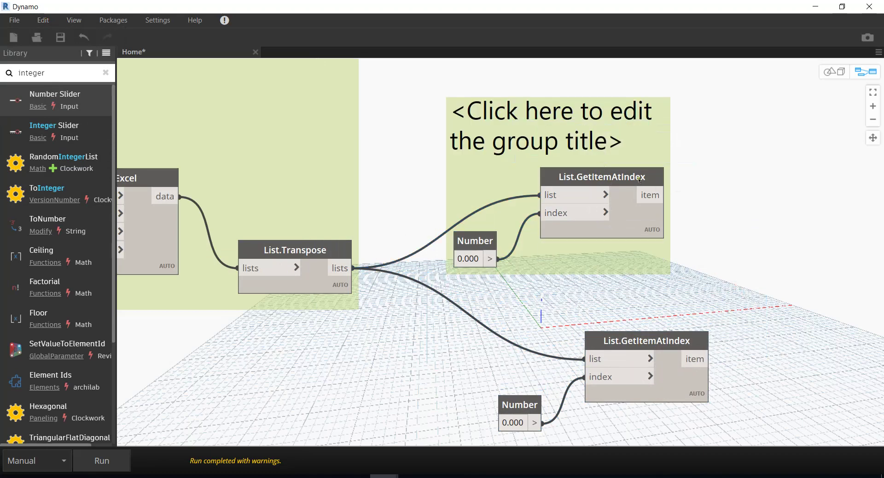
pyautogui.doubleClick(492, 102)
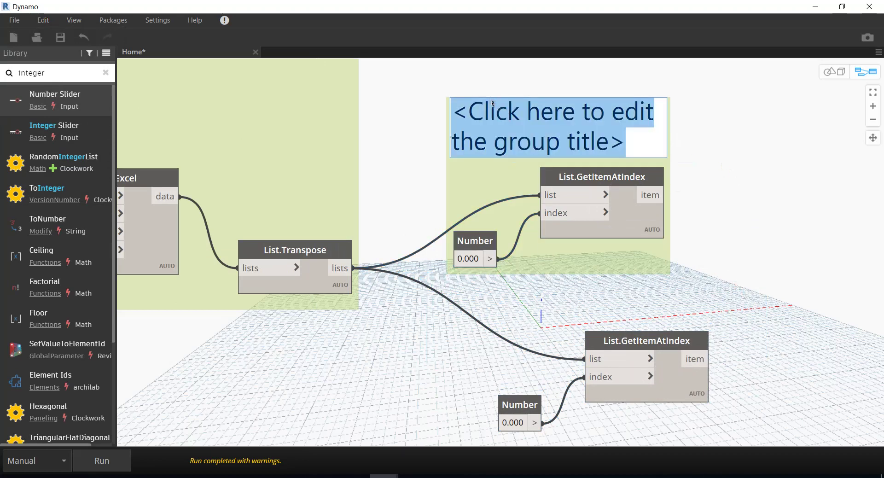
# Title the first group '2a. Drawing Name' and set its Number index to 1
pyautogui.write('2a')
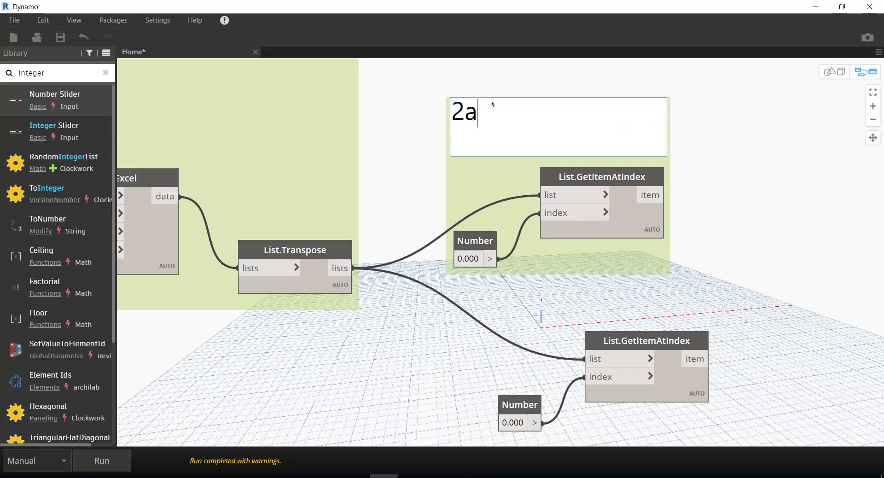
pyautogui.write('. Drawing Name')
pyautogui.click(739, 198)
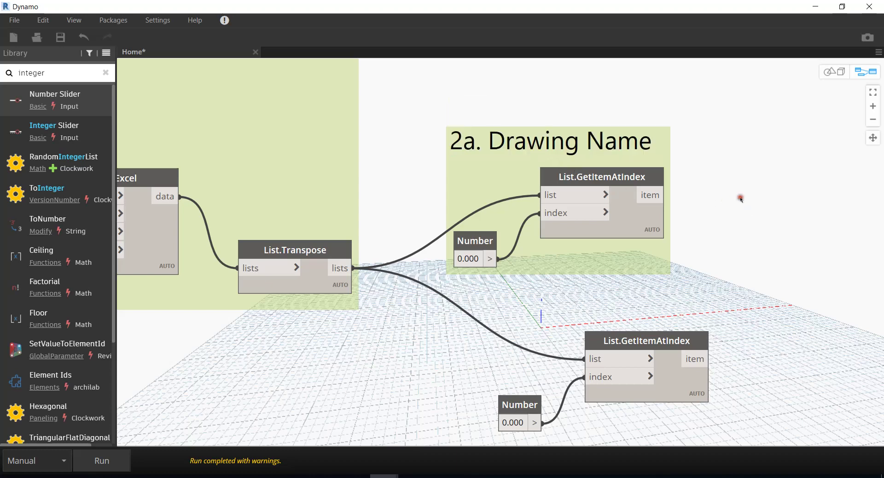
pyautogui.moveTo(634, 180); pyautogui.dragTo(657, 180)
pyautogui.moveTo(483, 240); pyautogui.dragTo(485, 225)
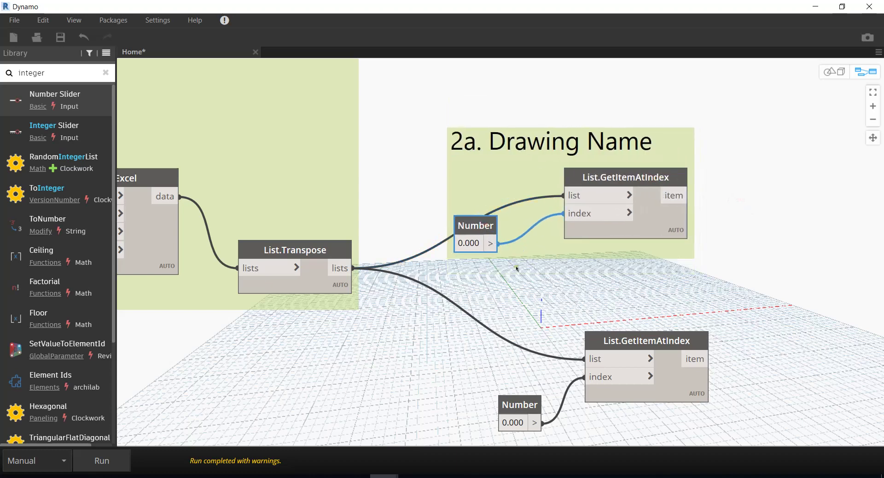
pyautogui.doubleClick(468, 243)
pyautogui.write('1')
pyautogui.click(738, 266)
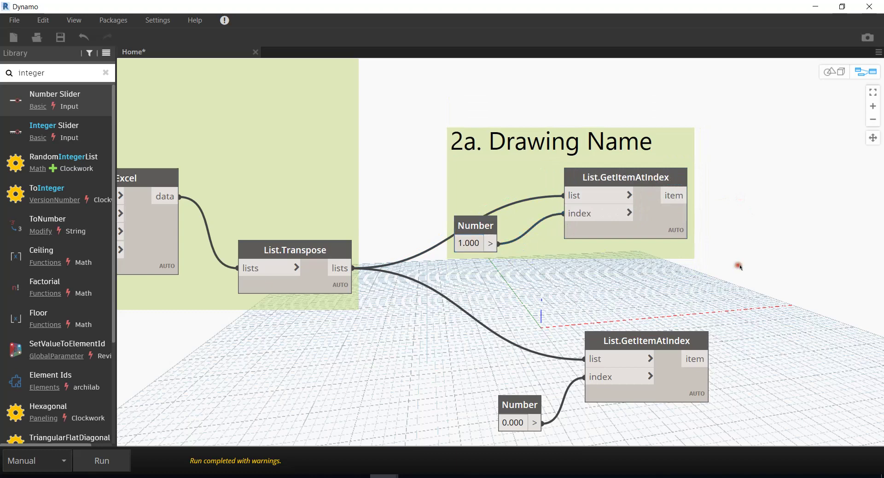
# Group the second Number and GetItemAtIndex nodes as '2b. Drawing Number'
pyautogui.moveTo(429, 290); pyautogui.dragTo(410, 205, button='middle')
pyautogui.moveTo(410, 206)
pyautogui.mouseDown()
pyautogui.moveTo(697, 313)
pyautogui.moveTo(774, 405)
pyautogui.mouseUp()
pyautogui.hotkey('ctrl', 'g')
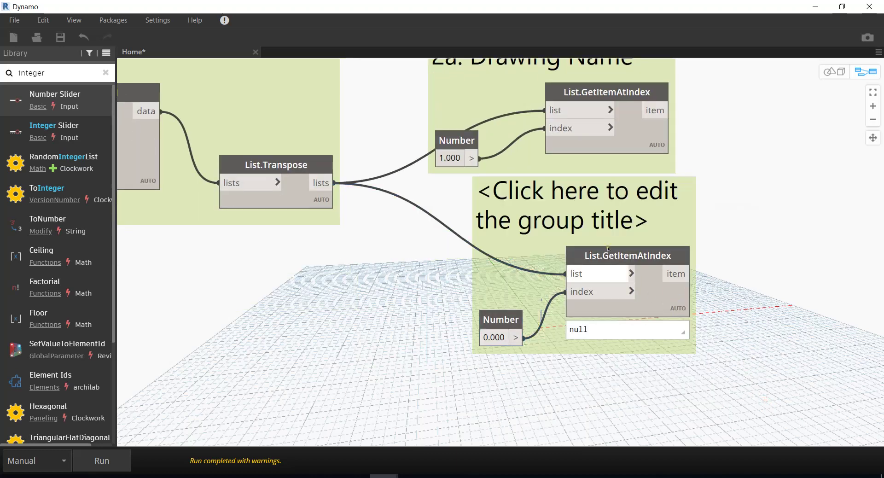
pyautogui.doubleClick(576, 214)
pyautogui.write('2b. Drawi')
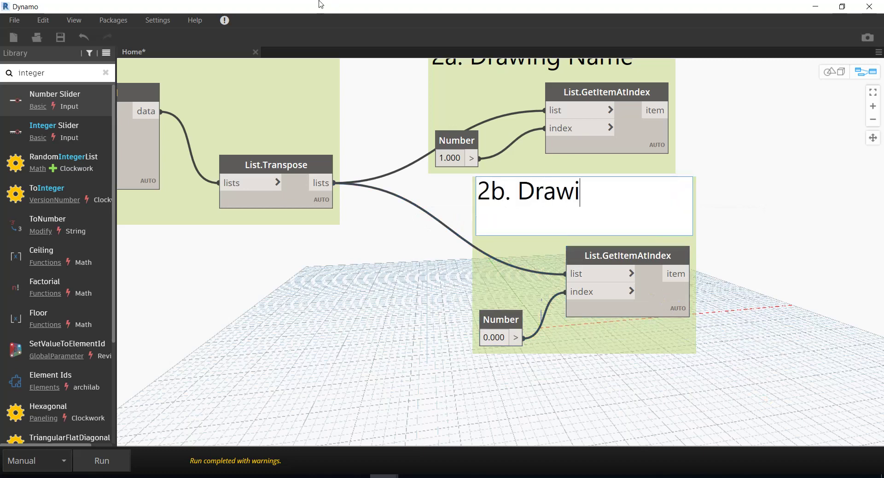
pyautogui.write('ng Number')
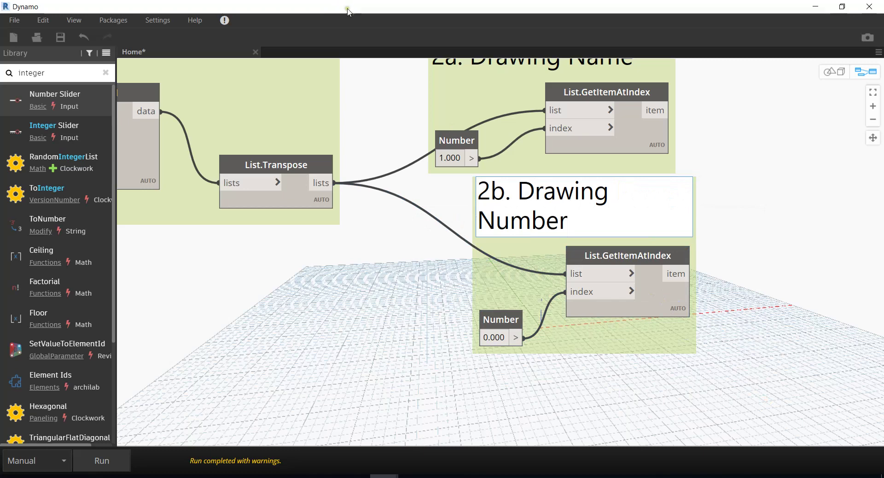
pyautogui.click(777, 242)
# Reposition the 2b. Drawing Number group and expose empty canvas below the graph
pyautogui.moveTo(632, 257); pyautogui.dragTo(664, 283)
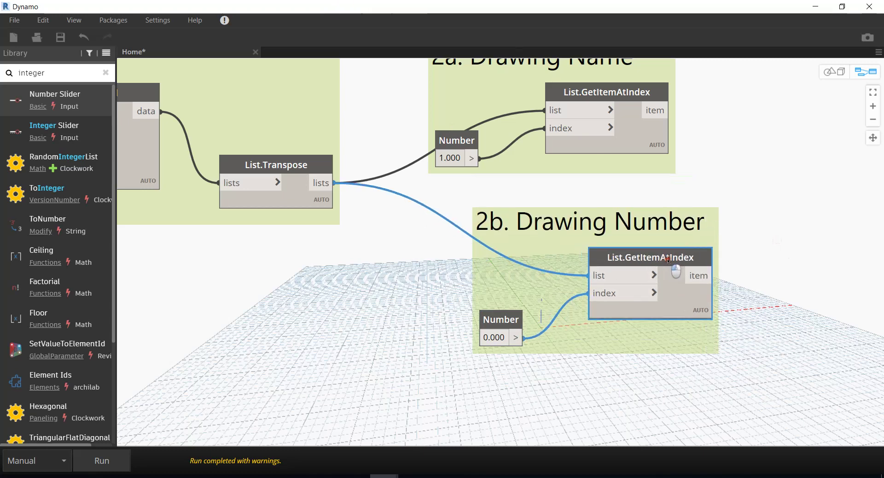
pyautogui.scroll(-2, 623, 192)
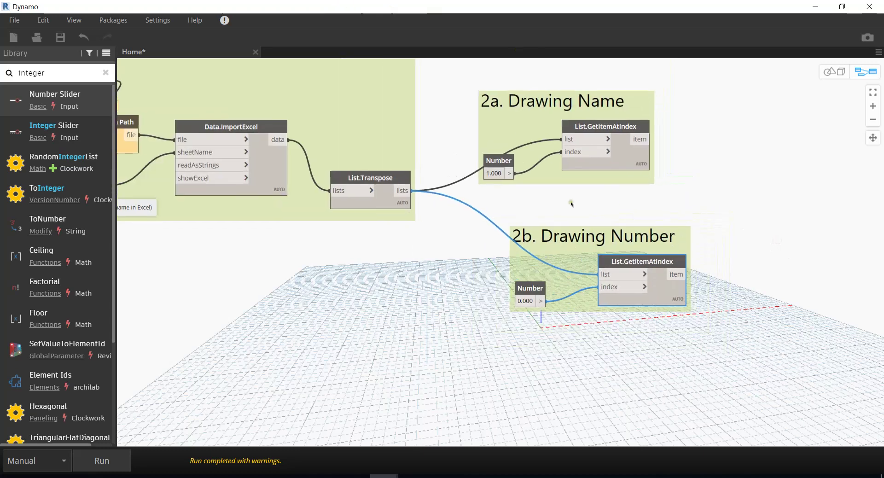
pyautogui.scroll(-1, 485, 203)
pyautogui.moveTo(485, 253); pyautogui.dragTo(603, 224)
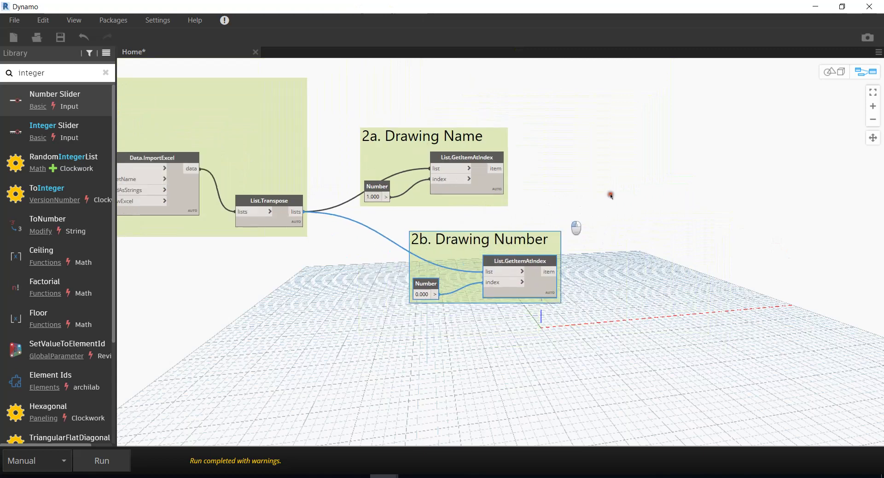
pyautogui.scroll(-2, 630, 149)
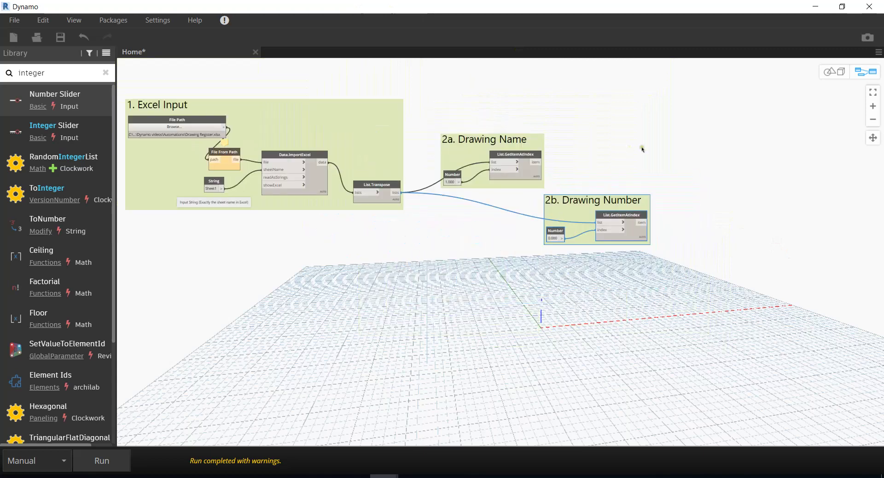
pyautogui.moveTo(642, 149); pyautogui.dragTo(675, 150, button='middle')
pyautogui.scroll(1, 263, 281)
pyautogui.moveTo(264, 281); pyautogui.dragTo(272, 237, button='middle')
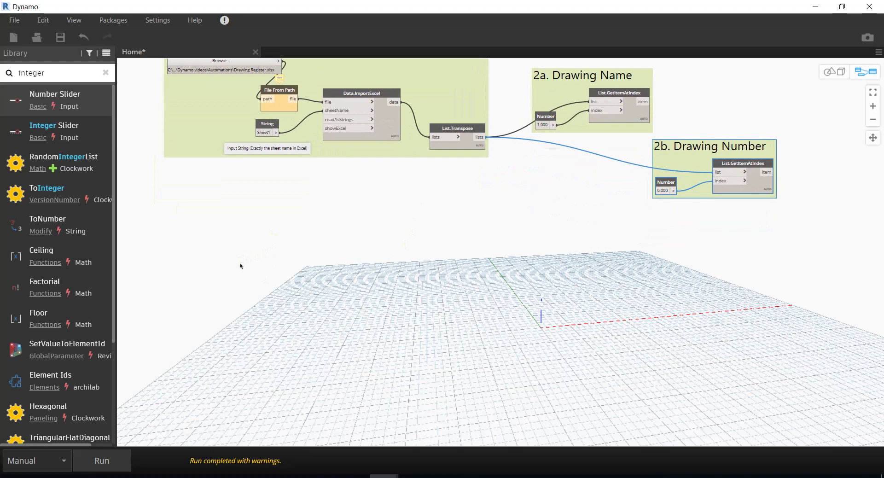
# Place a Categories node from a 'categ' search below the Excel Input group
pyautogui.scroll(1, 240, 266)
pyautogui.scroll(1, 205, 252)
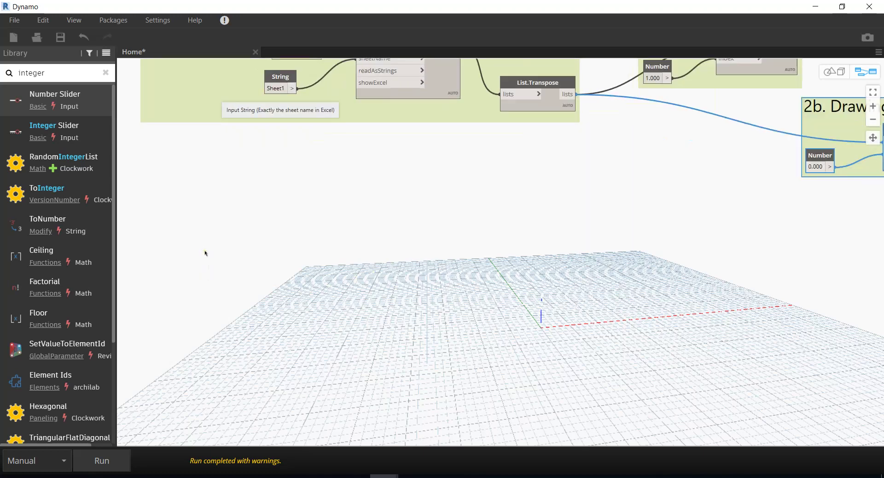
pyautogui.scroll(1, 205, 253)
pyautogui.rightClick(214, 196)
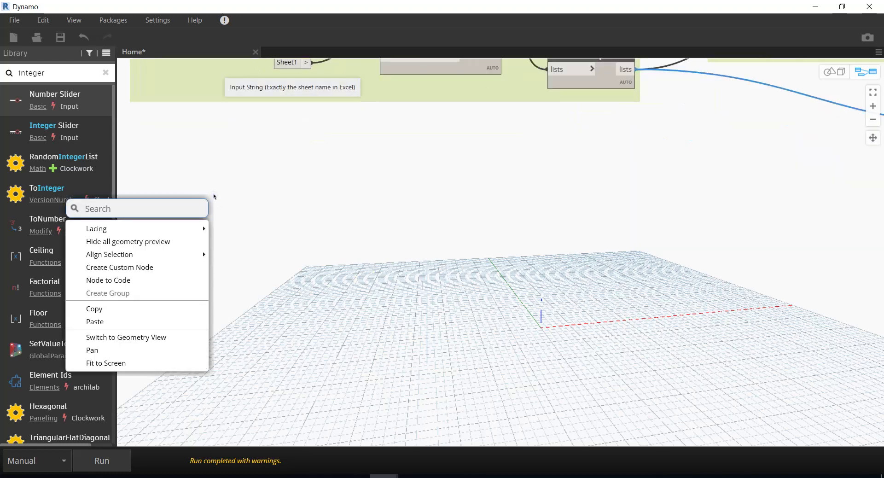
pyautogui.write('categ')
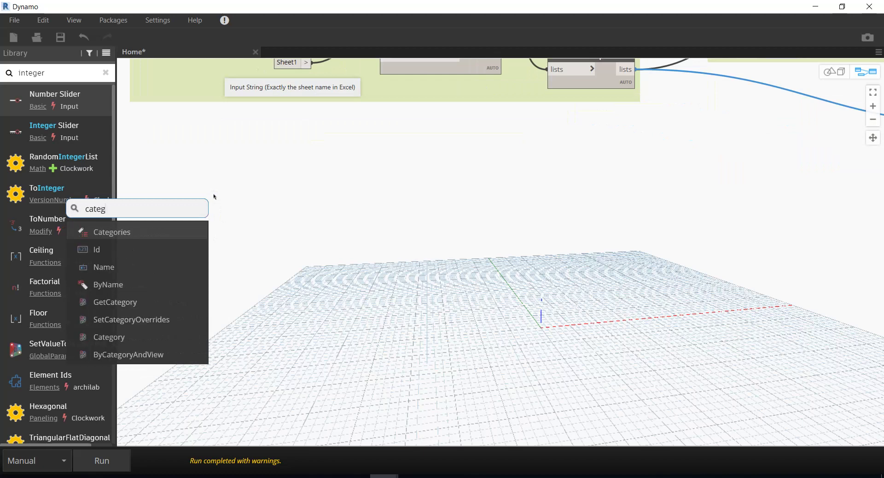
pyautogui.press('Escape')
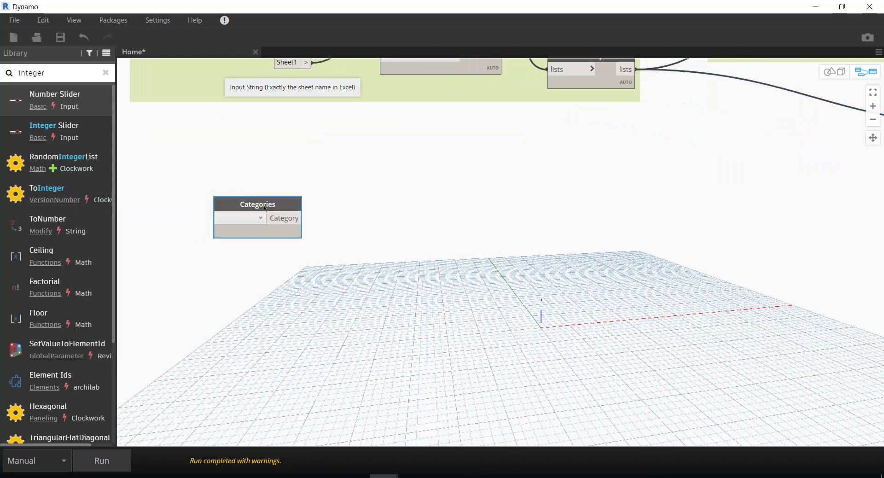
pyautogui.moveTo(265, 208); pyautogui.dragTo(226, 189)
pyautogui.rightClick(299, 214)
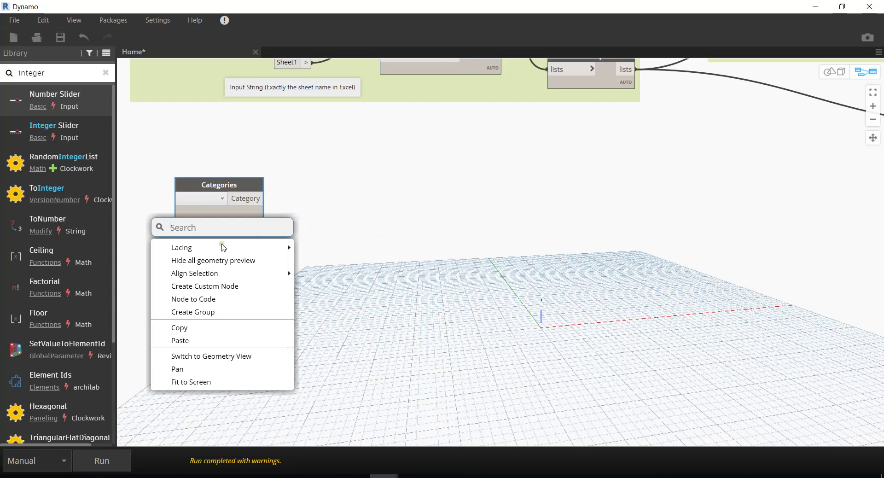
pyautogui.press('Down')
pyautogui.press('Down')
pyautogui.press('Down')
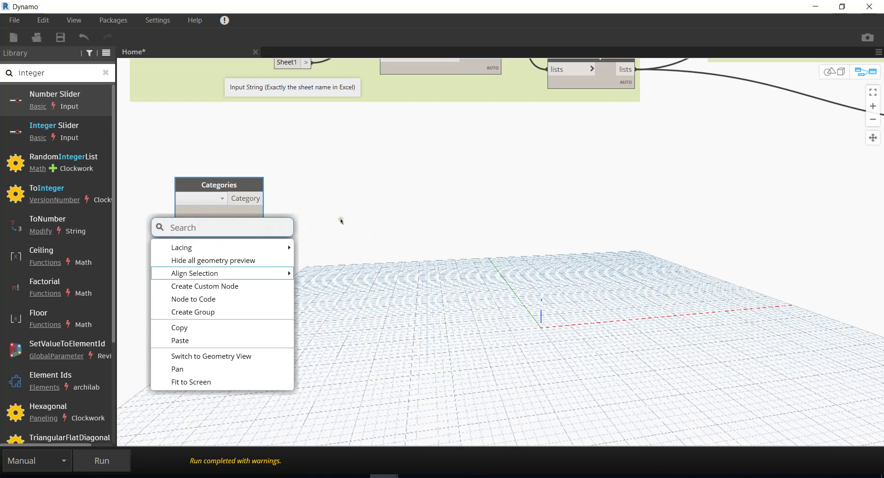
pyautogui.rightClick(317, 220)
pyautogui.rightClick(446, 218)
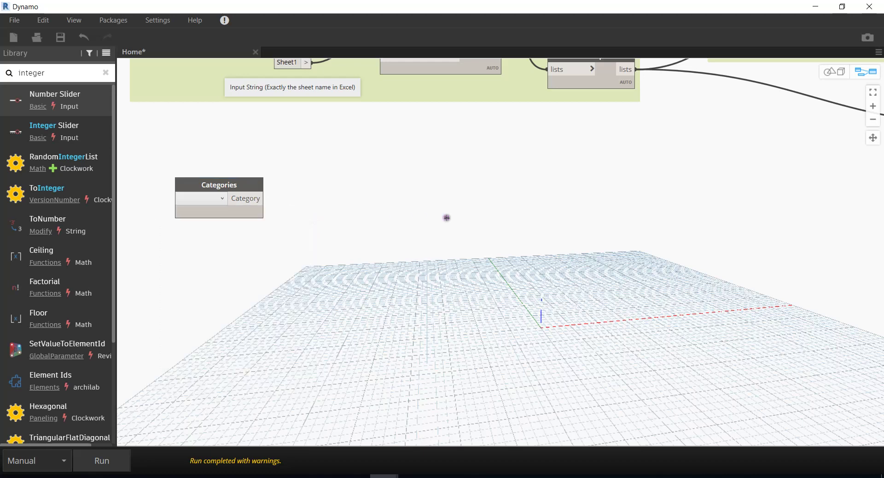
# Add an All Elements of Category node and wire Categories into its Category input
pyautogui.write('all el')
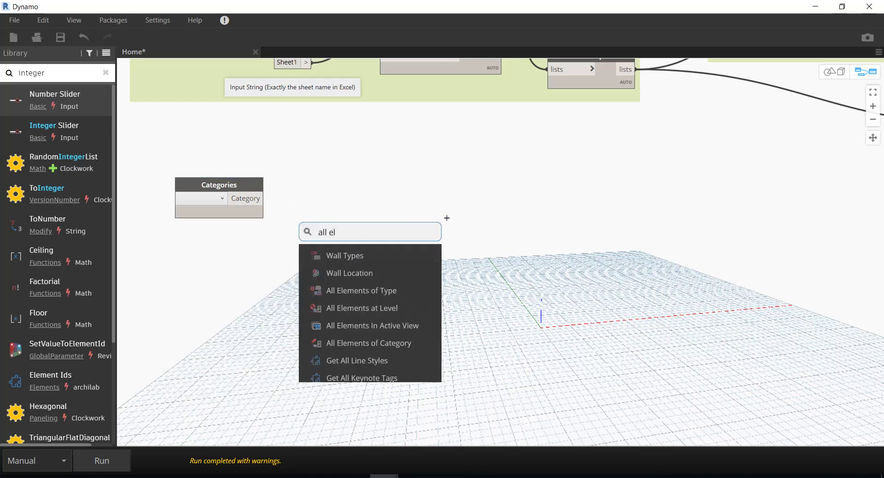
pyautogui.write('ement')
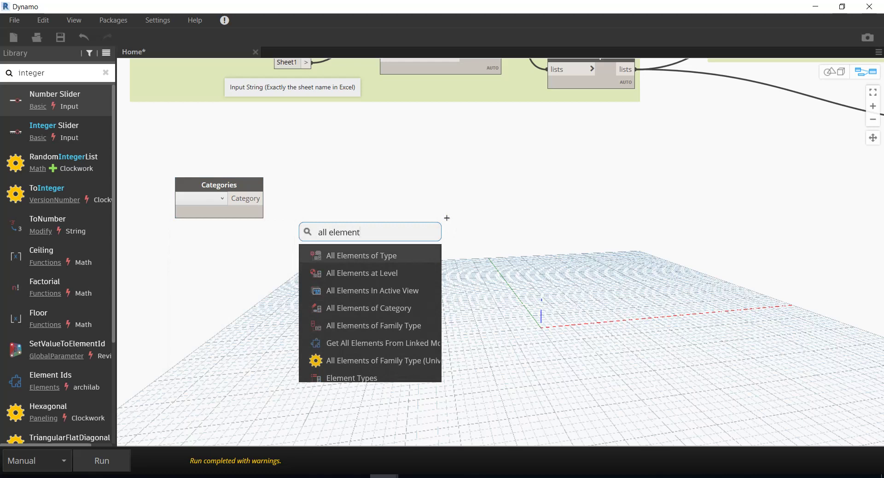
pyautogui.click(405, 308)
pyautogui.moveTo(431, 308)
pyautogui.mouseDown()
pyautogui.moveTo(393, 254)
pyautogui.moveTo(351, 225)
pyautogui.mouseUp()
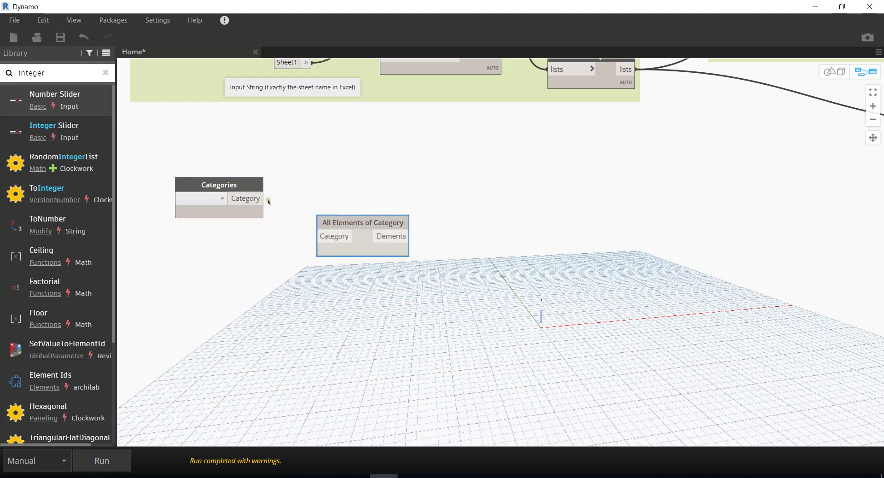
pyautogui.moveTo(265, 198); pyautogui.dragTo(318, 236)
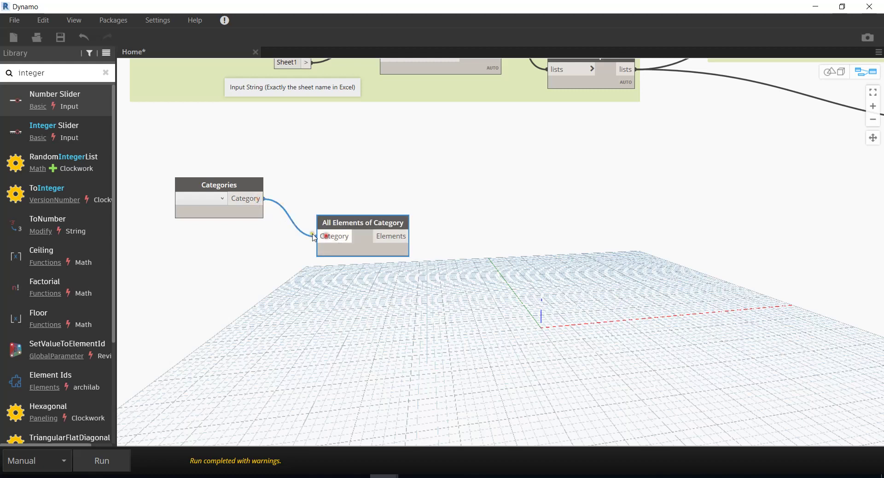
# Set the Categories node's dropdown to Views
pyautogui.click(221, 198)
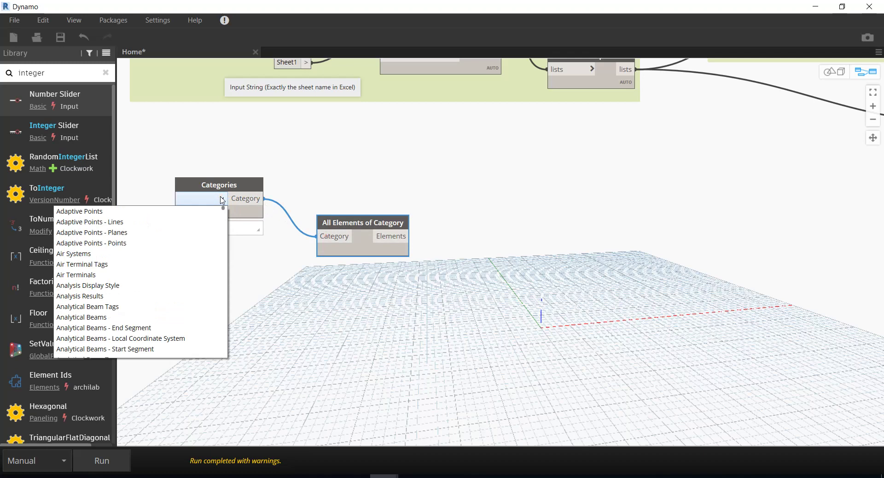
pyautogui.press('v')
pyautogui.scroll(-1, 223, 199)
pyautogui.scroll(-2, 223, 200)
pyautogui.scroll(-1, 222, 200)
pyautogui.press('Down')
pyautogui.press('Down')
pyautogui.press('Down')
pyautogui.press('Down')
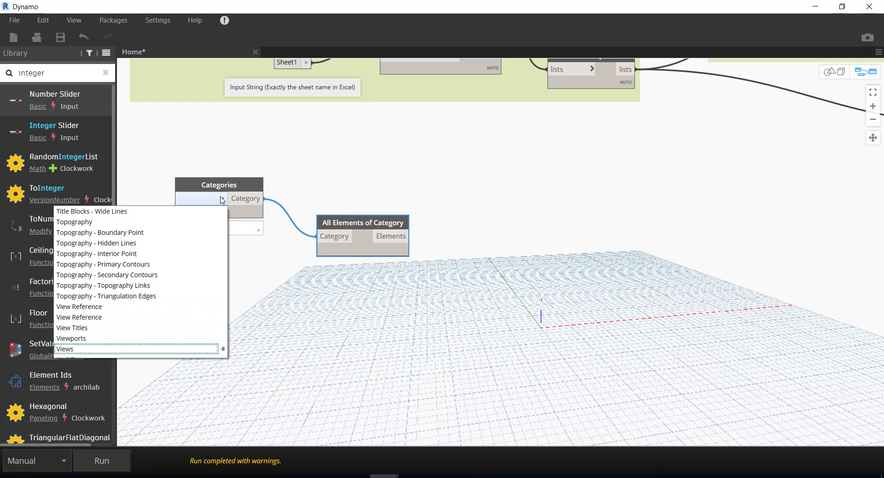
pyautogui.press('v')
pyautogui.press('Down')
pyautogui.press('Down')
pyautogui.press('Down')
pyautogui.press('Down')
pyautogui.press('Return')
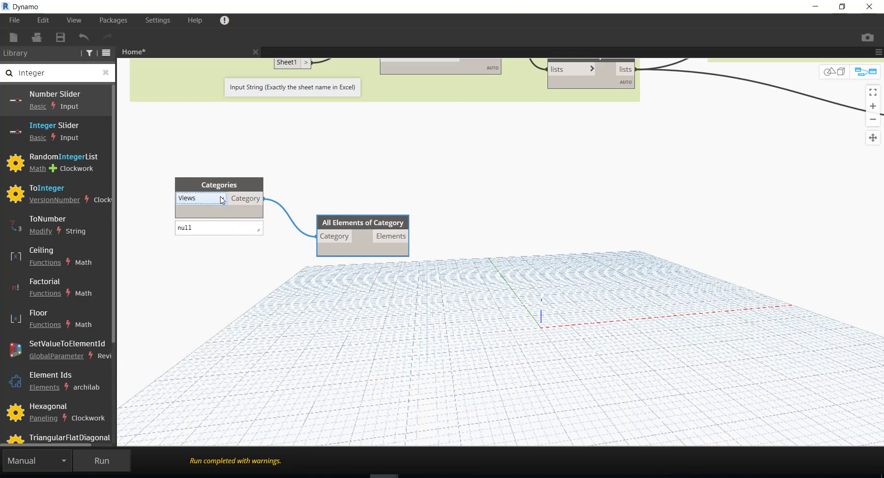
pyautogui.click(408, 278)
pyautogui.moveTo(408, 278); pyautogui.dragTo(394, 262, button='middle')
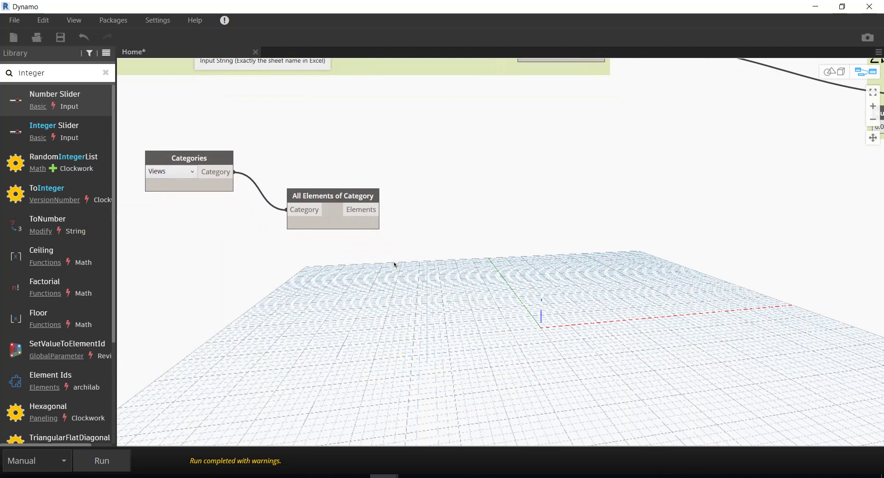
# Add a String from Object node fed by All Elements of Category's Elements output
pyautogui.scroll(2, 394, 264)
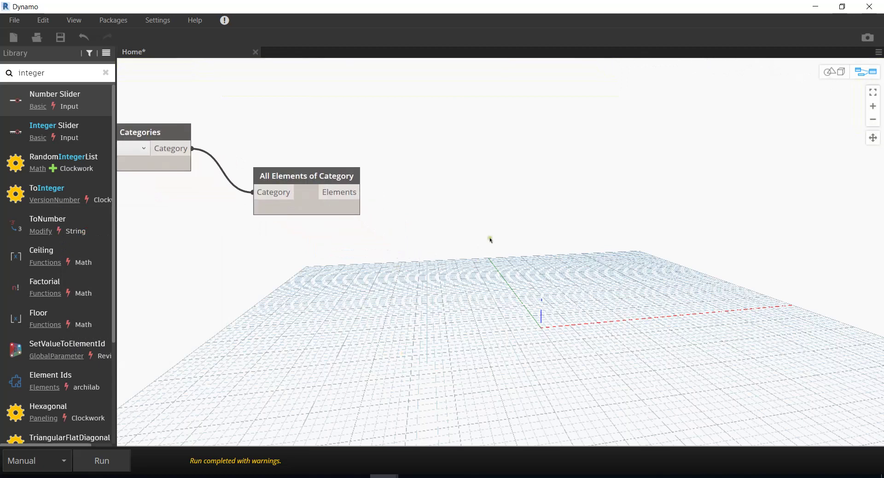
pyautogui.rightClick(475, 264)
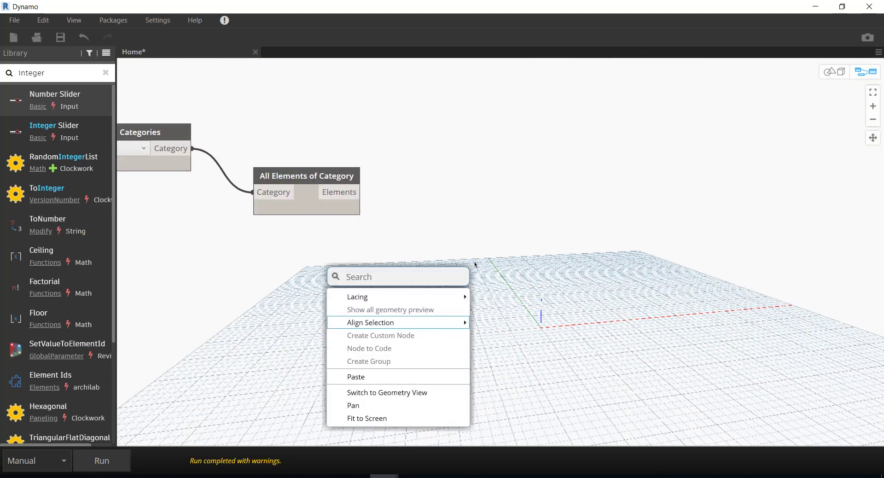
pyautogui.write('d')
pyautogui.press('BackSpace')
pyautogui.write('stri')
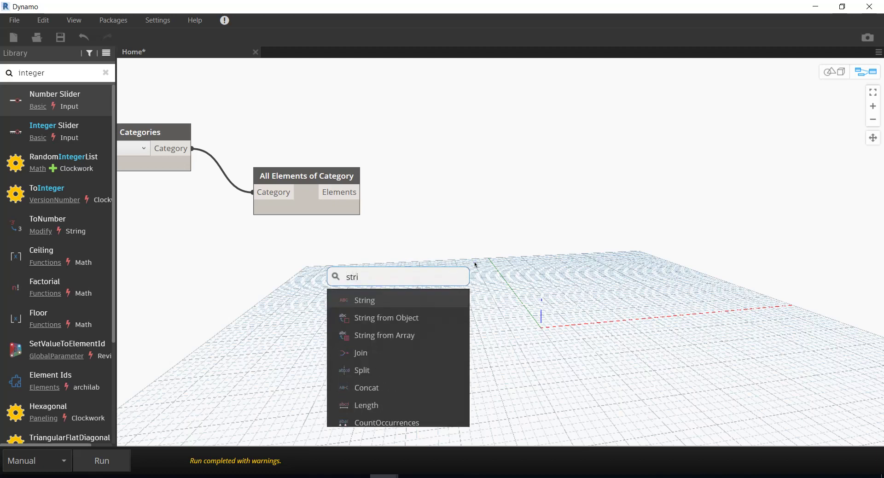
pyautogui.write('ng fr')
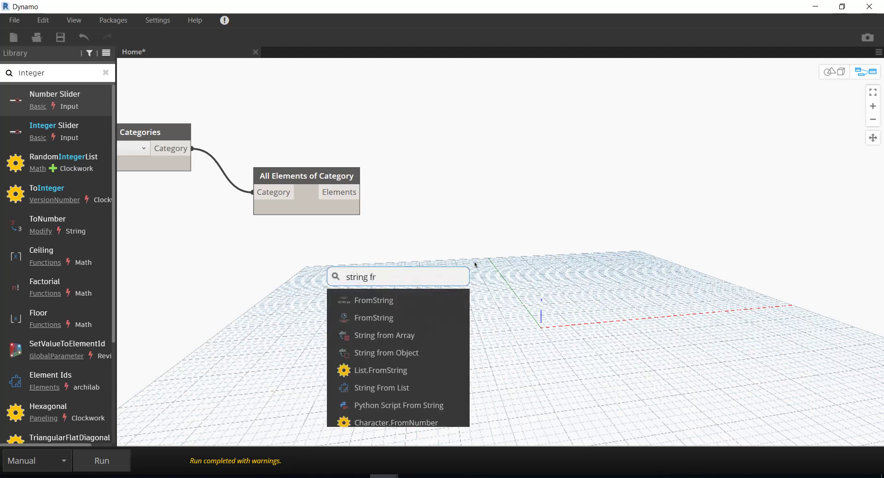
pyautogui.write('om object')
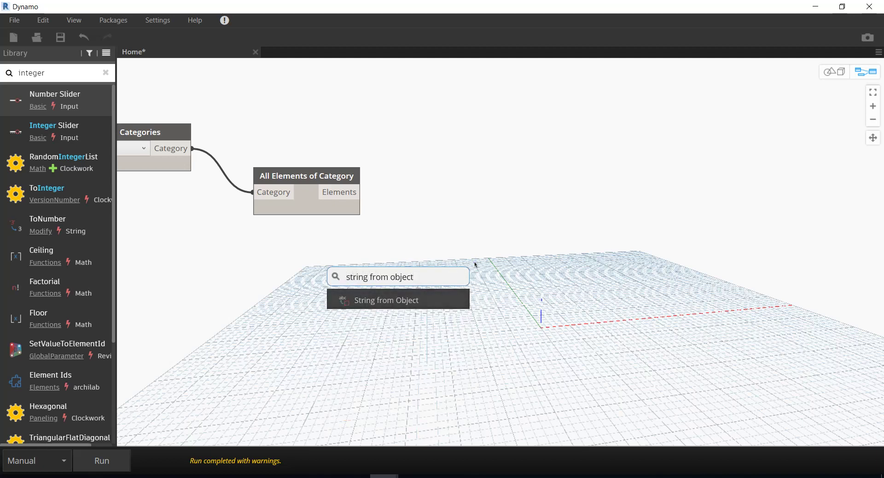
pyautogui.press('Return')
pyautogui.moveTo(525, 282); pyautogui.dragTo(447, 248)
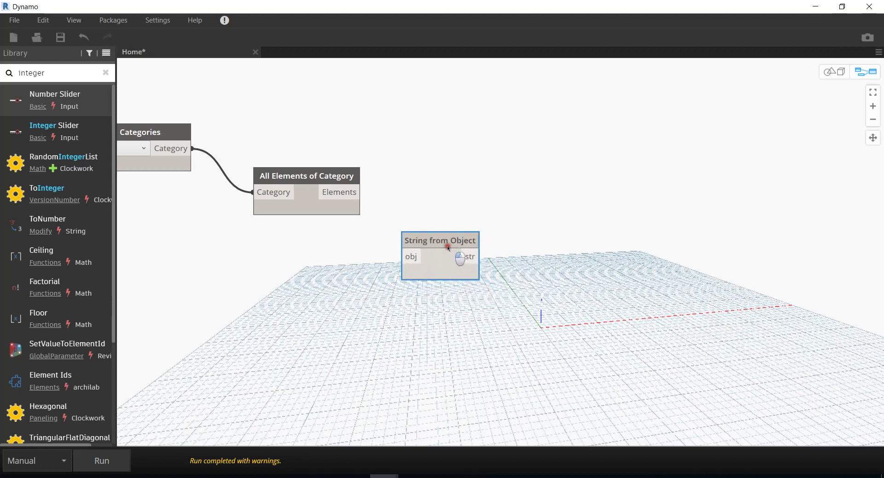
pyautogui.moveTo(361, 192); pyautogui.dragTo(396, 256)
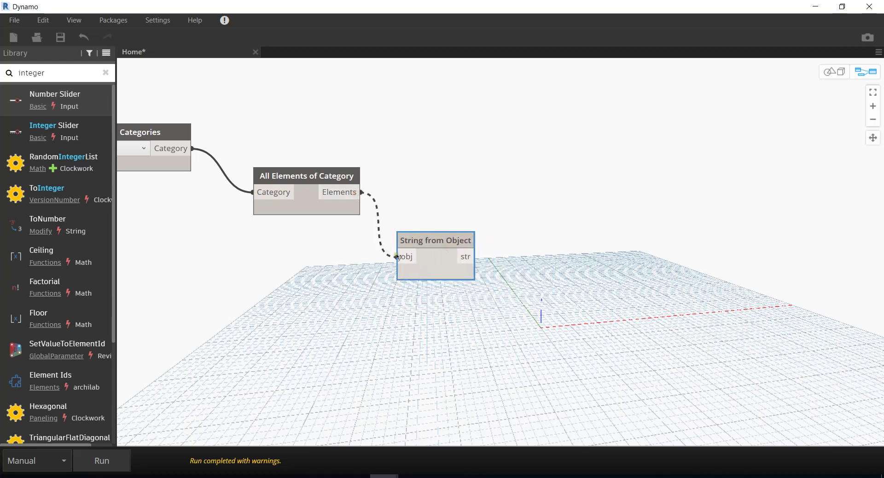
pyautogui.moveTo(474, 313); pyautogui.dragTo(441, 298, button='middle')
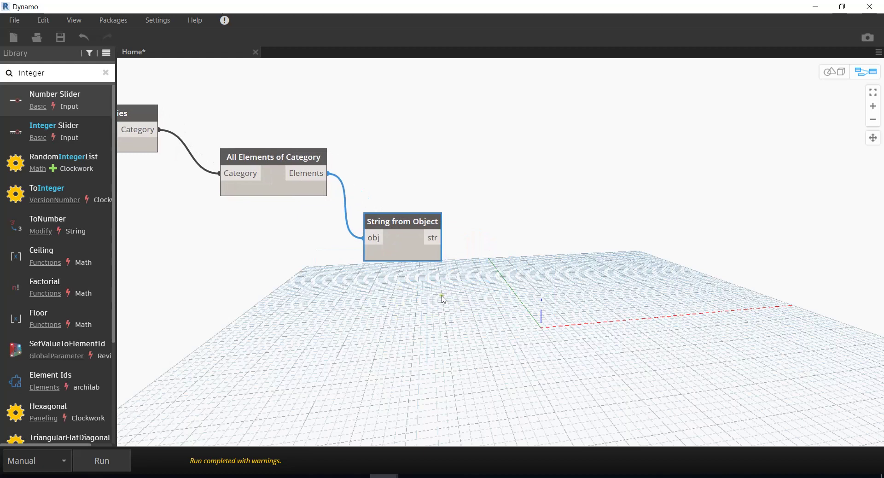
# Add a String.Contains node with String from Object wired into its str input
pyautogui.rightClick(536, 268)
pyautogui.write('string con')
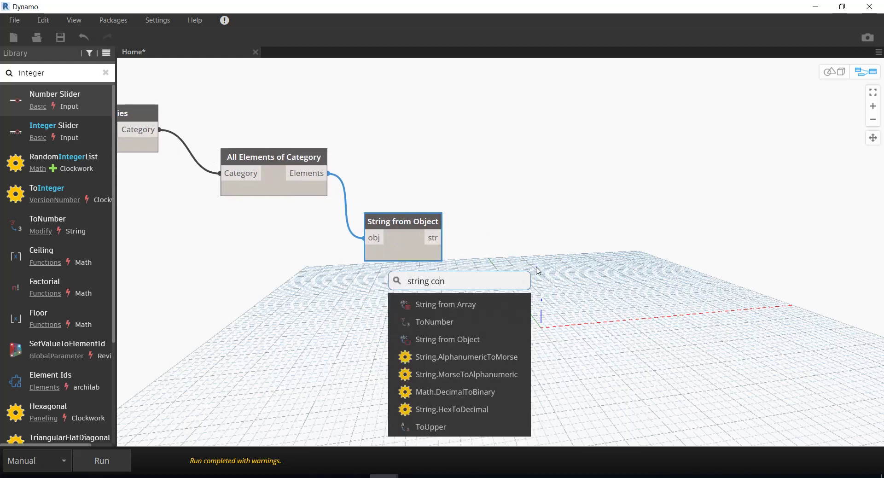
pyautogui.write('tains')
pyautogui.moveTo(442, 305)
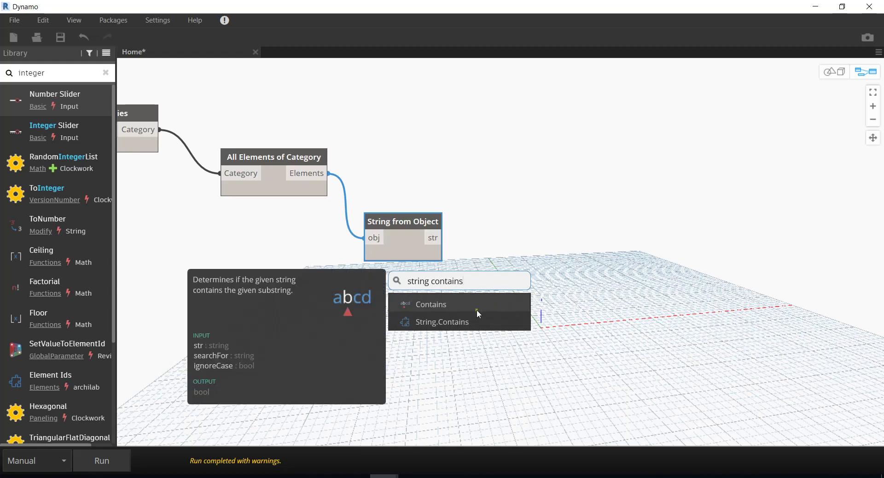
pyautogui.click(478, 305)
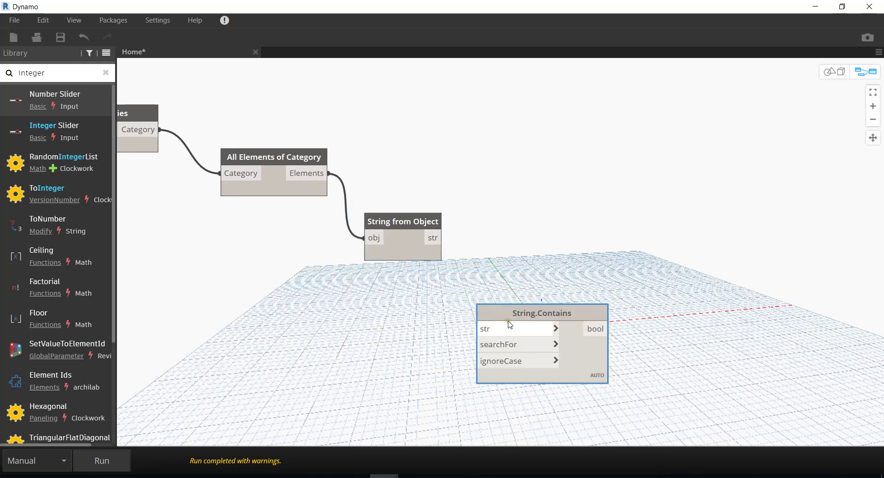
pyautogui.moveTo(518, 312); pyautogui.dragTo(525, 241)
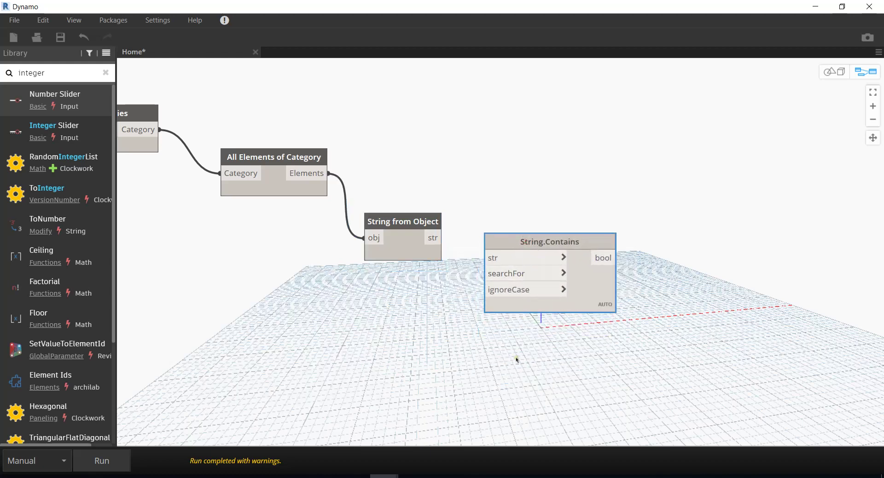
pyautogui.moveTo(440, 235); pyautogui.dragTo(486, 257)
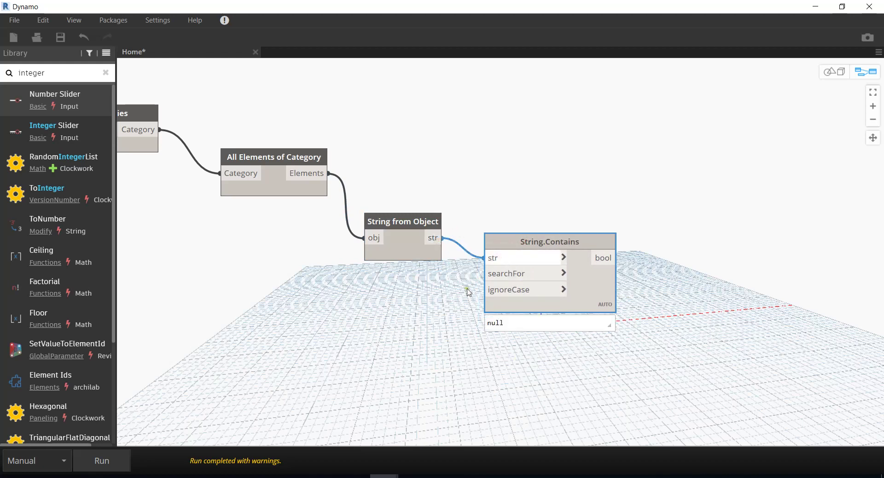
# Add an empty Code Block below String.Contains
pyautogui.rightClick(366, 315)
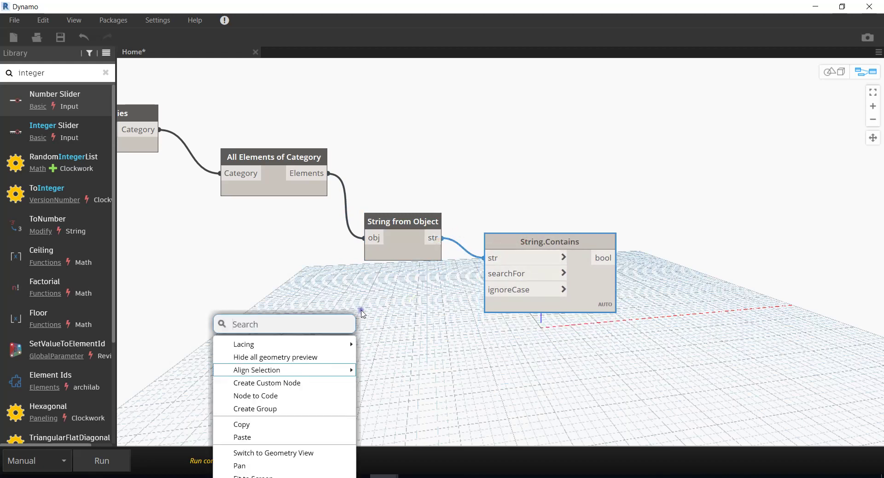
pyautogui.click(323, 324)
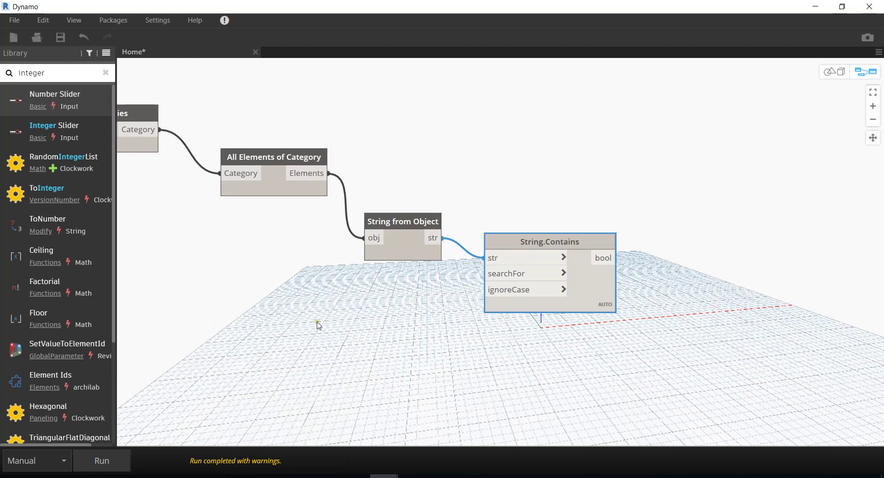
pyautogui.doubleClick(318, 325)
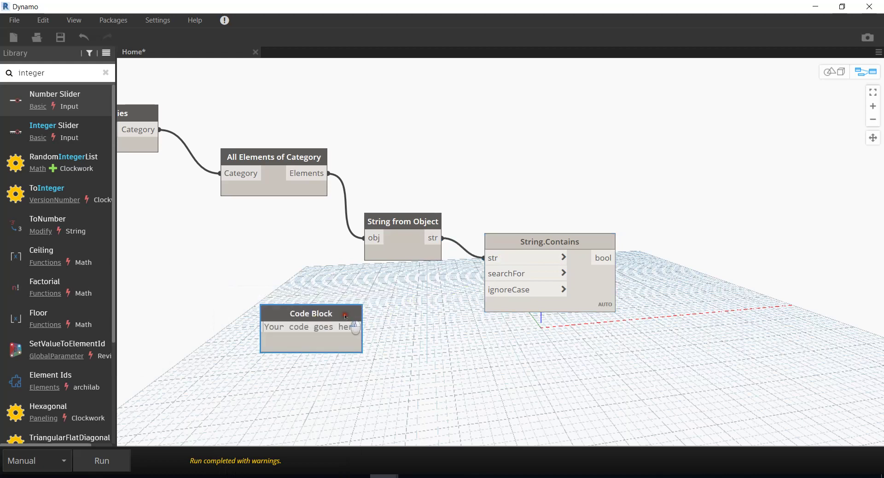
# Enter "FloorPlanView"; in the code block and wire it to String.Contains' searchFor input
pyautogui.moveTo(339, 326); pyautogui.dragTo(408, 327)
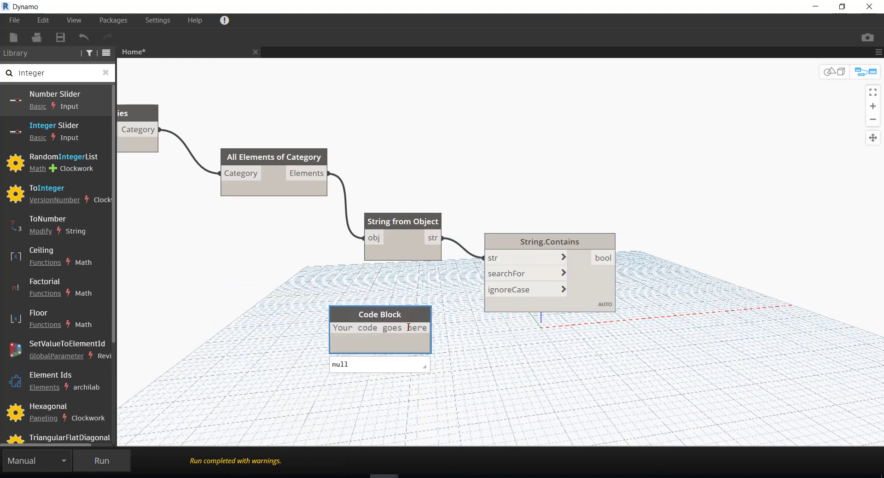
pyautogui.write('"F')
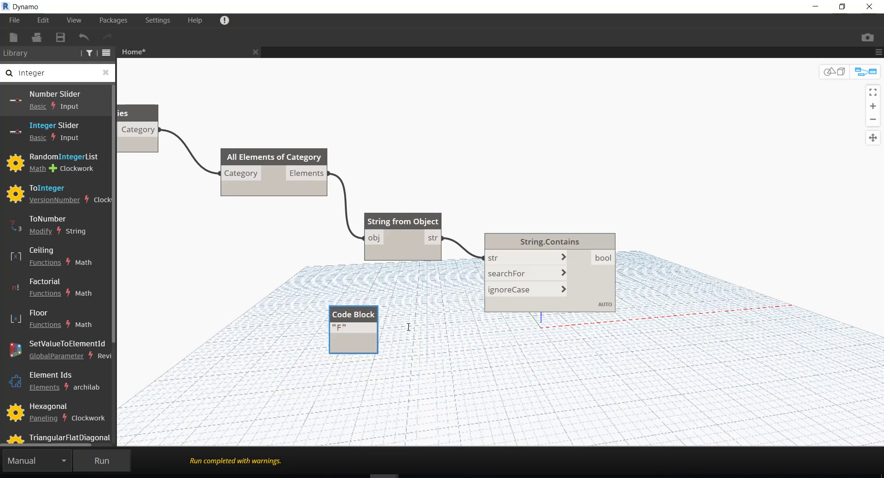
pyautogui.write('Plan')
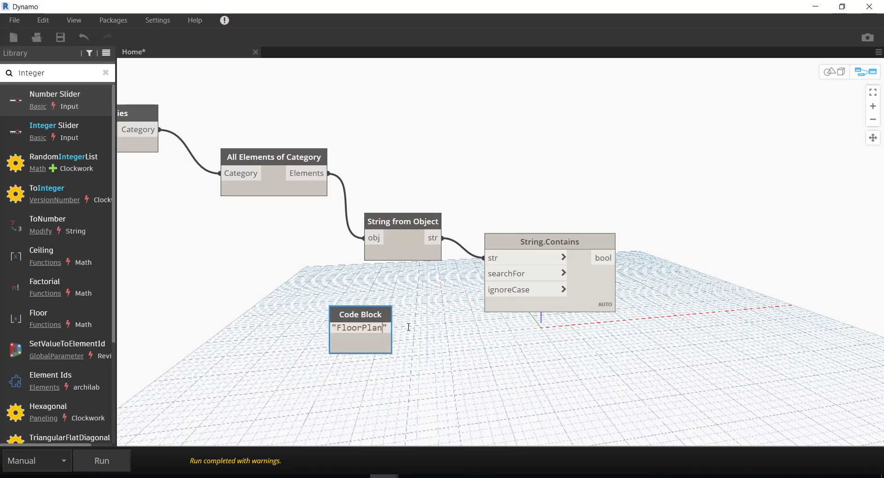
pyautogui.write('View')
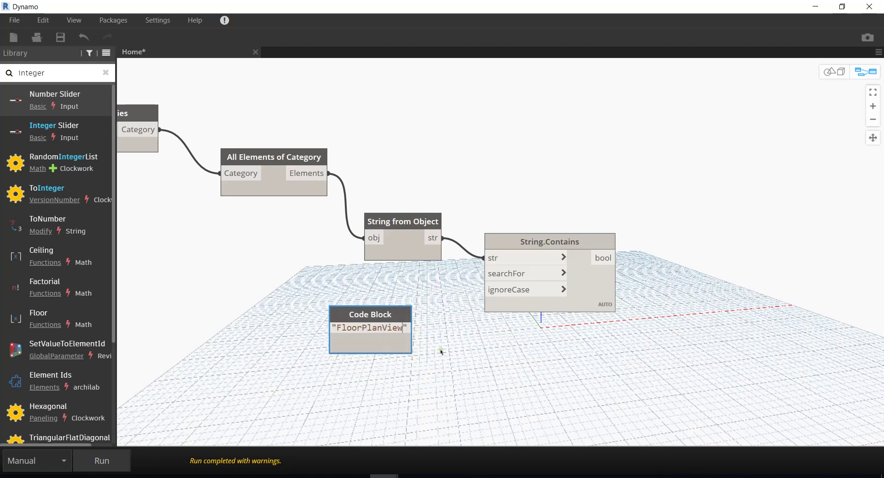
pyautogui.click(446, 350)
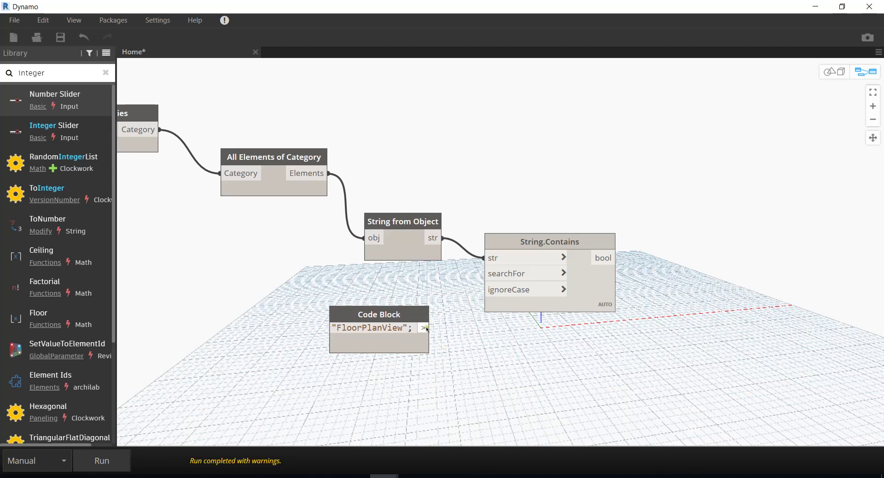
pyautogui.moveTo(431, 328); pyautogui.dragTo(506, 278)
pyautogui.scroll(-2, 611, 378)
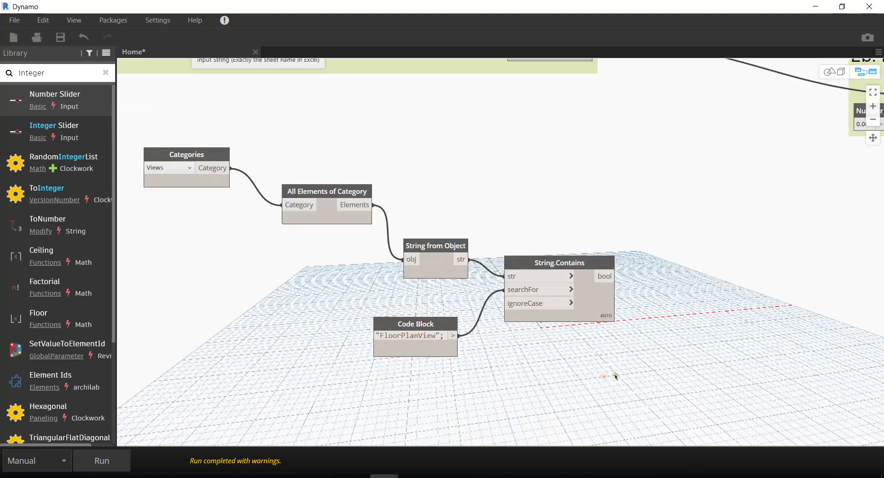
pyautogui.moveTo(611, 371); pyautogui.dragTo(401, 339, button='middle')
pyautogui.scroll(2, 426, 335)
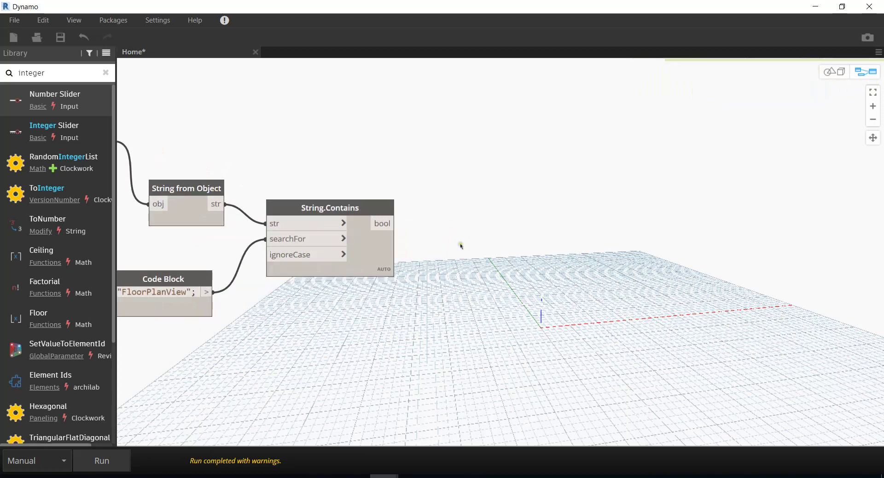
pyautogui.moveTo(455, 206); pyautogui.dragTo(497, 209, button='middle')
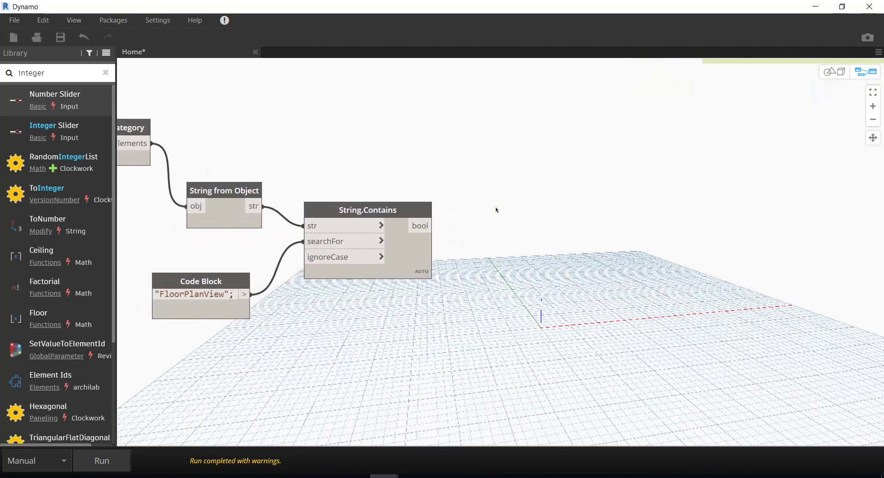
pyautogui.rightClick(413, 208)
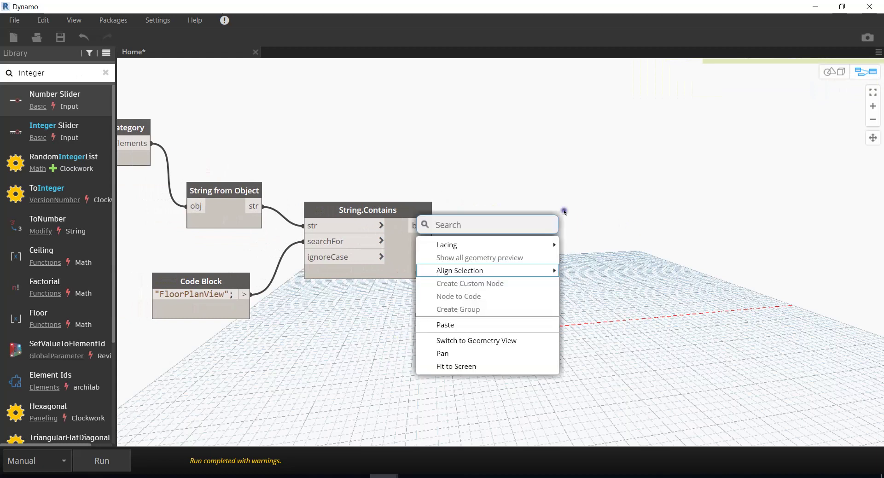
# Add an == node with String.Contains' bool result wired into its x input
pyautogui.write('==')
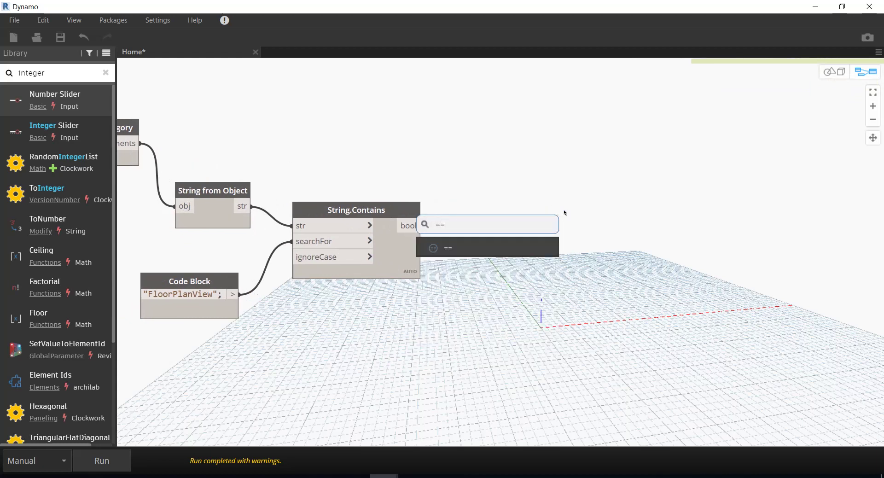
pyautogui.press('Return')
pyautogui.moveTo(593, 225); pyautogui.dragTo(565, 265)
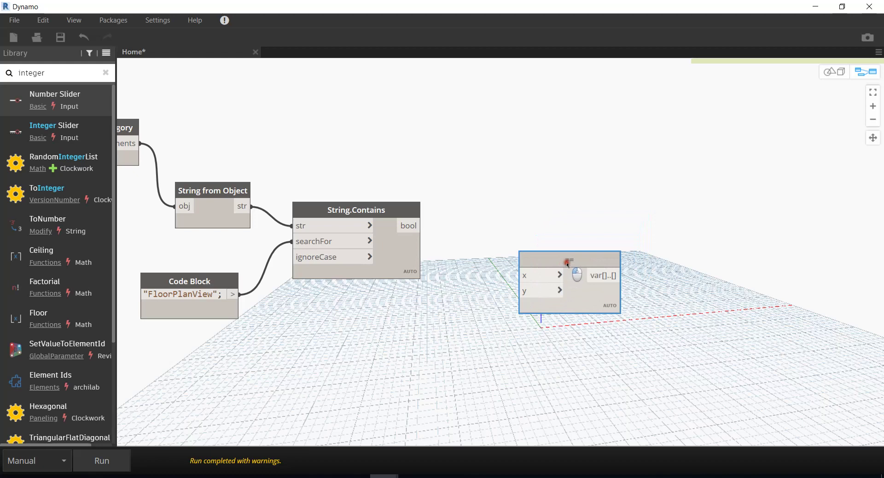
pyautogui.click(416, 226)
pyautogui.click(531, 277)
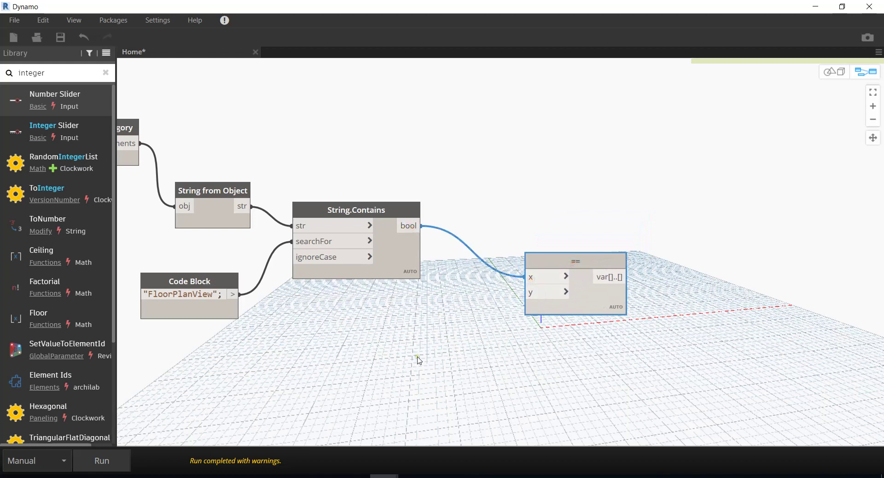
# Add a "true" code block and wire it into the == node's y input
pyautogui.doubleClick(447, 343)
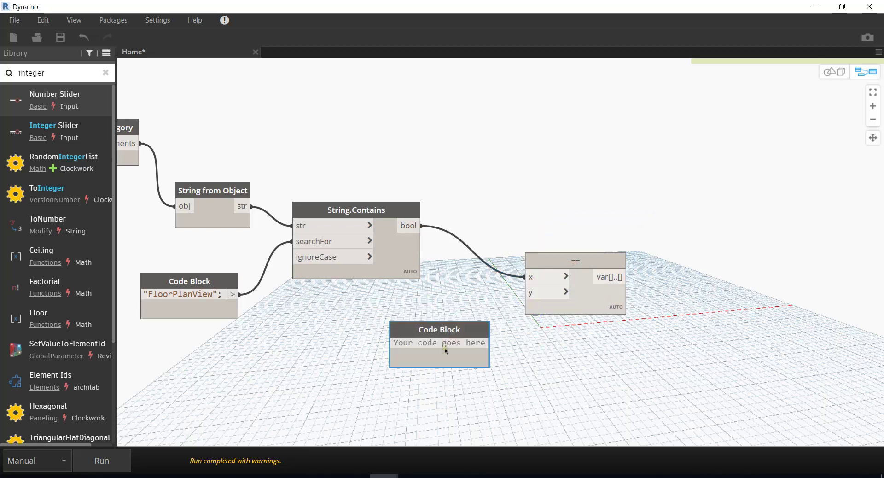
pyautogui.write('"true')
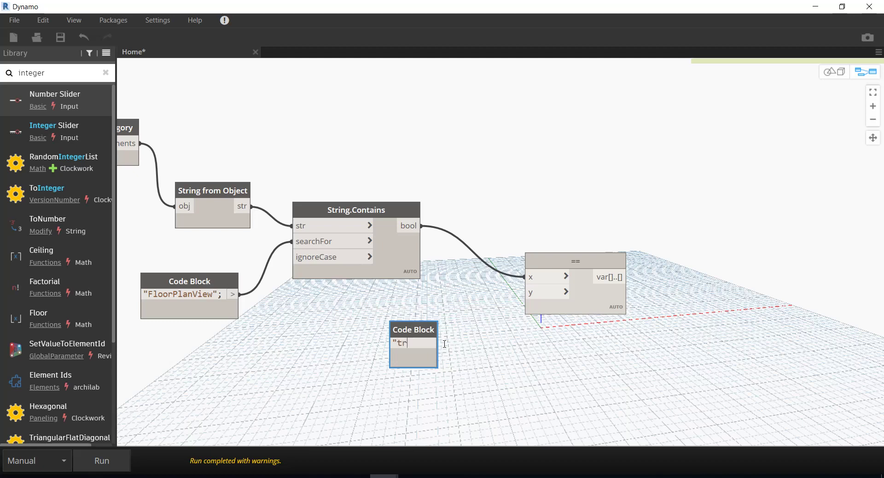
pyautogui.click(478, 345)
pyautogui.moveTo(437, 343); pyautogui.dragTo(524, 292)
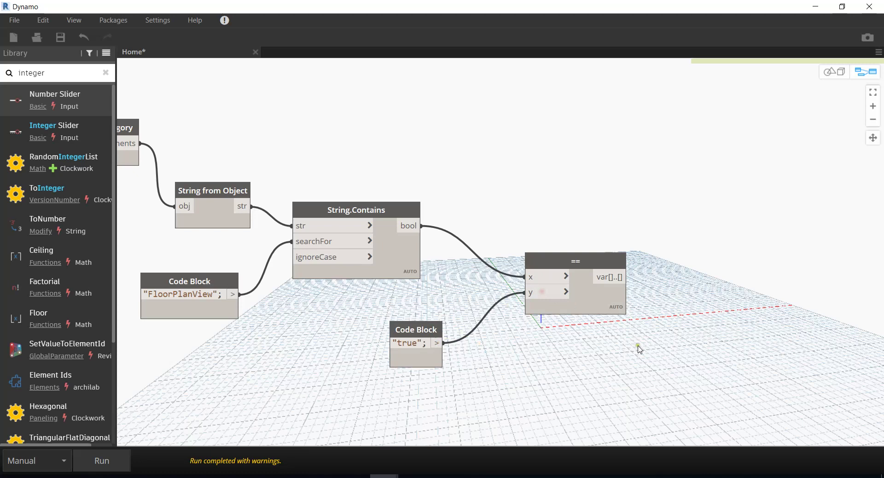
pyautogui.moveTo(640, 352); pyautogui.dragTo(508, 326, button='middle')
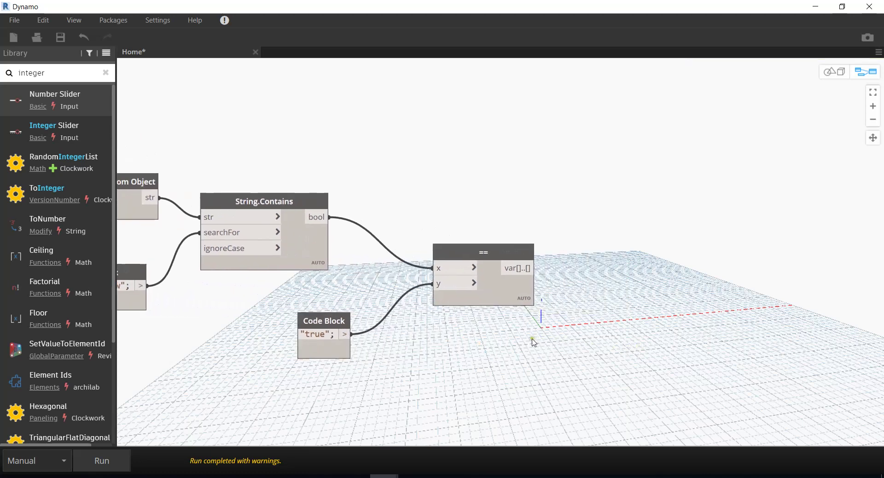
pyautogui.rightClick(572, 247)
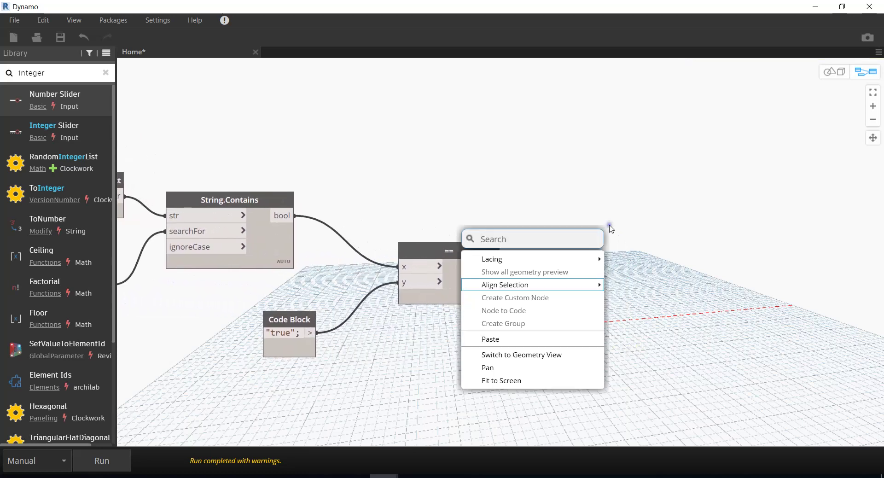
# Place a List.FilterByBoolMask node above the == node and wire the == result to its mask
pyautogui.write('list')
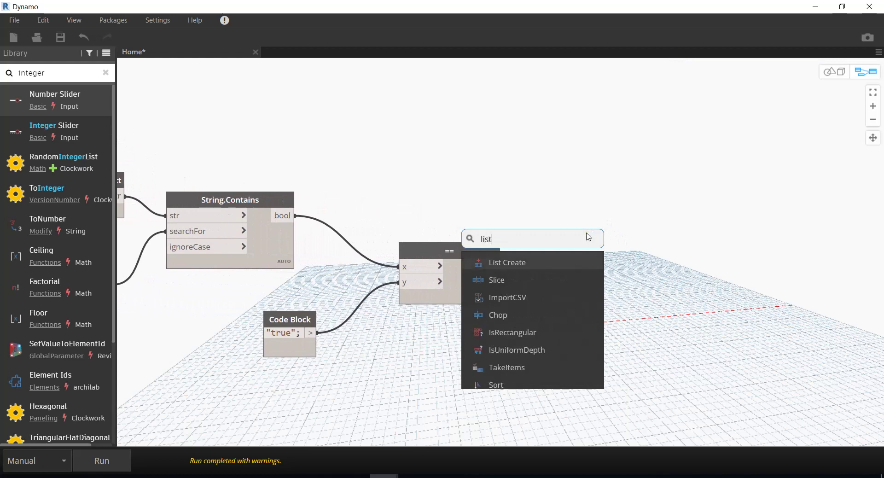
pyautogui.write('.filterby')
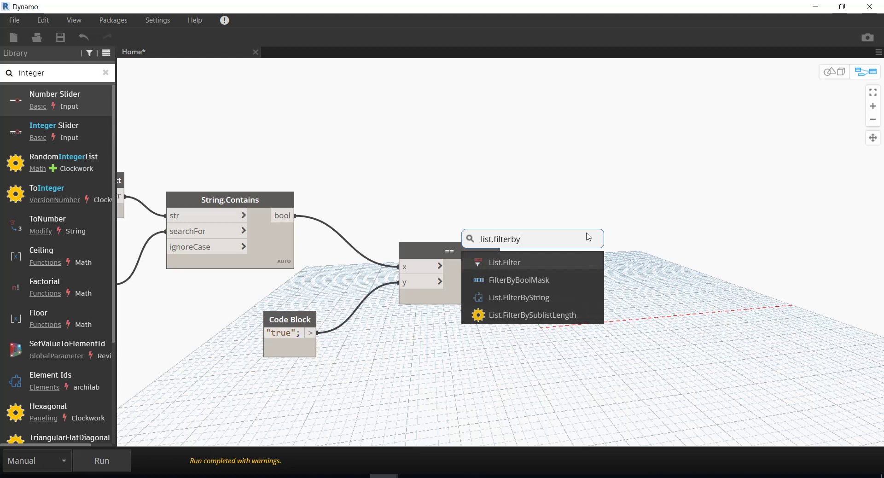
pyautogui.click(562, 275)
pyautogui.moveTo(594, 295); pyautogui.dragTo(598, 284)
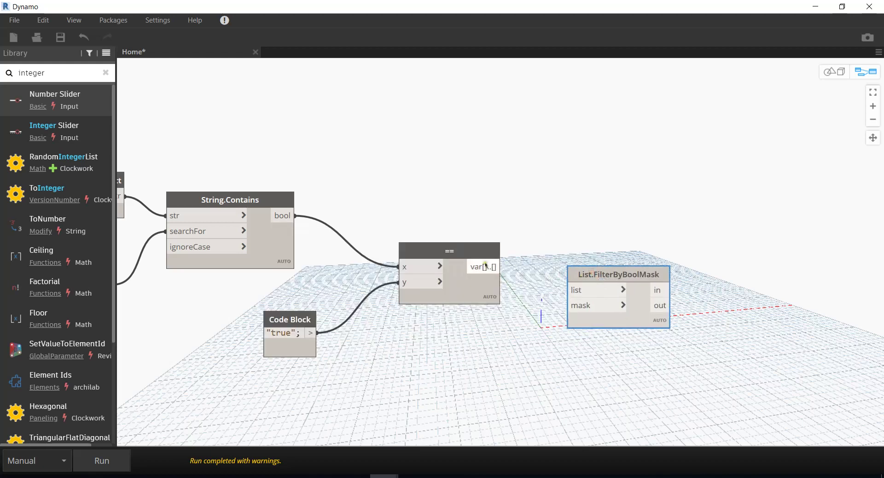
pyautogui.moveTo(632, 281); pyautogui.dragTo(632, 199)
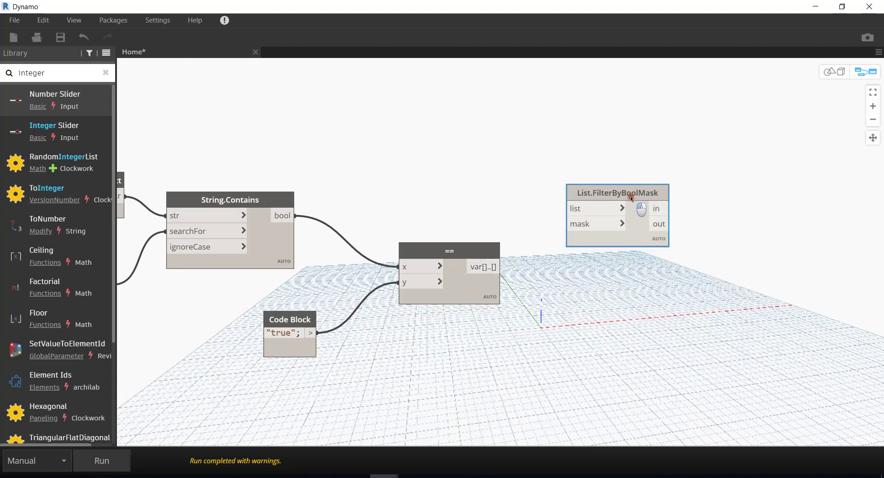
pyautogui.moveTo(502, 266); pyautogui.dragTo(590, 233)
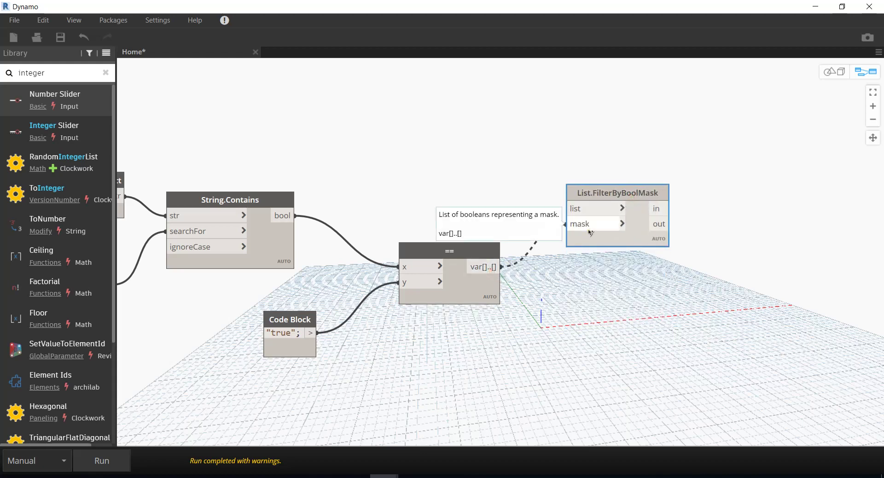
pyautogui.click(584, 225)
# Feed All Elements of Category's Elements output into the filter's list input
pyautogui.scroll(-3, 492, 210)
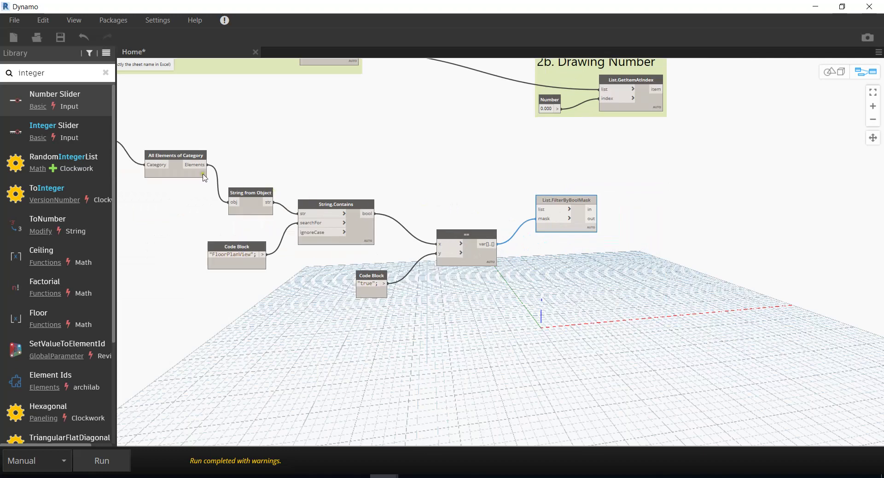
pyautogui.scroll(3, 202, 175)
pyautogui.moveTo(205, 176); pyautogui.dragTo(283, 198, button='middle')
pyautogui.click(270, 193)
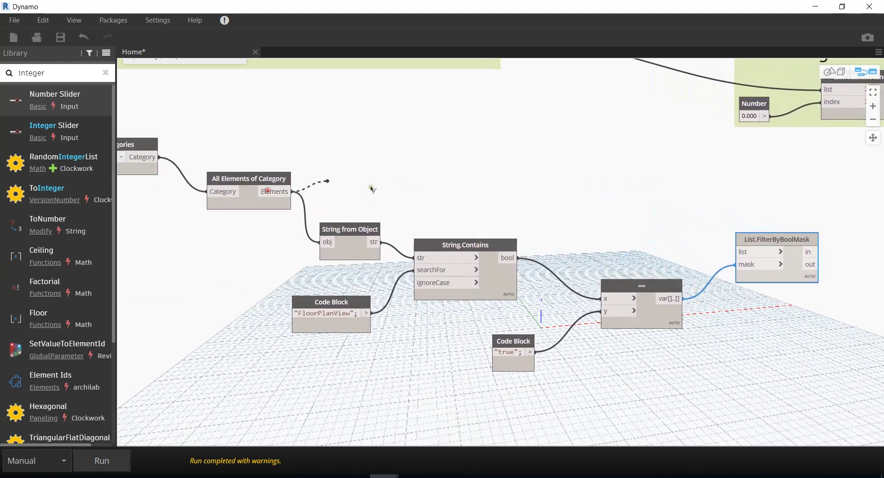
pyautogui.click(753, 252)
pyautogui.moveTo(670, 189)
pyautogui.mouseDown(button='middle')
pyautogui.moveTo(417, 152)
pyautogui.moveTo(355, 155)
pyautogui.mouseUp(button='middle')
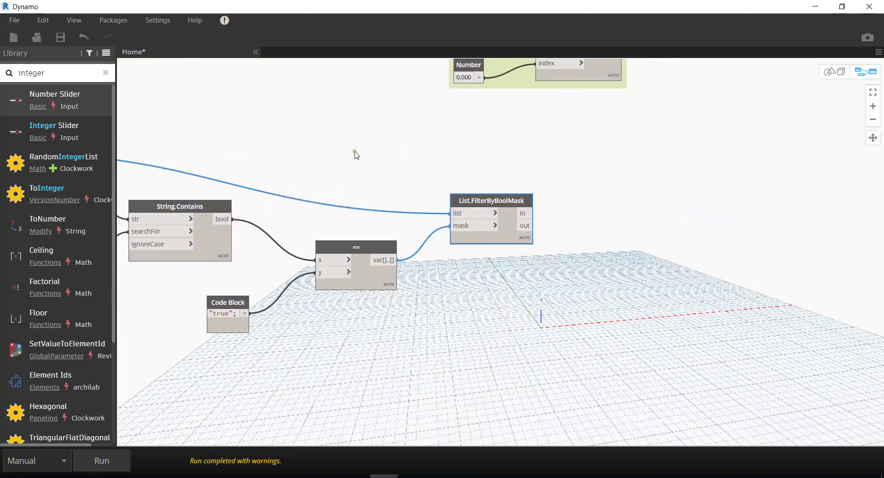
pyautogui.scroll(2, 628, 245)
pyautogui.rightClick(628, 245)
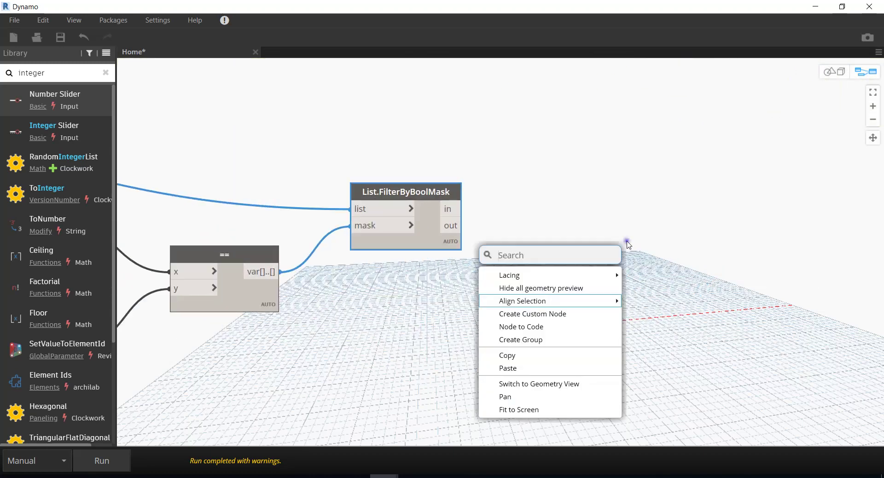
# Place a List.DropItems node and wire the filter's in output to its list input
pyautogui.write('list.dr')
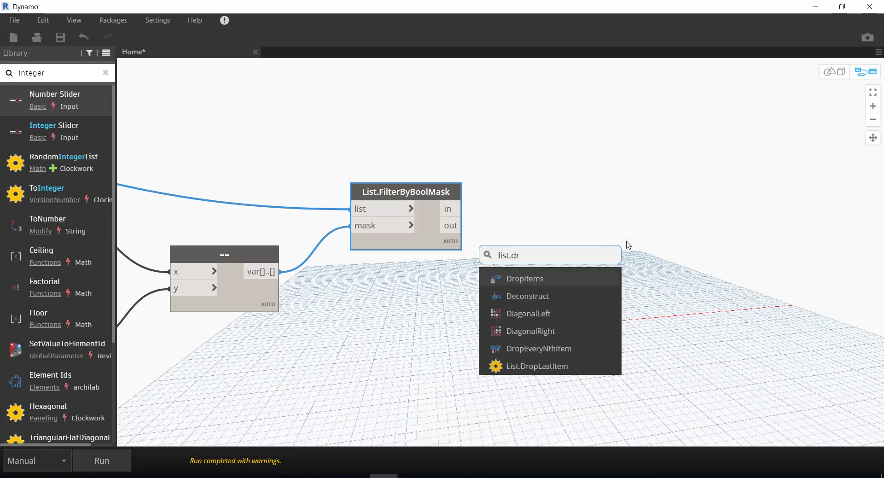
pyautogui.write('op')
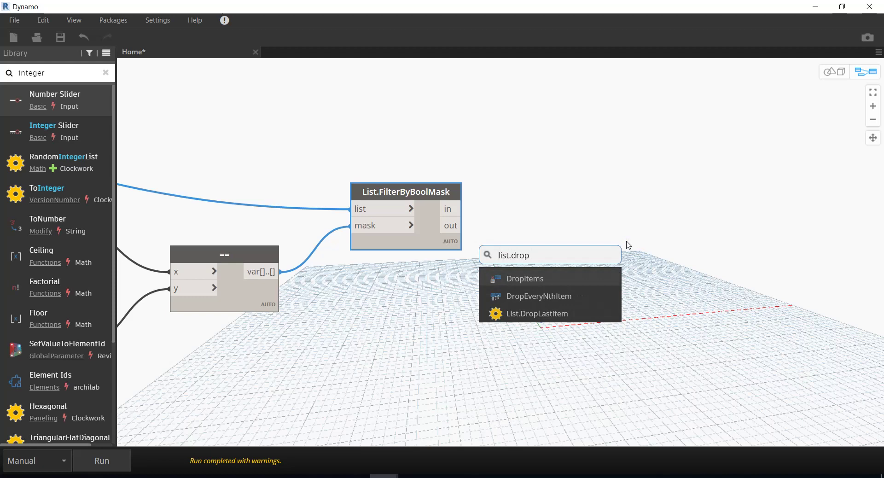
pyautogui.write('it')
pyautogui.write('ems')
pyautogui.click(555, 278)
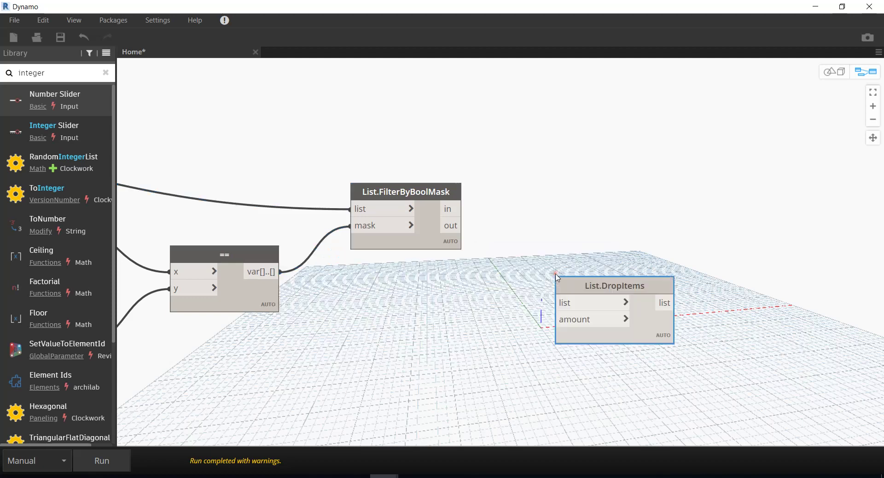
pyautogui.moveTo(554, 280); pyautogui.dragTo(561, 260)
pyautogui.click(462, 209)
pyautogui.click(604, 285)
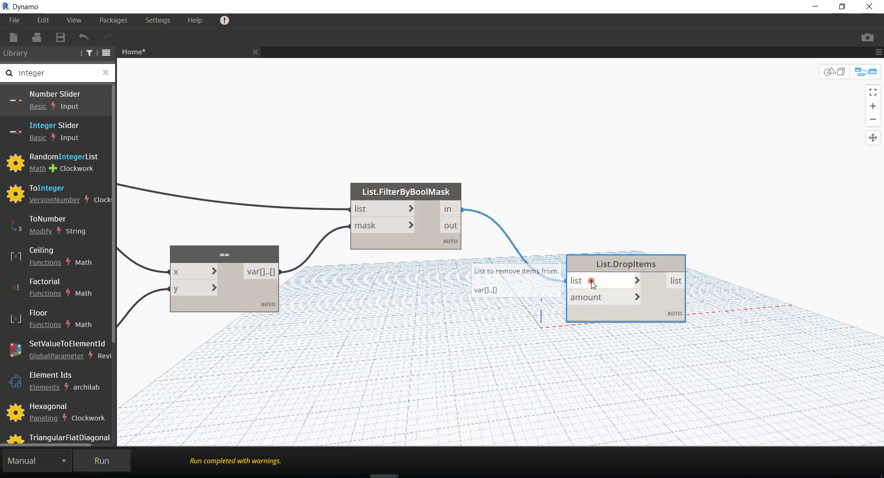
# Create a code block with value 4 and wire it into DropItems' amount
pyautogui.doubleClick(485, 331)
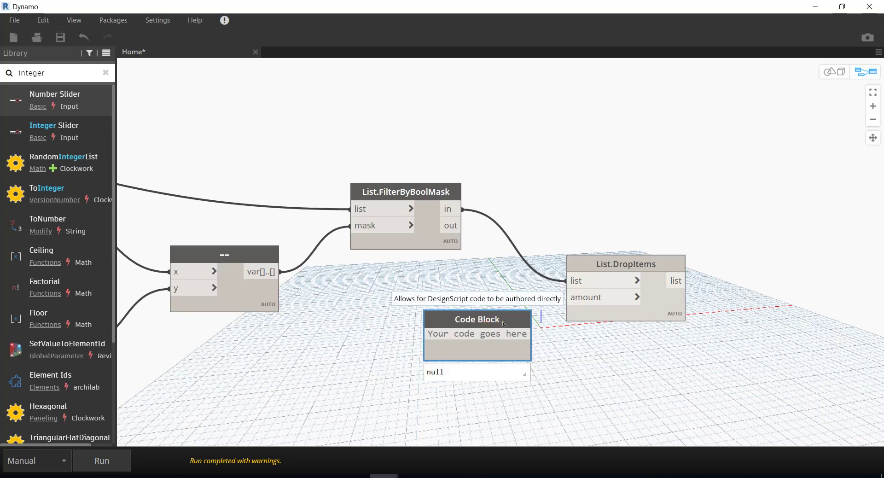
pyautogui.moveTo(512, 342); pyautogui.dragTo(501, 340)
pyautogui.click(500, 333)
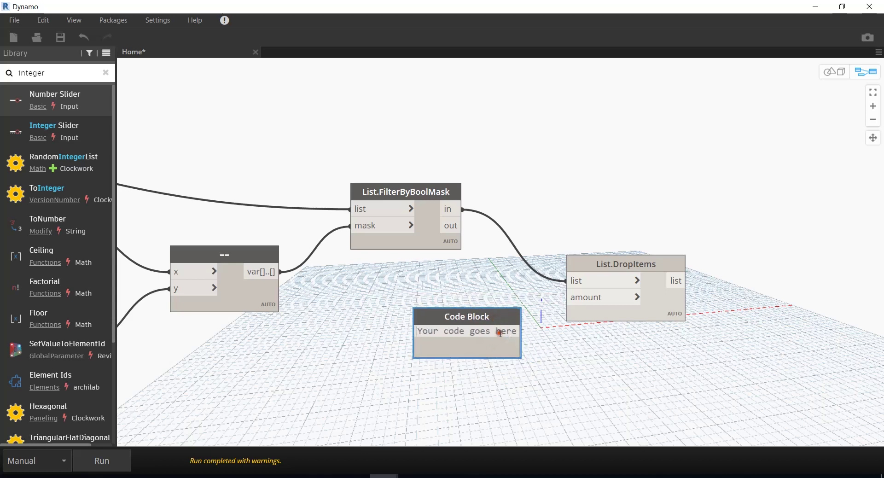
pyautogui.write('4')
pyautogui.click(523, 346)
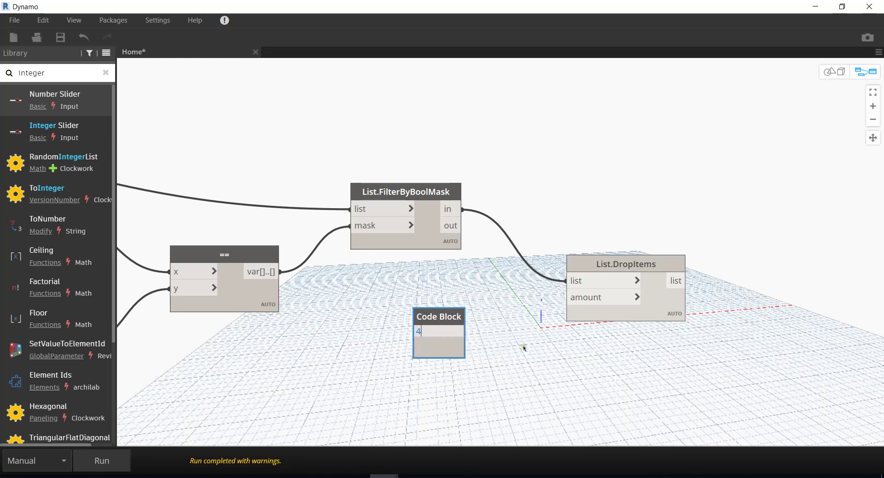
pyautogui.moveTo(460, 333); pyautogui.dragTo(566, 297)
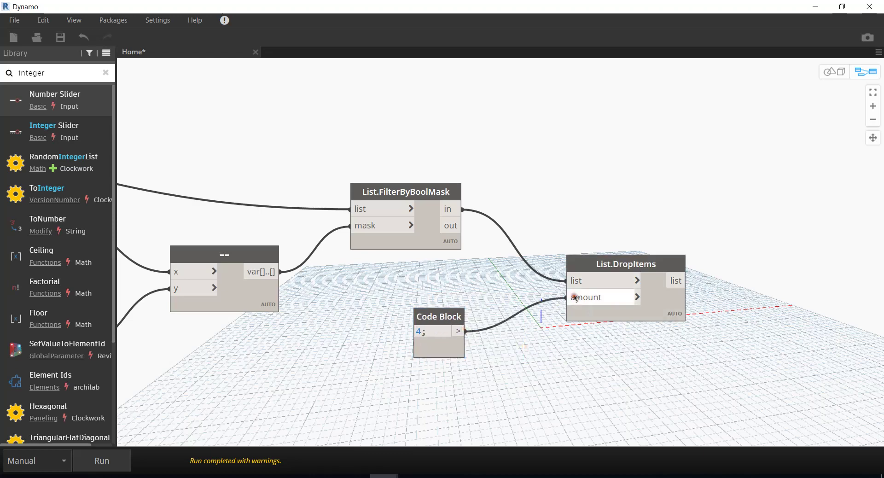
pyautogui.scroll(-3, 573, 297)
pyautogui.scroll(-2, 528, 223)
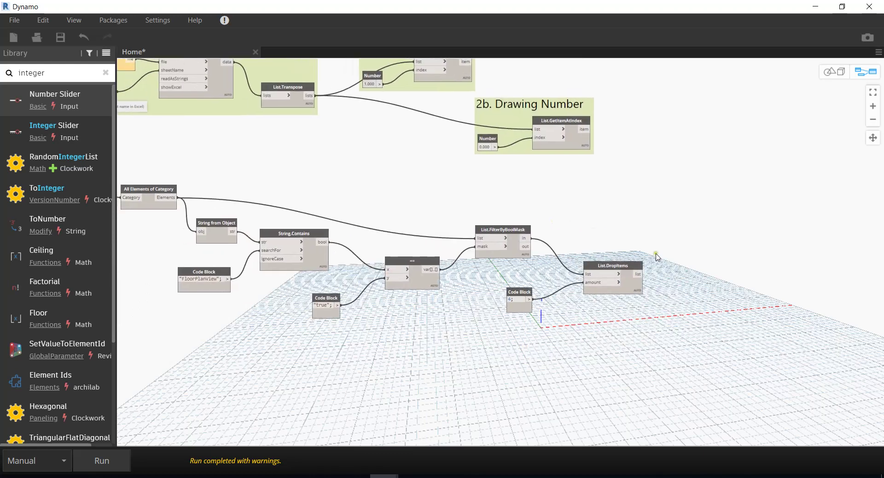
# Hide the library and group all the view-filtering nodes together
pyautogui.scroll(-2, 355, 221)
pyautogui.scroll(1, 156, 197)
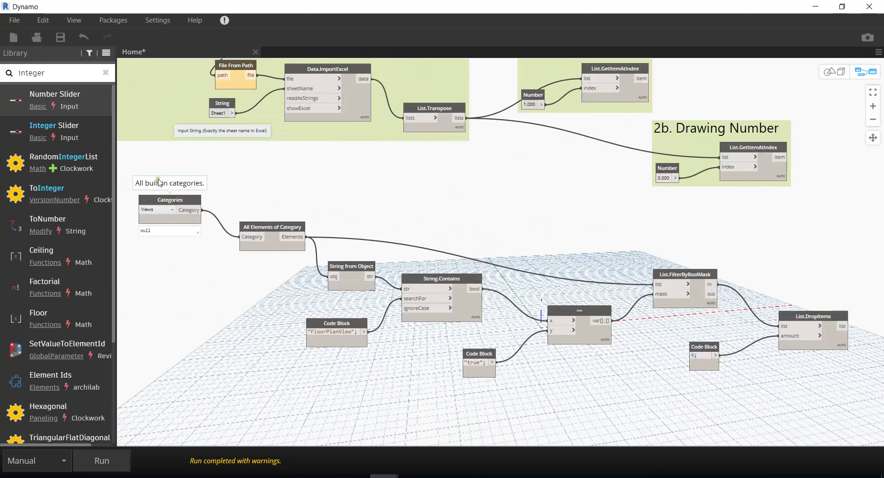
pyautogui.click(120, 151)
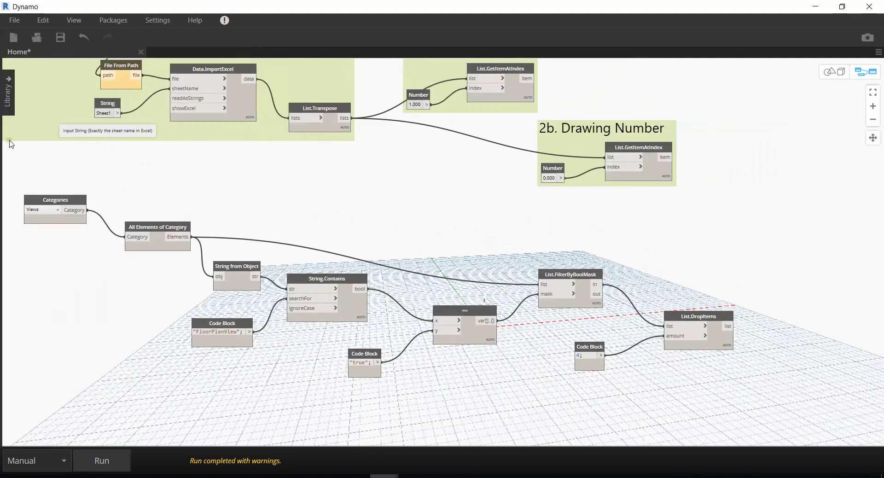
pyautogui.scroll(1, 409, 221)
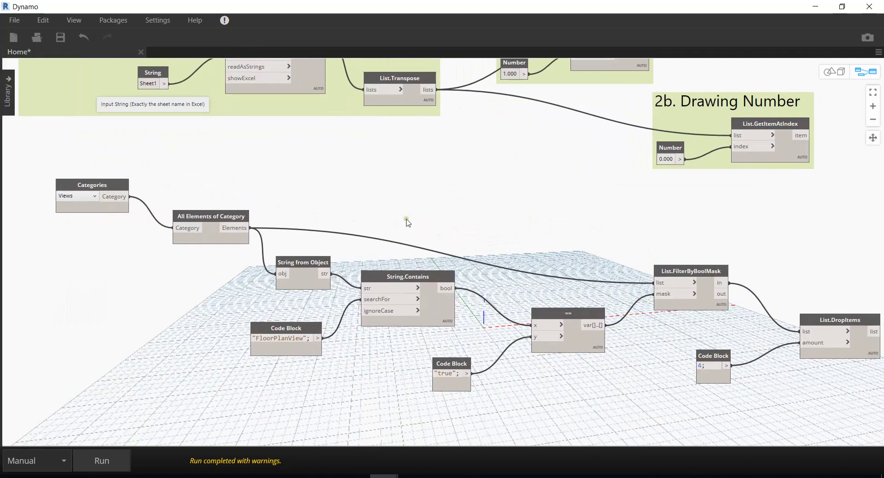
pyautogui.scroll(1, 401, 221)
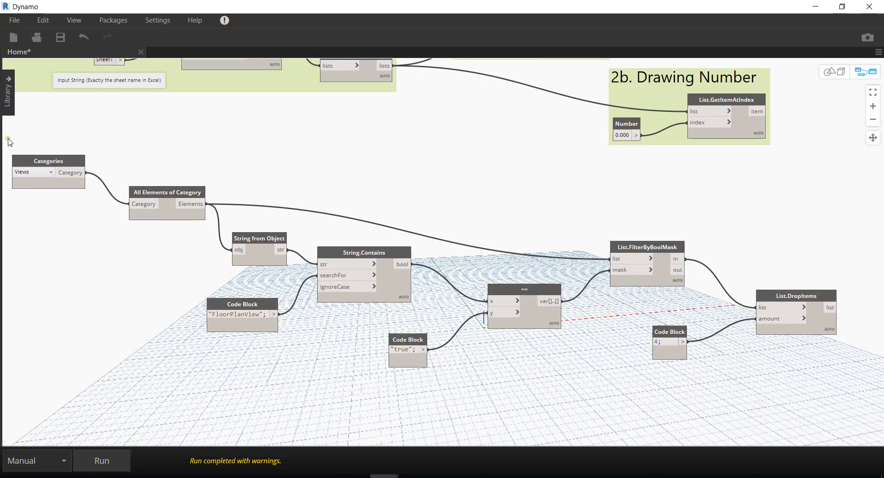
pyautogui.moveTo(8, 138)
pyautogui.mouseDown()
pyautogui.moveTo(753, 410)
pyautogui.moveTo(859, 414)
pyautogui.mouseUp()
pyautogui.hotkey('ctrl', 'g')
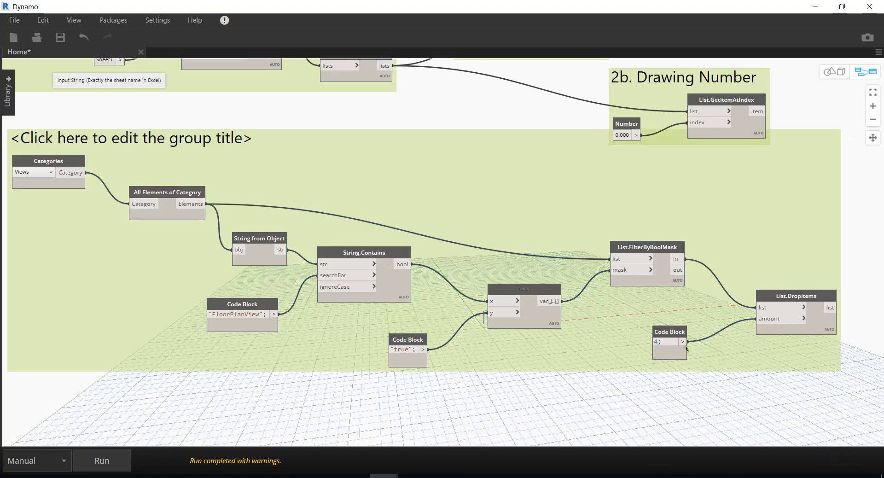
# Title the group '3. Extract the FloorPlanView for each drawing'
pyautogui.moveTo(448, 175); pyautogui.dragTo(455, 219)
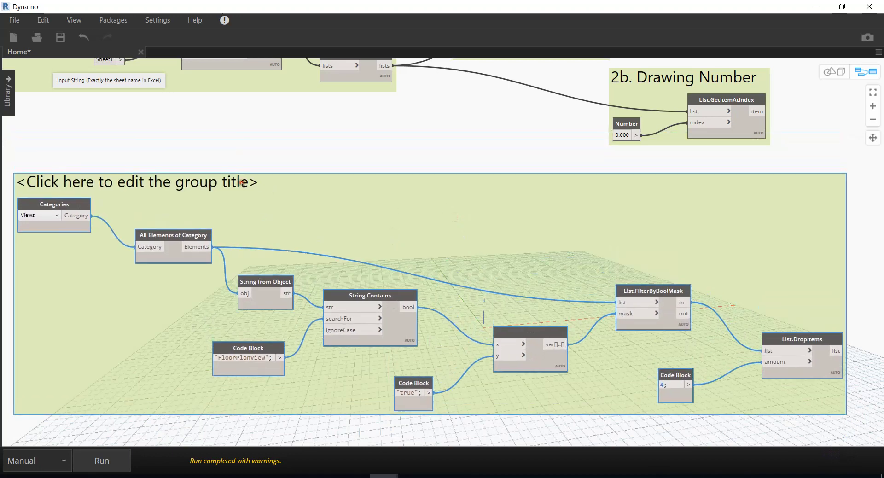
pyautogui.click(242, 184)
pyautogui.write('3.')
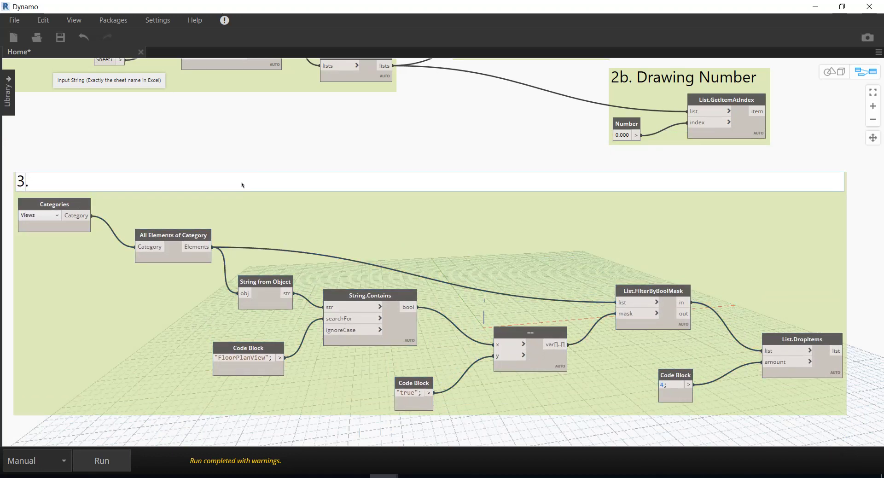
pyautogui.write('xtra')
pyautogui.write(' the Floo')
pyautogui.write('Pla')
pyautogui.write('ew')
pyautogui.press('BackSpace')
pyautogui.press('BackSpace')
pyautogui.press('BackSpace')
pyautogui.write('ew for each drawing')
pyautogui.click(346, 166)
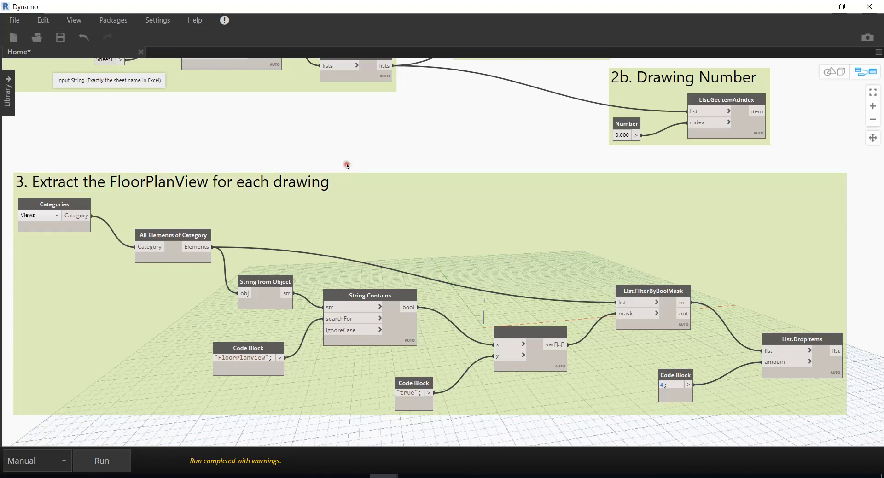
# Pan the graph to centre the 2b Drawing Number group
pyautogui.scroll(-3, 345, 164)
pyautogui.scroll(-2, 345, 164)
pyautogui.scroll(-3, 562, 209)
pyautogui.moveTo(570, 235); pyautogui.dragTo(441, 276, button='middle')
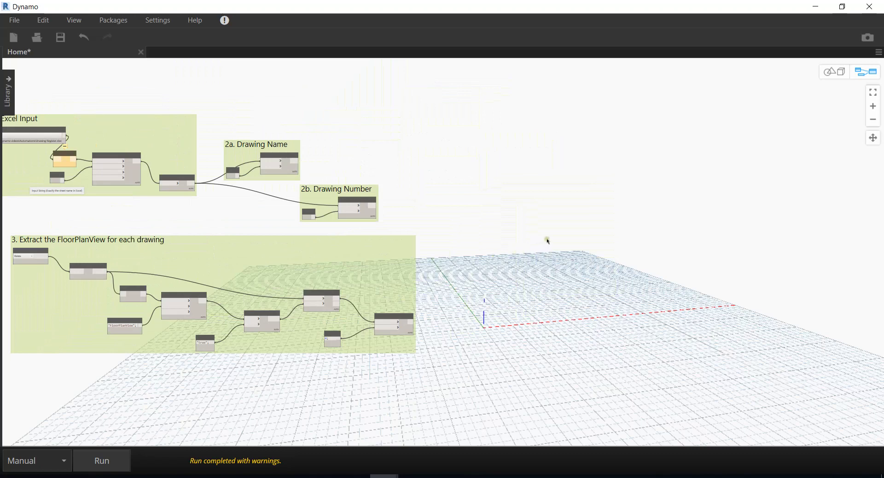
pyautogui.hotkey('alt', 'Tab')
pyautogui.rightClick(508, 171)
pyautogui.click(575, 157)
pyautogui.scroll(5, 566, 161)
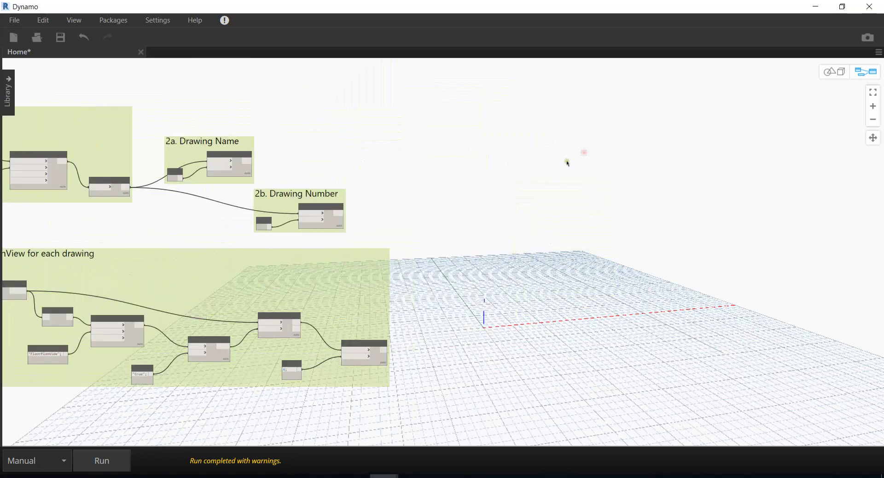
pyautogui.moveTo(417, 186); pyautogui.dragTo(477, 126, button='middle')
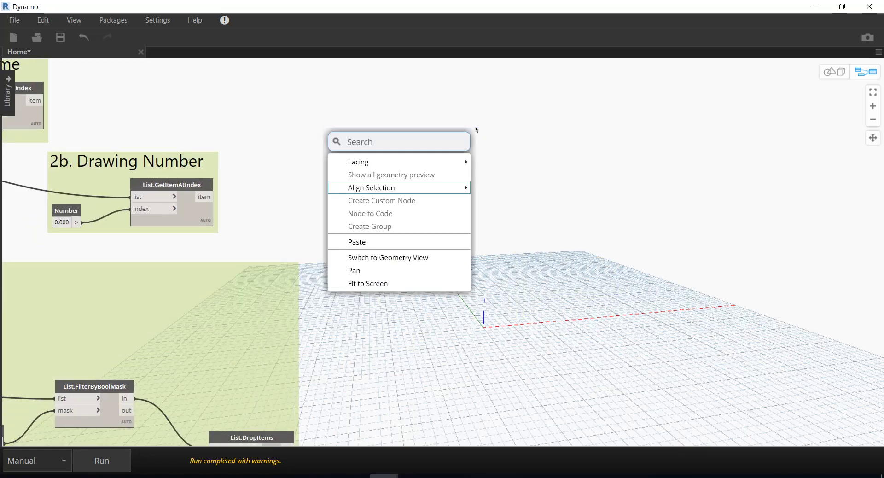
# Add a Family Types node, then search for sheet.bynamenumbertitle
pyautogui.write('famil')
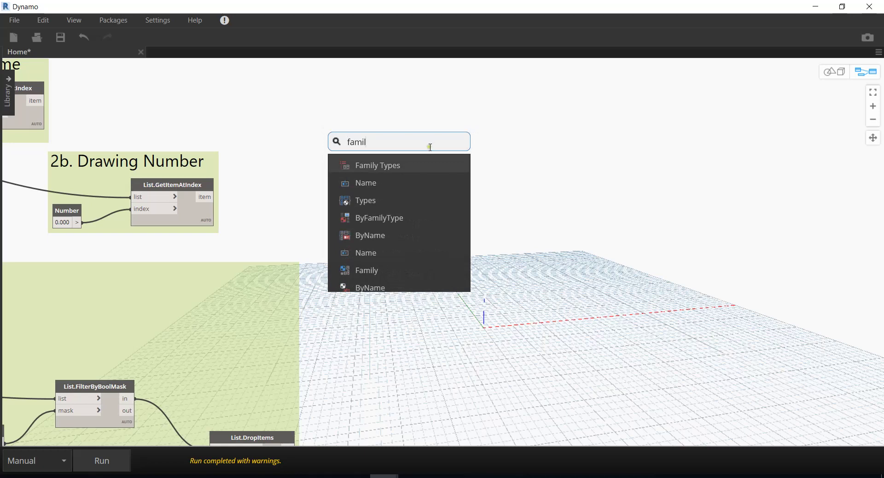
pyautogui.click(463, 168)
pyautogui.scroll(3, 461, 176)
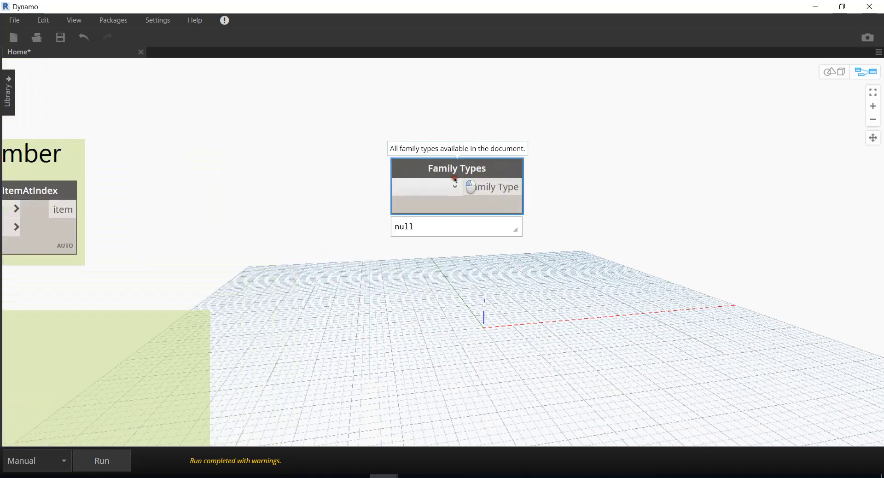
pyautogui.rightClick(661, 189)
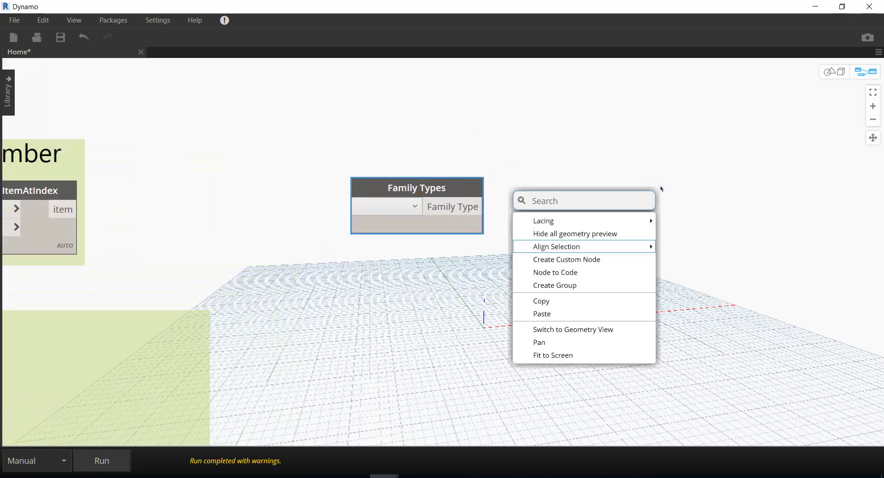
pyautogui.write('sheet')
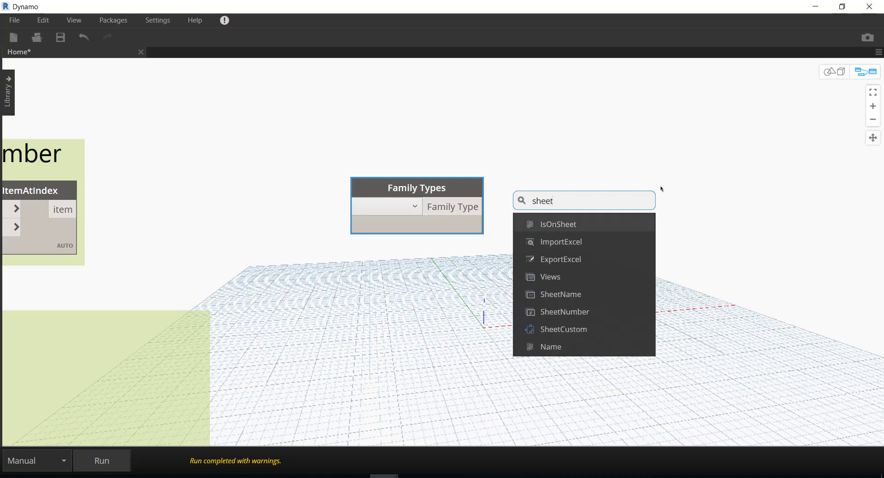
pyautogui.write('.b')
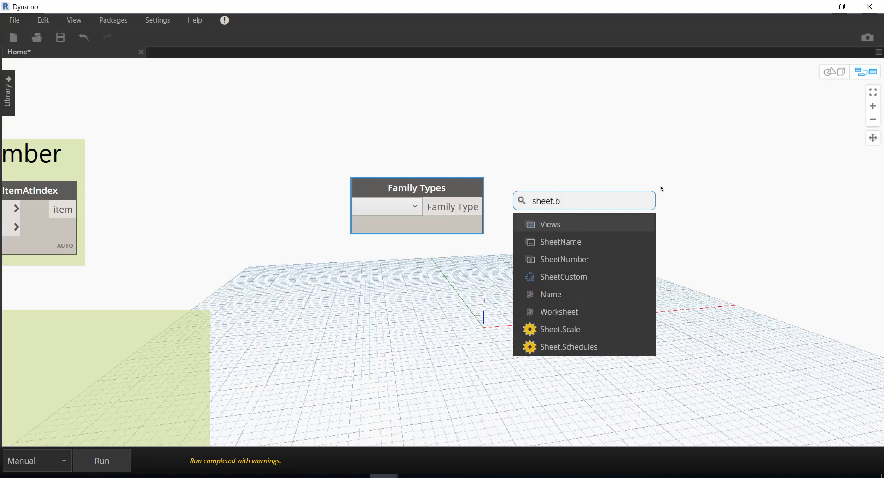
pyautogui.write('ynamenumb')
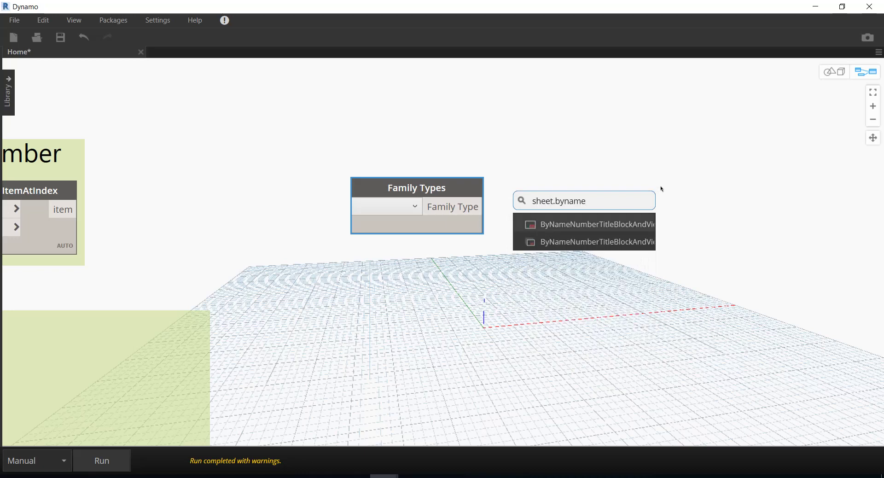
pyautogui.write('er')
pyautogui.write('title')
pyautogui.moveTo(596, 225)
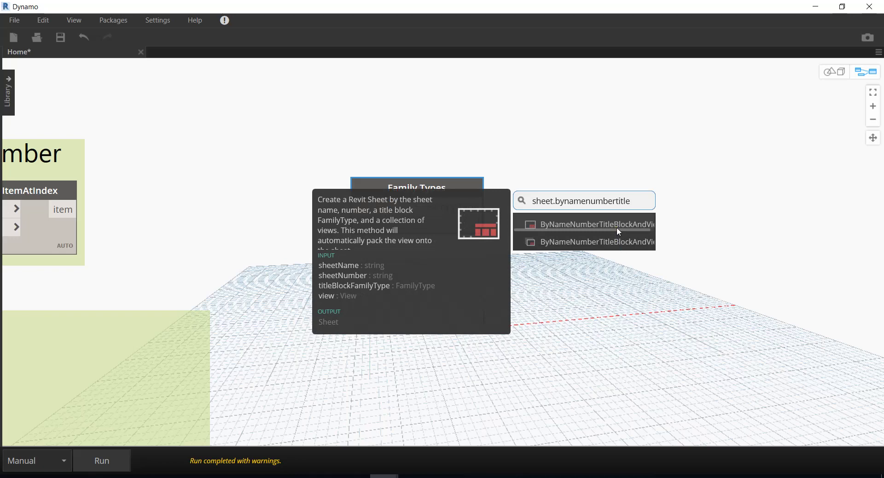
# Place Sheet.ByNameNumberTitleBlockAndView and set Family Types to A1 metric:A1 metric as its title block
pyautogui.click(619, 225)
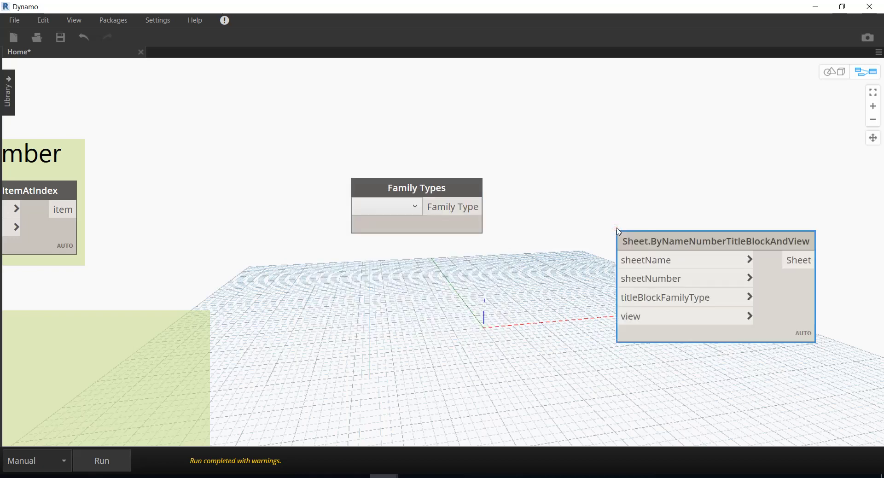
pyautogui.moveTo(665, 241); pyautogui.dragTo(581, 201)
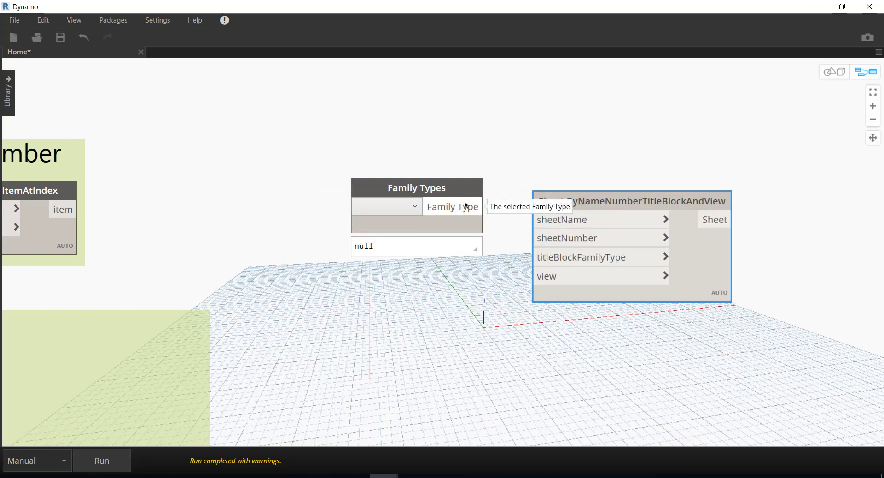
pyautogui.click(408, 208)
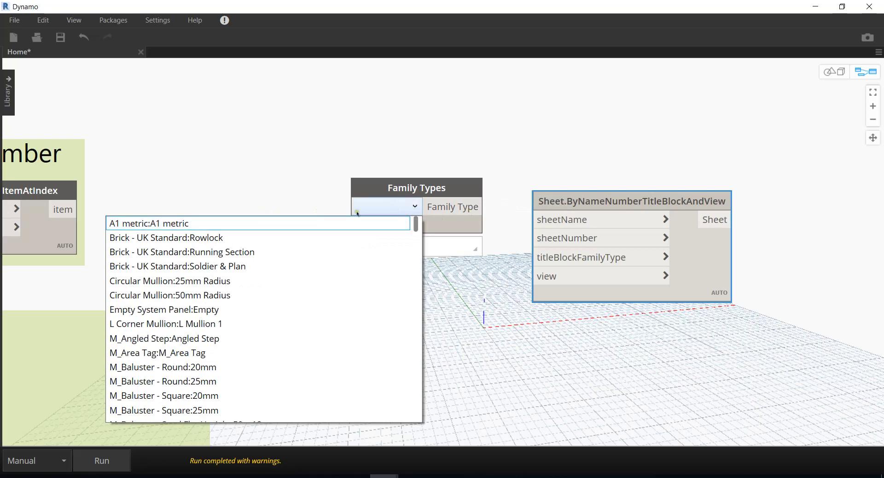
pyautogui.click(228, 224)
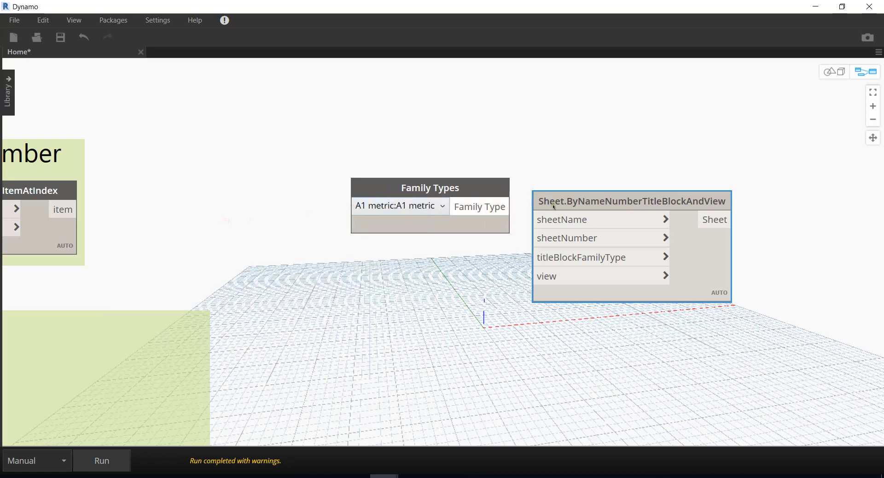
pyautogui.moveTo(491, 197)
pyautogui.mouseDown()
pyautogui.moveTo(381, 211)
pyautogui.moveTo(519, 243)
pyautogui.moveTo(538, 257)
pyautogui.mouseUp()
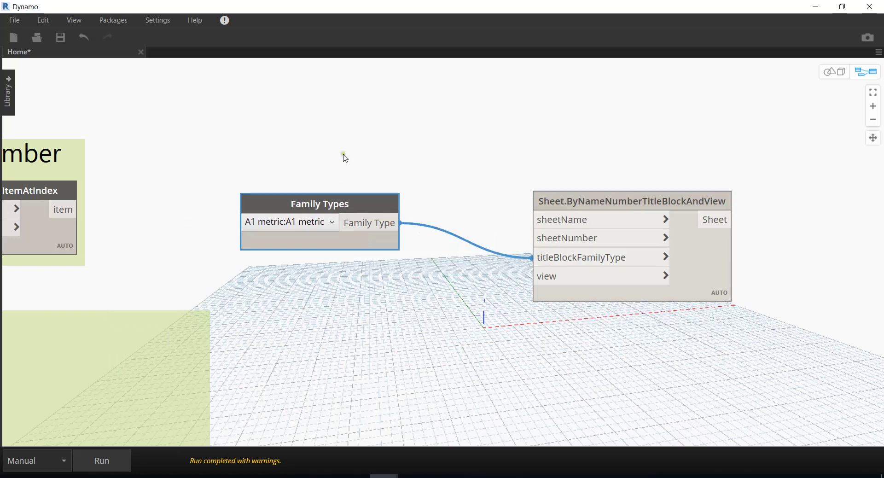
# Wire the drawing name to sheetName and the drawing number to sheetNumber
pyautogui.scroll(-3, 351, 170)
pyautogui.moveTo(339, 189); pyautogui.dragTo(359, 211)
pyautogui.moveTo(379, 162); pyautogui.dragTo(588, 194, button='middle')
pyautogui.moveTo(739, 213); pyautogui.dragTo(725, 180)
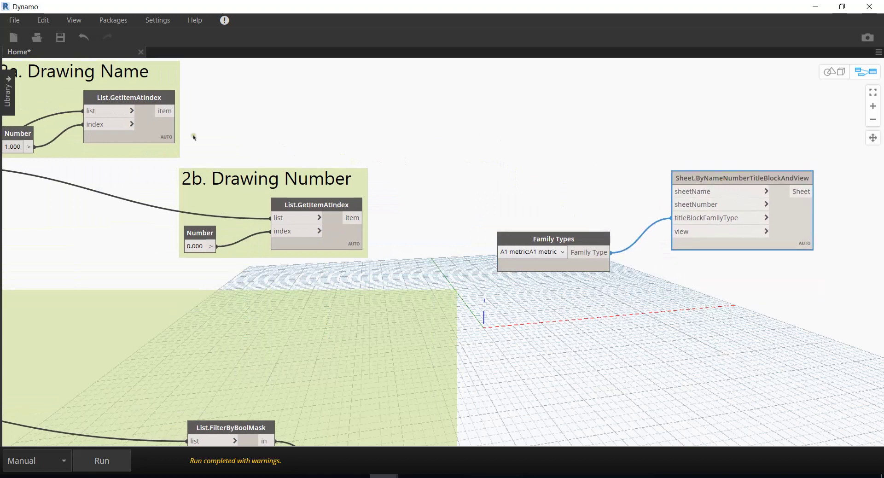
pyautogui.moveTo(406, 155); pyautogui.dragTo(450, 164, button='middle')
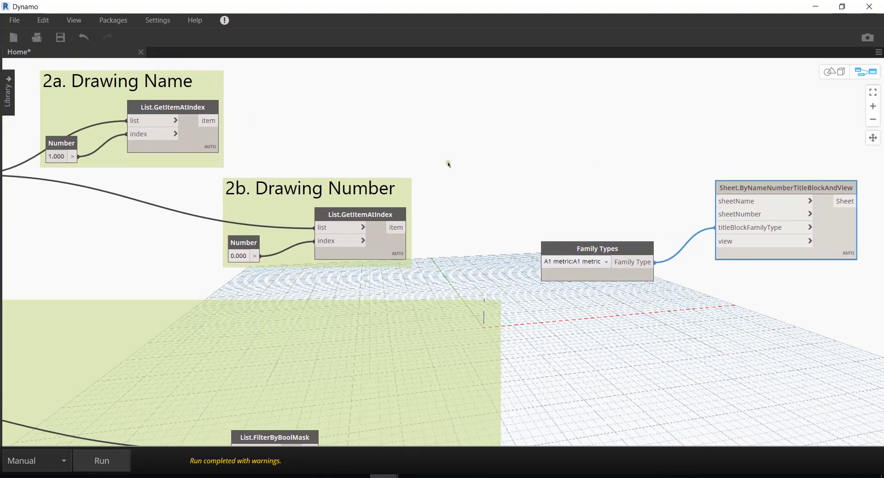
pyautogui.click(219, 120)
pyautogui.click(716, 201)
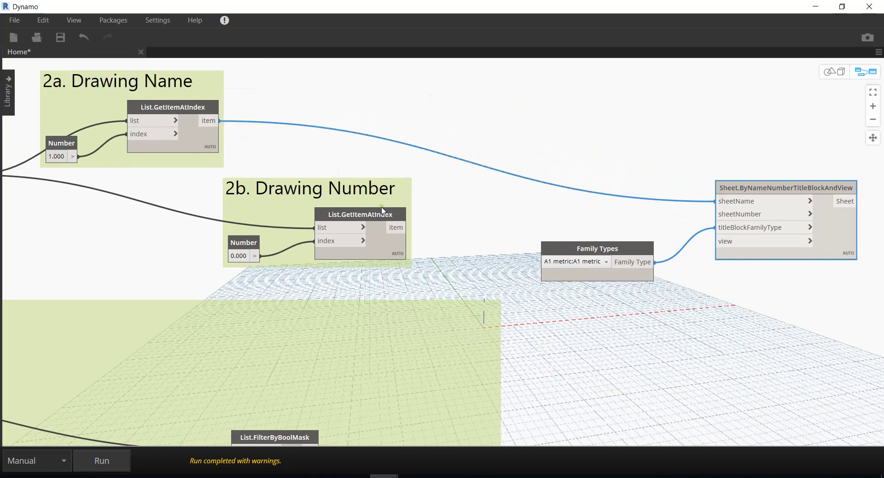
pyautogui.click(407, 228)
pyautogui.click(762, 212)
# Feed List.DropItems' output into the sheet's view input and tidy node positions
pyautogui.moveTo(319, 188); pyautogui.dragTo(365, 184)
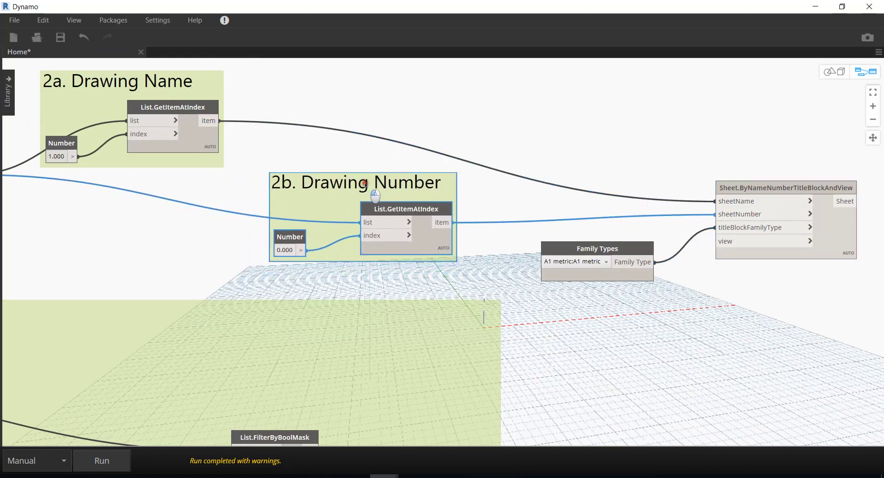
pyautogui.moveTo(759, 324); pyautogui.dragTo(578, 178, button='middle')
pyautogui.moveTo(551, 172); pyautogui.dragTo(544, 161)
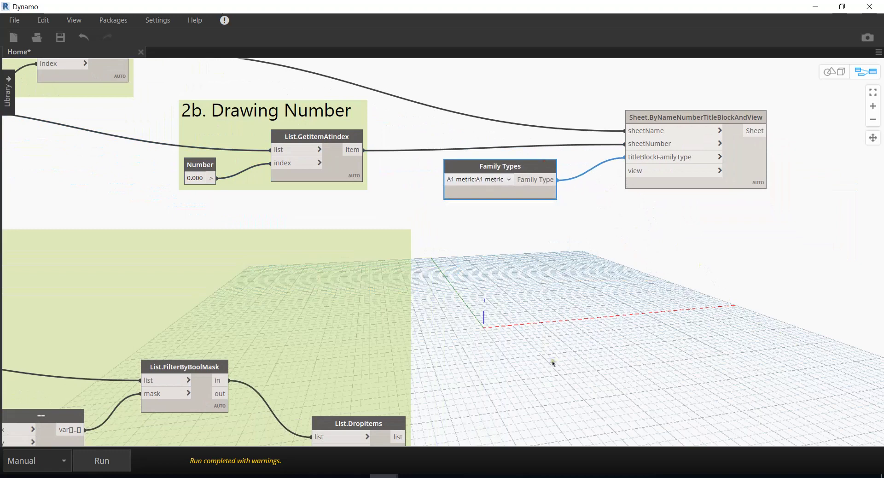
pyautogui.moveTo(435, 430); pyautogui.dragTo(450, 363, button='middle')
pyautogui.click(416, 371)
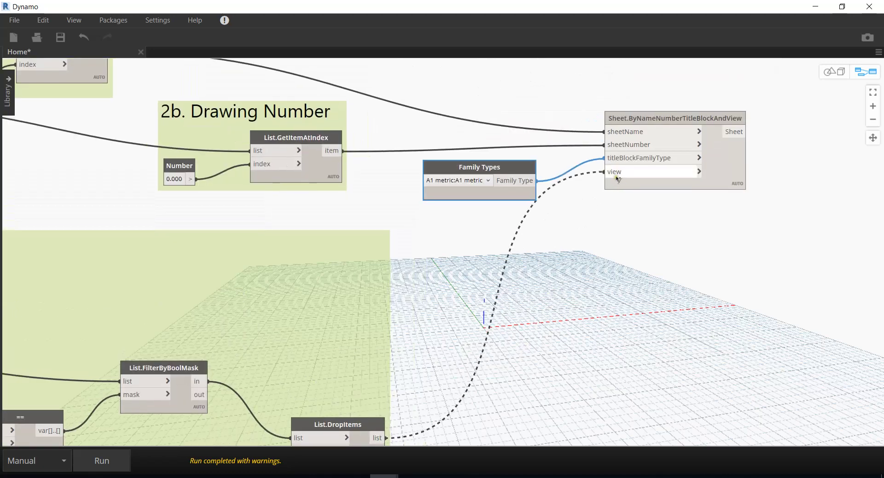
pyautogui.click(607, 172)
pyautogui.moveTo(584, 264); pyautogui.dragTo(563, 264, button='middle')
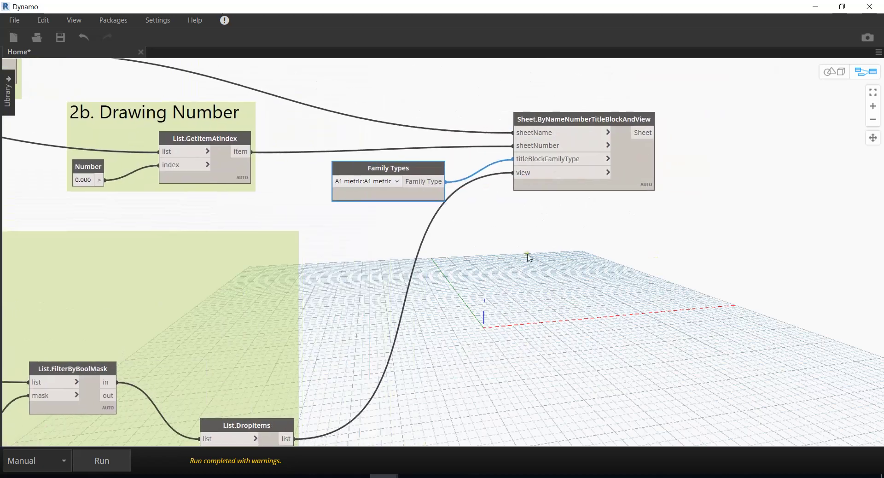
pyautogui.moveTo(380, 170); pyautogui.dragTo(351, 174)
pyautogui.moveTo(350, 175); pyautogui.dragTo(314, 177, button='middle')
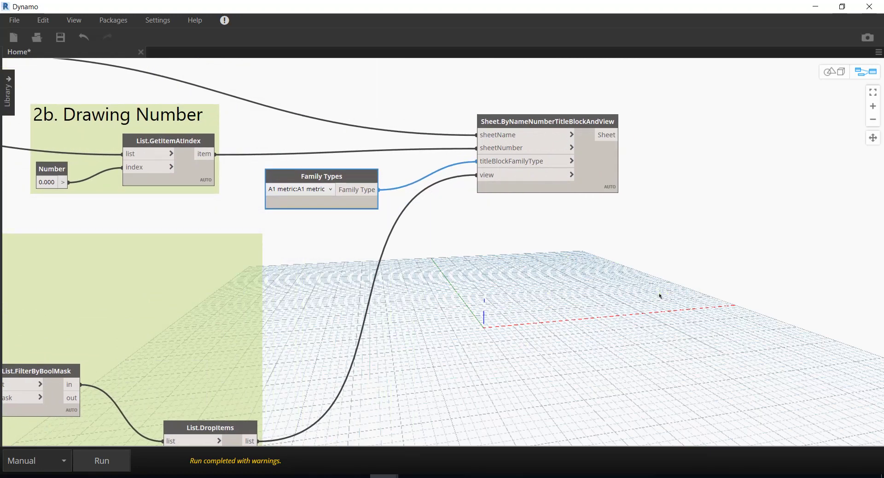
pyautogui.moveTo(660, 295); pyautogui.dragTo(616, 295, button='middle')
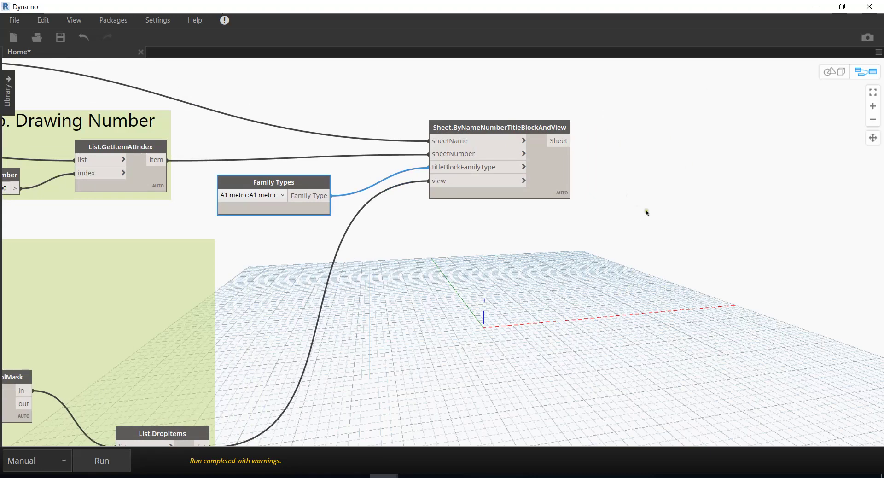
# Add a Sheets.Viewports node via search, then delete it again
pyautogui.rightClick(582, 249)
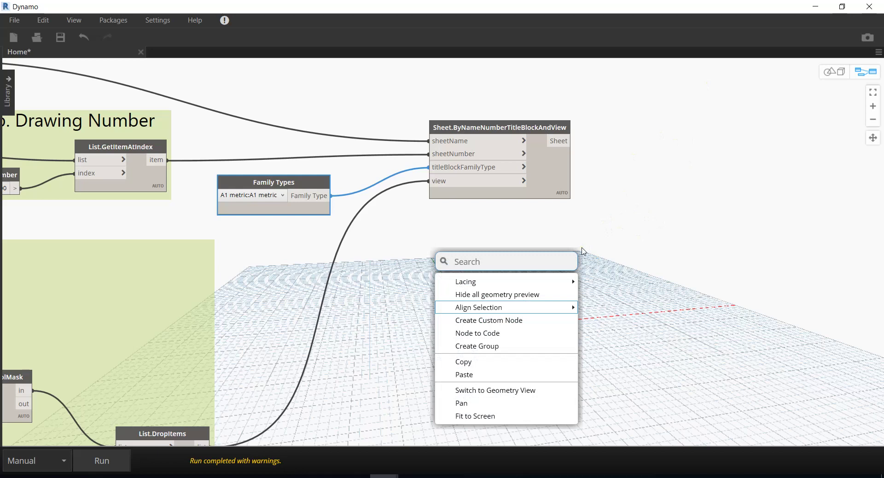
pyautogui.write('sheets.vi')
pyautogui.press('Return')
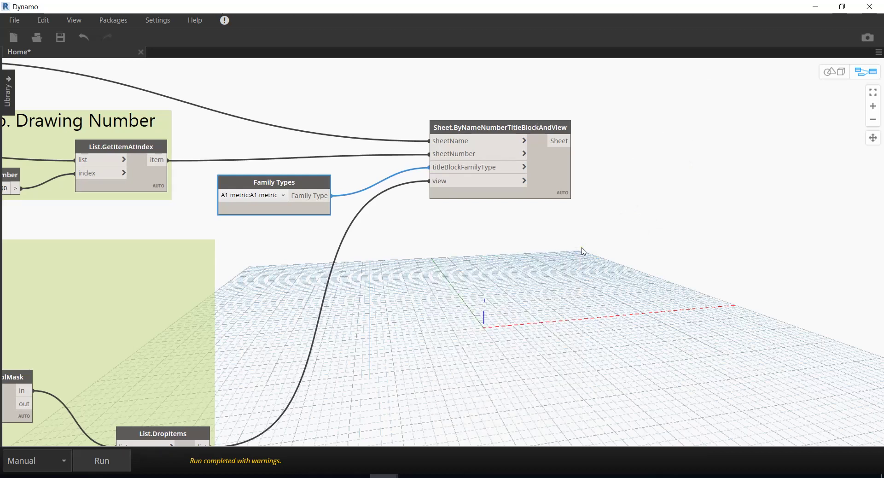
pyautogui.click(8, 85)
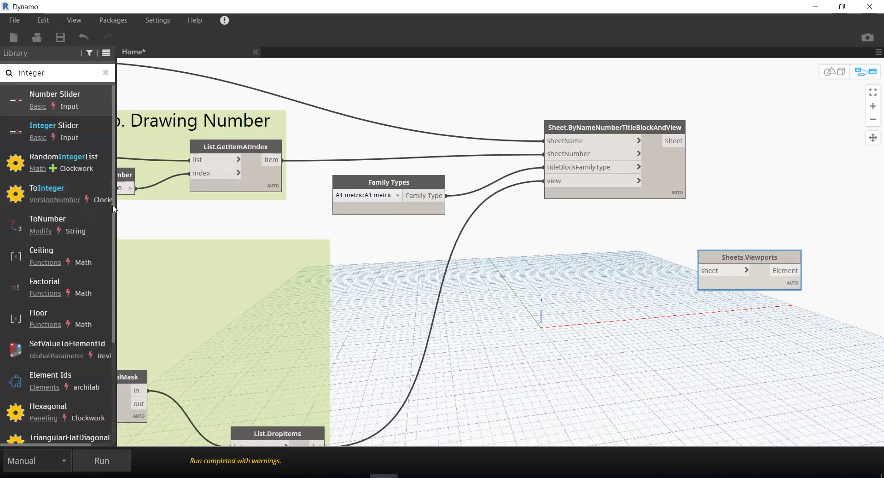
pyautogui.moveTo(115, 209); pyautogui.dragTo(257, 233)
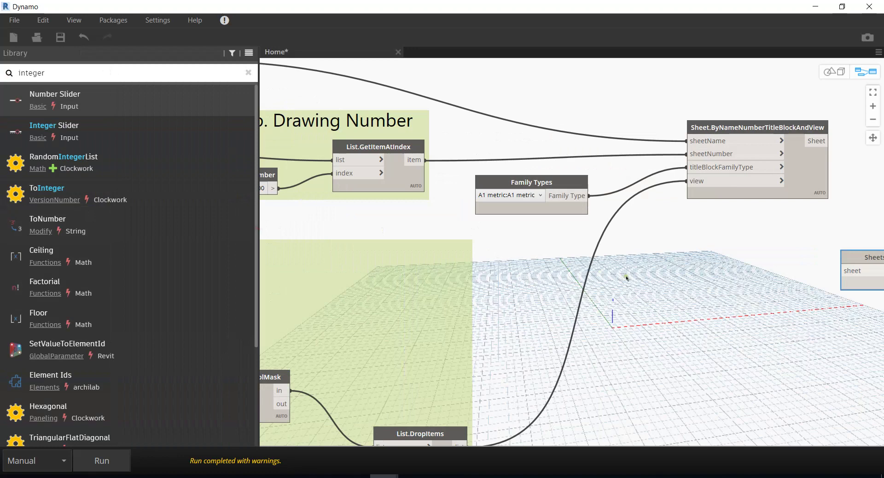
pyautogui.moveTo(543, 262); pyautogui.dragTo(262, 252, button='middle')
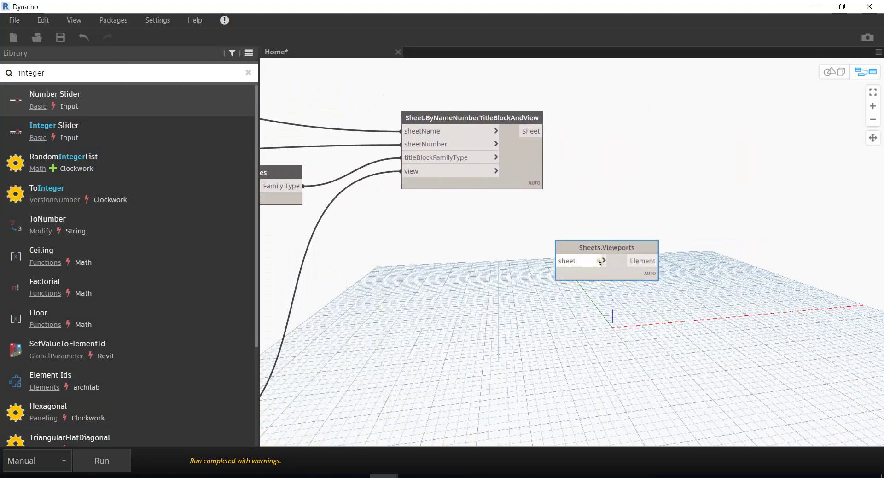
pyautogui.moveTo(629, 249); pyautogui.dragTo(678, 248)
pyautogui.rightClick(675, 243)
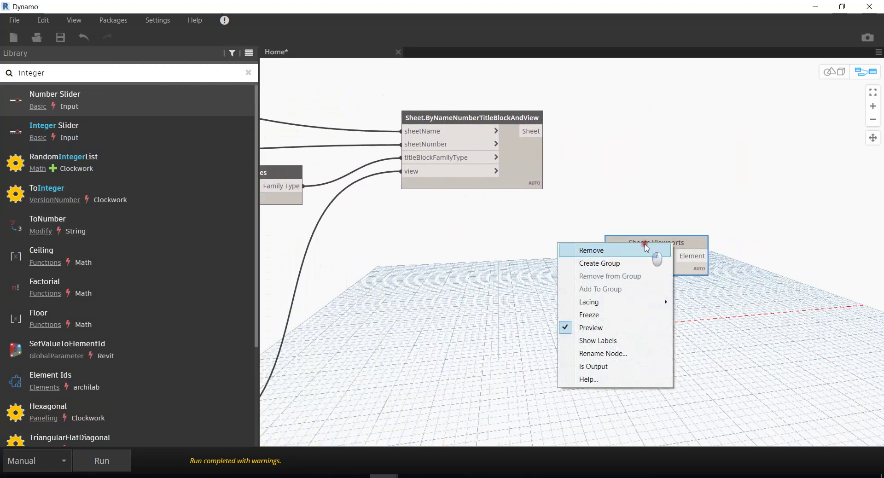
pyautogui.click(590, 248)
# Collapse the library and group the Family Types and sheet-creation nodes
pyautogui.scroll(-1, 521, 197)
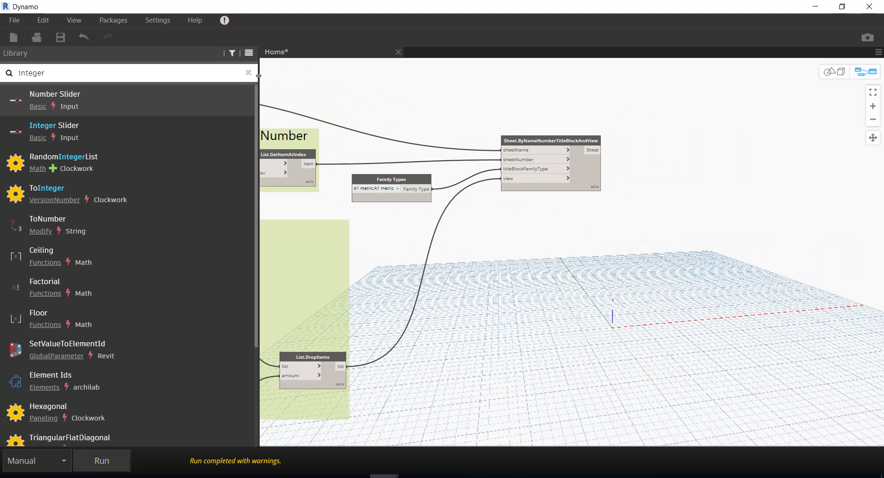
pyautogui.moveTo(245, 118); pyautogui.dragTo(438, 112)
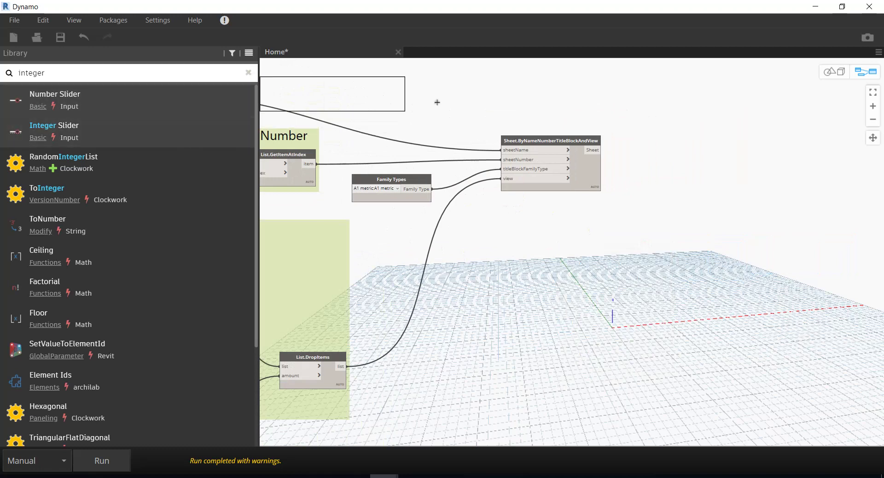
pyautogui.moveTo(439, 111); pyautogui.dragTo(706, 148, button='middle')
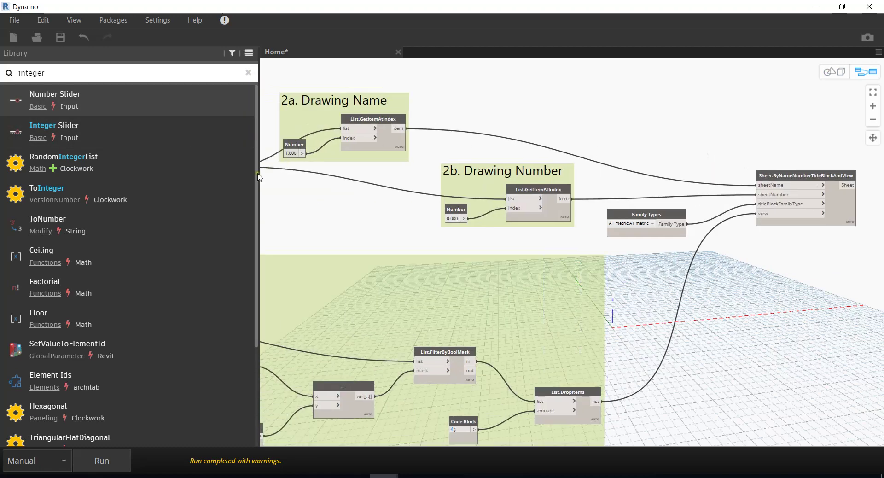
pyautogui.moveTo(258, 174); pyautogui.dragTo(14, 213)
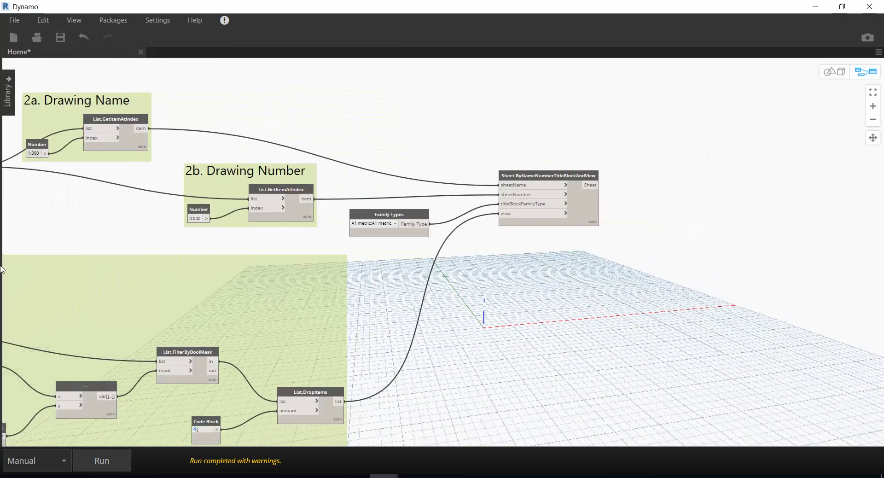
pyautogui.moveTo(341, 115); pyautogui.dragTo(700, 271)
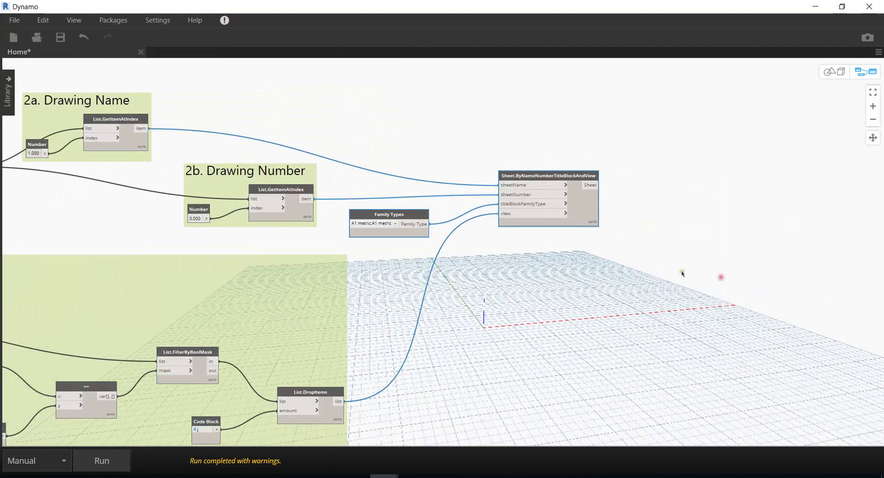
pyautogui.hotkey('ctrl', 'g')
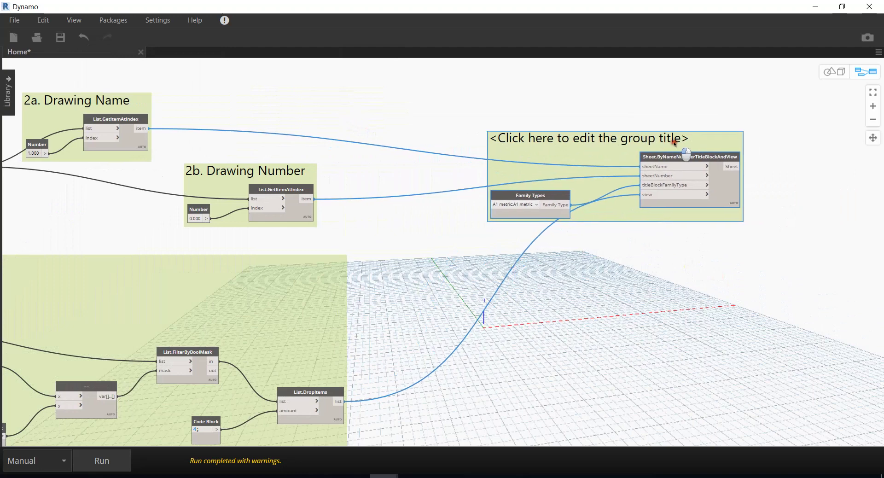
# Title the new group '4. Create Drawing Sheets with Views' and shift it left
pyautogui.moveTo(534, 163); pyautogui.dragTo(619, 149)
pyautogui.doubleClick(605, 148)
pyautogui.write('4')
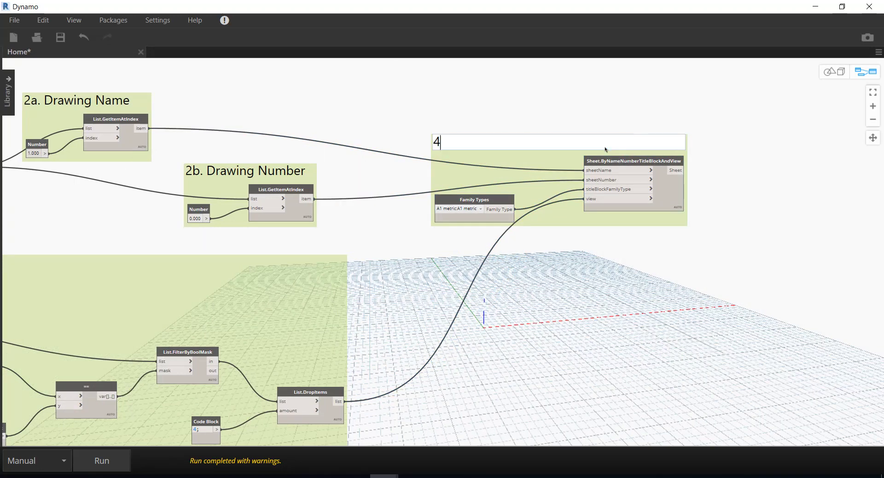
pyautogui.write('. Create Drawing Sheets with Views')
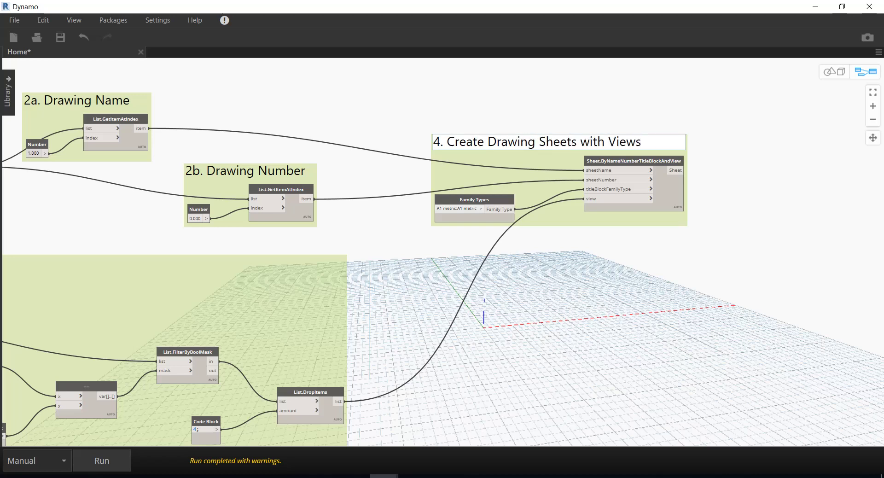
pyautogui.click(697, 307)
pyautogui.moveTo(586, 165); pyautogui.dragTo(538, 167)
pyautogui.moveTo(515, 235); pyautogui.dragTo(507, 234, button='middle')
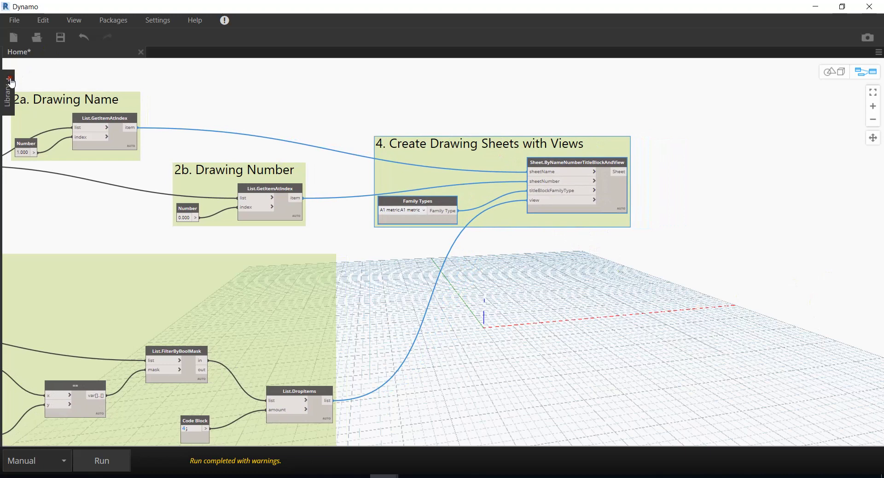
# Search the library for 'sheets' and place archilab's Sheets.Viewports node on the canvas
pyautogui.click(11, 83)
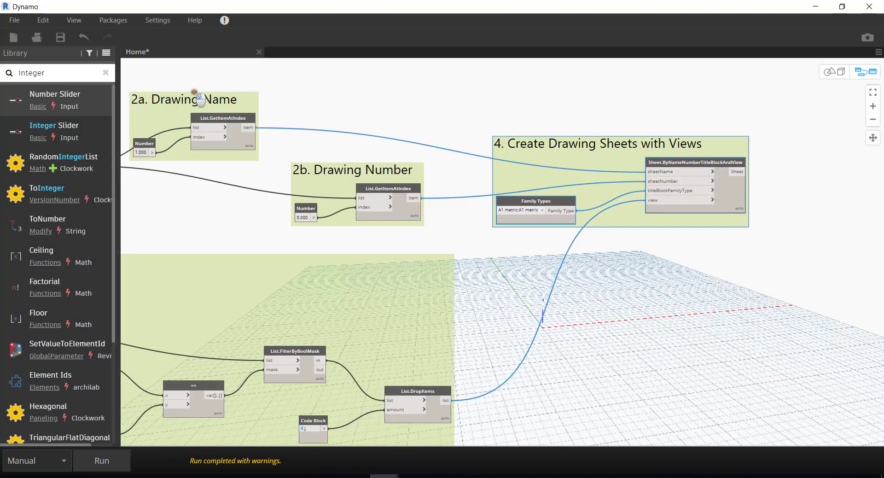
pyautogui.moveTo(86, 74); pyautogui.dragTo(3, 74)
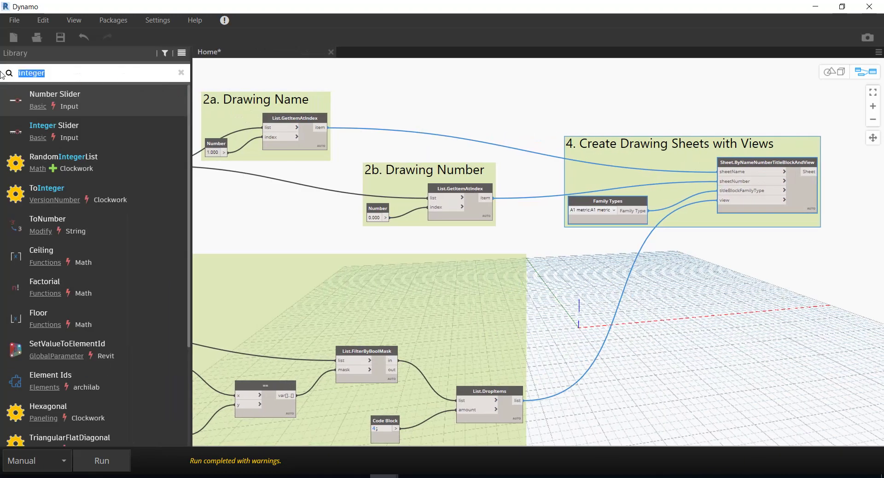
pyautogui.write('sheets')
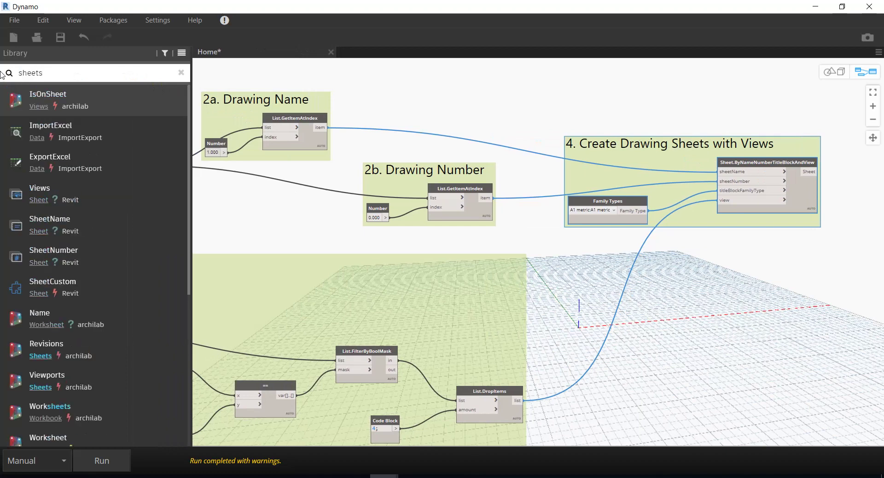
pyautogui.write('.')
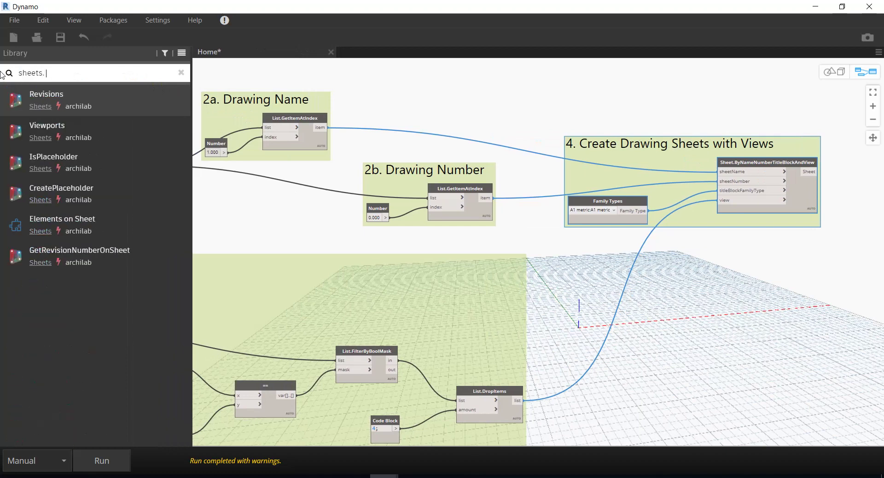
pyautogui.press('BackSpace')
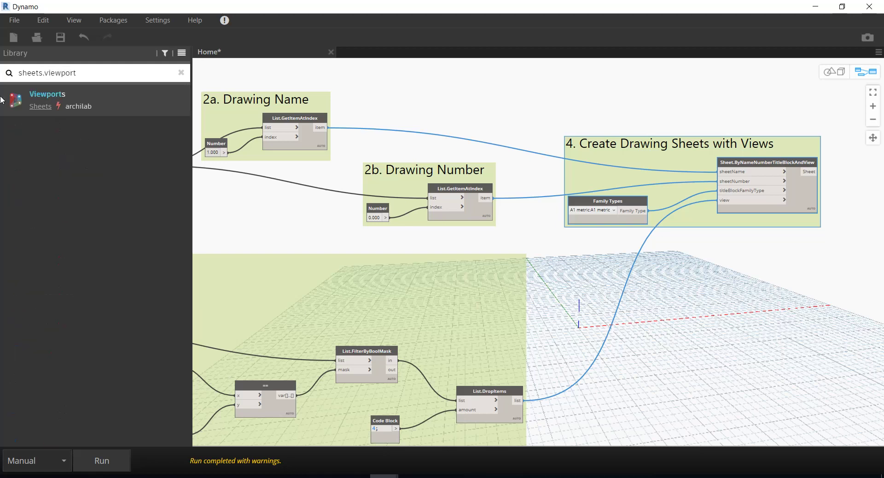
pyautogui.moveTo(47, 98)
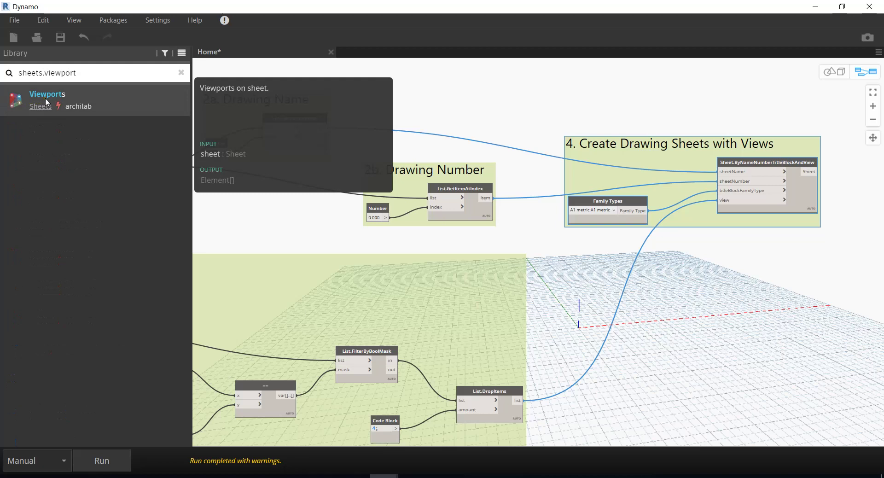
pyautogui.write('s')
pyautogui.click(50, 109)
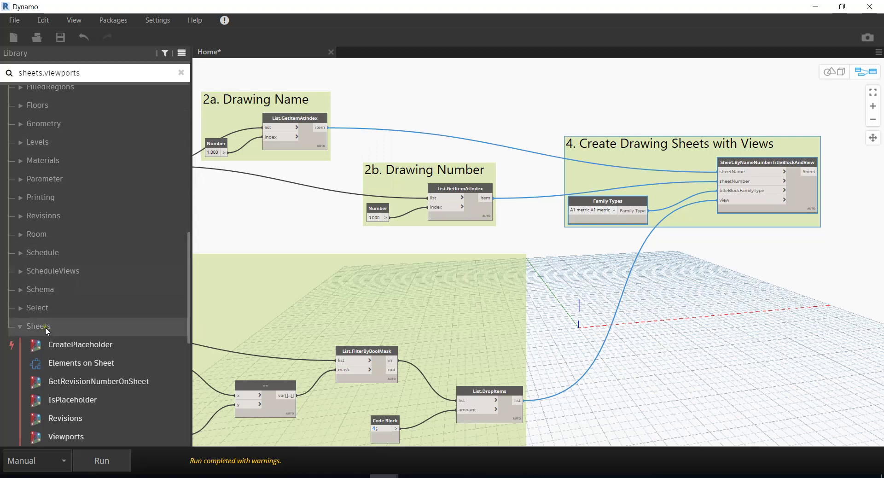
pyautogui.scroll(-6, 45, 327)
pyautogui.scroll(5, 47, 313)
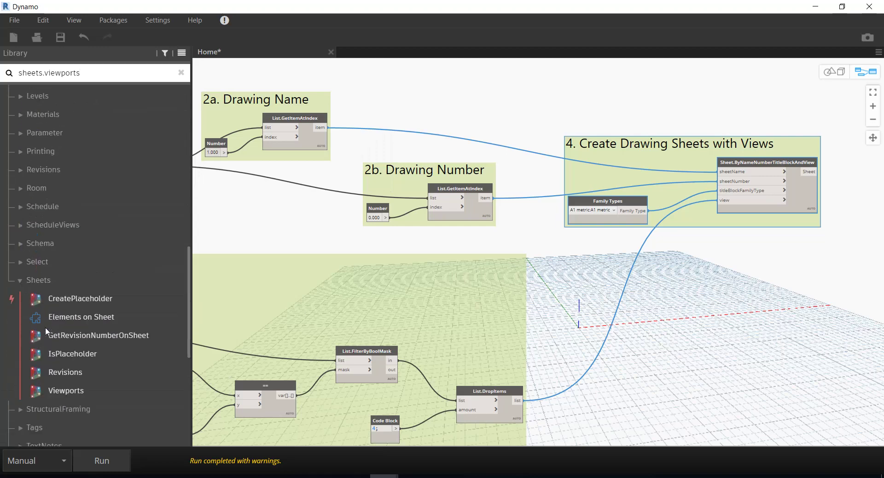
pyautogui.click(70, 390)
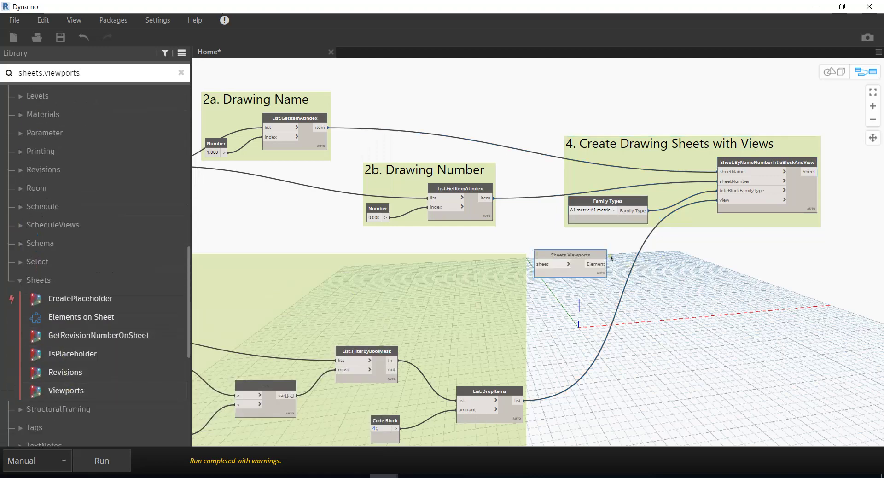
pyautogui.scroll(5, 570, 258)
pyautogui.moveTo(585, 249); pyautogui.dragTo(583, 247)
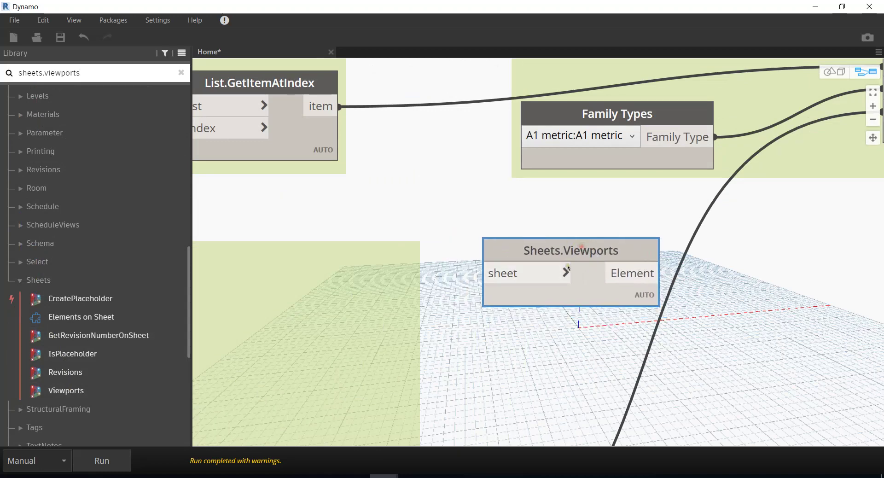
# Collapse the Sheets category and the archilab tree in the library
pyautogui.scroll(5, 23, 245)
pyautogui.scroll(-5, 23, 245)
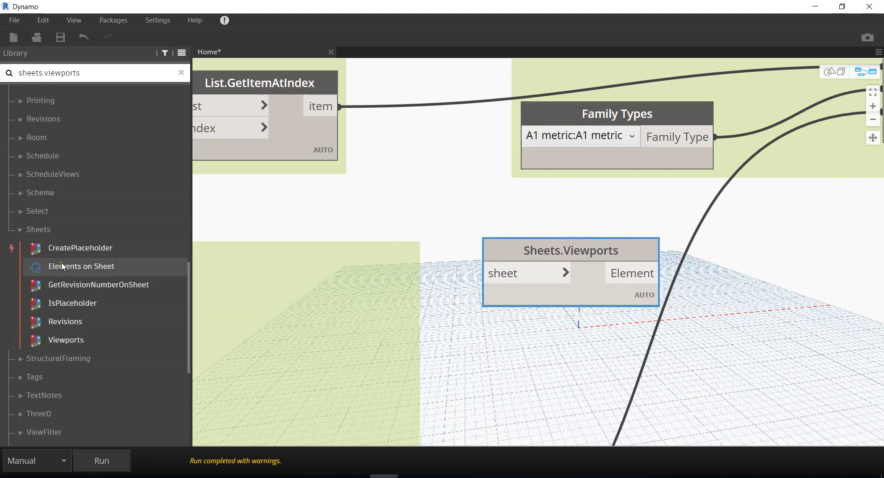
pyautogui.click(18, 230)
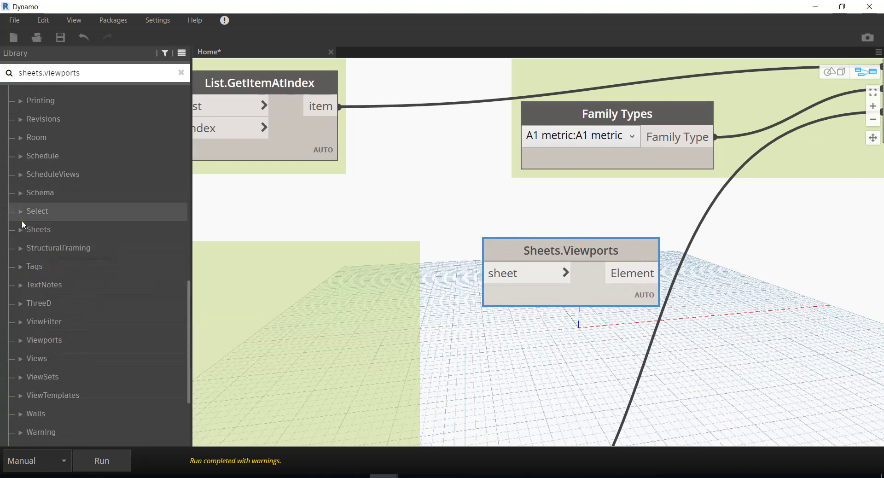
pyautogui.scroll(3, 22, 221)
pyautogui.scroll(5, 23, 211)
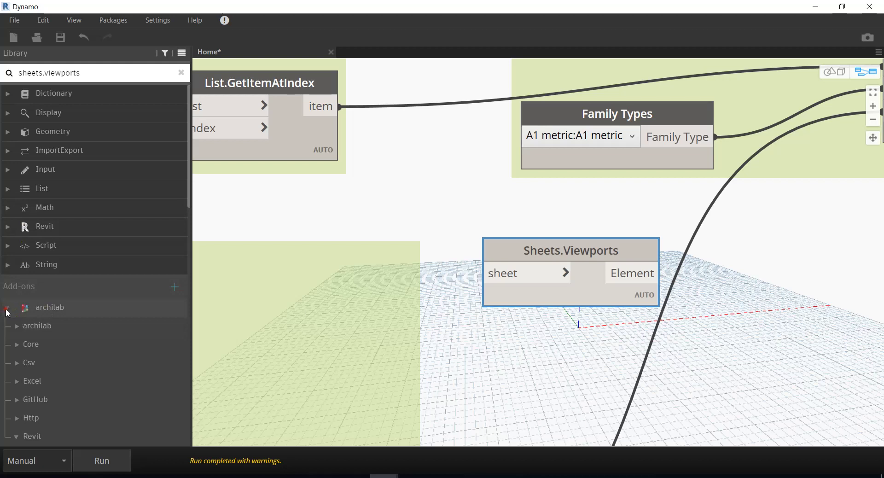
pyautogui.click(43, 312)
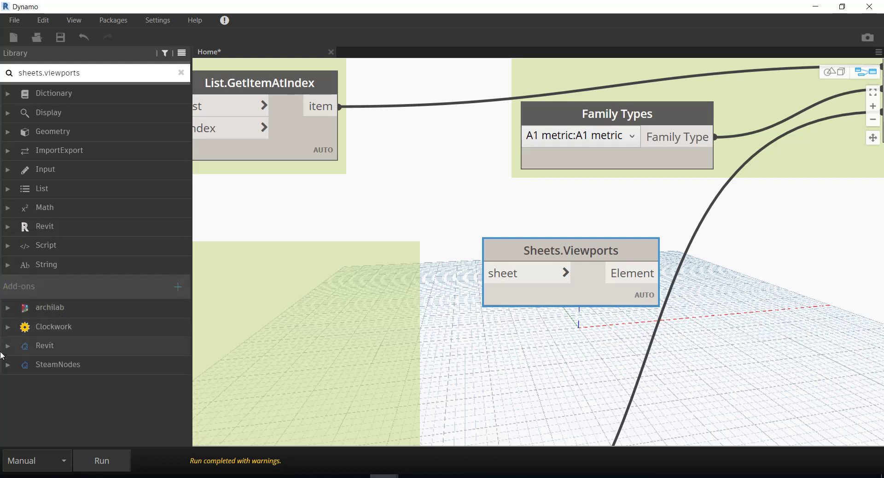
pyautogui.click(120, 24)
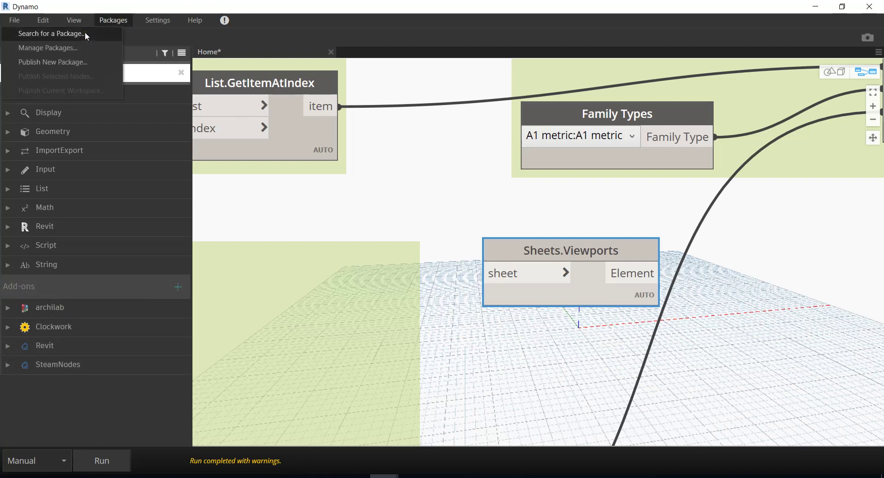
# Search the online packages for 'archilab' and sort the results by name
pyautogui.click(54, 34)
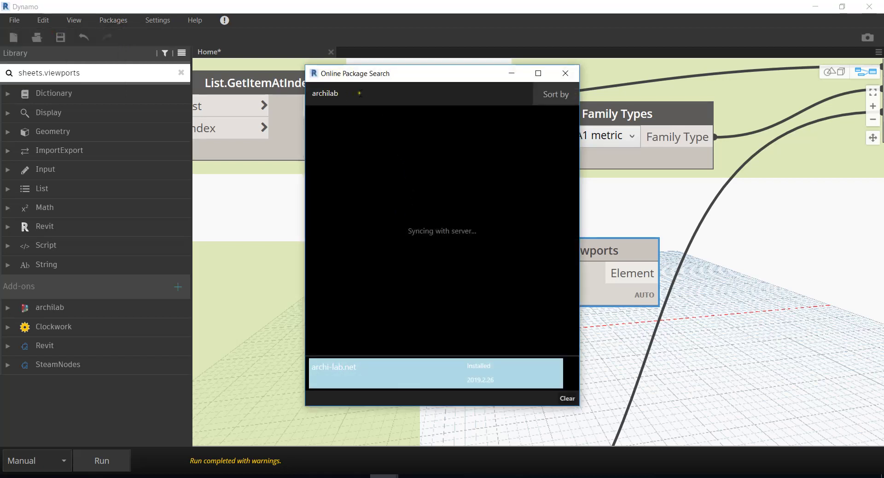
pyautogui.click(553, 99)
pyautogui.click(356, 108)
pyautogui.click(366, 93)
pyautogui.click(567, 399)
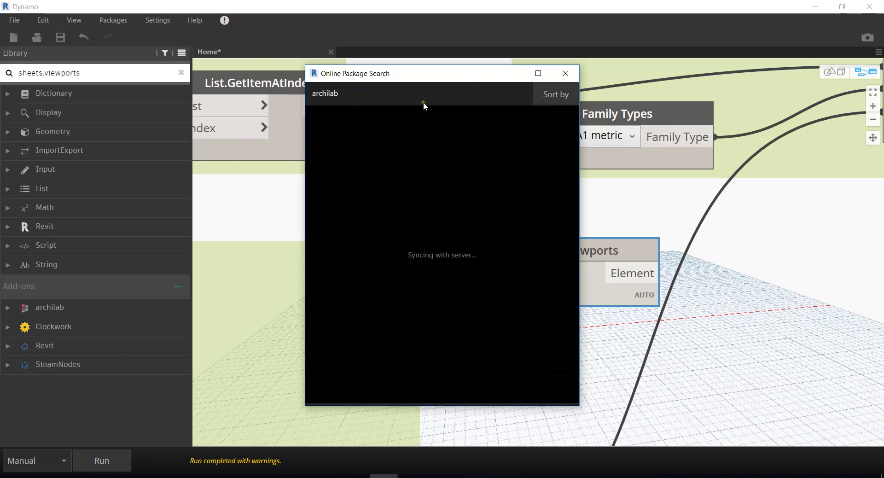
pyautogui.click(558, 92)
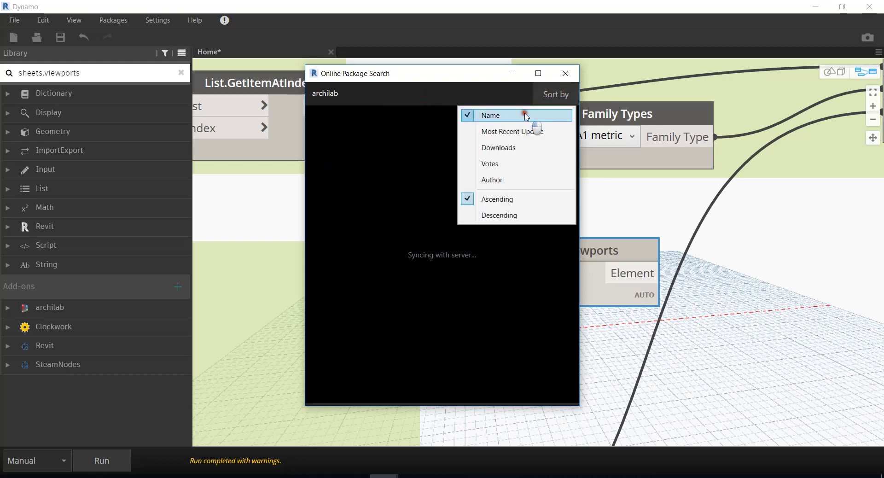
pyautogui.click(526, 116)
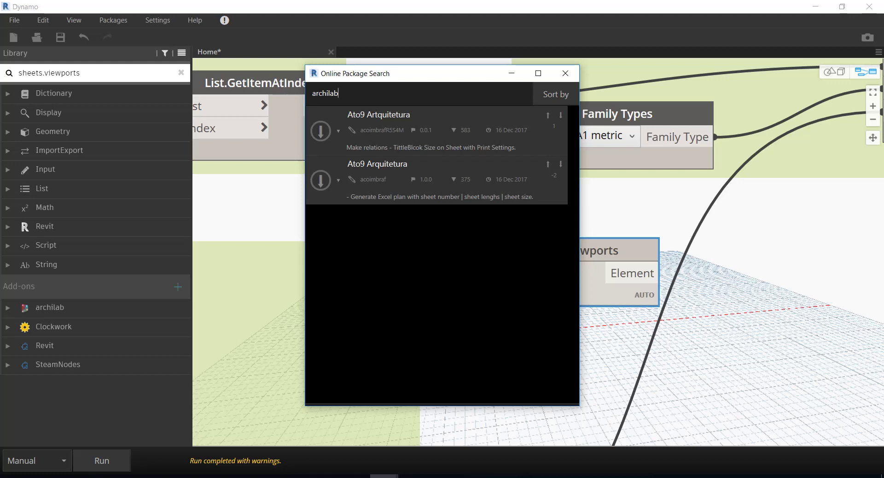
# Broaden the search to 'archi', scroll to archi-lab.net, and request its download
pyautogui.press('BackSpace')
pyautogui.press('BackSpace')
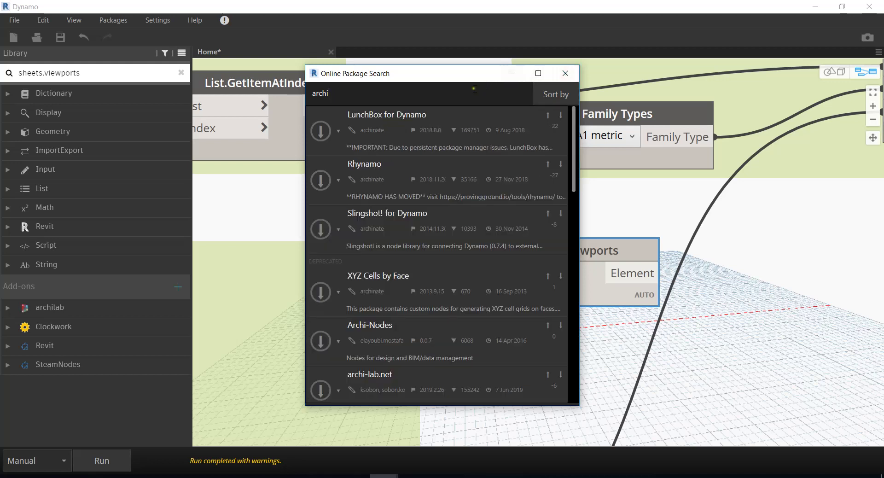
pyautogui.scroll(-1, 380, 289)
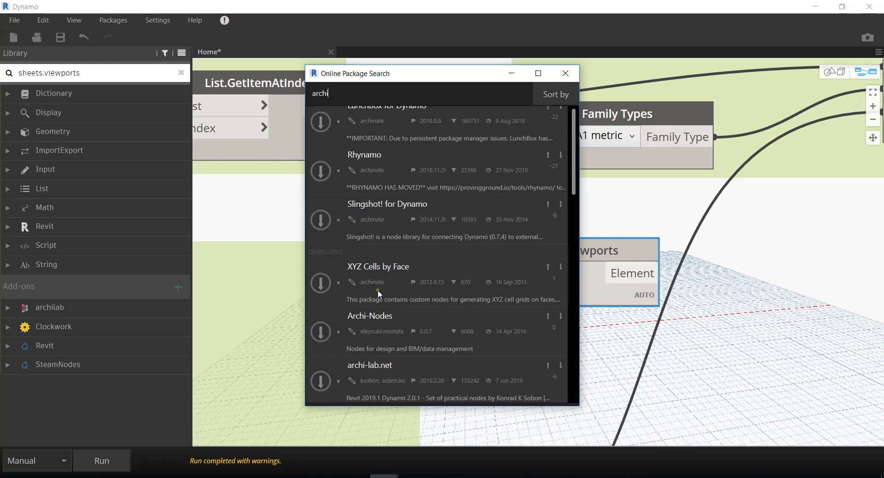
pyautogui.scroll(-1, 354, 374)
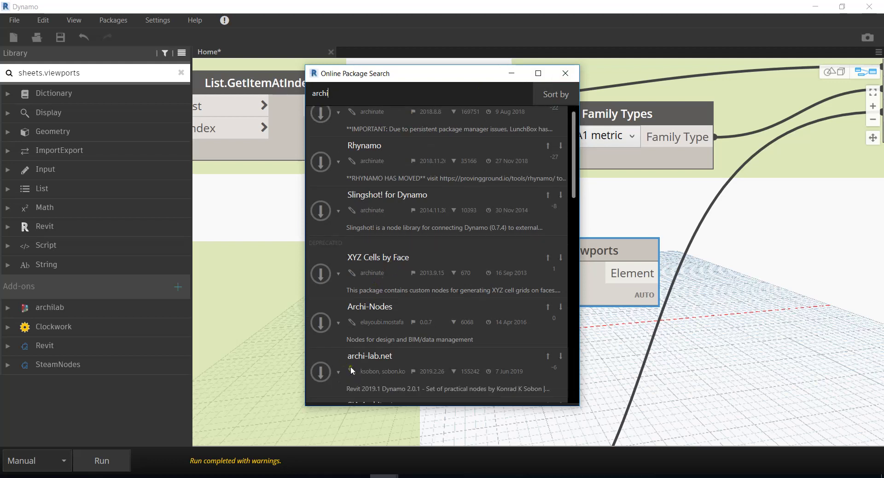
pyautogui.scroll(-1, 349, 366)
pyautogui.scroll(-1, 350, 359)
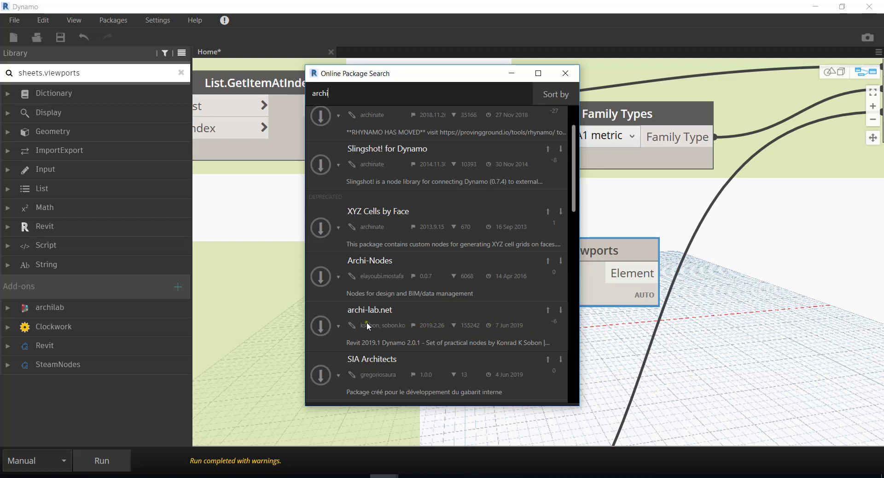
pyautogui.click(321, 326)
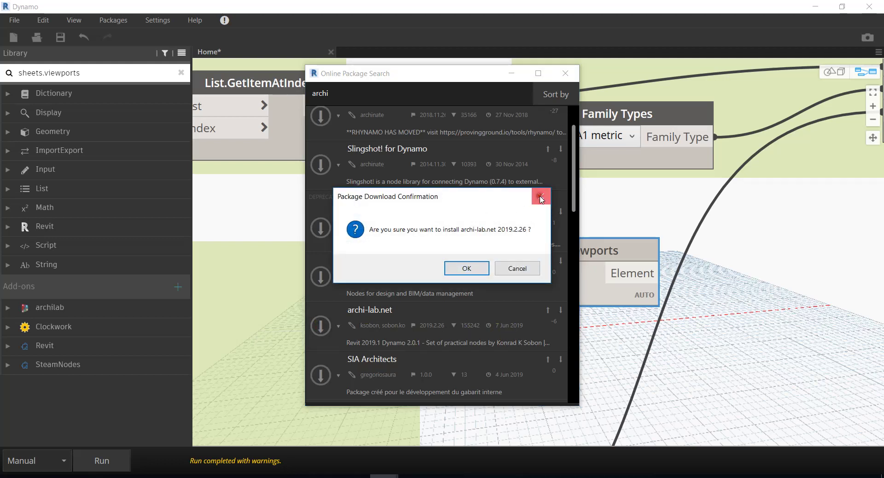
# Retry archi-lab.net 2019.2.26, decline uninstalling the existing copy, and close the package search
pyautogui.click(541, 198)
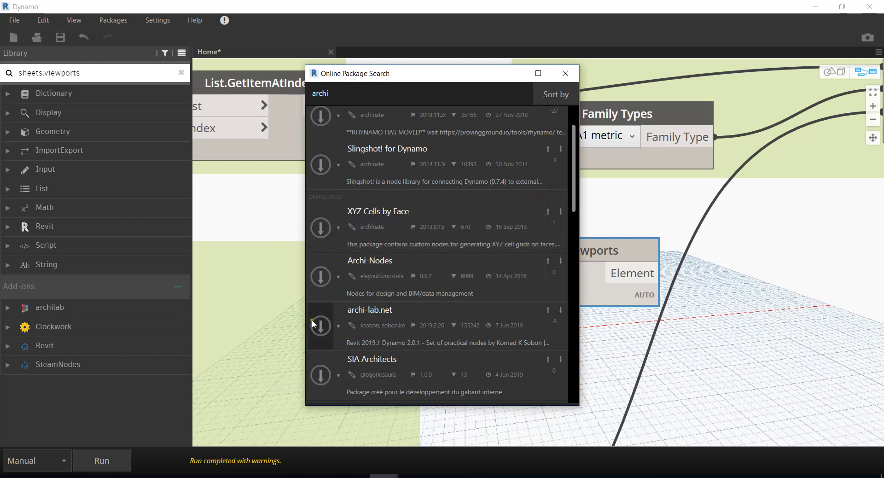
pyautogui.click(323, 326)
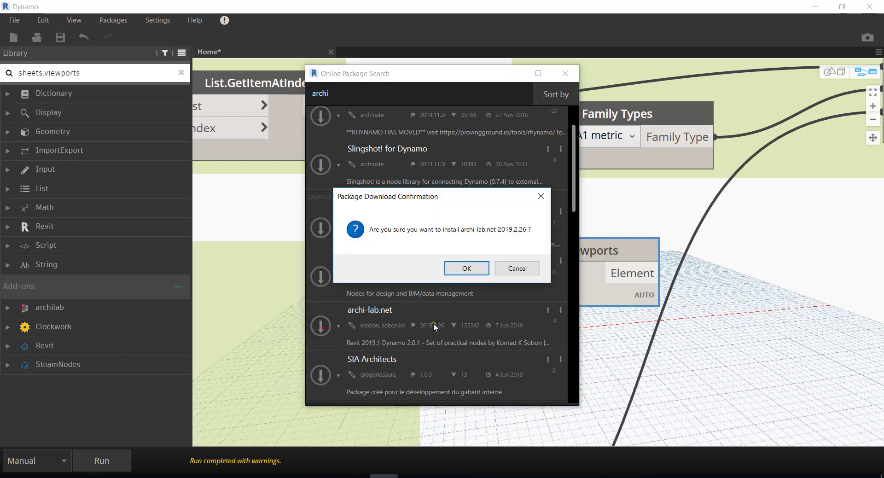
pyautogui.click(470, 270)
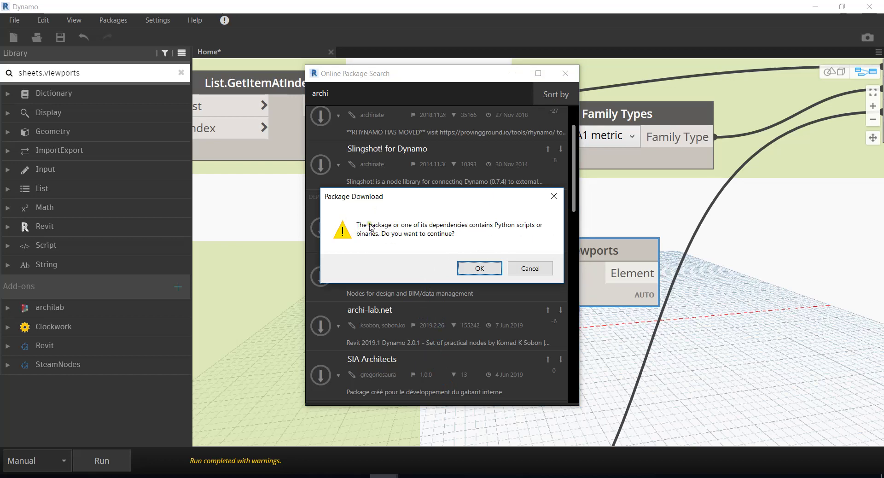
pyautogui.click(475, 272)
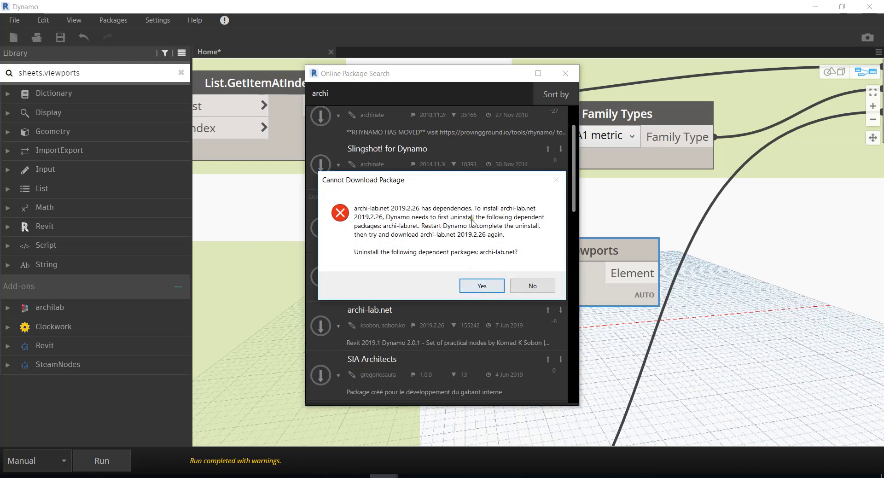
pyautogui.click(545, 288)
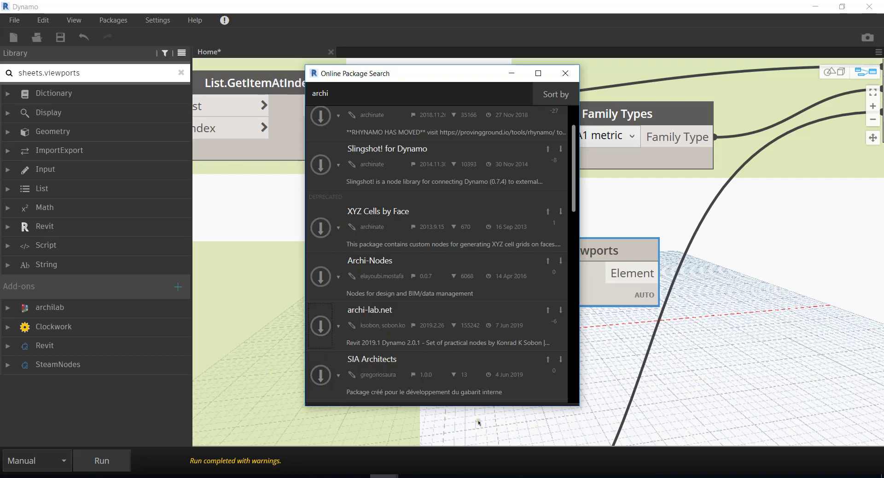
pyautogui.click(565, 73)
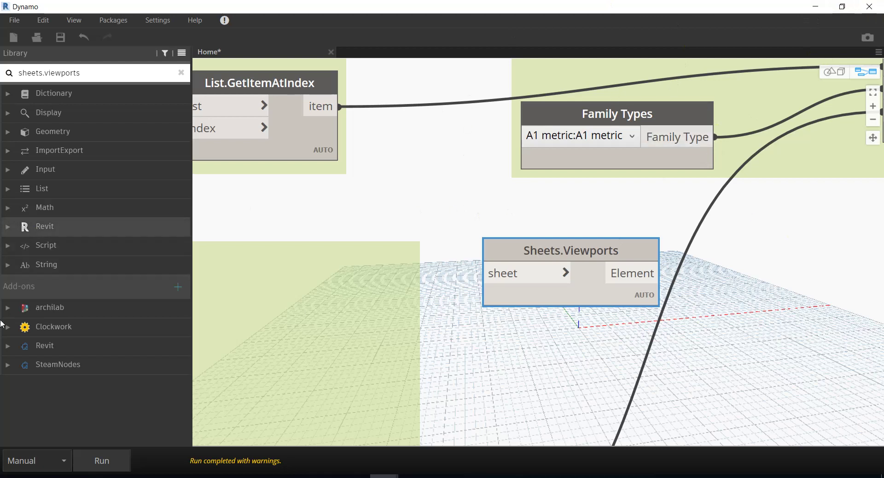
pyautogui.click(764, 382)
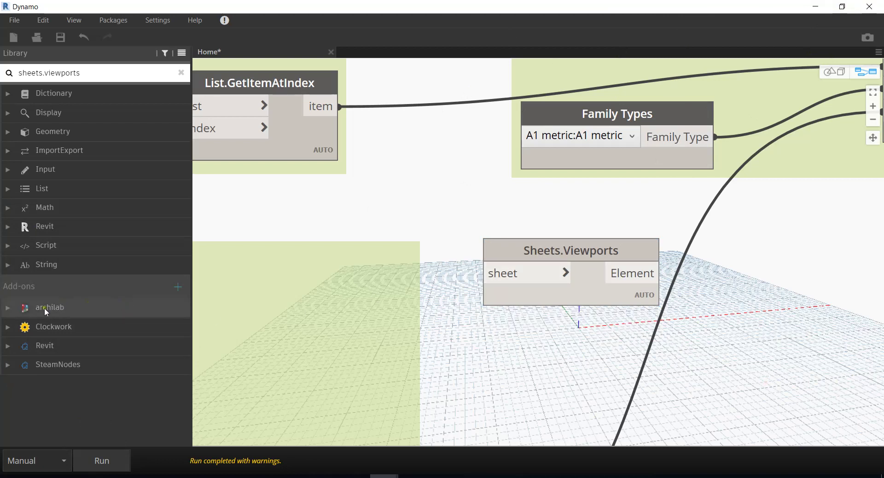
pyautogui.click(13, 313)
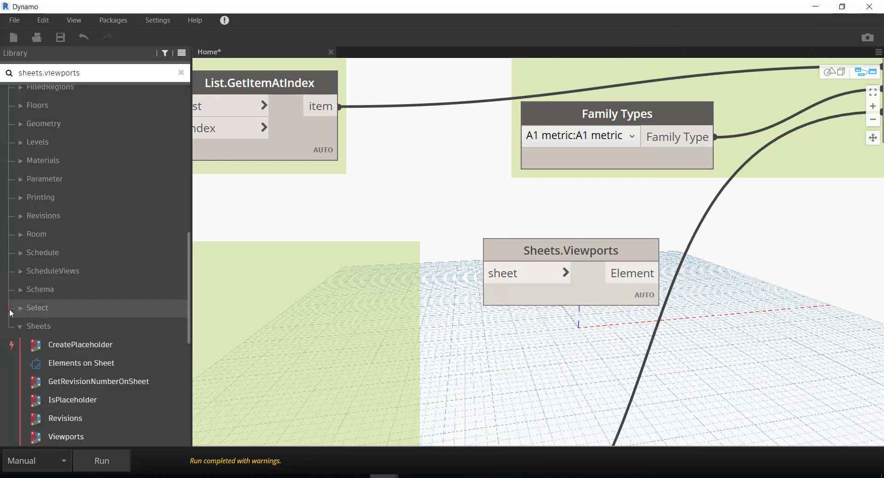
pyautogui.scroll(5, 10, 309)
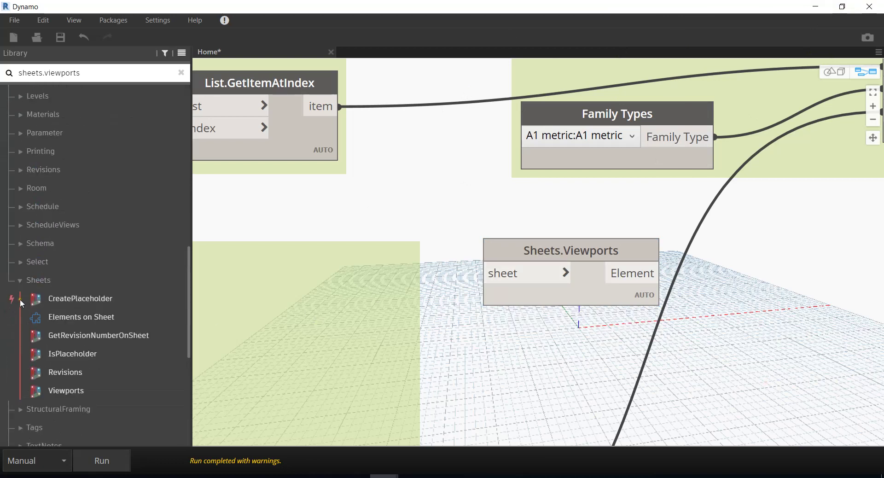
pyautogui.click(20, 281)
pyautogui.scroll(5, 63, 283)
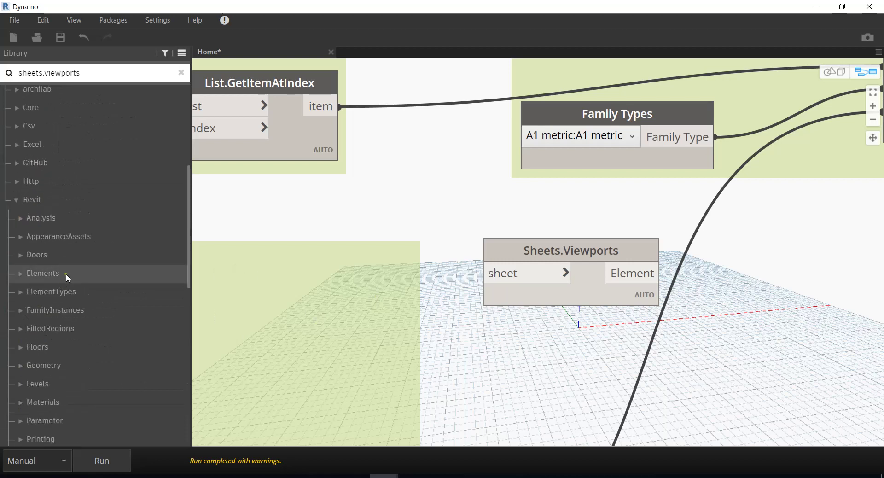
pyautogui.click(38, 201)
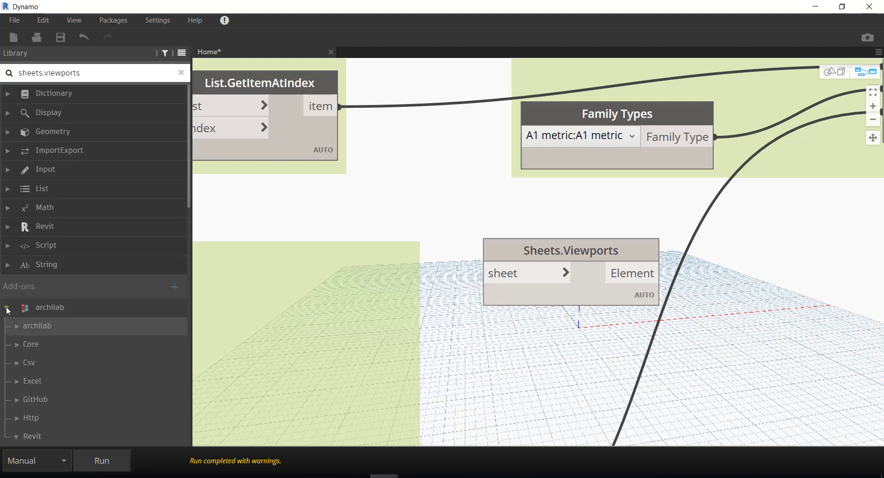
pyautogui.click(112, 303)
pyautogui.moveTo(570, 252)
pyautogui.moveTo(669, 290); pyautogui.dragTo(554, 249, button='middle')
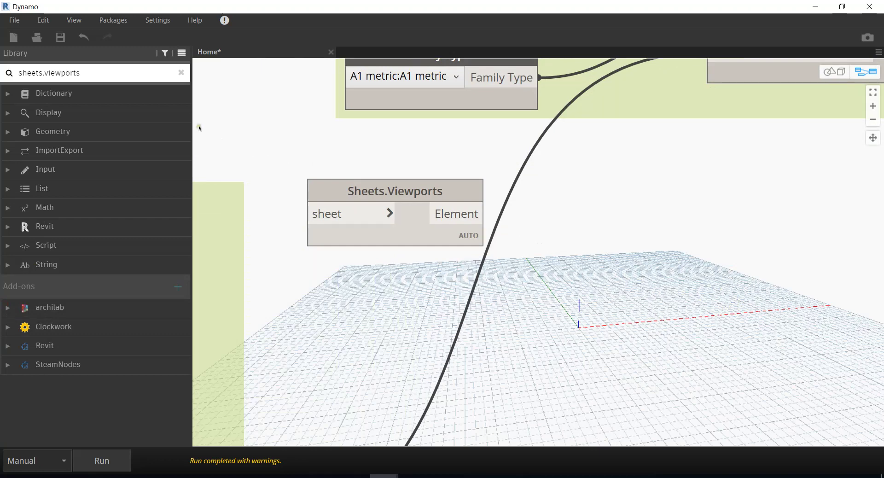
pyautogui.rightClick(605, 233)
# Place a CenterViewPort node from a 'centerview' canvas search, then search the Library for it
pyautogui.write('centerview')
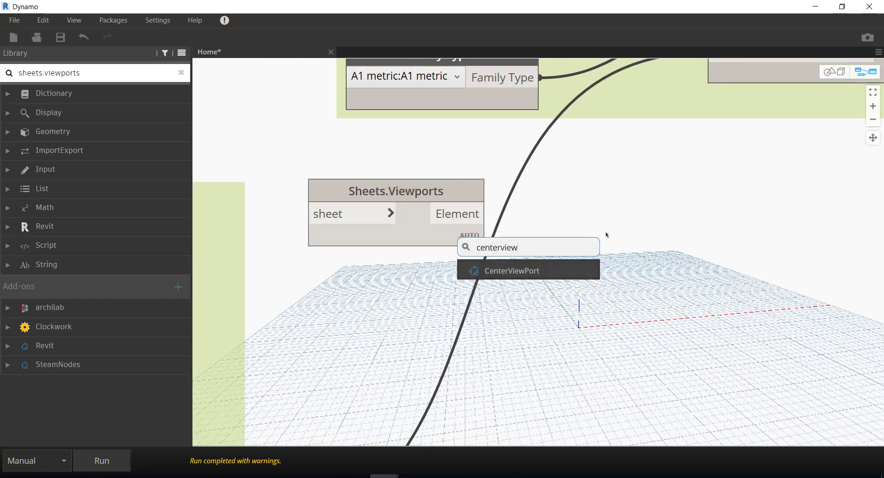
pyautogui.click(550, 273)
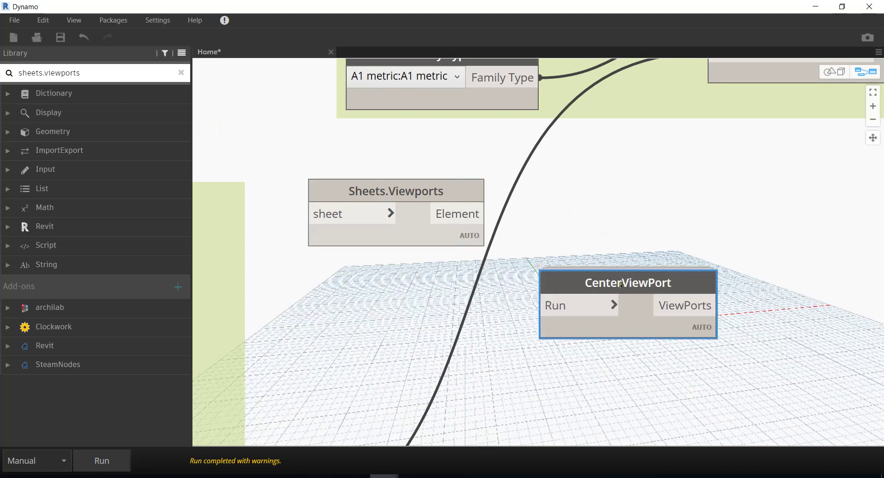
pyautogui.click(89, 73)
pyautogui.write('c')
pyautogui.write('enter')
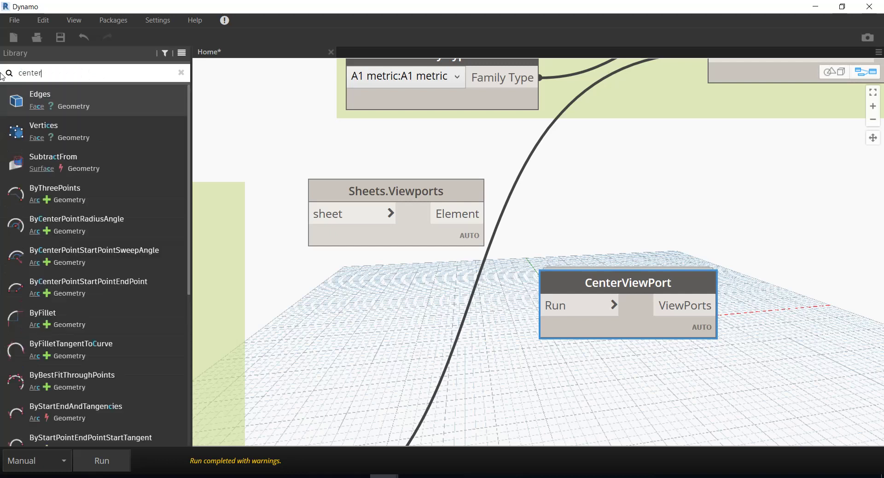
pyautogui.write('viewpo')
pyautogui.moveTo(57, 101)
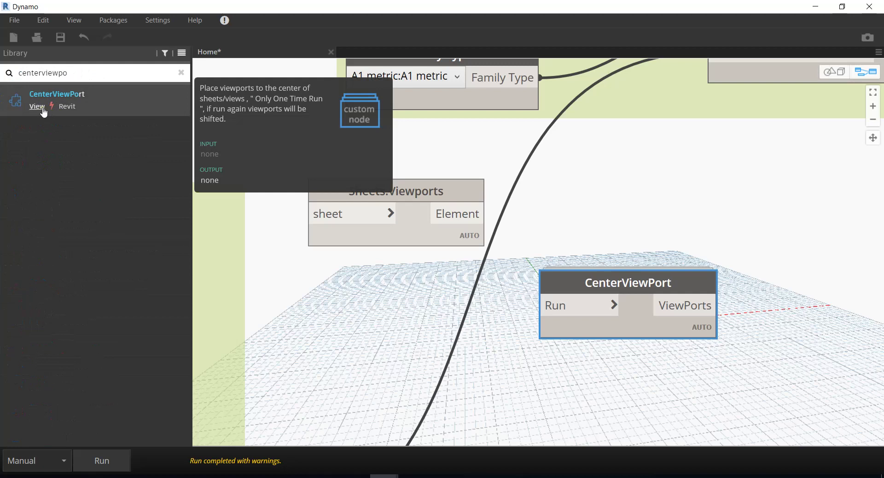
# Locate CenterViewPort under Add-ons > Revit > View and move the node beside Sheets.Viewports
pyautogui.click(44, 112)
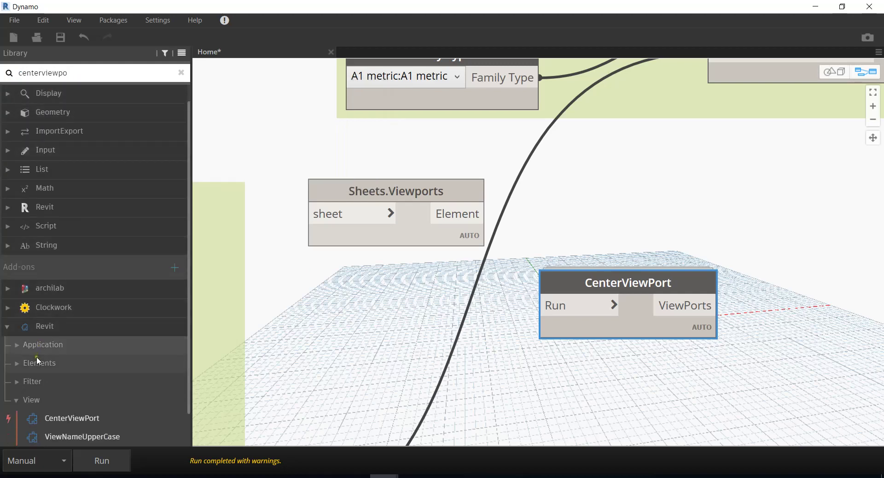
pyautogui.scroll(-2, 34, 358)
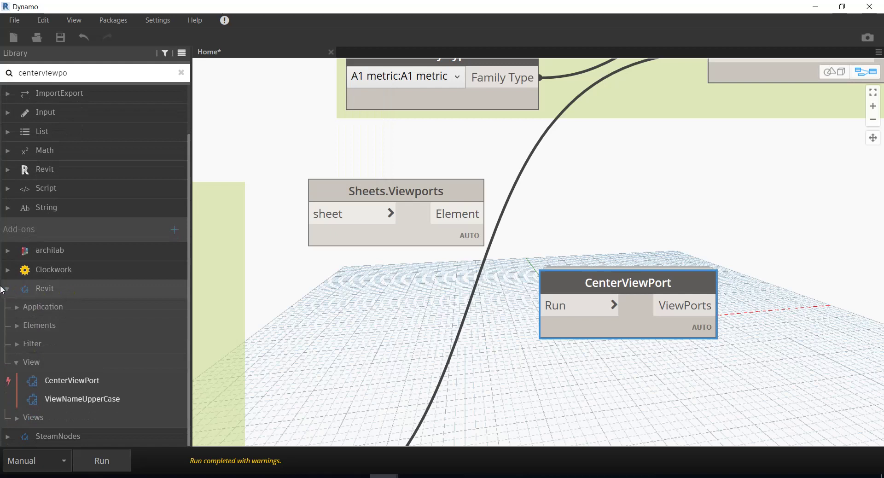
pyautogui.click(7, 290)
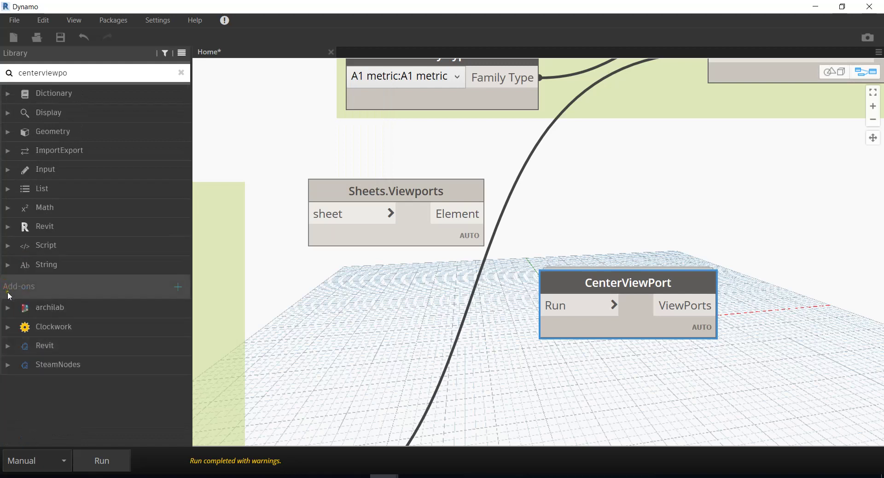
pyautogui.click(7, 345)
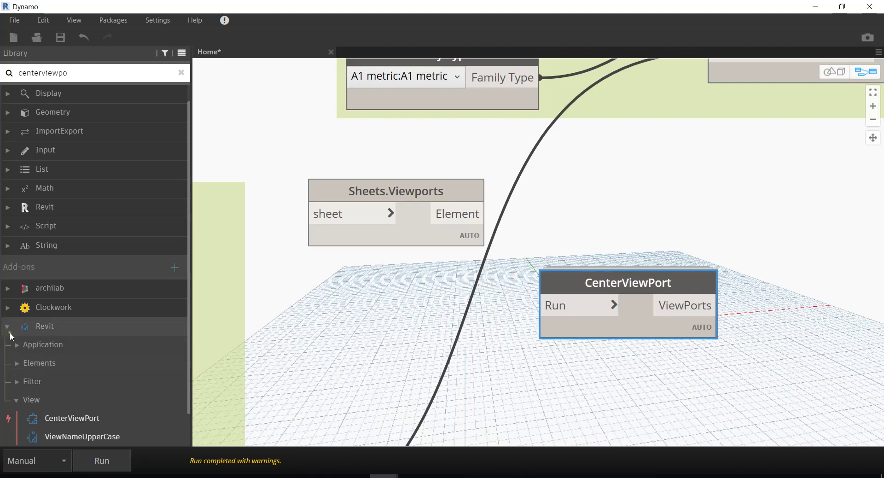
pyautogui.scroll(-2, 57, 368)
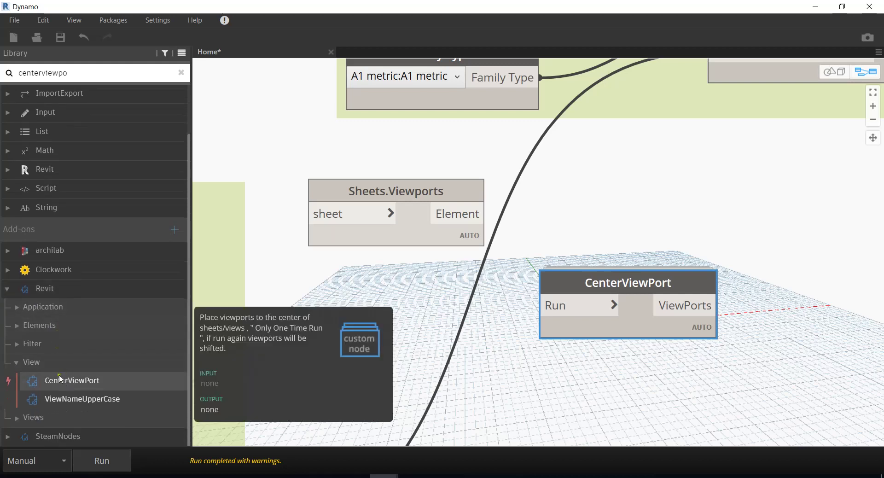
pyautogui.click(8, 289)
pyautogui.moveTo(658, 329); pyautogui.dragTo(707, 263)
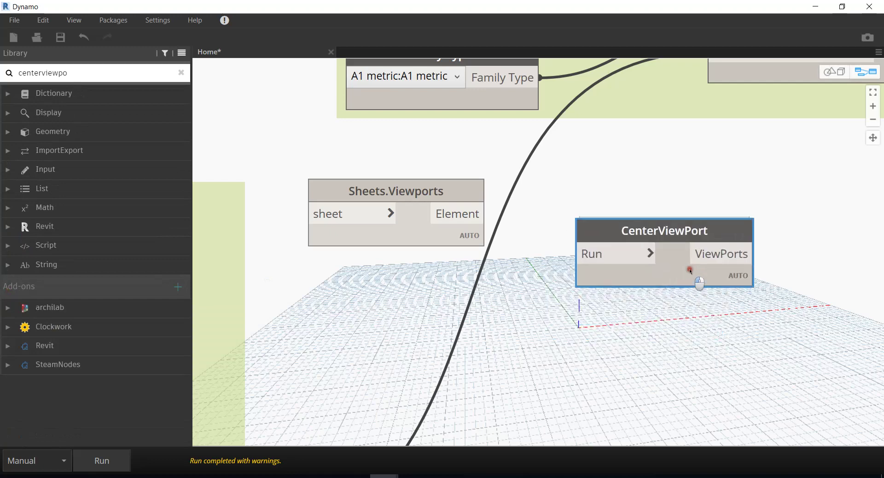
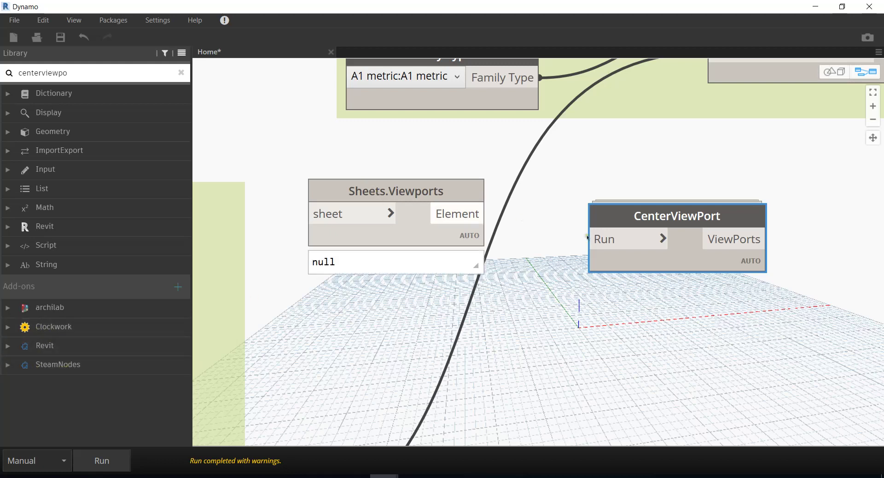
# Wire Sheets.Viewports Element into CenterViewPort Run and select both viewport nodes
pyautogui.click(486, 214)
pyautogui.click(606, 227)
pyautogui.scroll(-3, 351, 178)
pyautogui.moveTo(313, 156); pyautogui.dragTo(409, 183)
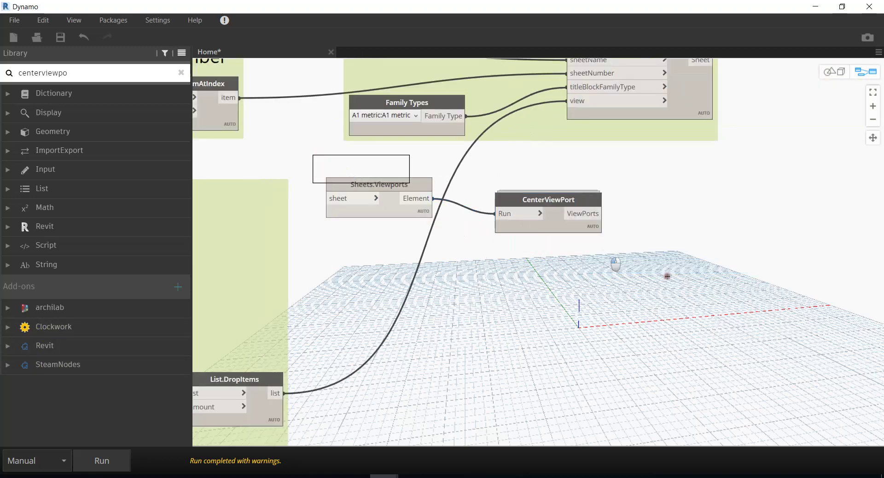
pyautogui.moveTo(682, 296); pyautogui.dragTo(573, 352, button='middle')
pyautogui.press('Delete')
pyautogui.hotkey('ctrl', 'z')
pyautogui.hotkey('ctrl', 'z')
pyautogui.hotkey('ctrl', 'y')
# Move both viewport nodes right of the Sheet node and wire Sheet into the sheet input
pyautogui.moveTo(833, 204); pyautogui.dragTo(556, 248, button='middle')
pyautogui.moveTo(531, 235); pyautogui.dragTo(642, 195)
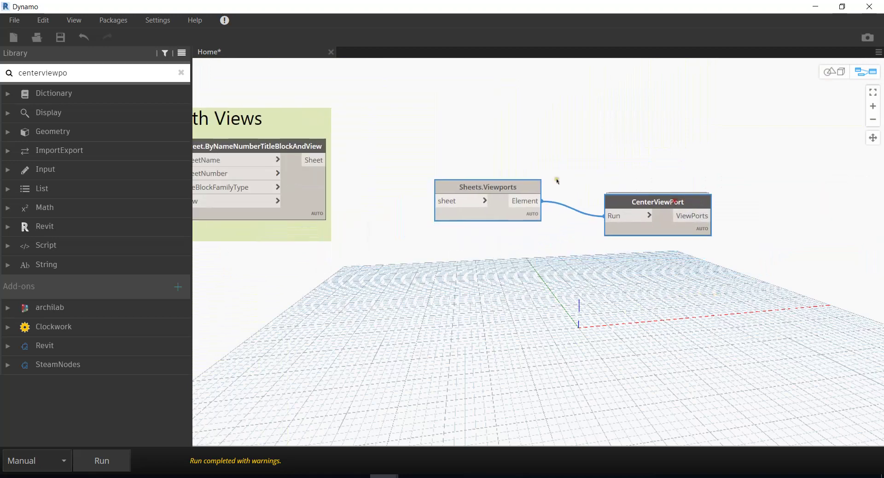
pyautogui.click(327, 160)
pyautogui.click(435, 201)
pyautogui.click(592, 223)
# Group Sheets.Viewports and CenterViewPort, titled '5. Place ViewPorts with Coordinates'
pyautogui.moveTo(592, 223); pyautogui.dragTo(757, 293)
pyautogui.hotkey('ctrl', 'g')
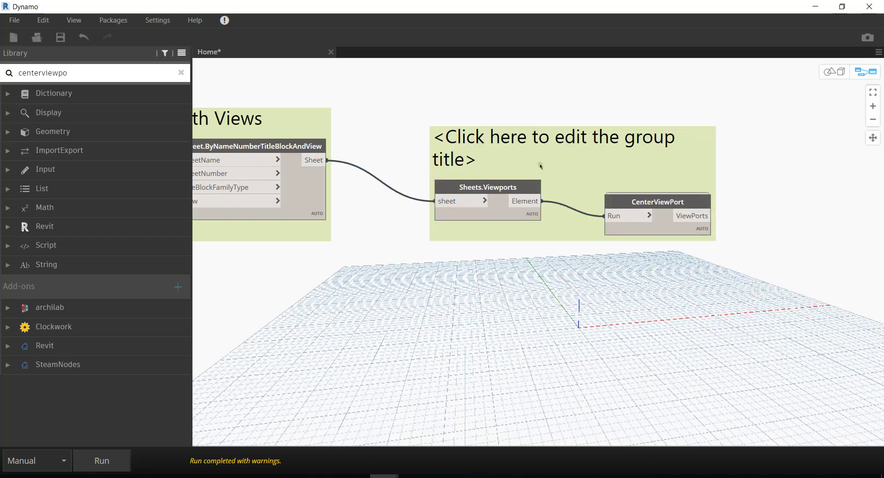
pyautogui.doubleClick(538, 143)
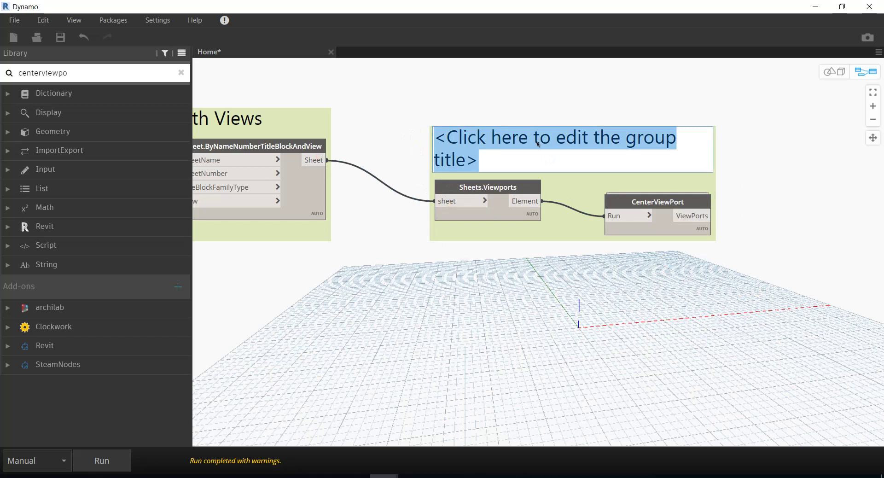
pyautogui.write('5. Plls')
pyautogui.press('BackSpace')
pyautogui.press('BackSpace')
pyautogui.write('ace Viewp')
pyautogui.write('orts with Coordinates')
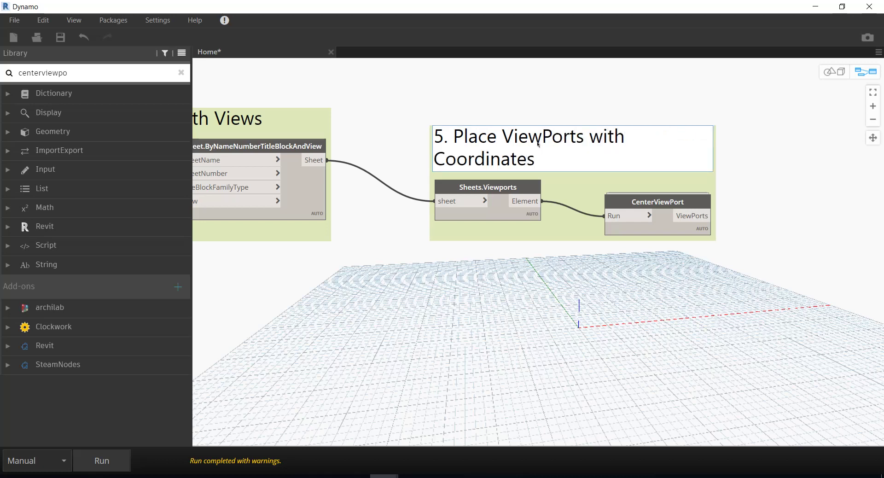
pyautogui.click(625, 290)
pyautogui.click(617, 167)
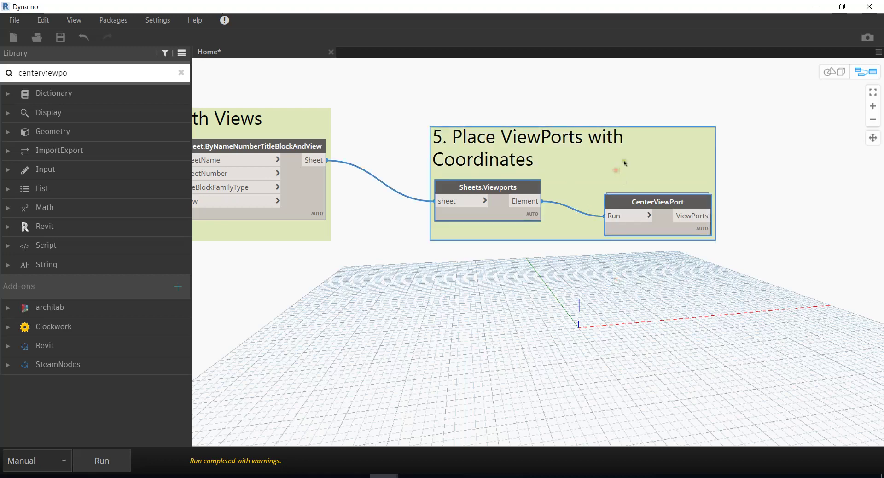
pyautogui.scroll(-3, 683, 209)
pyautogui.moveTo(338, 196); pyautogui.dragTo(519, 212, button='middle')
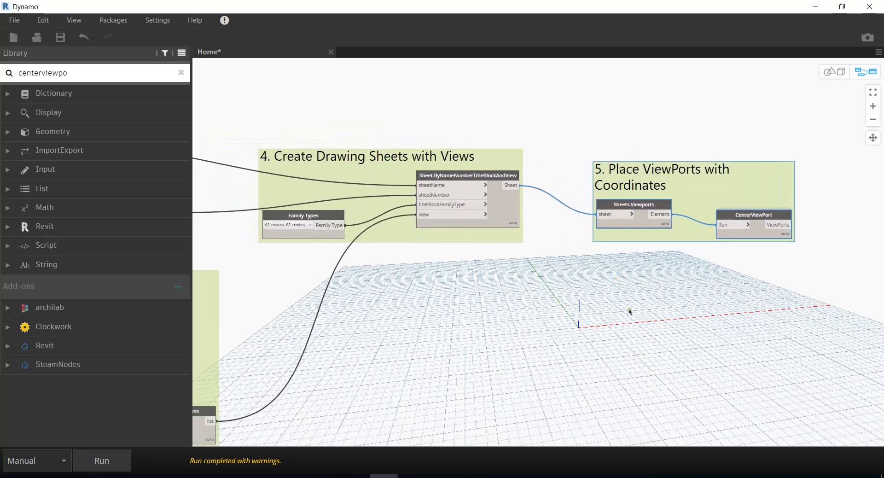
# Add a new note below the Sheet.ByNameNumberTitleBlockAndView node
pyautogui.scroll(1, 474, 220)
pyautogui.scroll(1, 432, 254)
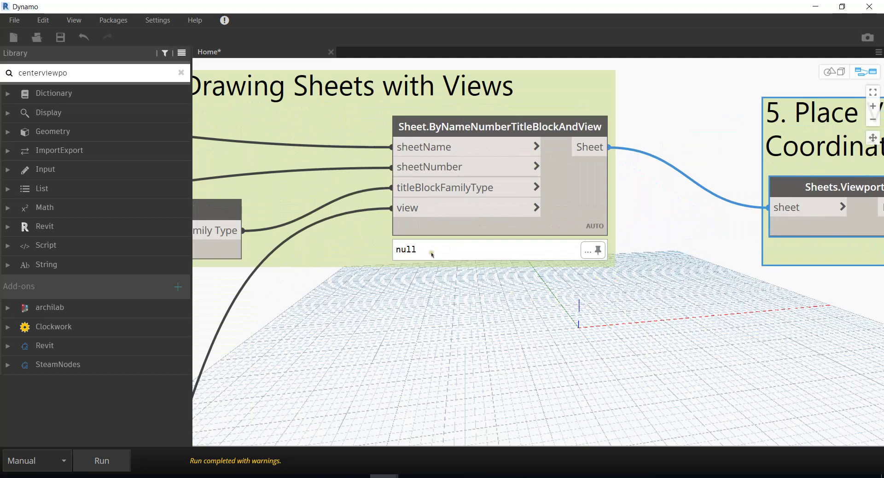
pyautogui.scroll(1, 431, 255)
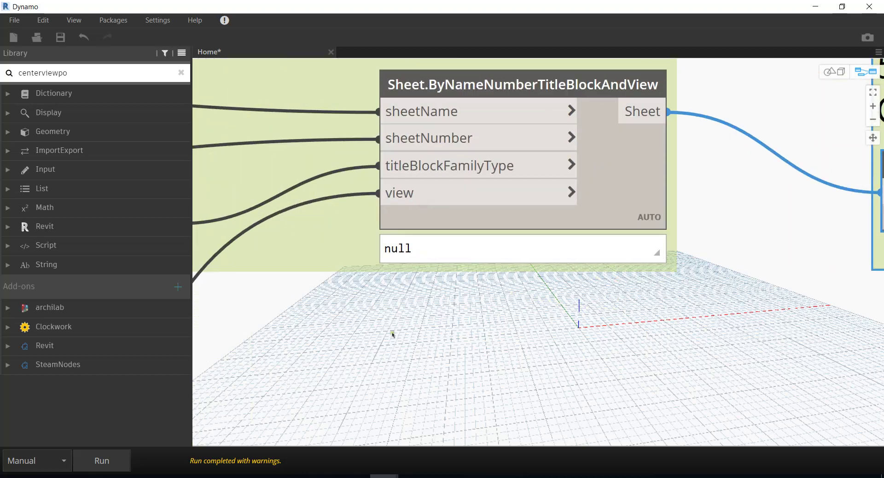
pyautogui.scroll(-4, 423, 208)
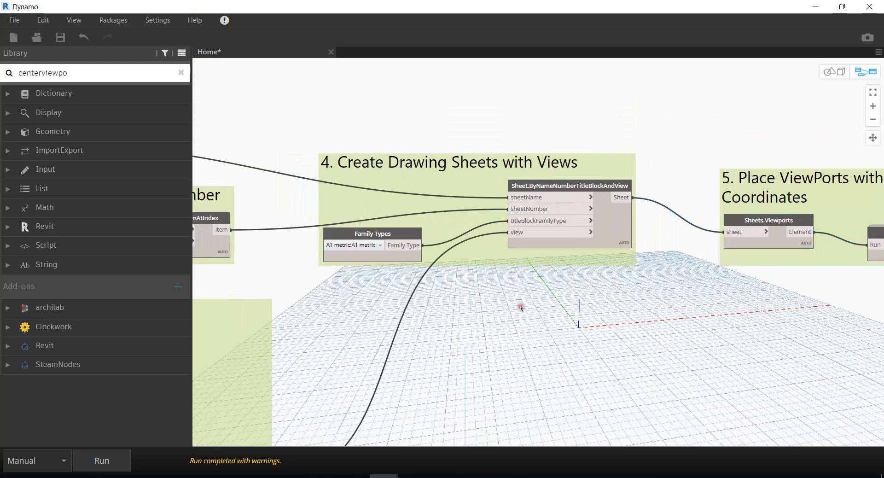
pyautogui.hotkey('ctrl', 'w')
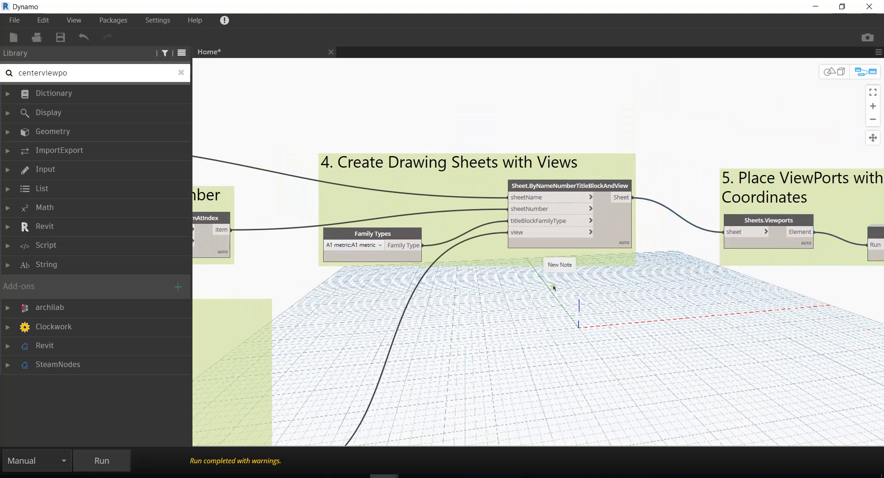
pyautogui.scroll(2, 553, 291)
pyautogui.scroll(3, 553, 290)
pyautogui.moveTo(554, 261); pyautogui.dragTo(491, 303)
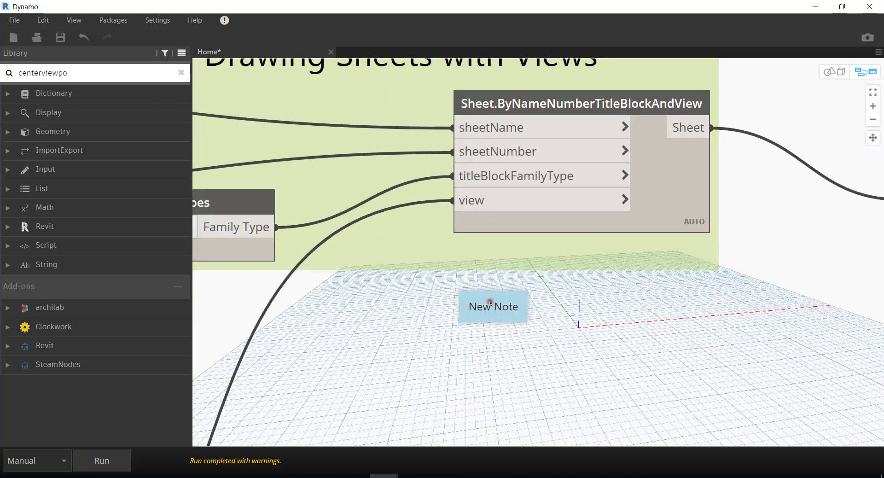
# Set the note text to 'Same amount of "sheetName", "sheetNumber", "View"'
pyautogui.doubleClick(491, 304)
pyautogui.moveTo(159, 25); pyautogui.dragTo(386, 146)
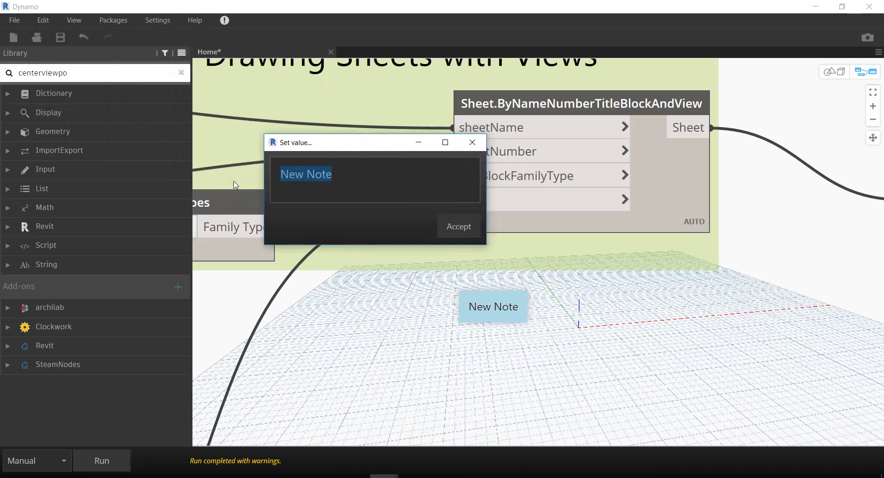
pyautogui.write('Same ')
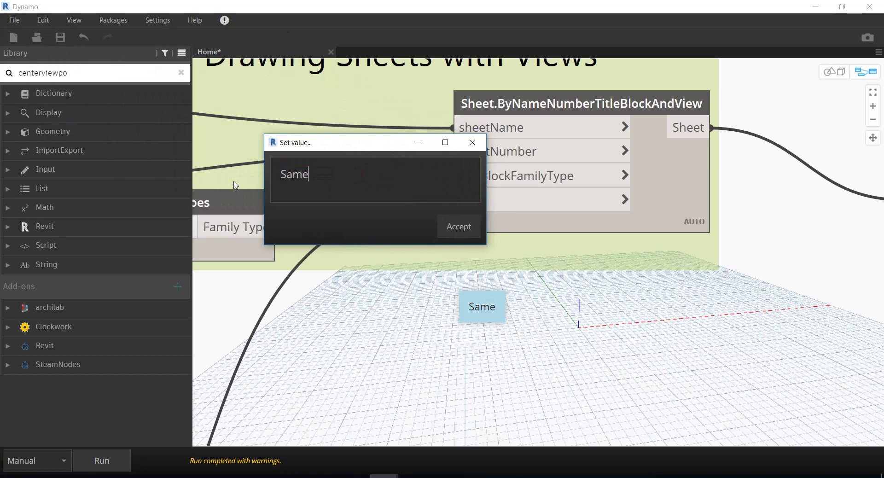
pyautogui.write('amount')
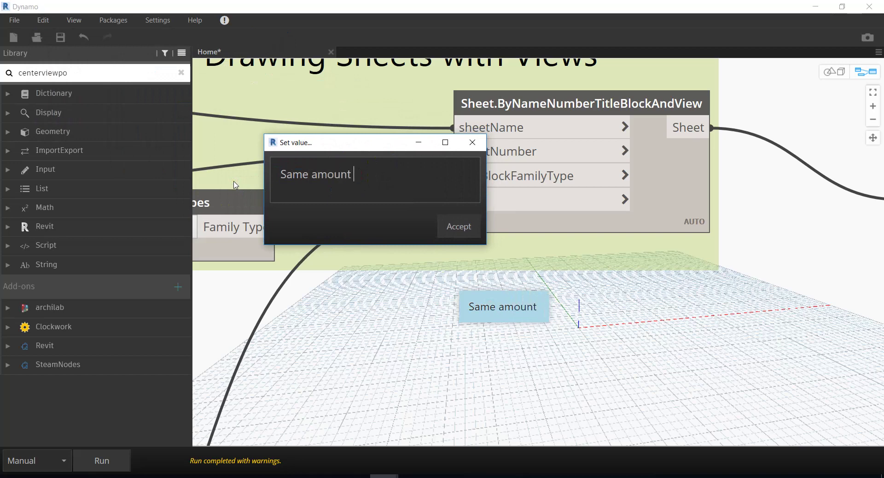
pyautogui.write(' of "')
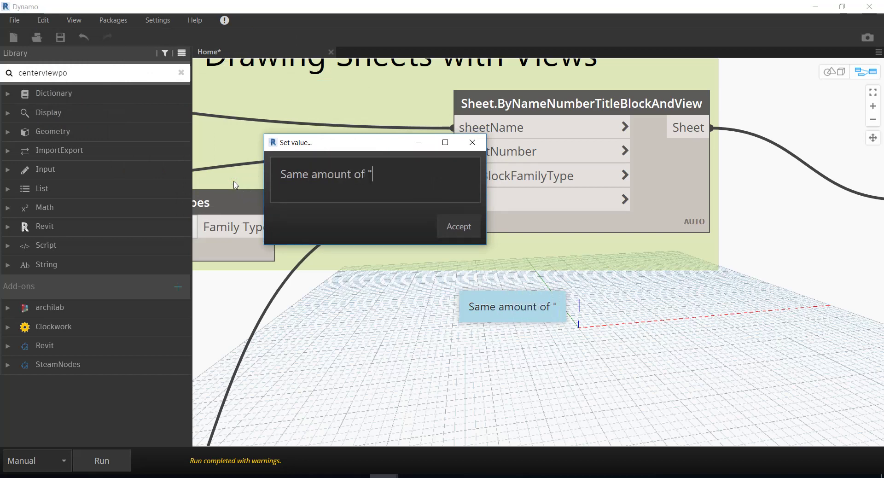
pyautogui.write('sheet')
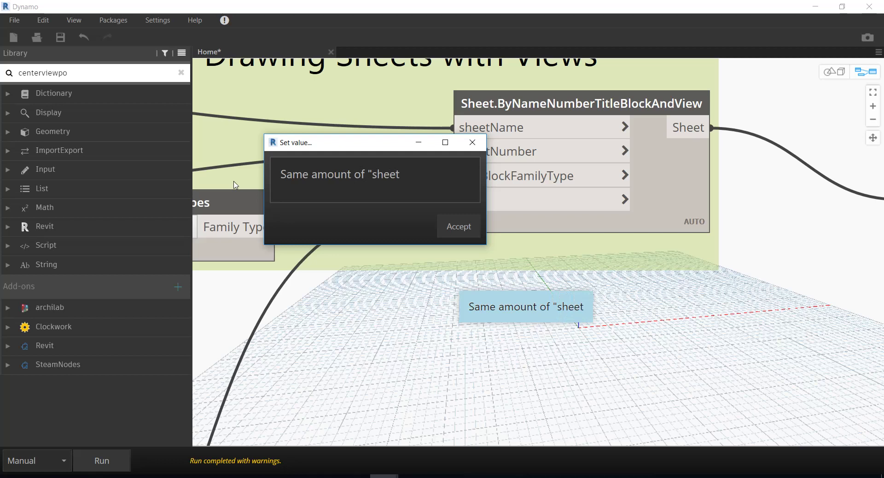
pyautogui.write('Name')
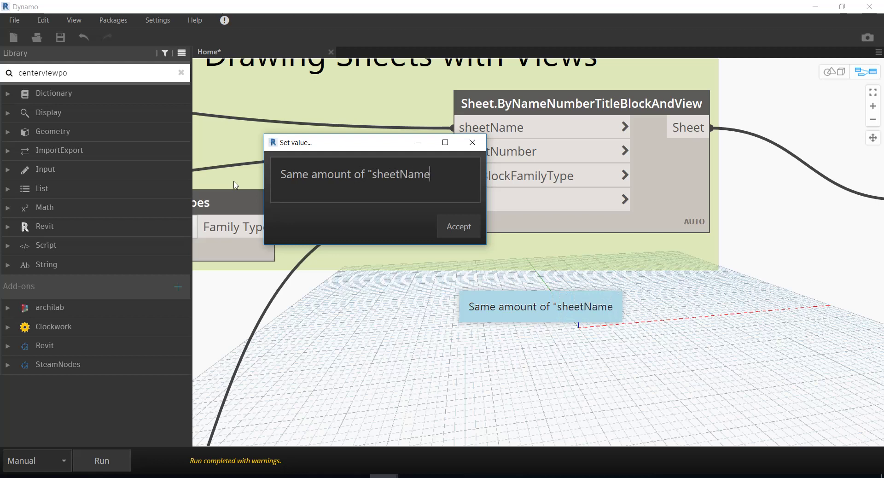
pyautogui.write('", "sheetNumber"')
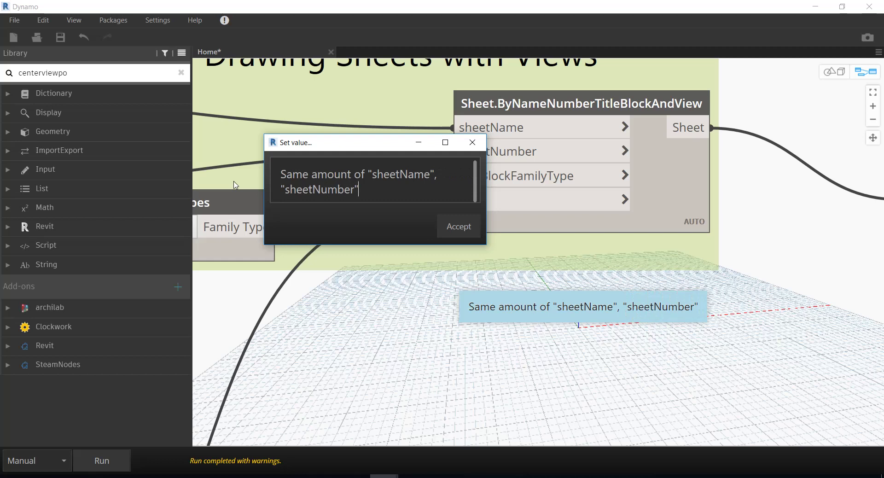
pyautogui.write(', "View"".')
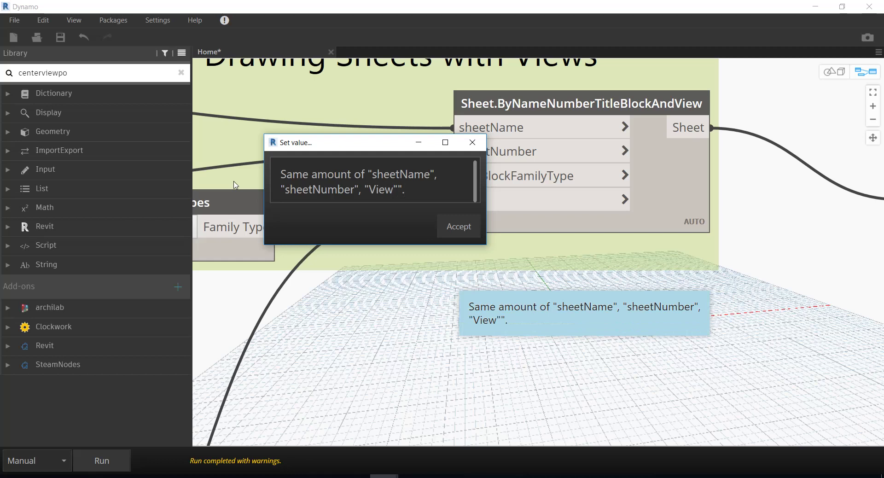
pyautogui.press('BackSpace')
pyautogui.press('BackSpace')
pyautogui.write('.')
pyautogui.click(456, 226)
# Add the note to the 4. Create Drawing Sheets with Views group, beneath the Sheet node
pyautogui.scroll(-2, 623, 300)
pyautogui.moveTo(617, 308)
pyautogui.mouseDown()
pyautogui.moveTo(571, 308)
pyautogui.moveTo(466, 213)
pyautogui.moveTo(477, 285)
pyautogui.mouseUp()
pyautogui.click(639, 344)
pyautogui.click(573, 262)
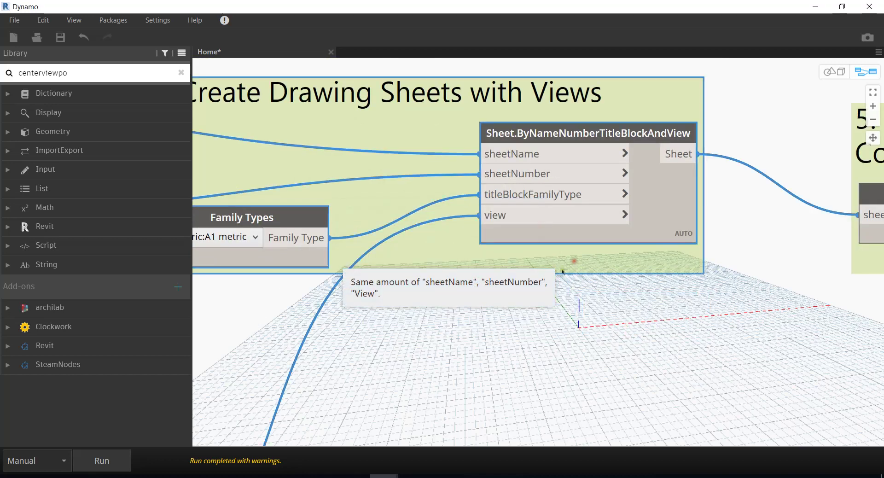
pyautogui.click(518, 302)
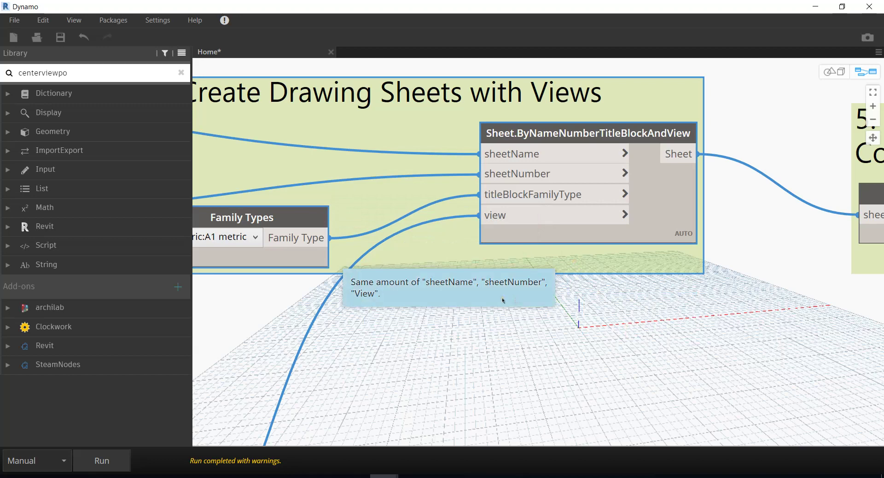
pyautogui.rightClick(503, 300)
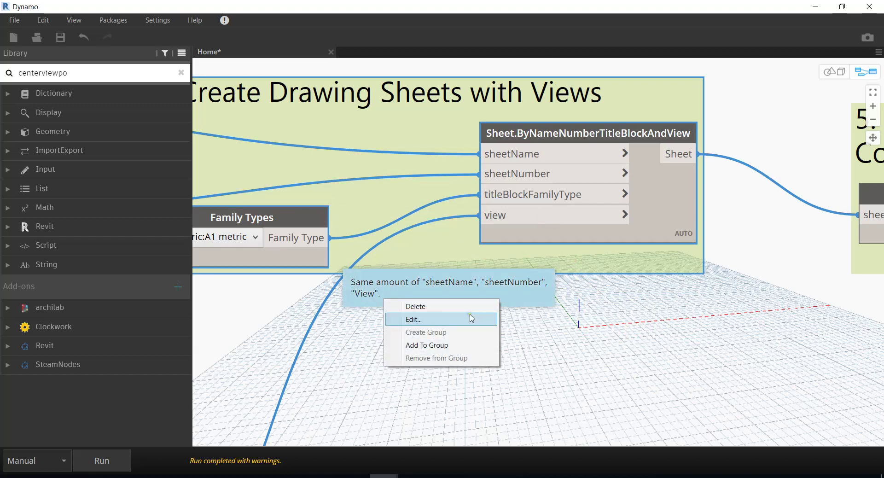
pyautogui.click(426, 344)
pyautogui.click(617, 375)
pyautogui.moveTo(505, 275); pyautogui.dragTo(637, 272)
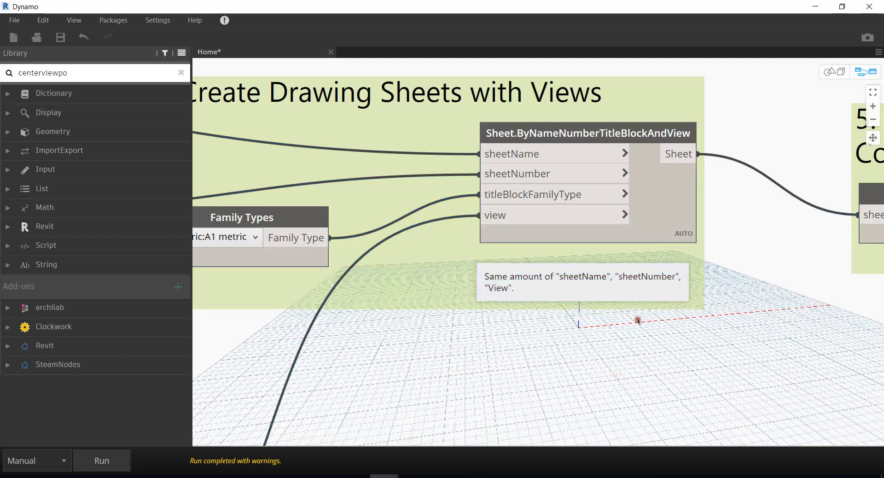
# Bring the whole 5. Place ViewPorts with Coordinates group into view and add another note
pyautogui.scroll(-3, 638, 320)
pyautogui.moveTo(739, 361); pyautogui.dragTo(350, 328, button='middle')
pyautogui.scroll(5, 671, 280)
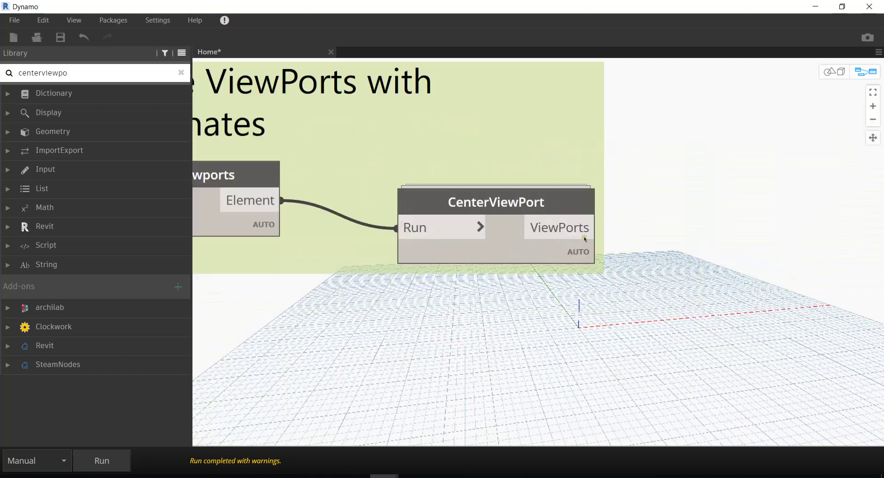
pyautogui.moveTo(671, 280); pyautogui.dragTo(578, 388, button='middle')
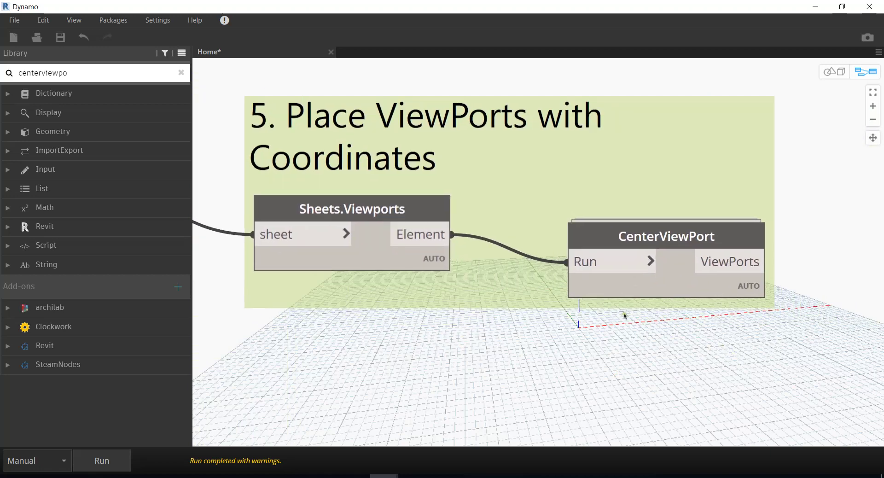
pyautogui.hotkey('ctrl', 'w')
# Place the new note below CenterViewPort and begin its text with 'Edit'
pyautogui.moveTo(566, 259)
pyautogui.mouseDown()
pyautogui.moveTo(524, 332)
pyautogui.moveTo(530, 324)
pyautogui.mouseUp()
pyautogui.doubleClick(530, 324)
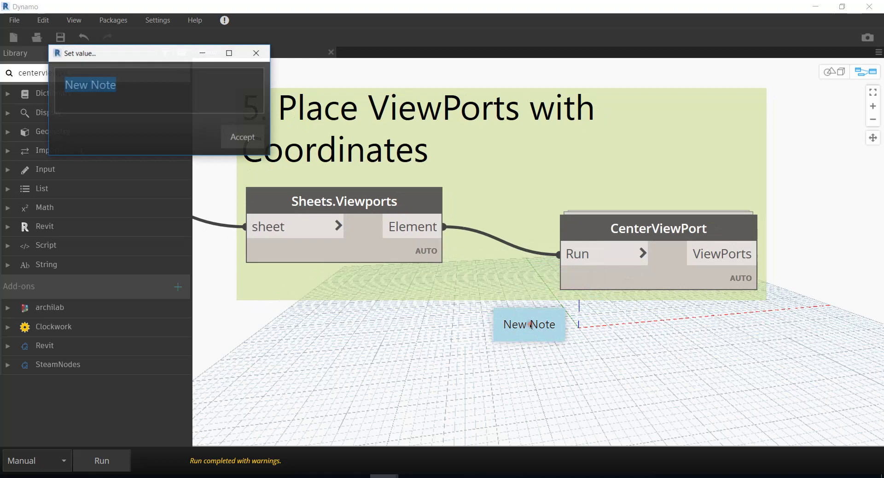
pyautogui.moveTo(173, 56); pyautogui.dragTo(504, 92)
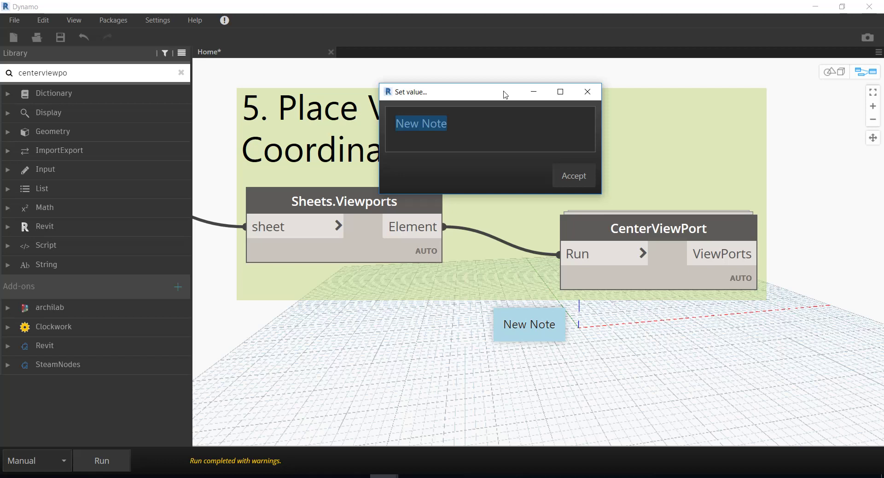
pyautogui.write('E')
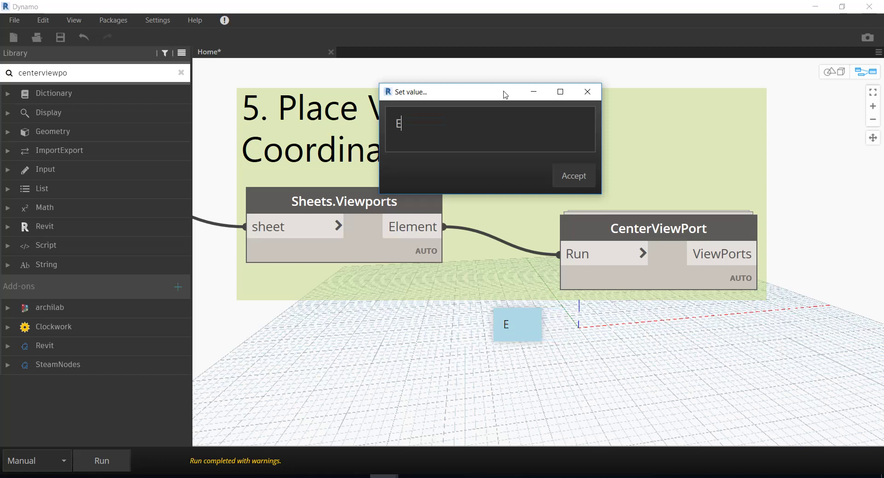
pyautogui.write('dit')
pyautogui.write(' the')
pyautogui.press('BackSpace')
pyautogui.press('BackSpace')
pyautogui.press('BackSpace')
pyautogui.press('Return')
pyautogui.press('BackSpace')
# Complete the note: CenterViewPort (ArchiLab.net) coordinates default 200, 200; run once or viewports move
pyautogui.write('Cen')
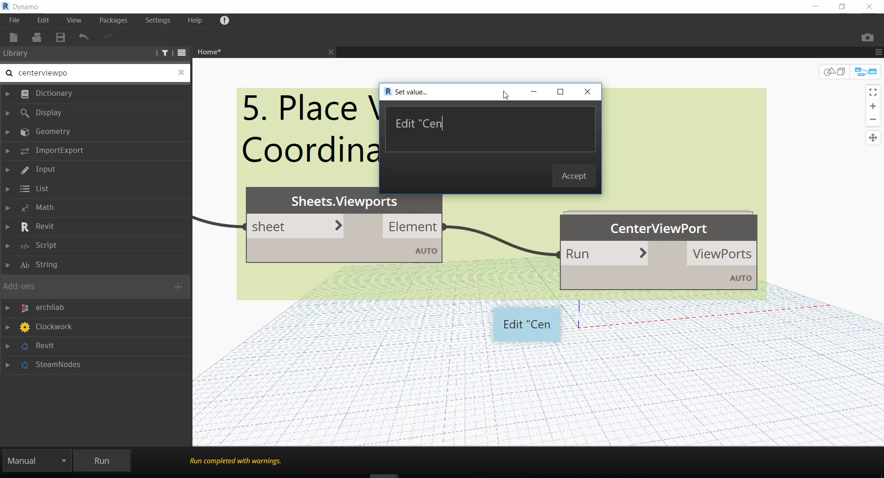
pyautogui.write('terViewPort"')
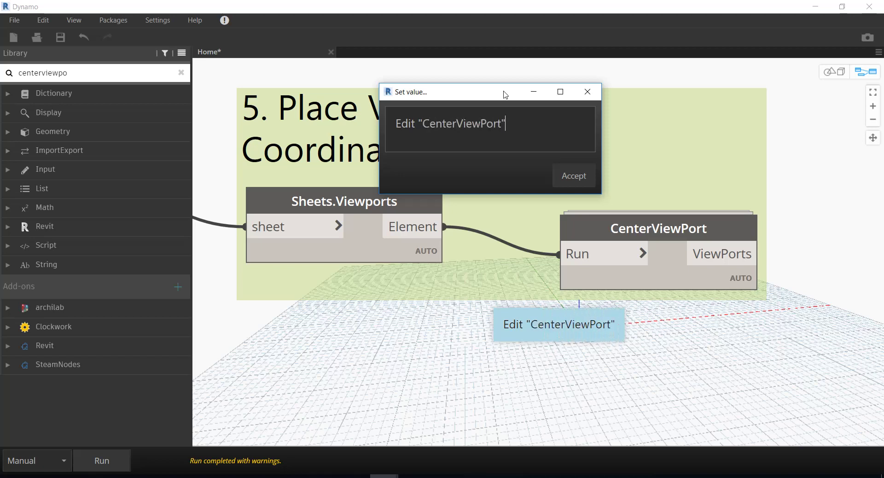
pyautogui.write(' (Archit')
pyautogui.press('BackSpace')
pyautogui.write('Lab')
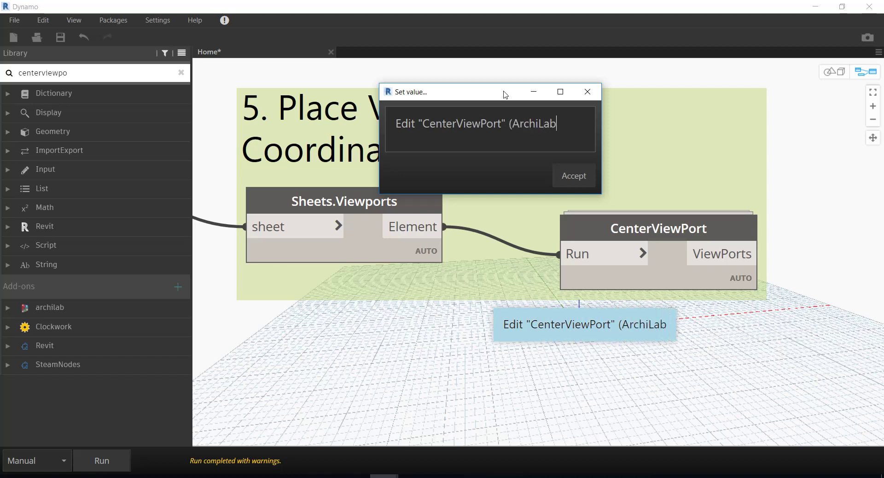
pyautogui.write('.net')
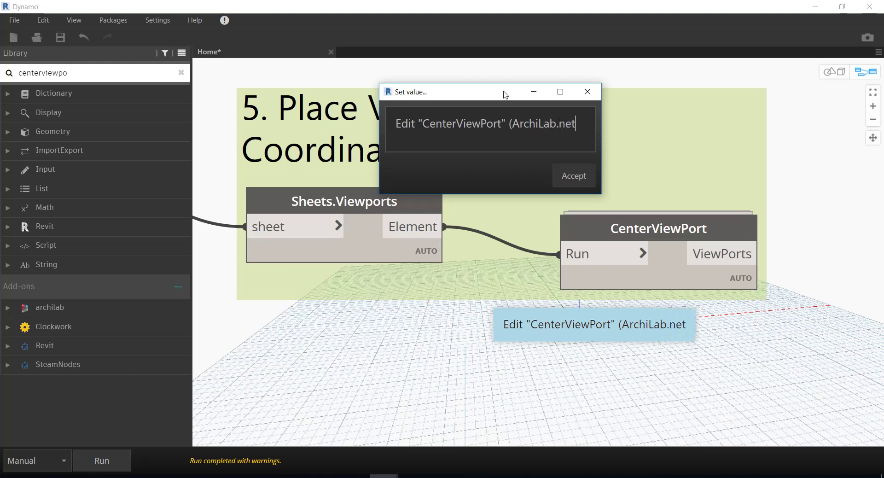
pyautogui.write(') ')
pyautogui.write('no')
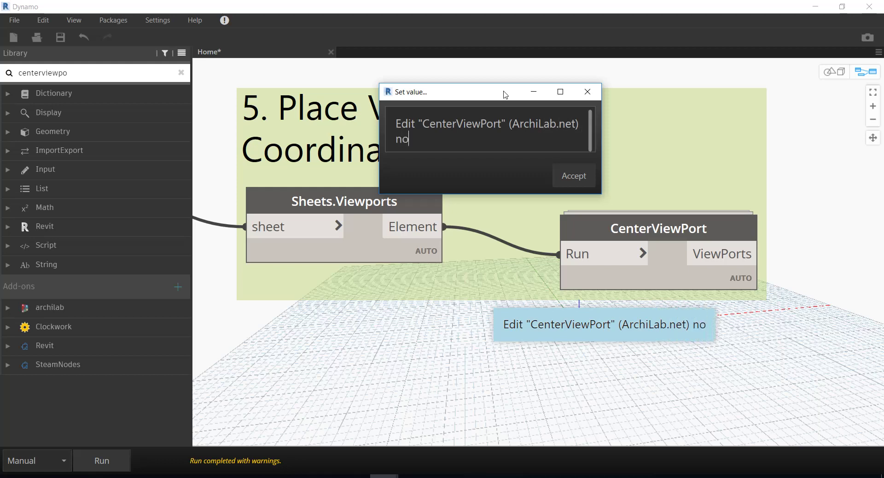
pyautogui.write('de for Coordinates (default 200, 200)')
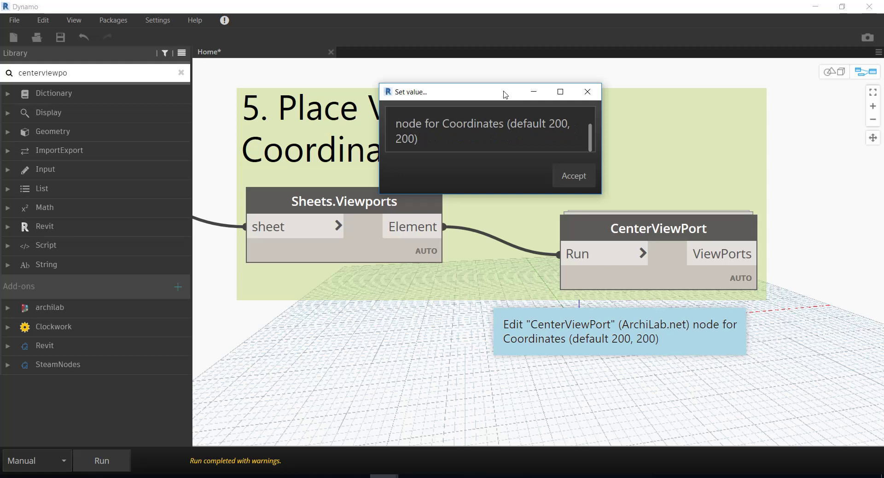
pyautogui.write('only ')
pyautogui.write('run once otherw')
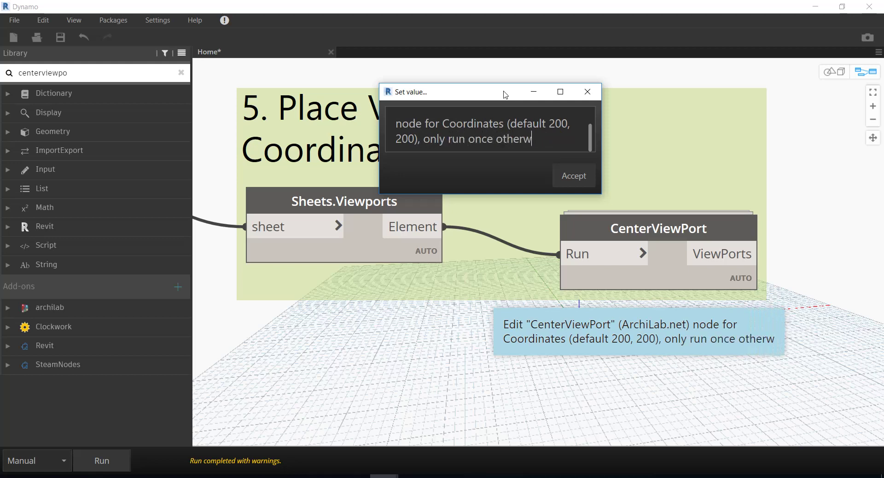
pyautogui.write('ise the vie')
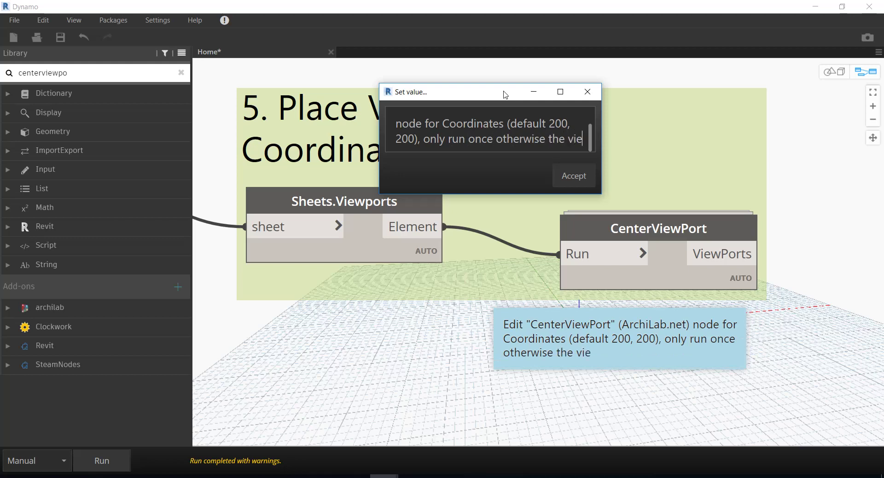
pyautogui.write('wport ')
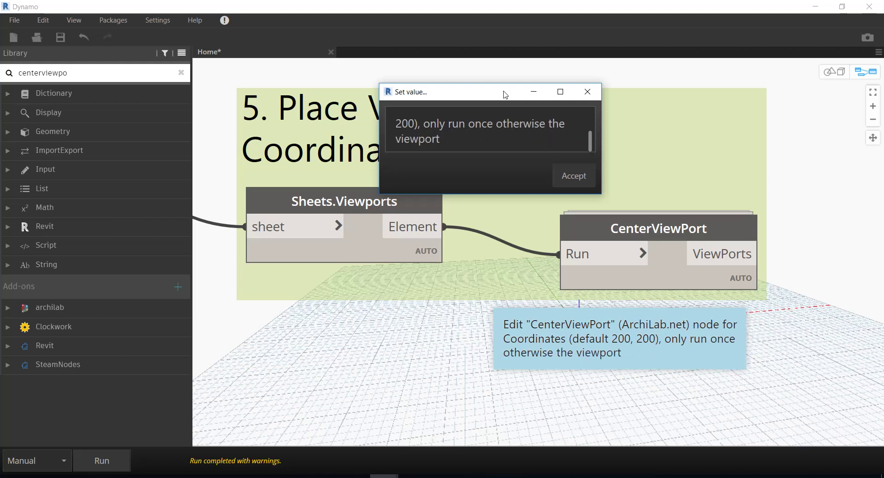
pyautogui.write('position will ')
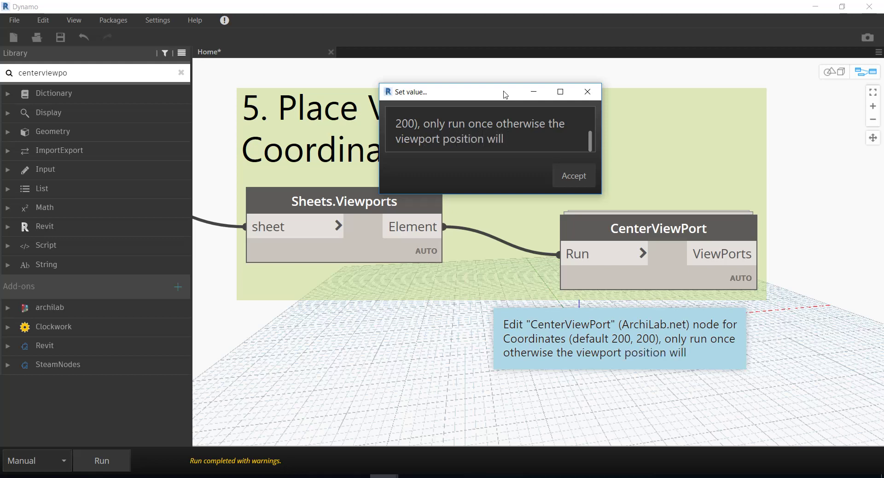
pyautogui.write('move.')
pyautogui.click(581, 184)
# Add the coordinates note to the 5. Place ViewPorts with Coordinates group and zoom out over the graph
pyautogui.click(516, 282)
pyautogui.click(555, 346)
pyautogui.rightClick(554, 346)
pyautogui.click(529, 392)
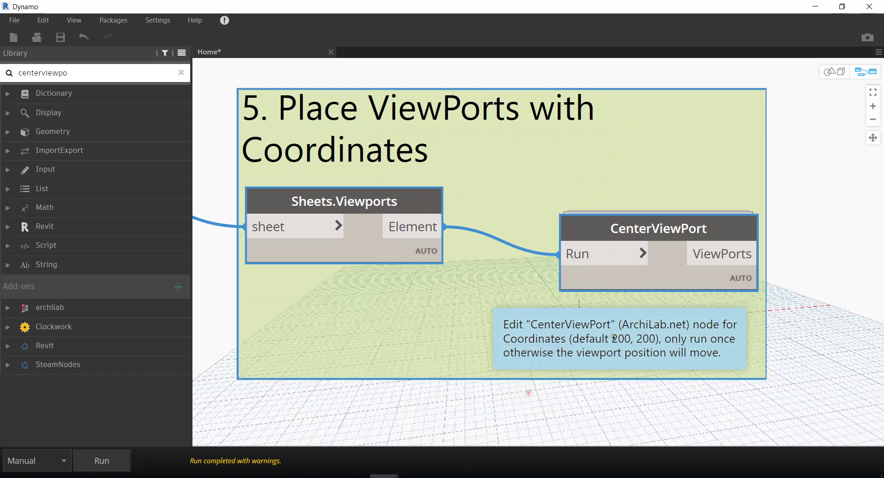
pyautogui.moveTo(649, 294); pyautogui.dragTo(659, 341, button='middle')
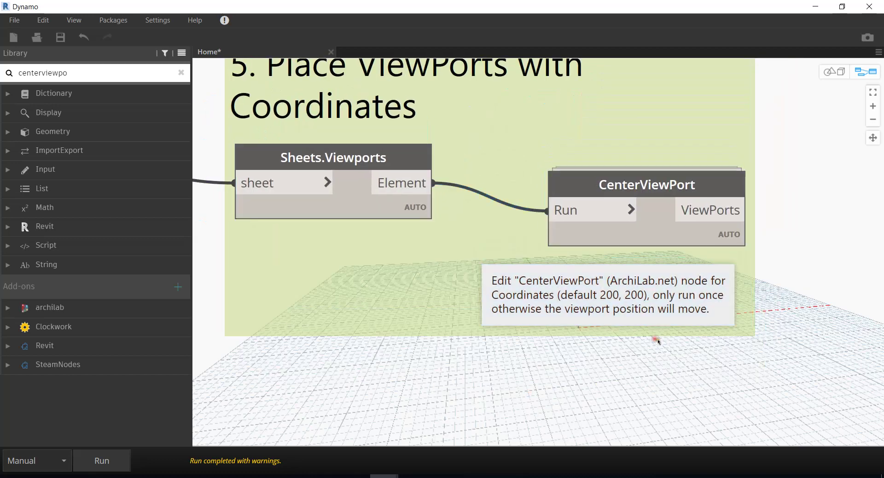
pyautogui.scroll(-5, 662, 373)
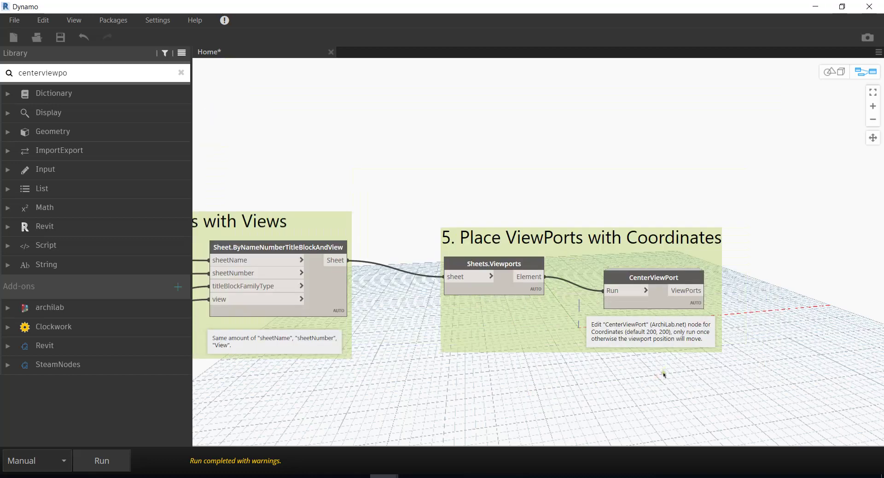
pyautogui.scroll(-5, 664, 374)
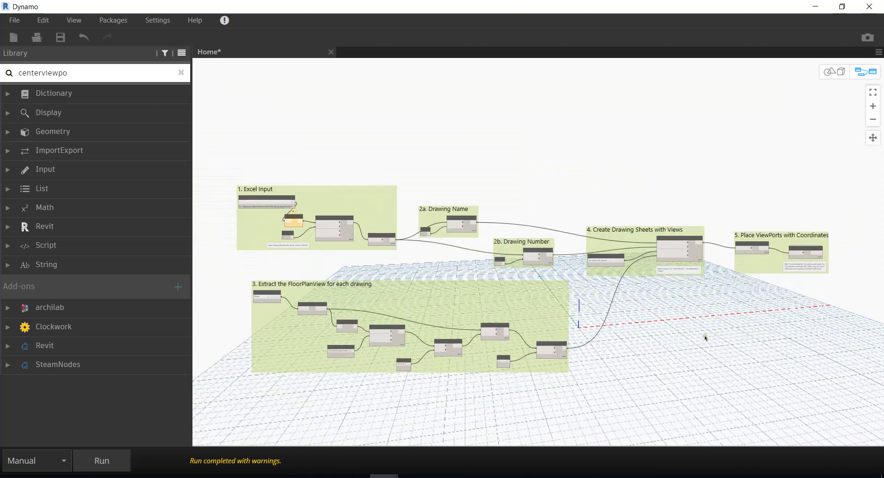
pyautogui.scroll(1, 348, 236)
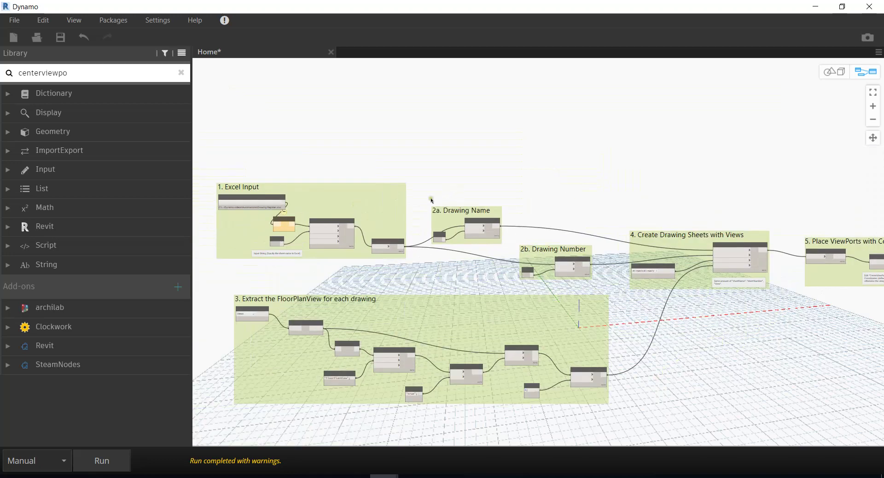
# Colour the 2a. Drawing Name and 2b. Drawing Number groups teal
pyautogui.click(453, 220)
pyautogui.keyDown('shift'); pyautogui.click(535, 253); pyautogui.keyUp('shift')
pyautogui.scroll(3, 534, 254)
pyautogui.click(536, 258)
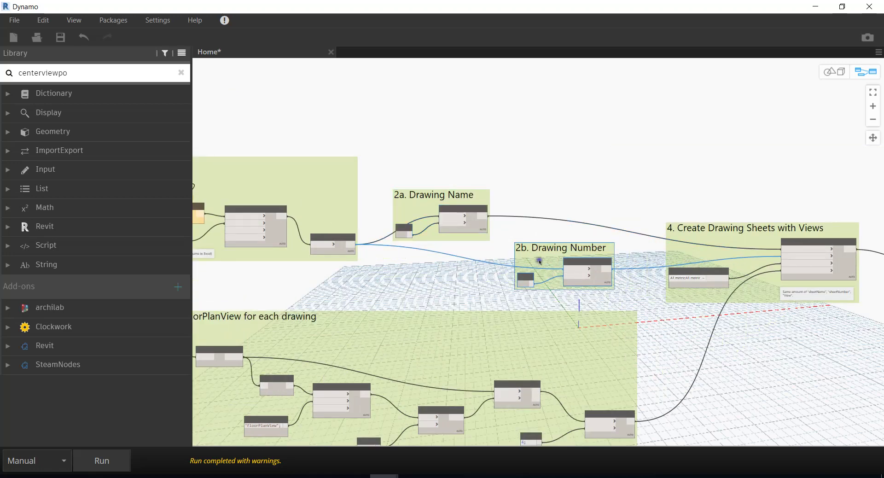
pyautogui.rightClick(536, 259)
pyautogui.click(465, 323)
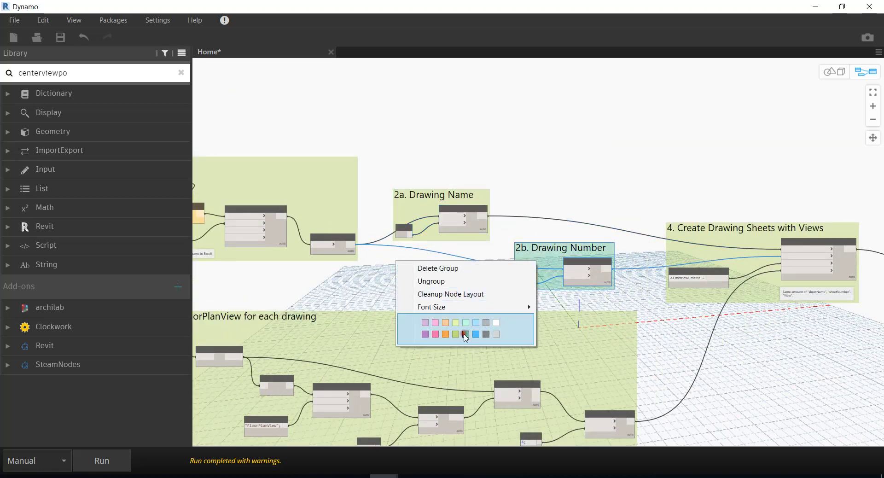
pyautogui.click(446, 238)
pyautogui.rightClick(434, 238)
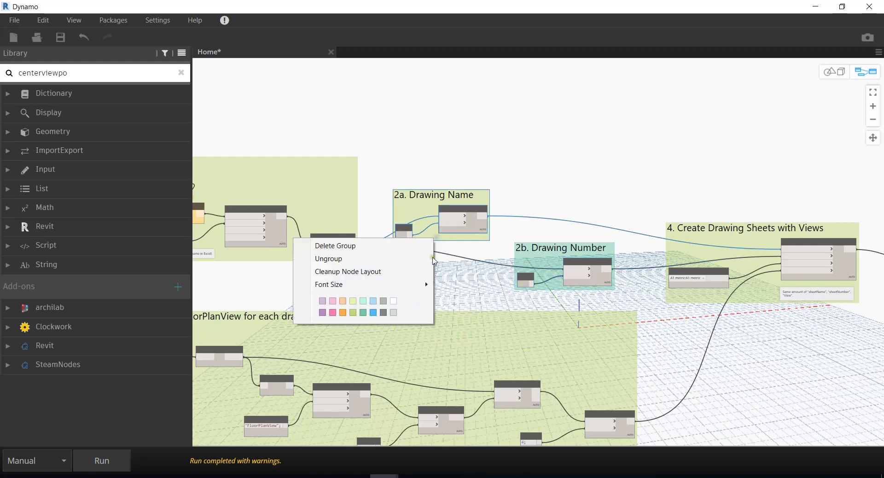
pyautogui.click(363, 313)
pyautogui.click(364, 314)
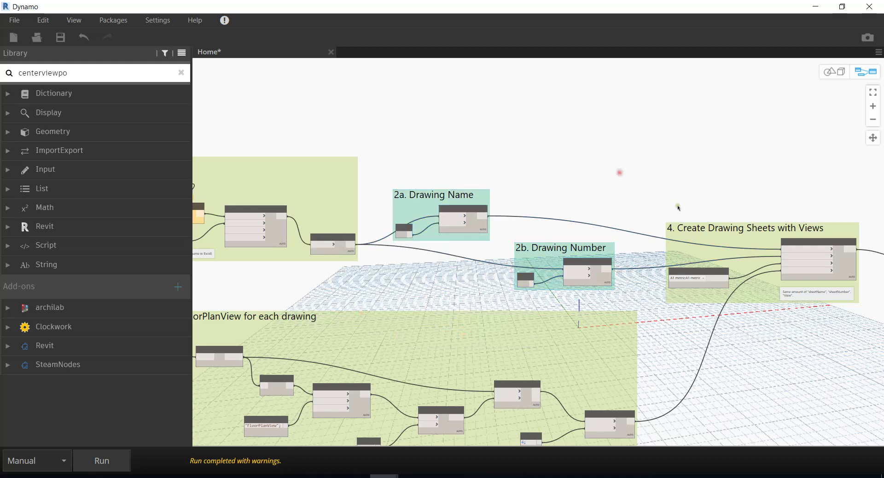
# Colour the sheet creation group 4 pink and the viewport group 5 orange
pyautogui.moveTo(599, 180); pyautogui.dragTo(518, 151, button='middle')
pyautogui.click(672, 220)
pyautogui.rightClick(672, 219)
pyautogui.click(570, 282)
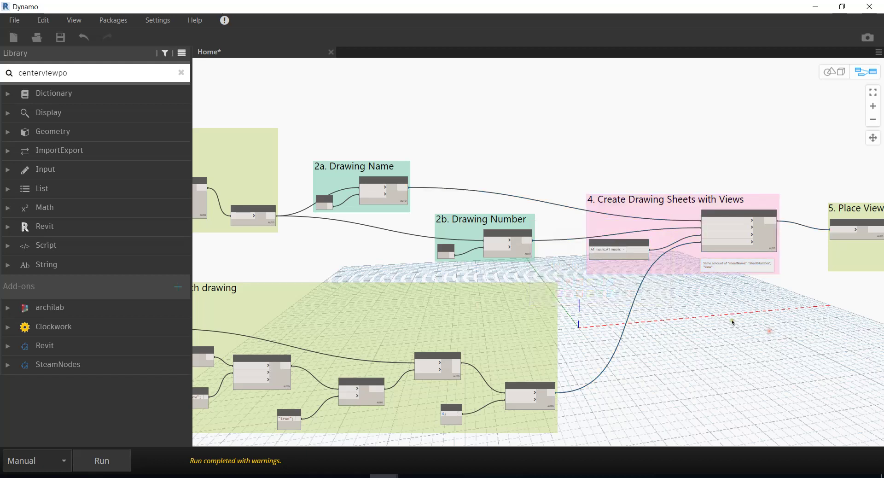
pyautogui.moveTo(759, 330); pyautogui.dragTo(582, 310, button='middle')
pyautogui.click(706, 233)
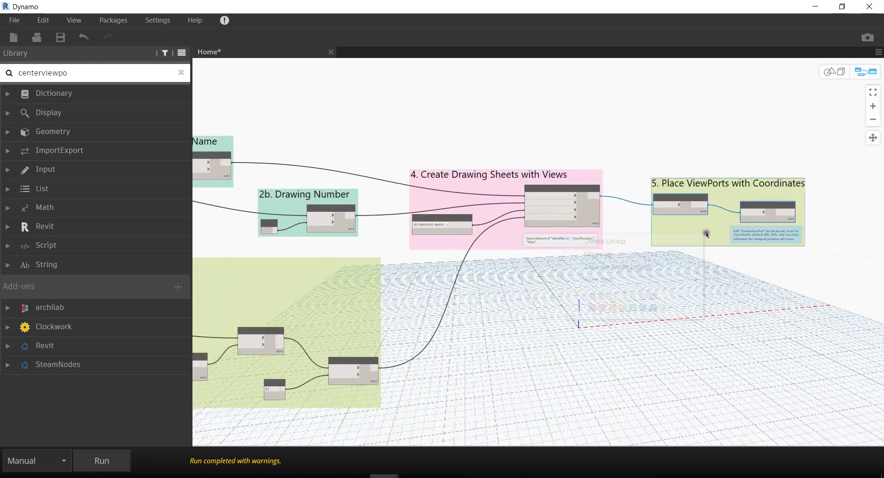
pyautogui.rightClick(704, 234)
pyautogui.click(616, 302)
# Colour the floor plan extraction group 3 light blue and hide the node library
pyautogui.moveTo(501, 310); pyautogui.dragTo(753, 296, button='middle')
pyautogui.click(536, 280)
pyautogui.rightClick(536, 280)
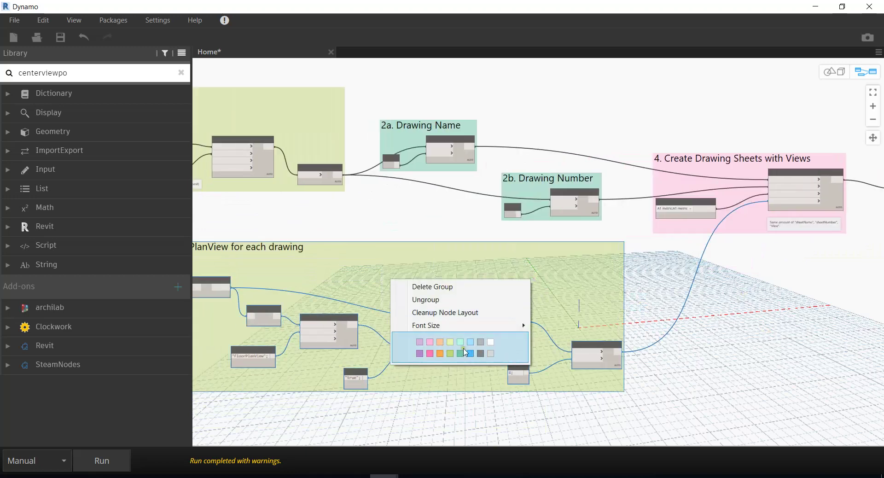
pyautogui.click(466, 346)
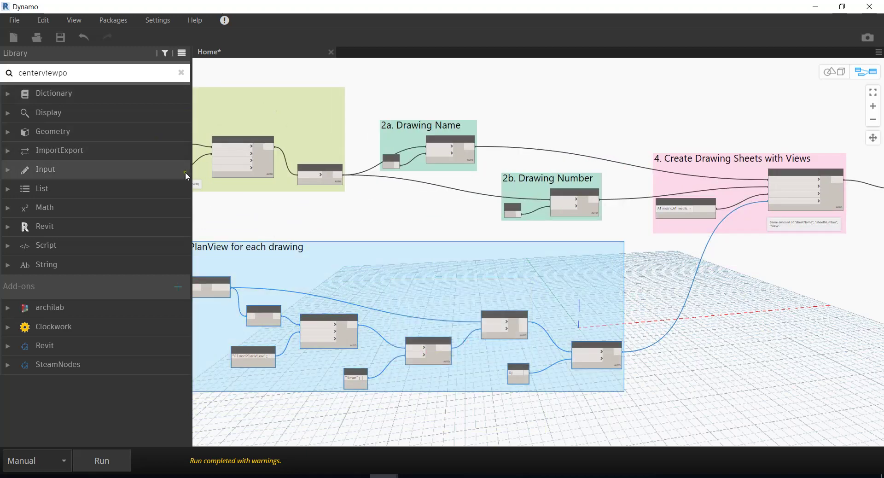
pyautogui.hotkey('ctrl', 'shift', 'Up')
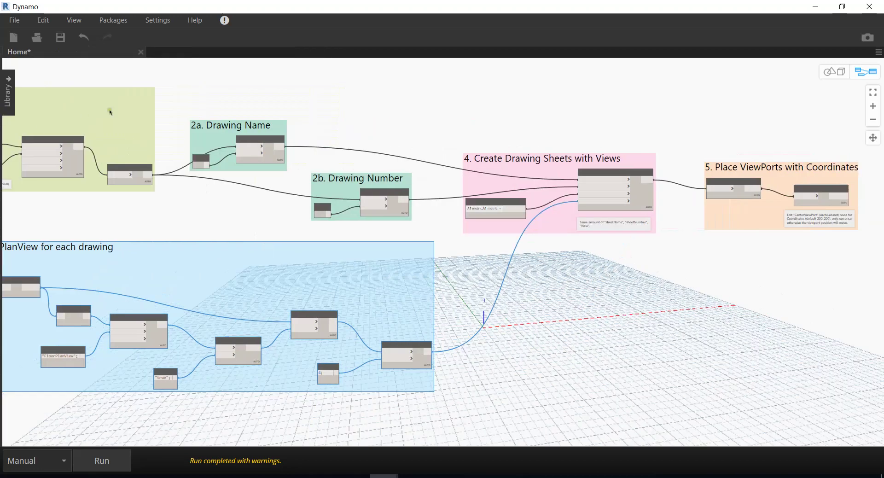
pyautogui.scroll(-2, 614, 96)
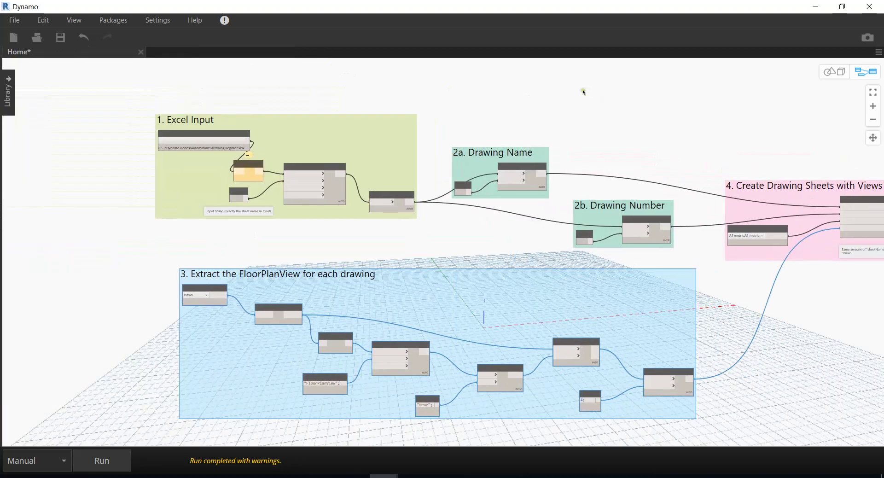
pyautogui.scroll(-2, 580, 92)
pyautogui.scroll(-1, 520, 126)
pyautogui.moveTo(582, 104); pyautogui.dragTo(477, 123, button='middle')
pyautogui.click(266, 156)
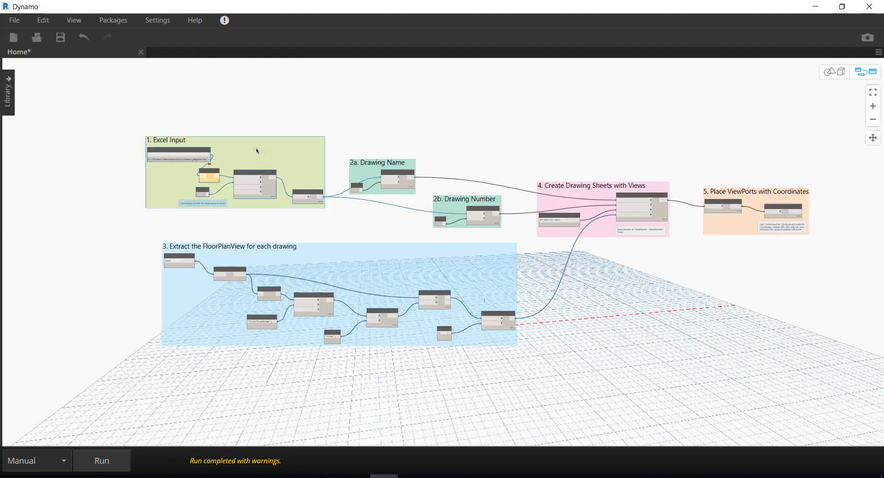
pyautogui.scroll(3, 257, 151)
pyautogui.scroll(3, 257, 150)
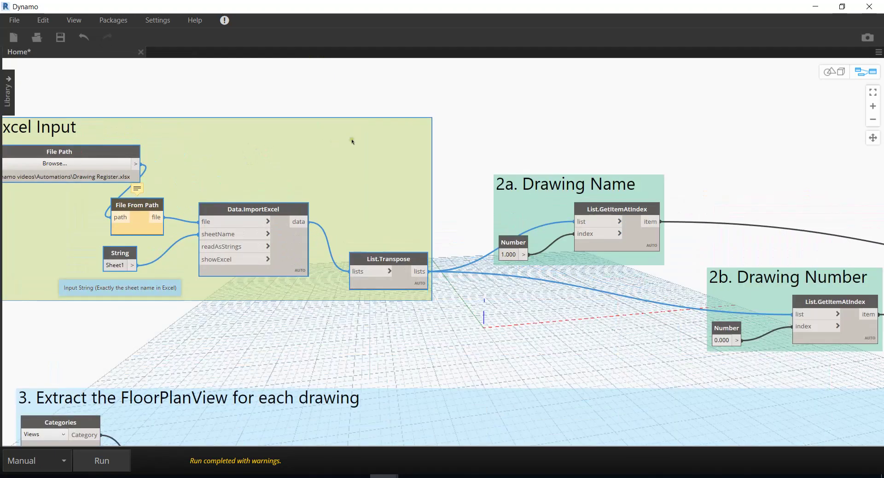
pyautogui.scroll(-3, 352, 141)
pyautogui.scroll(-3, 578, 134)
pyautogui.scroll(-1, 572, 123)
pyautogui.moveTo(572, 123); pyautogui.dragTo(514, 126, button='middle')
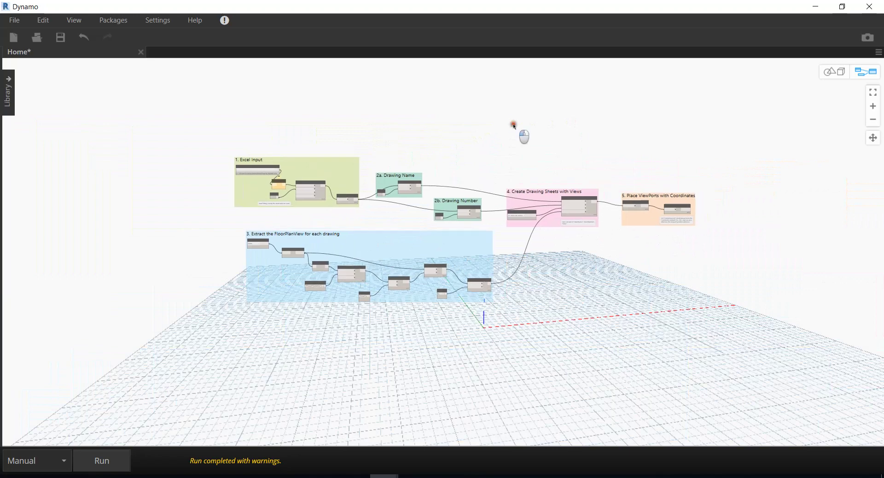
pyautogui.hotkey('ctrl', 'l')
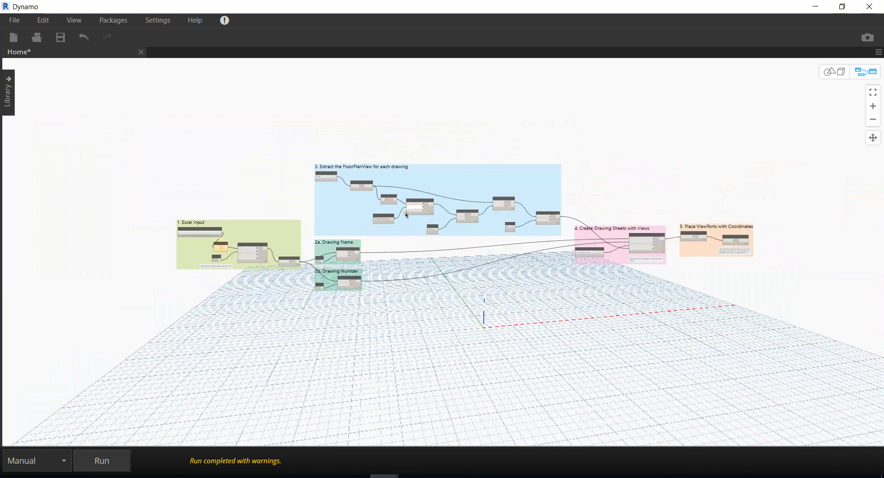
pyautogui.scroll(2, 378, 216)
pyautogui.hotkey('ctrl', 'z')
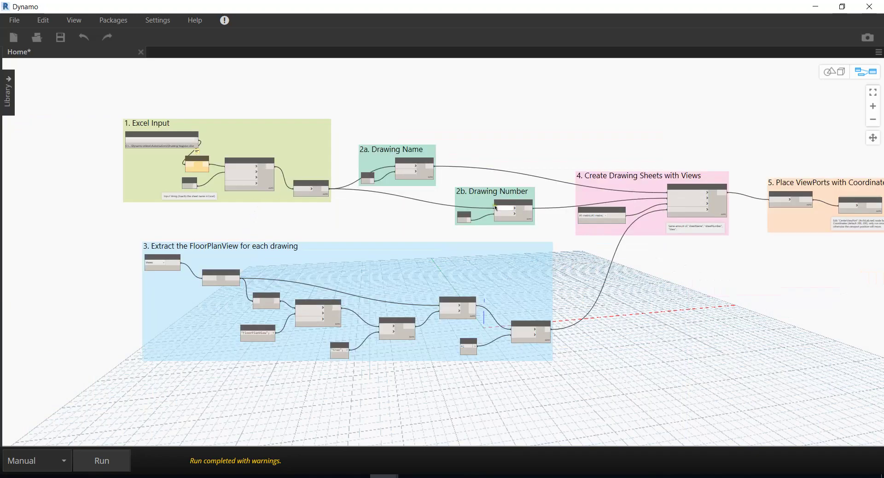
pyautogui.scroll(-3, 496, 249)
pyautogui.scroll(1, 474, 230)
pyautogui.scroll(1, 451, 211)
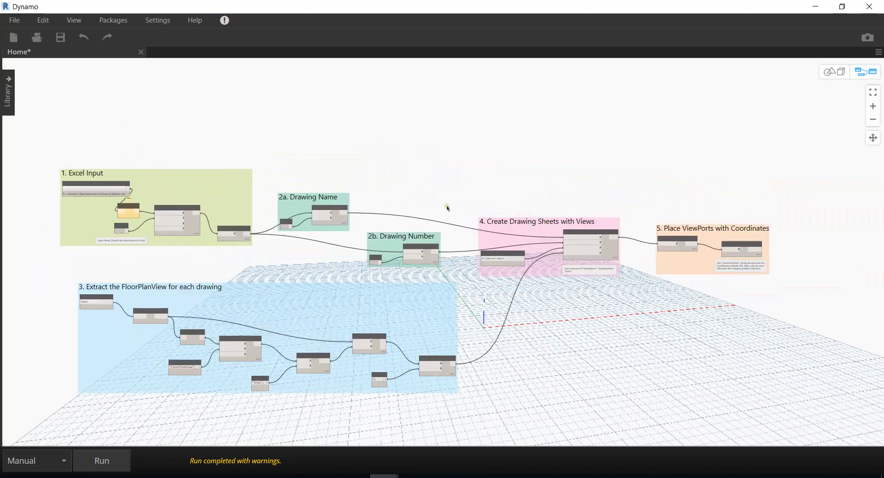
pyautogui.scroll(1, 449, 209)
pyautogui.scroll(1, 458, 193)
pyautogui.scroll(-2, 466, 161)
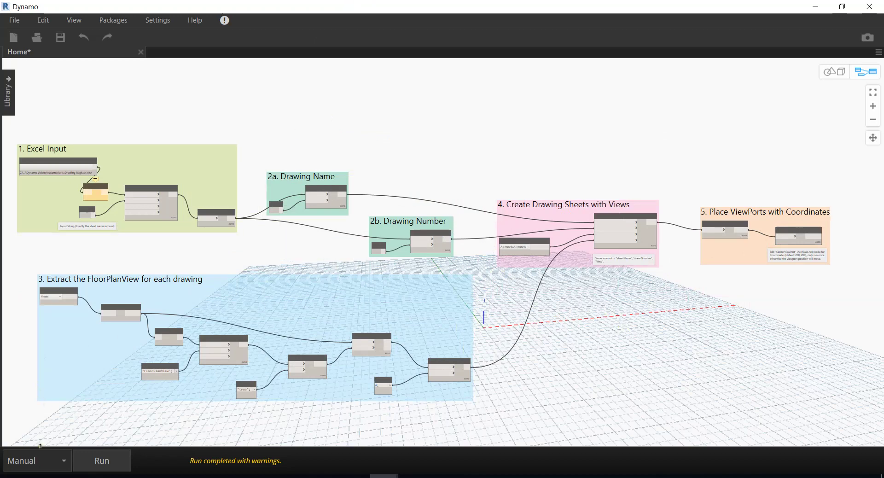
pyautogui.click(95, 459)
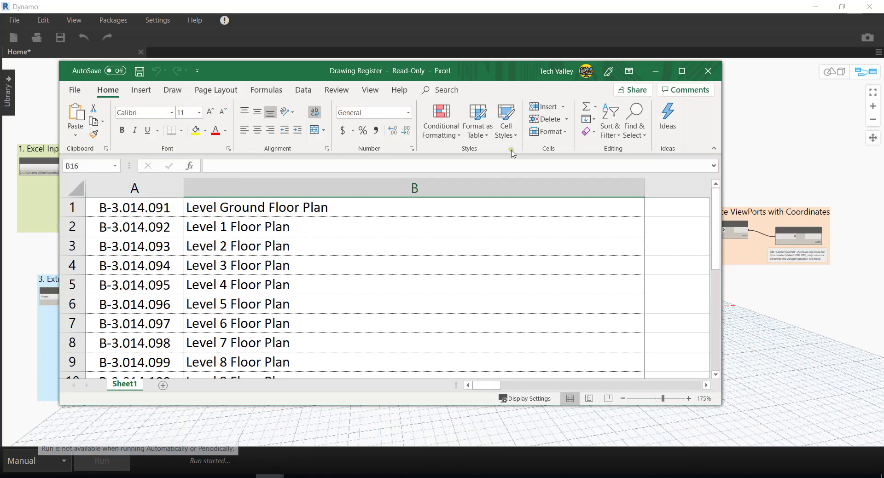
# Close the Drawing Register in Excel and minimize Dynamo to return to Revit
pyautogui.click(701, 69)
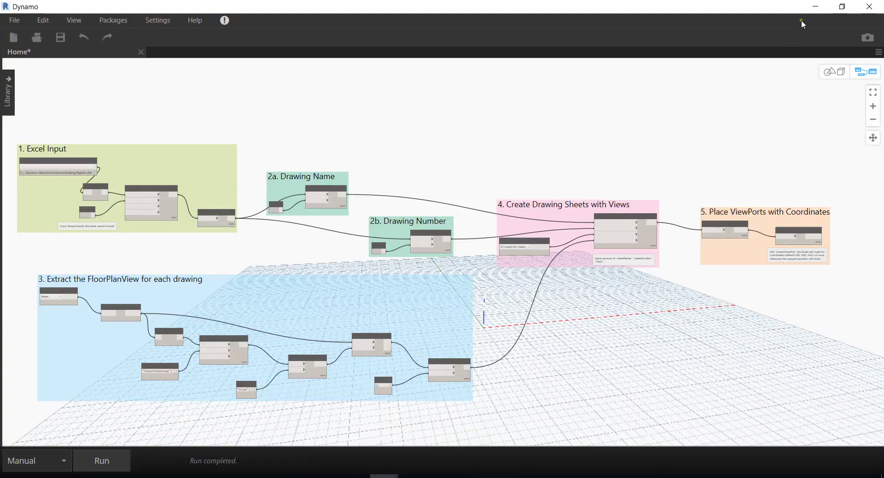
pyautogui.click(815, 6)
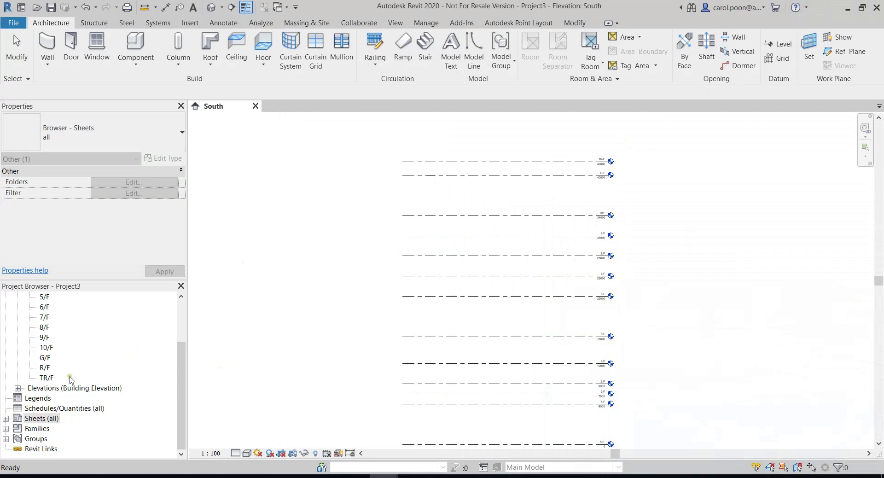
# Expand Sheets (all) and compare sheets B-3.014.091 to B-3.014.103 against the Drawing Register
pyautogui.scroll(2, 71, 380)
pyautogui.scroll(-2, 71, 380)
pyautogui.click(6, 418)
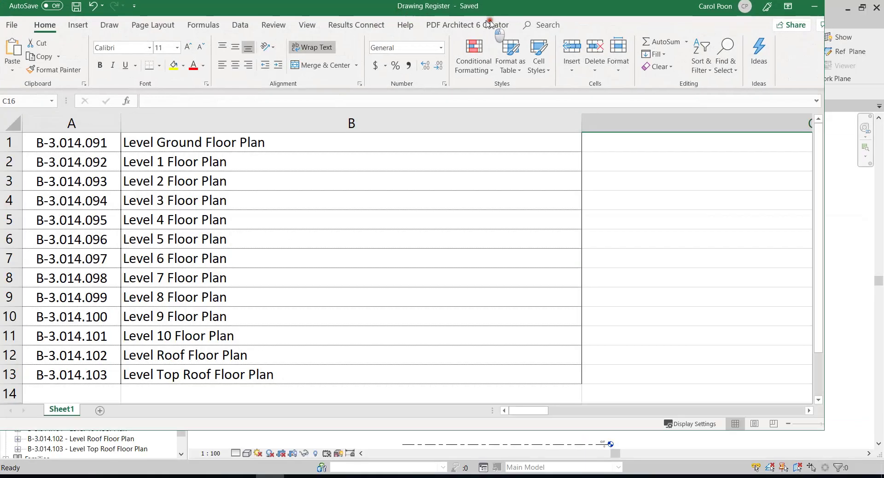
pyautogui.moveTo(489, 23); pyautogui.dragTo(805, 77)
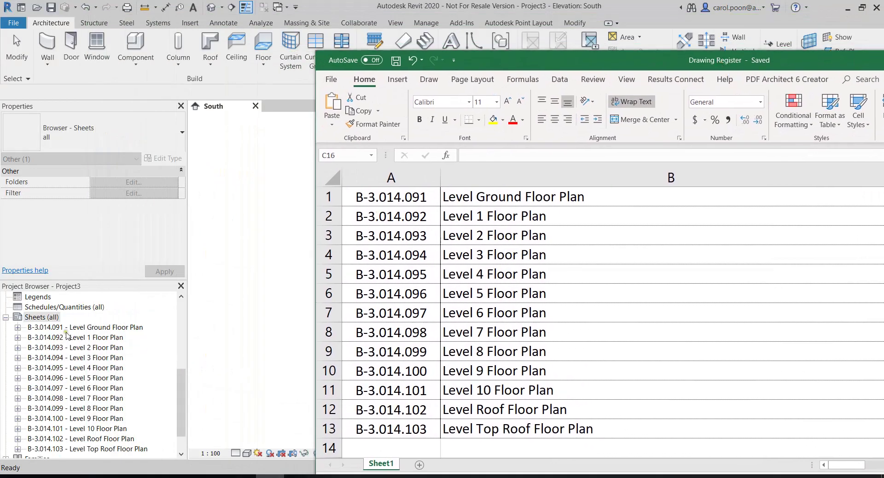
pyautogui.doubleClick(725, 59)
pyautogui.click(837, 59)
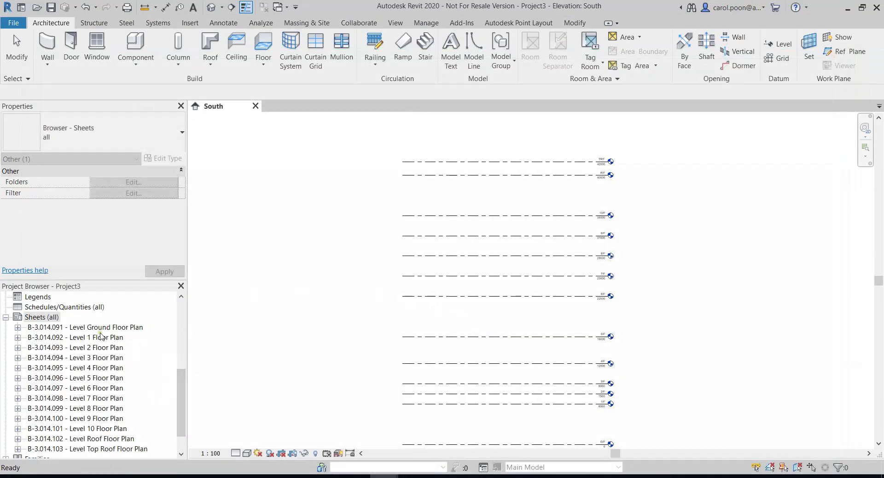
pyautogui.click(51, 327)
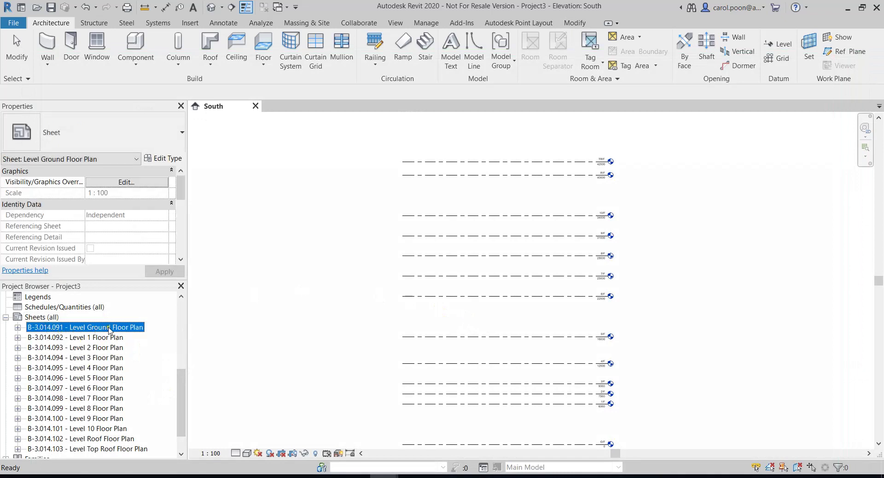
# Open sheet B-3.014.091 Level Ground Floor Plan and check its viewport and title block
pyautogui.doubleClick(109, 328)
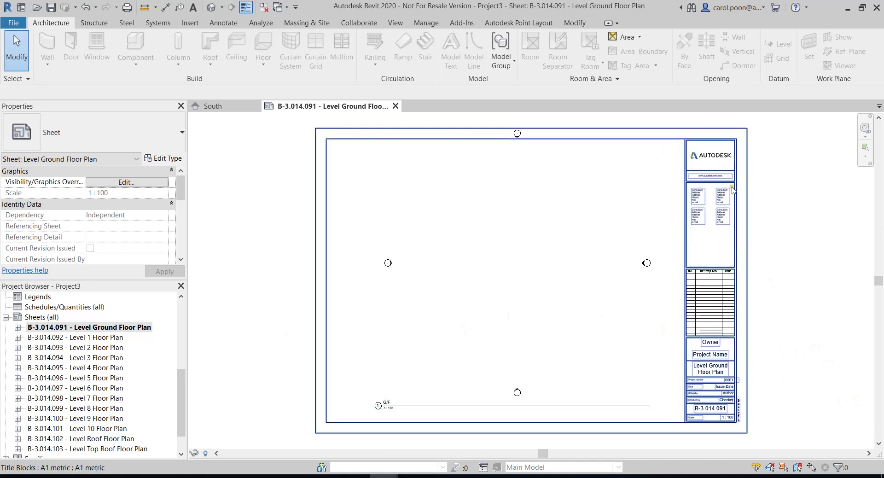
pyautogui.click(627, 315)
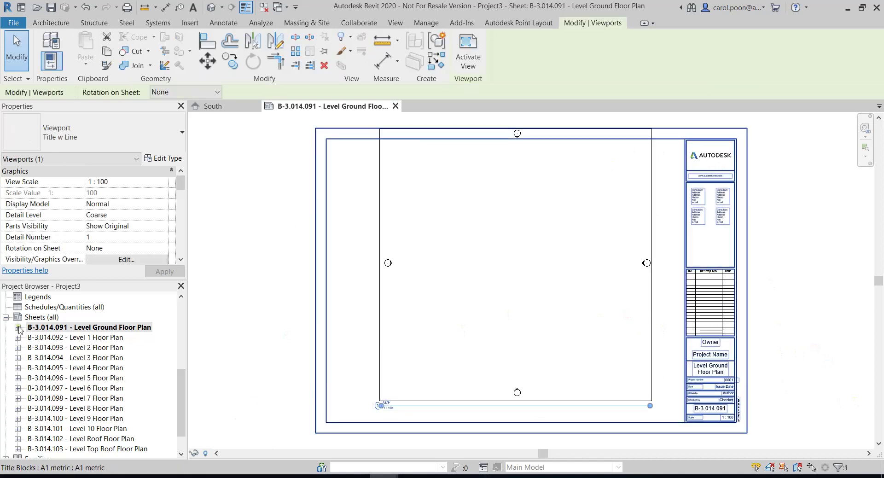
pyautogui.click(18, 327)
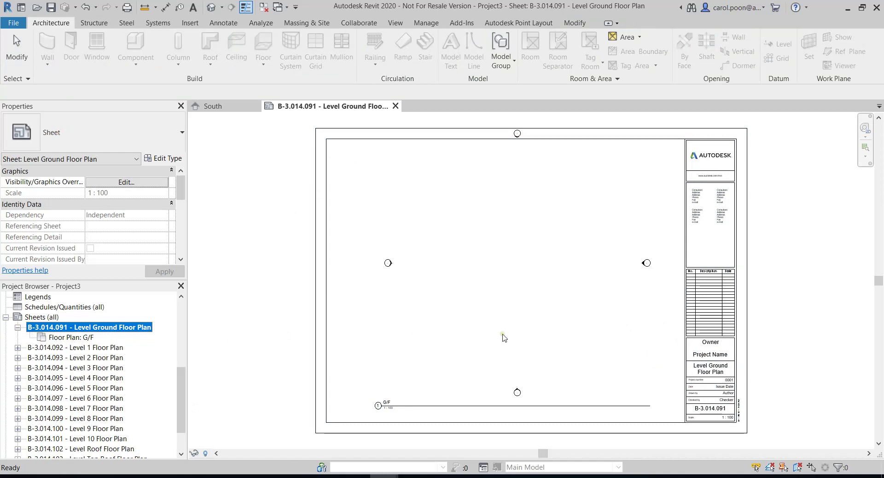
pyautogui.click(503, 337)
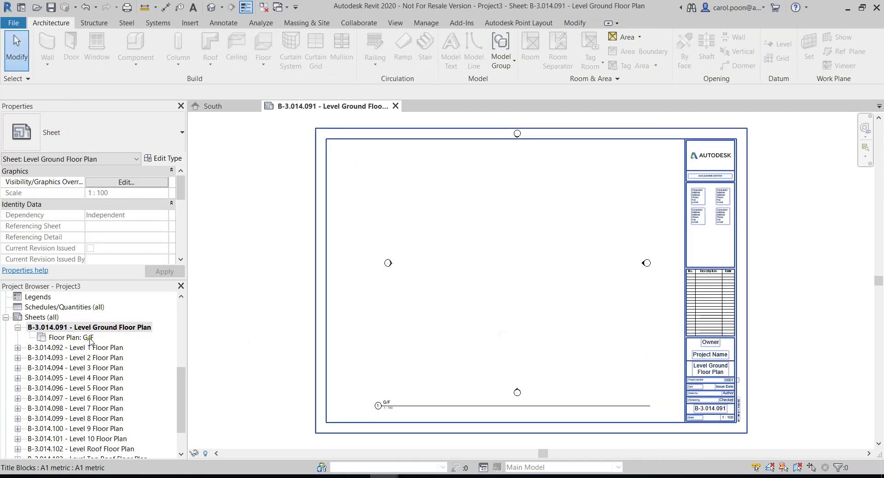
pyautogui.click(814, 411)
# Zoom into the title block details, then open sheet B-3.014.097 Level 6 Floor Plan
pyautogui.scroll(1, 785, 430)
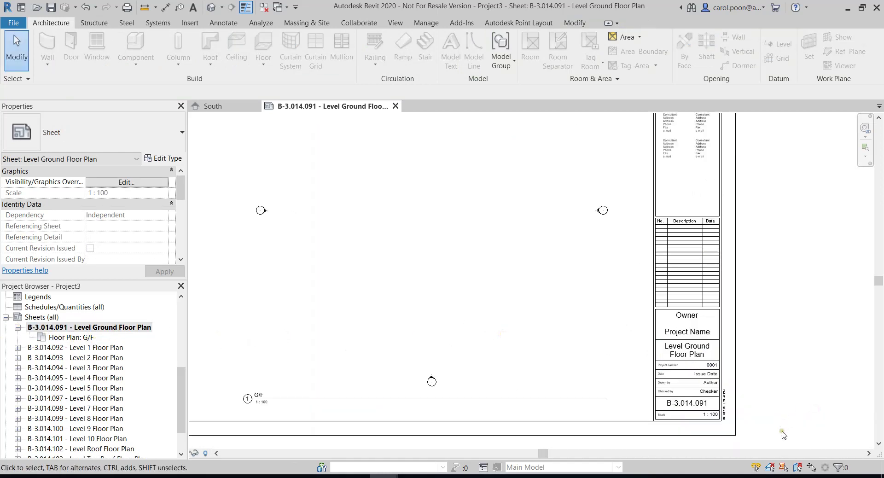
pyautogui.scroll(2, 782, 429)
pyautogui.scroll(2, 791, 421)
pyautogui.moveTo(790, 417); pyautogui.dragTo(793, 392, button='middle')
pyautogui.scroll(1, 666, 235)
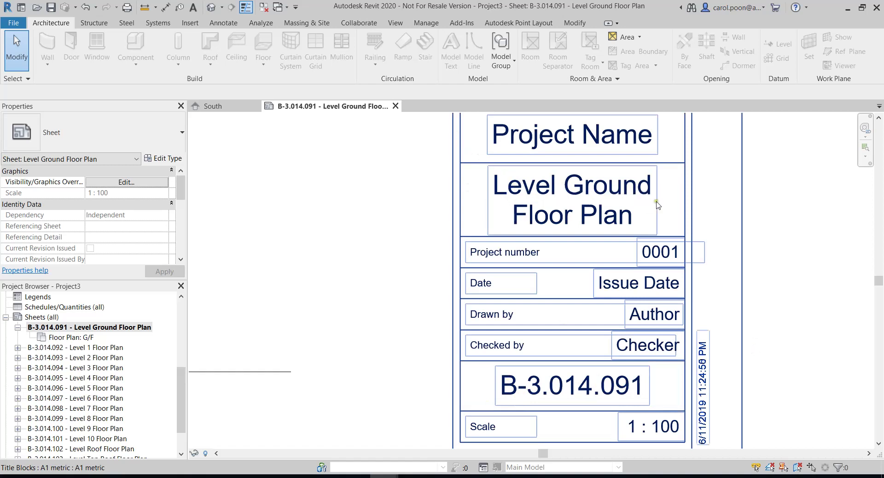
pyautogui.press('Escape')
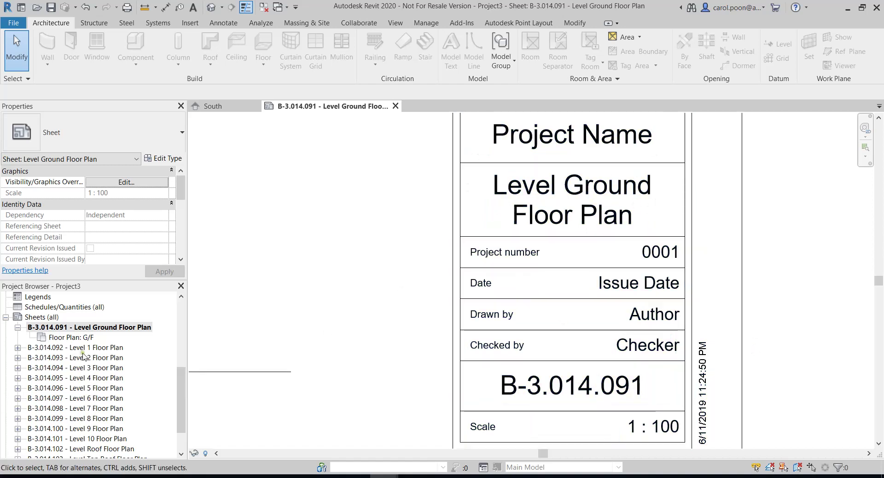
pyautogui.doubleClick(59, 401)
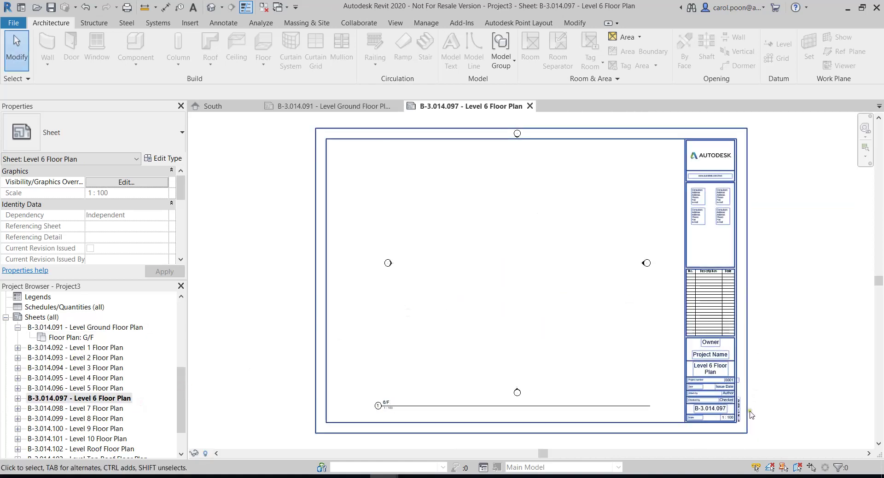
# Inspect the title block on sheet B-3.014.097 Level 6 Floor Plan
pyautogui.scroll(1, 750, 410)
pyautogui.scroll(1, 755, 412)
pyautogui.scroll(1, 755, 414)
pyautogui.scroll(1, 662, 450)
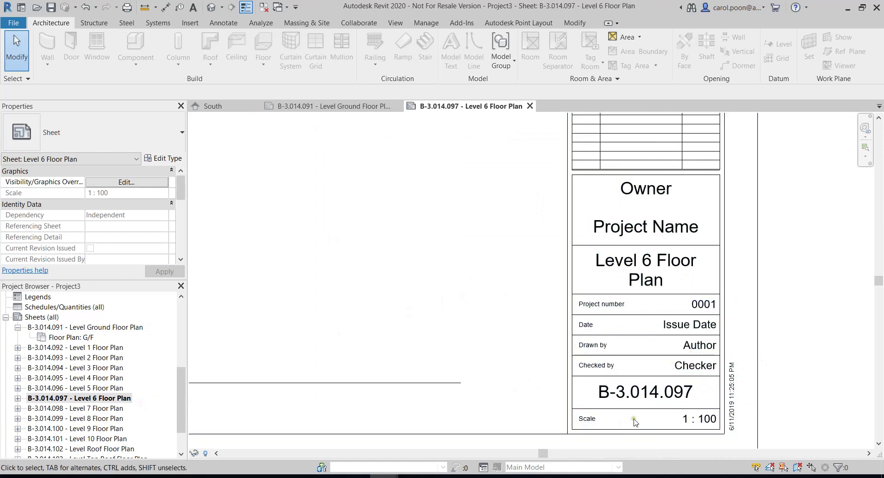
pyautogui.scroll(1, 633, 420)
pyautogui.click(643, 394)
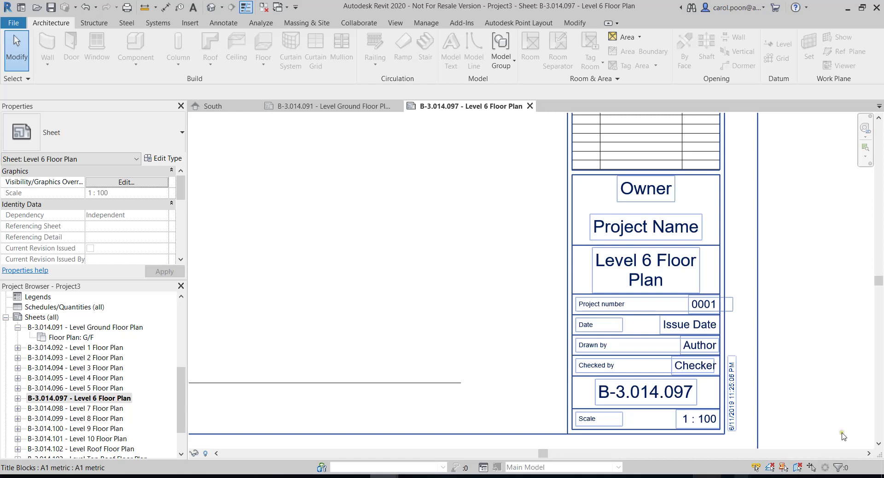
pyautogui.click(523, 300)
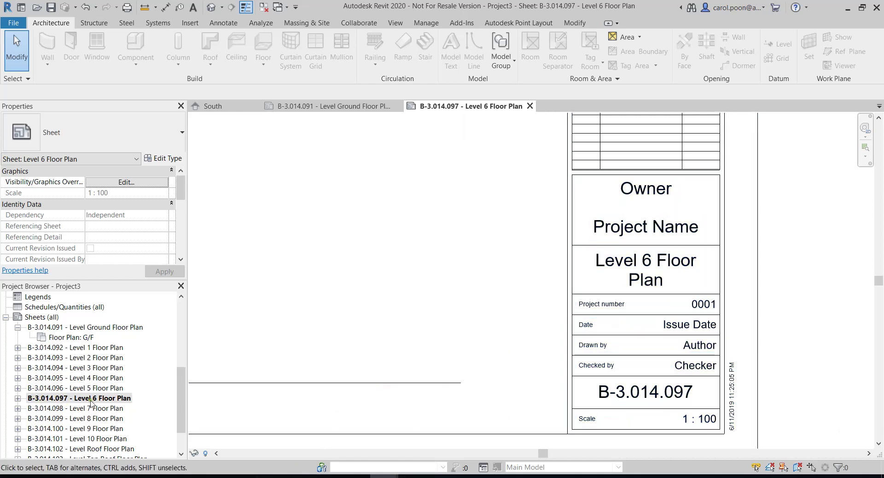
# Inspect the Level 6 sheet's viewport and confirm it holds the 6/F view
pyautogui.scroll(-2, 635, 426)
pyautogui.scroll(-1, 676, 287)
pyautogui.scroll(-1, 658, 271)
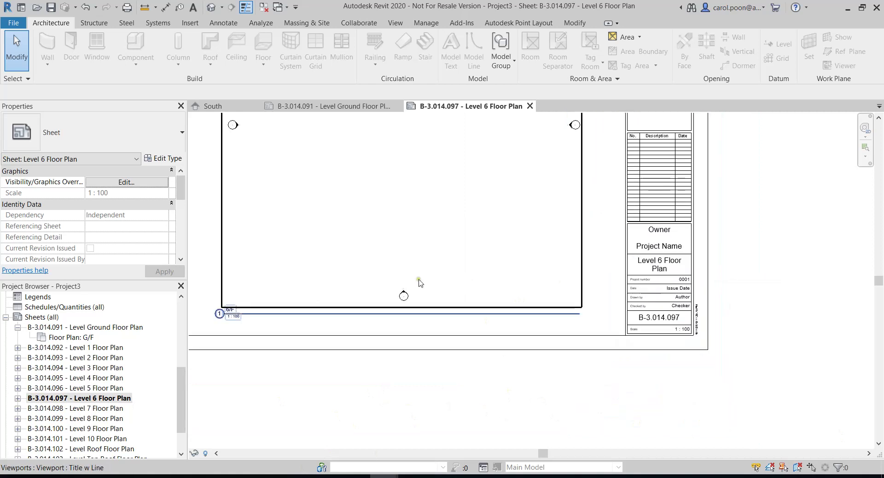
pyautogui.click(419, 282)
pyautogui.click(18, 398)
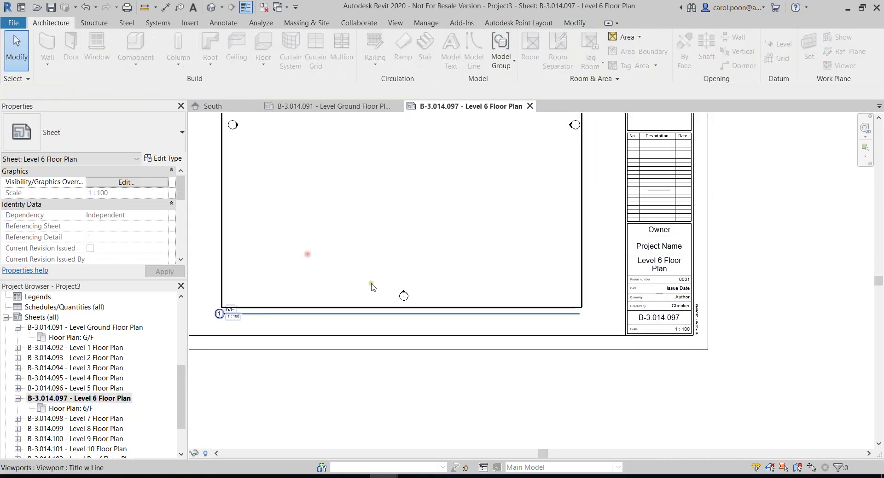
pyautogui.moveTo(366, 276); pyautogui.dragTo(388, 317, button='middle')
pyautogui.click(388, 317)
pyautogui.moveTo(180, 189); pyautogui.dragTo(183, 224)
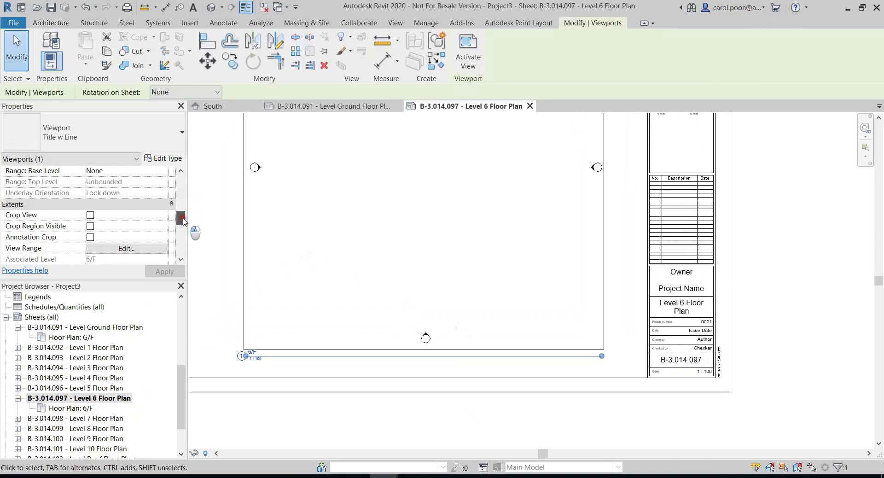
pyautogui.scroll(-2, 485, 401)
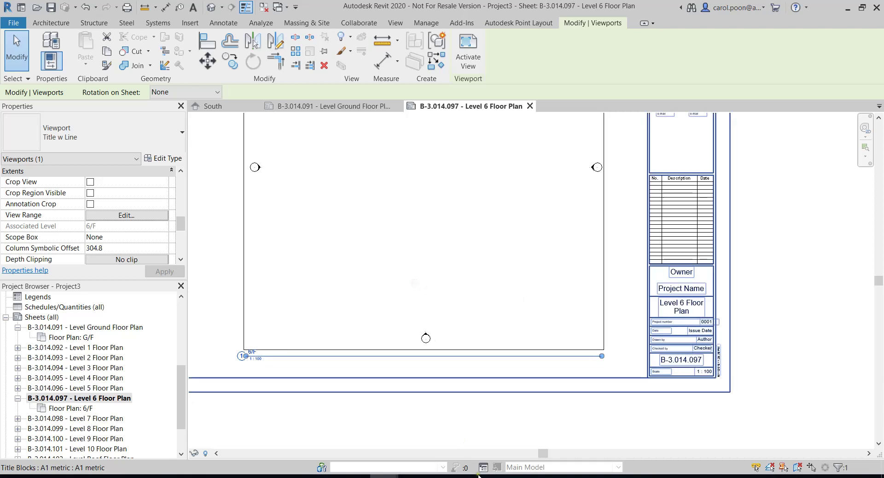
pyautogui.moveTo(729, 352); pyautogui.dragTo(754, 400, button='middle')
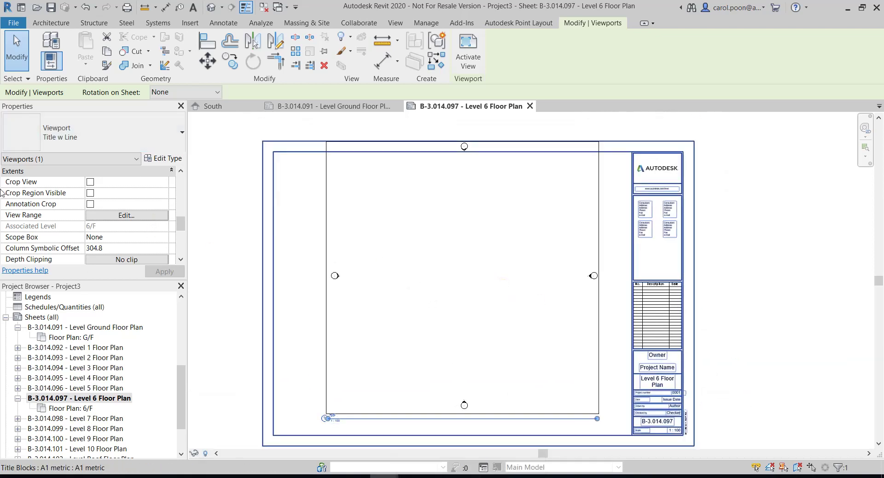
pyautogui.moveTo(177, 225); pyautogui.dragTo(181, 233)
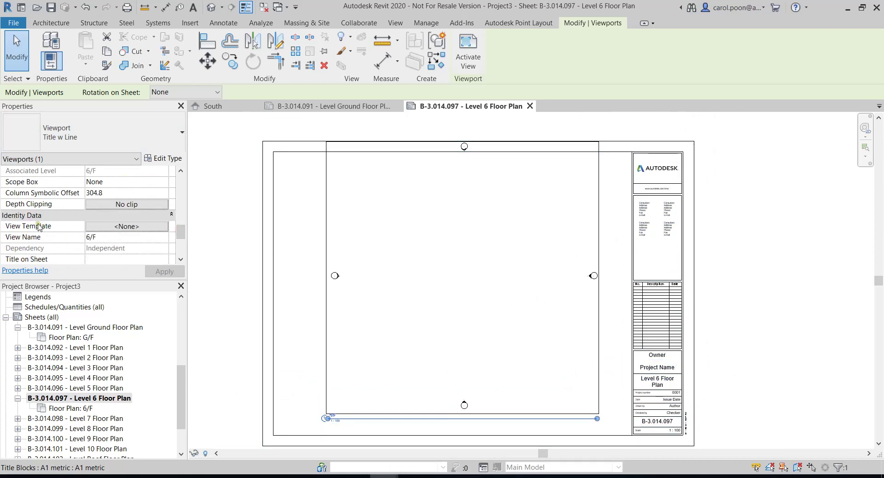
pyautogui.moveTo(180, 232); pyautogui.dragTo(180, 223)
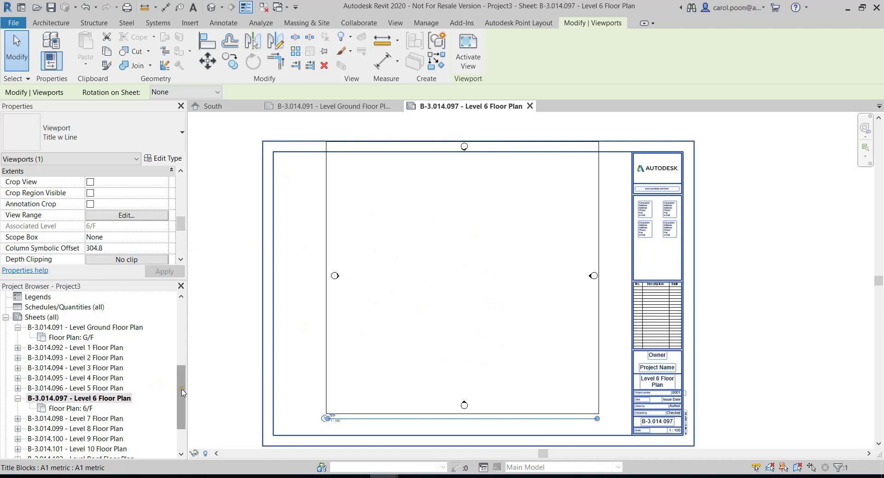
# Collapse the Level 6 and Ground Floor sheet entries and bring Dynamo back
pyautogui.click(18, 397)
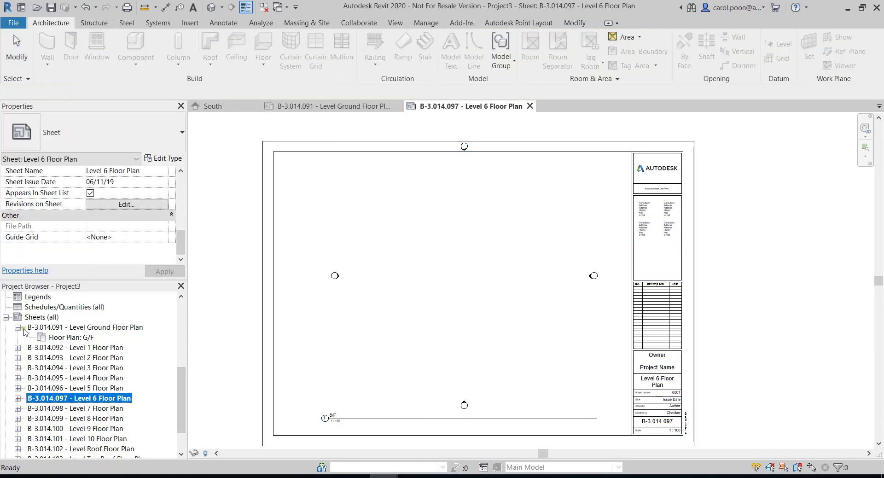
pyautogui.click(17, 326)
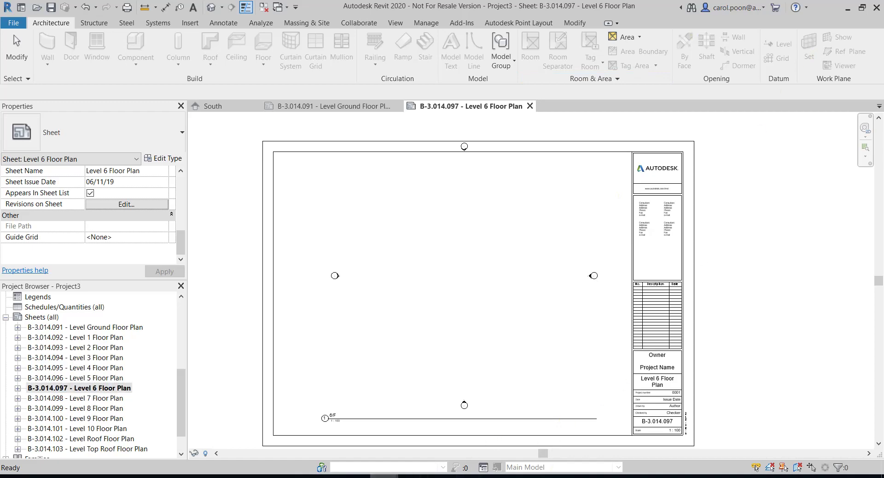
pyautogui.moveTo(383, 475)
pyautogui.click(463, 446)
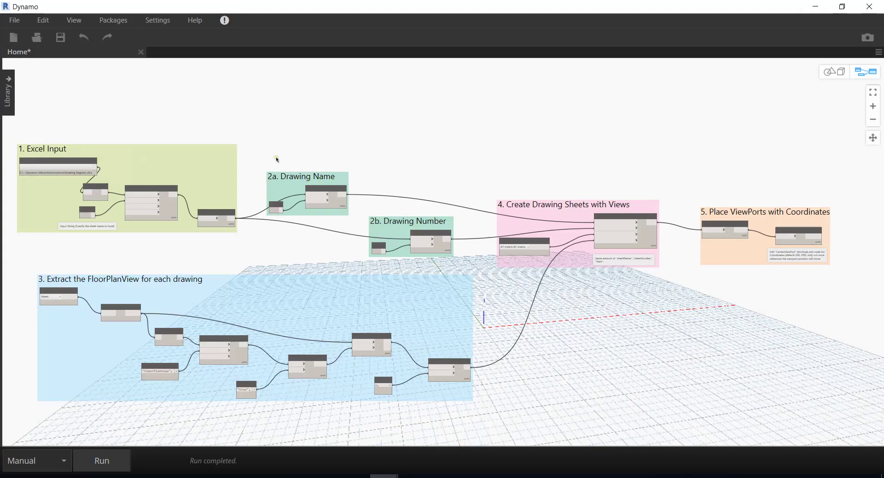
pyautogui.moveTo(242, 142); pyautogui.dragTo(272, 127, button='middle')
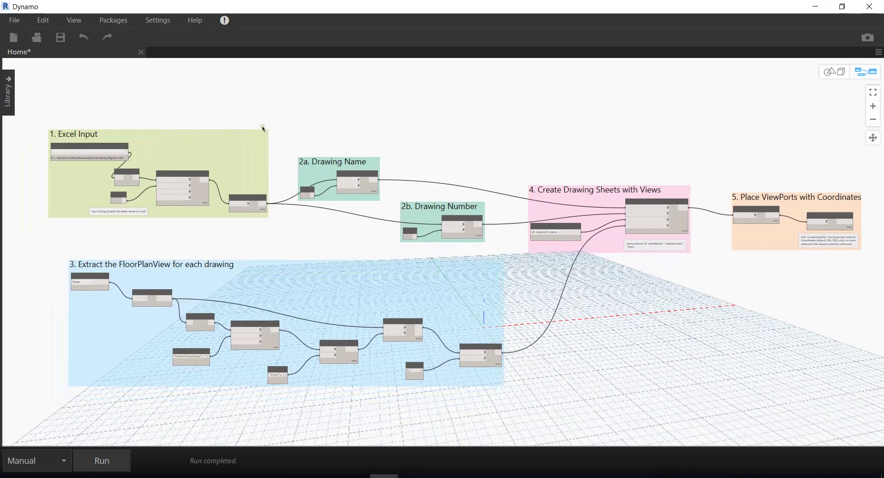
pyautogui.scroll(2, 106, 188)
pyautogui.scroll(3, 106, 188)
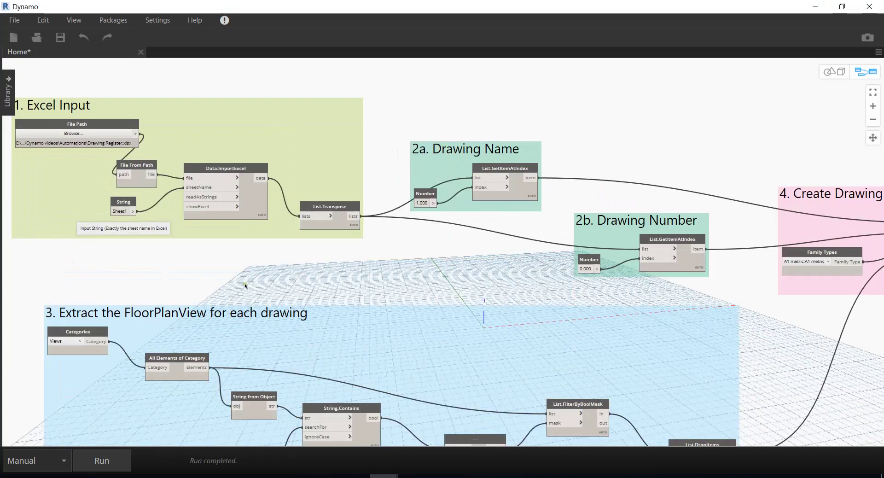
pyautogui.scroll(2, 245, 285)
pyautogui.scroll(3, 291, 222)
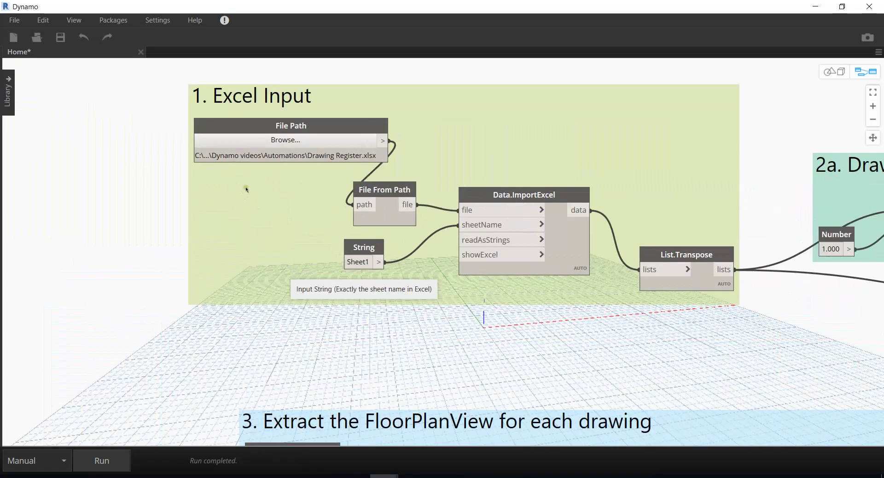
pyautogui.scroll(1, 265, 102)
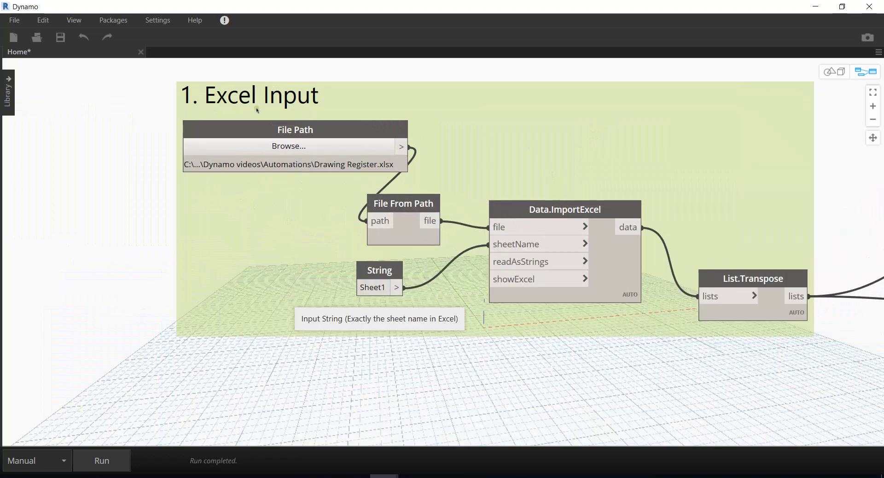
pyautogui.scroll(1, 276, 94)
pyautogui.moveTo(476, 105)
pyautogui.mouseDown(button='middle')
pyautogui.moveTo(344, 111)
pyautogui.moveTo(357, 112)
pyautogui.mouseUp(button='middle')
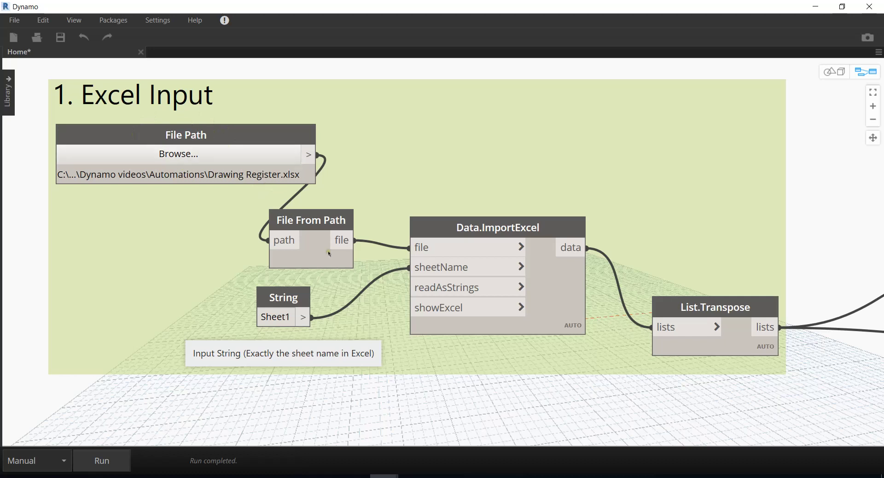
pyautogui.moveTo(634, 234)
pyautogui.mouseDown(button='middle')
pyautogui.moveTo(615, 210)
pyautogui.moveTo(588, 215)
pyautogui.mouseUp(button='middle')
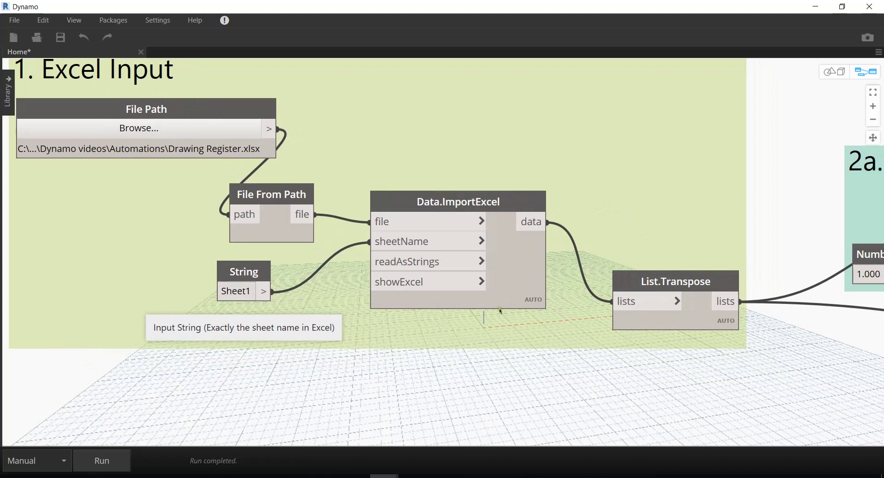
pyautogui.moveTo(573, 325)
pyautogui.click(535, 323)
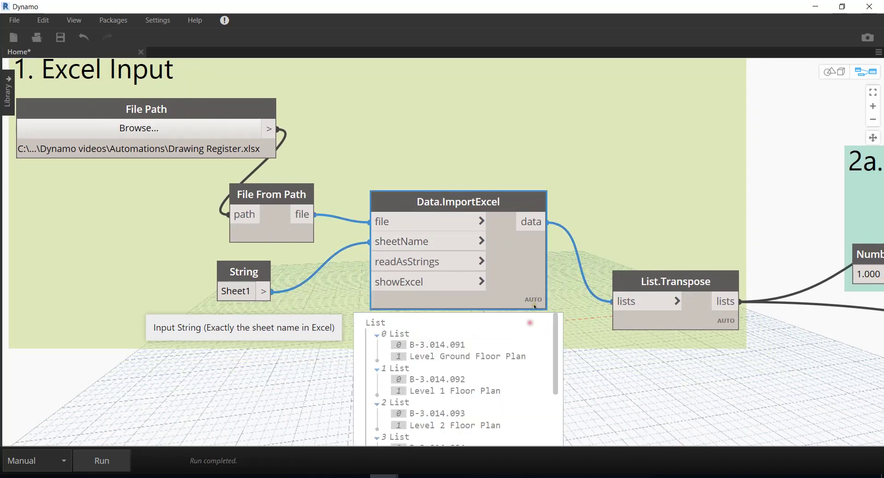
pyautogui.moveTo(568, 362); pyautogui.dragTo(516, 261, button='middle')
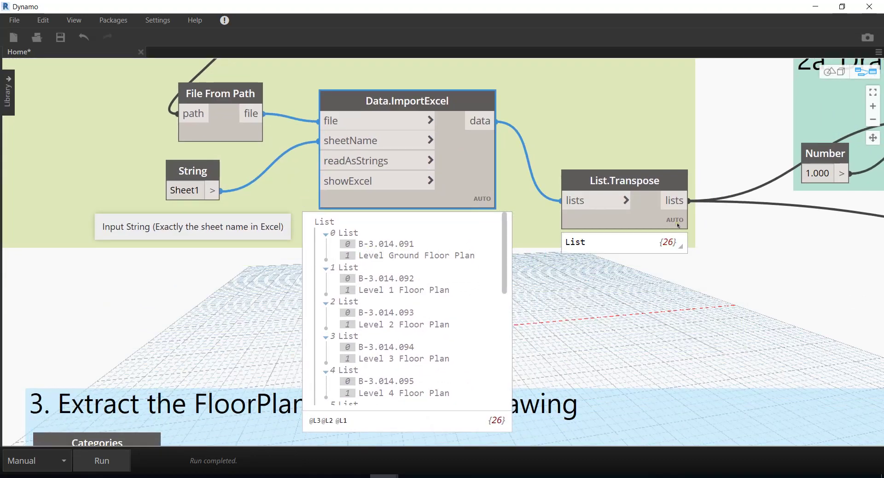
pyautogui.click(674, 242)
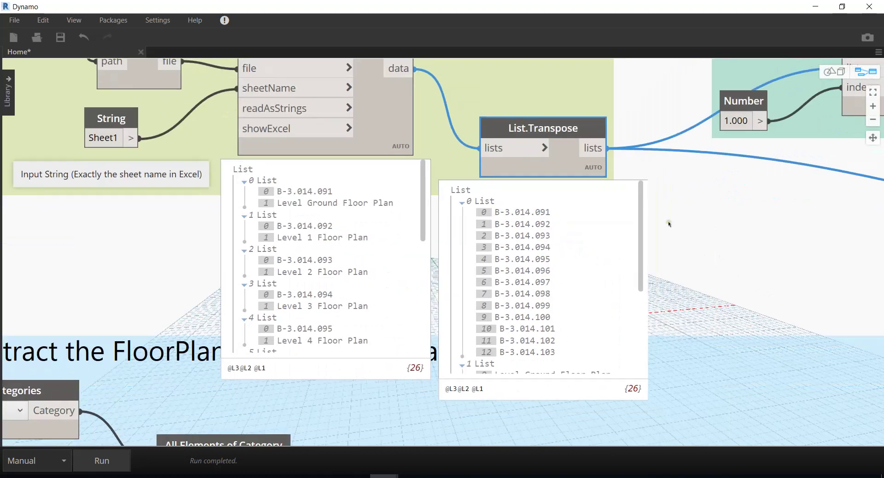
pyautogui.moveTo(767, 290); pyautogui.dragTo(666, 221, button='middle')
pyautogui.moveTo(611, 324)
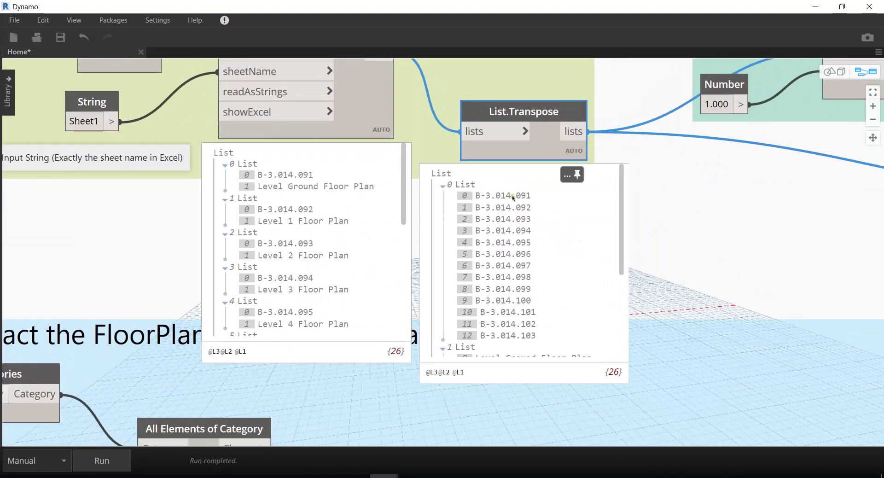
pyautogui.scroll(-2, 515, 249)
pyautogui.scroll(-2, 548, 293)
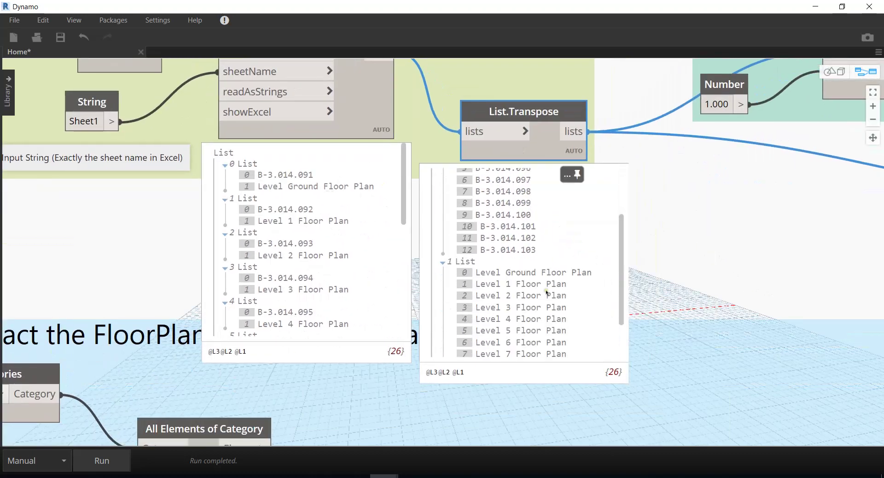
pyautogui.scroll(-3, 547, 290)
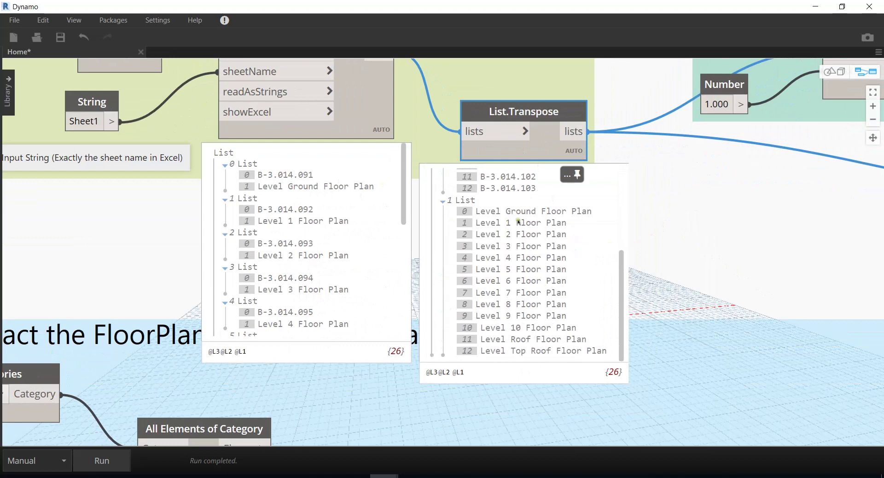
pyautogui.click(385, 147)
pyautogui.click(573, 176)
pyautogui.scroll(-3, 573, 176)
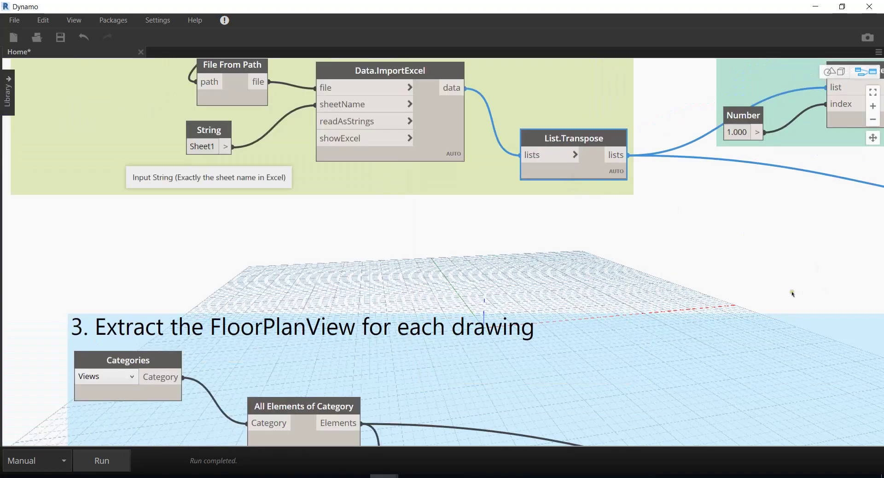
pyautogui.moveTo(778, 276); pyautogui.dragTo(376, 353, button='middle')
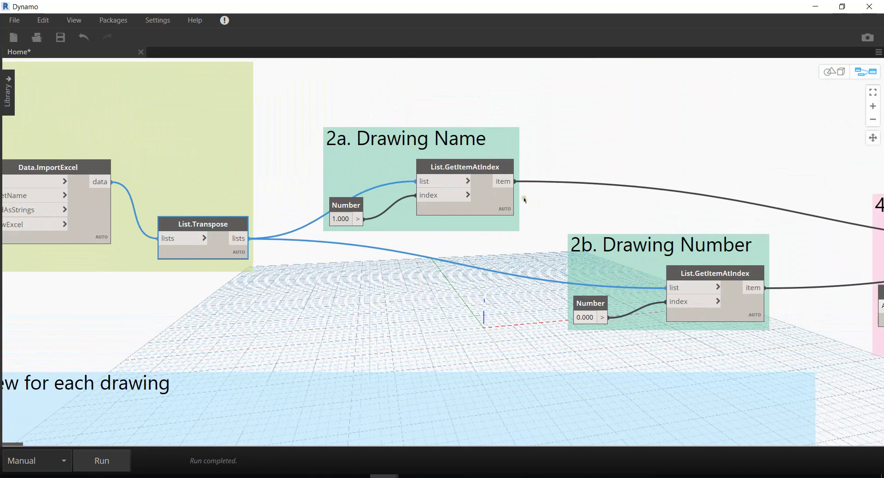
# Expand previews of the drawing names, transposed register list and drawing numbers B-3.014.091–103
pyautogui.click(501, 173)
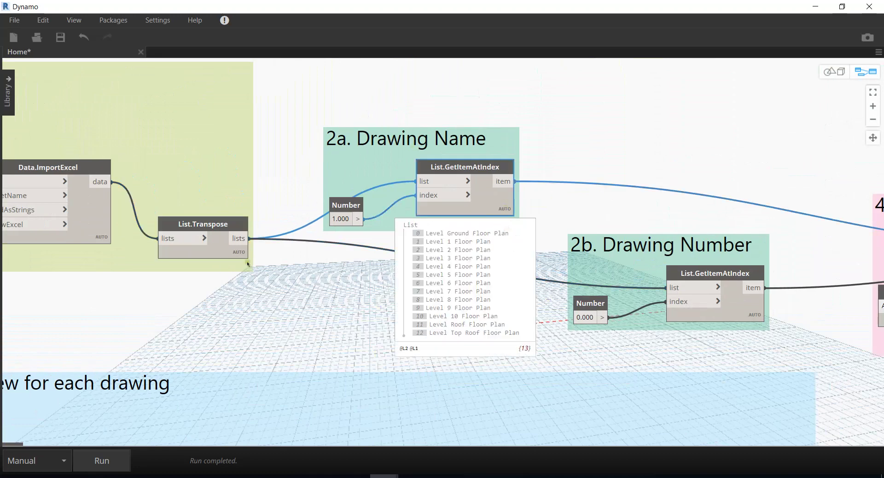
pyautogui.click(238, 255)
pyautogui.moveTo(237, 223); pyautogui.dragTo(245, 182)
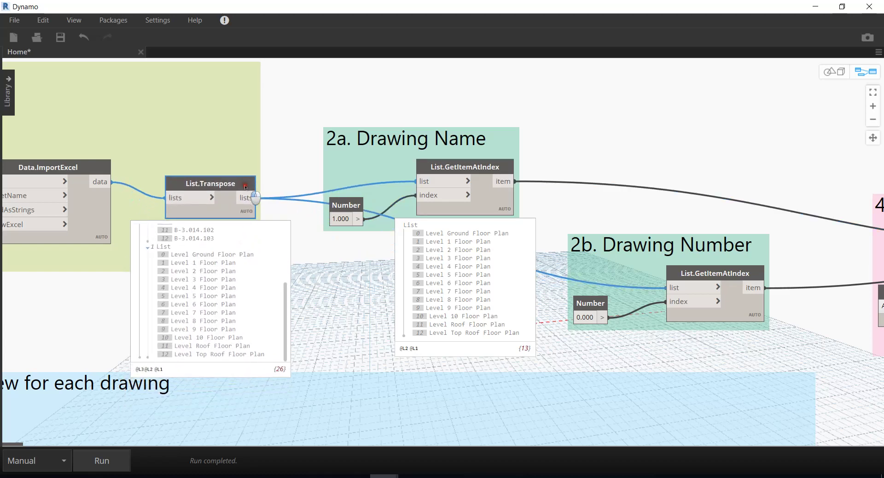
pyautogui.click(756, 318)
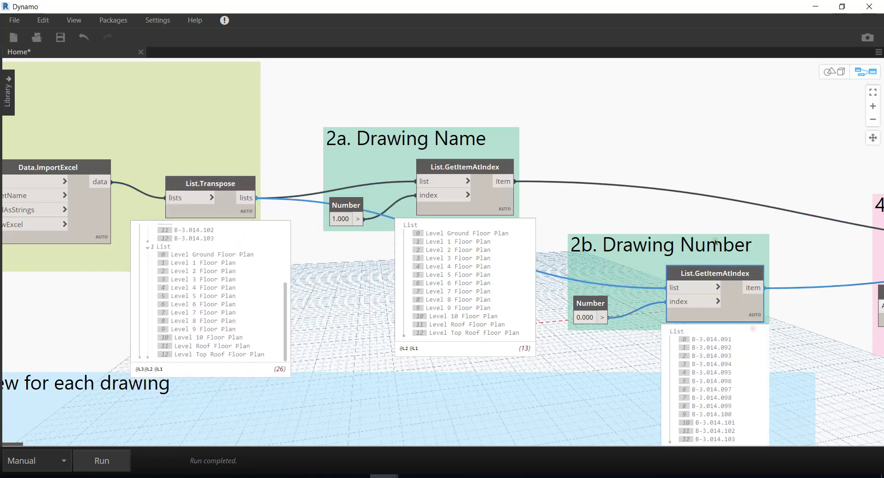
pyautogui.moveTo(774, 220); pyautogui.dragTo(671, 228, button='middle')
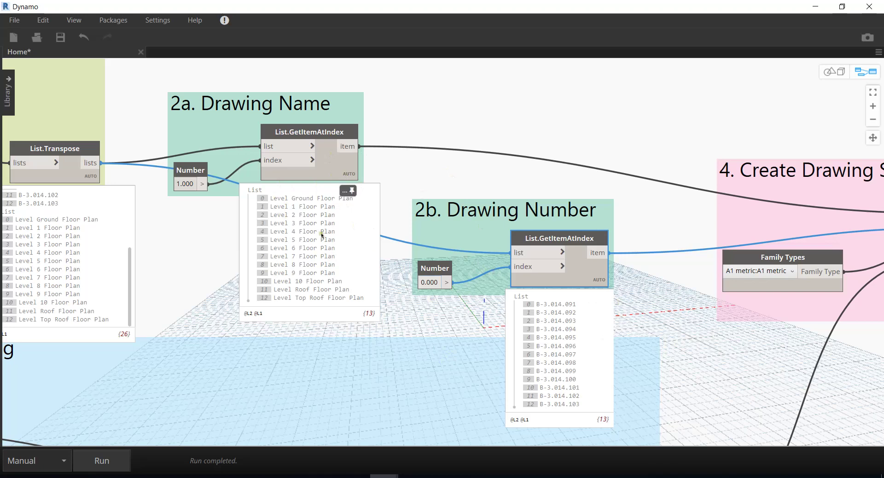
pyautogui.moveTo(174, 153); pyautogui.dragTo(368, 165, button='middle')
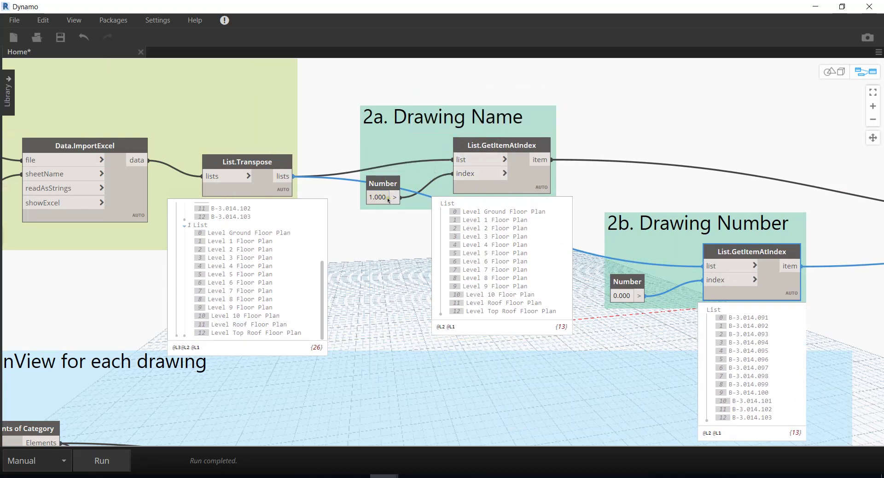
# Compare the Excel input, extraction and sheet-creation groups, then collapse the transposed list preview
pyautogui.scroll(3, 220, 248)
pyautogui.scroll(3, 207, 239)
pyautogui.scroll(2, 189, 223)
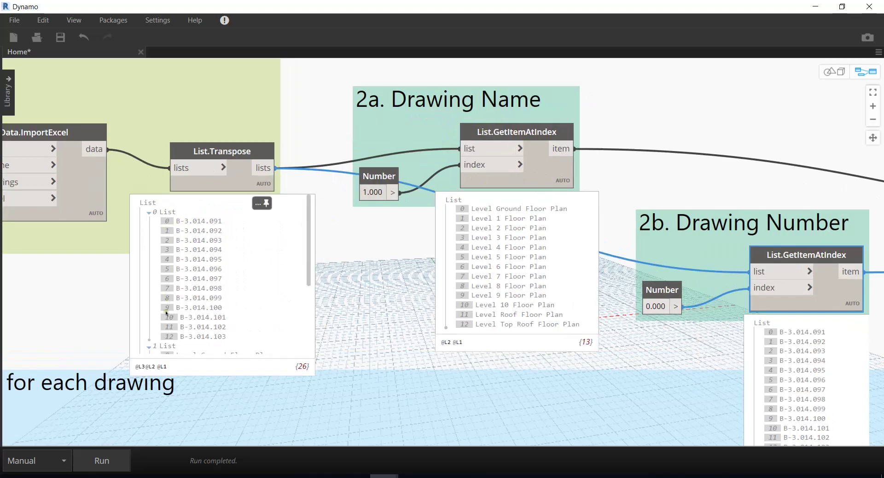
pyautogui.scroll(-1, 186, 345)
pyautogui.scroll(-2, 178, 330)
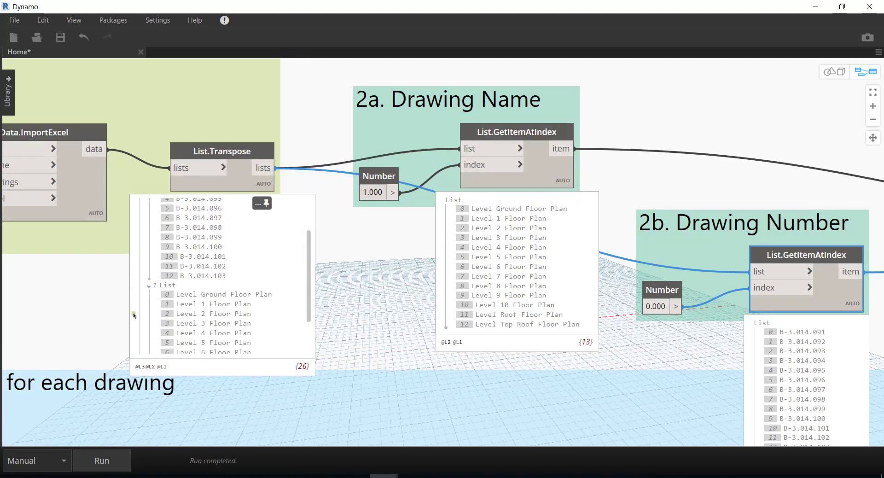
pyautogui.moveTo(495, 238)
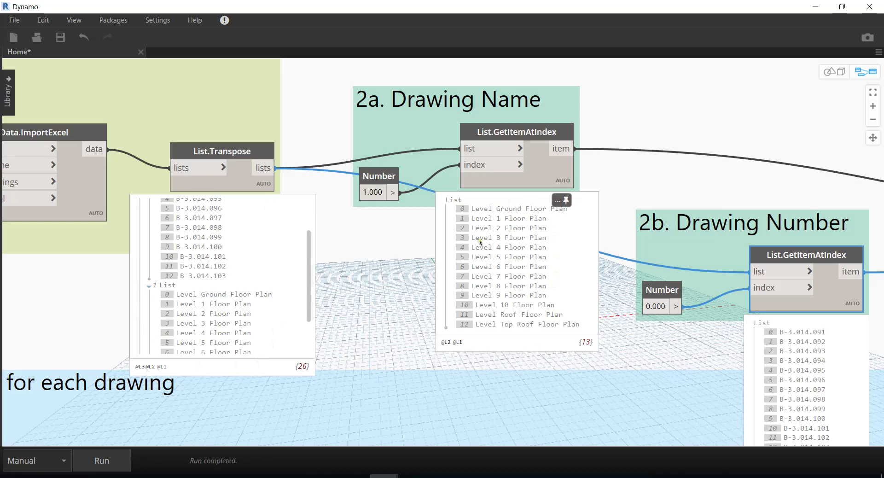
pyautogui.scroll(3, 194, 278)
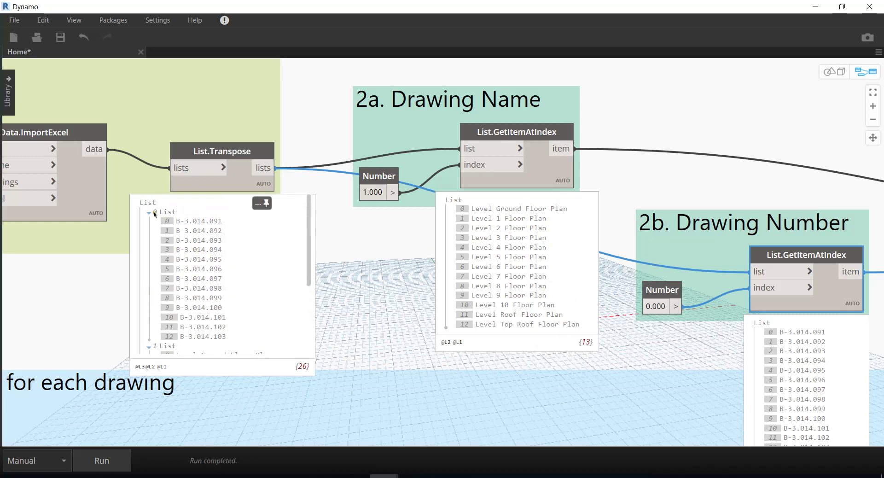
pyautogui.scroll(-2, 152, 291)
pyautogui.scroll(-1, 148, 307)
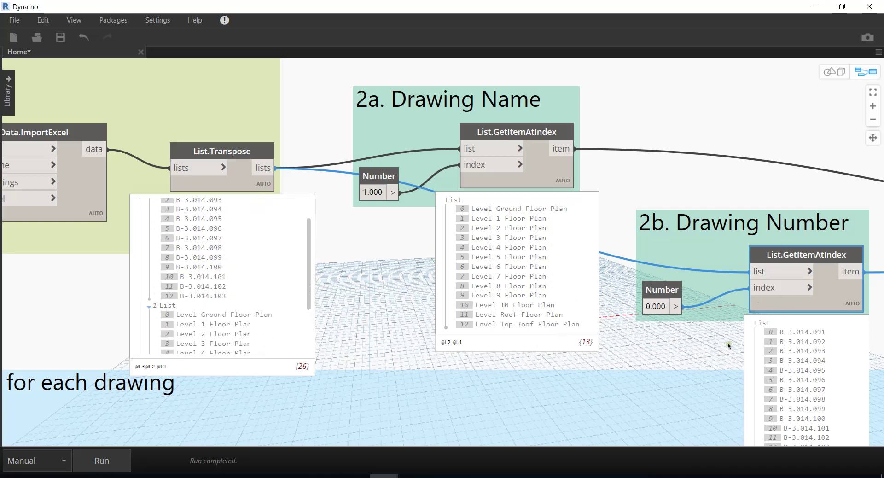
pyautogui.moveTo(731, 345); pyautogui.dragTo(700, 338, button='middle')
pyautogui.scroll(4, 138, 267)
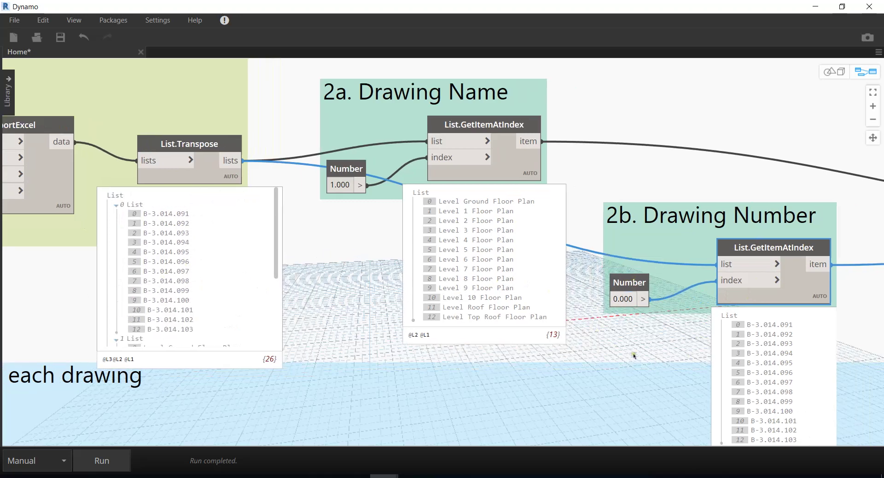
pyautogui.moveTo(648, 359); pyautogui.dragTo(573, 323, button='middle')
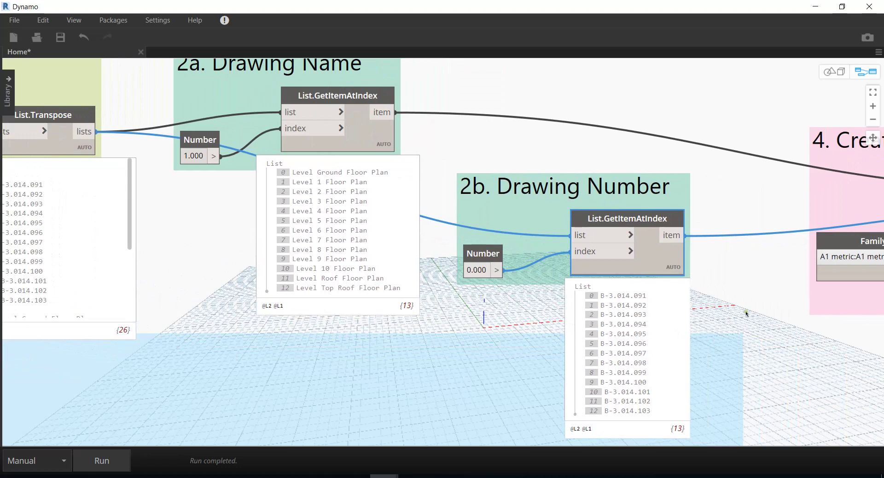
pyautogui.moveTo(746, 353); pyautogui.dragTo(746, 313, button='middle')
pyautogui.scroll(-5, 745, 313)
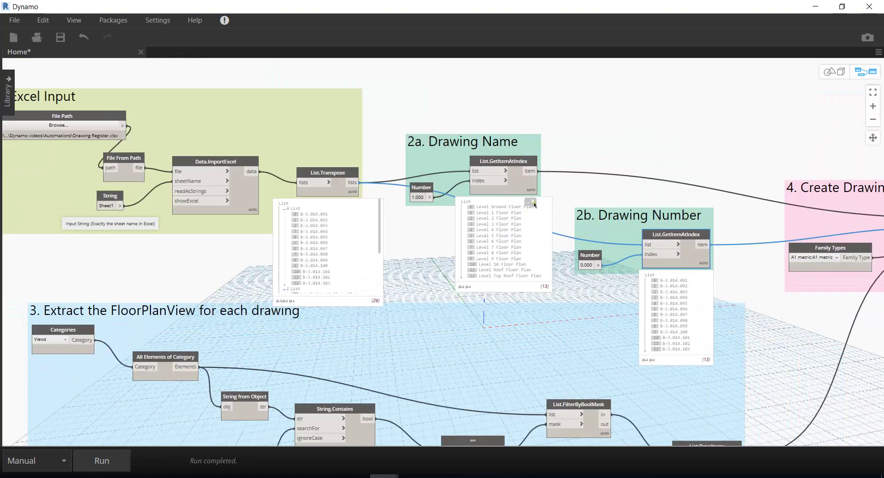
pyautogui.click(363, 210)
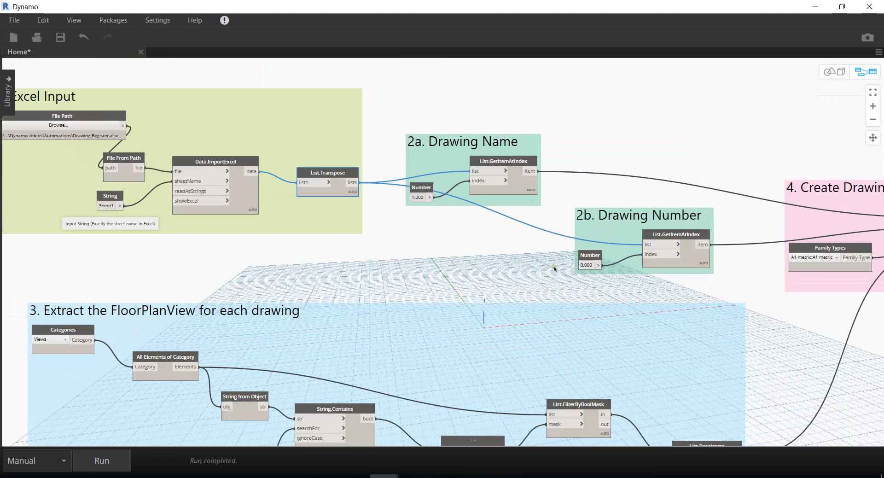
# Pan and zoom to the group 3 FloorPlanView filter nodes
pyautogui.moveTo(554, 268); pyautogui.dragTo(564, 176, button='middle')
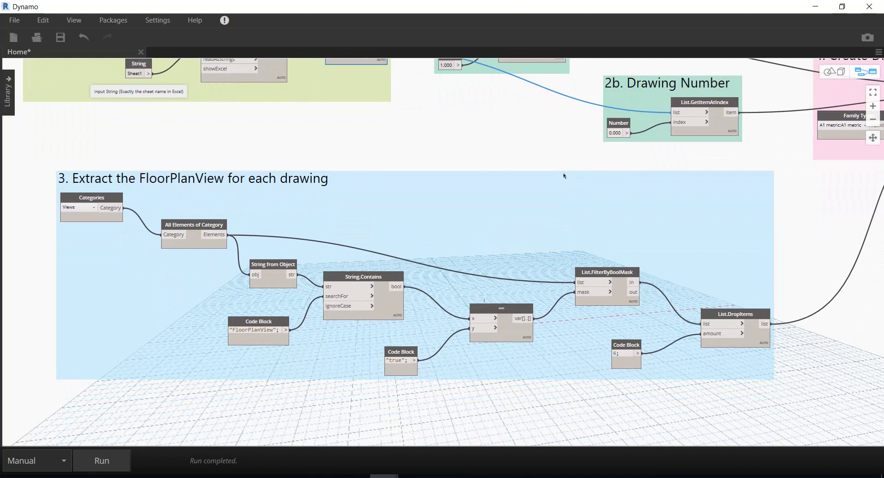
pyautogui.scroll(2, 185, 187)
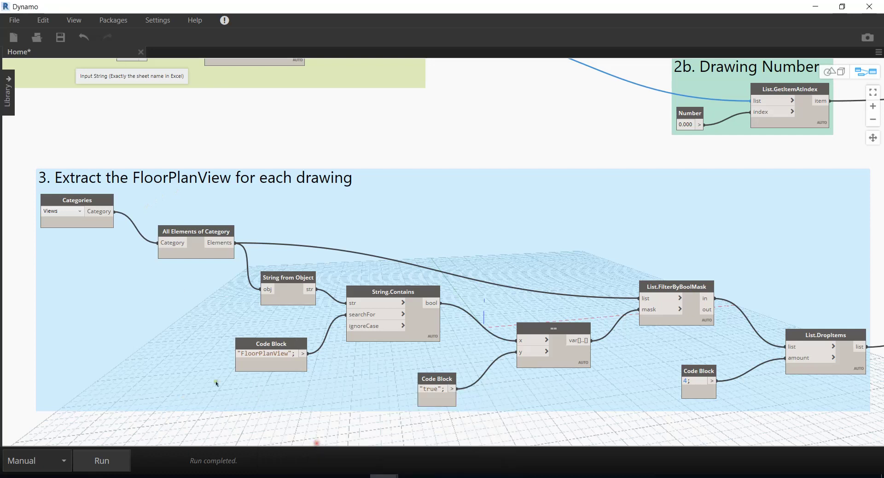
# Glance at the Level 6 Floor Plan sheet in Revit, then return to Dynamo
pyautogui.hotkey('alt', 'Tab')
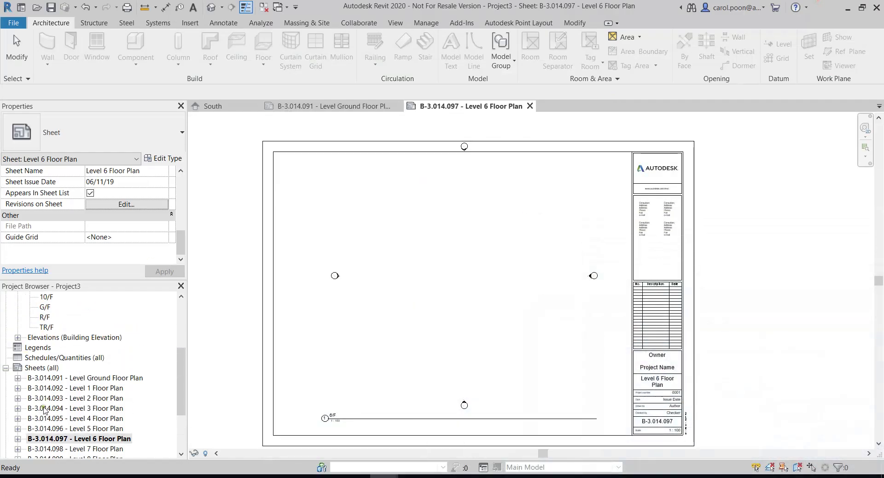
pyautogui.scroll(3, 44, 408)
pyautogui.scroll(2, 37, 391)
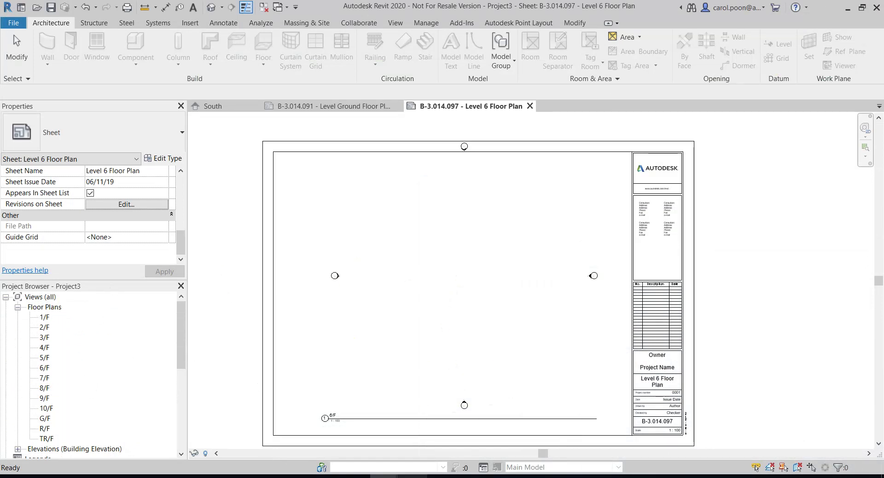
pyautogui.click(415, 428)
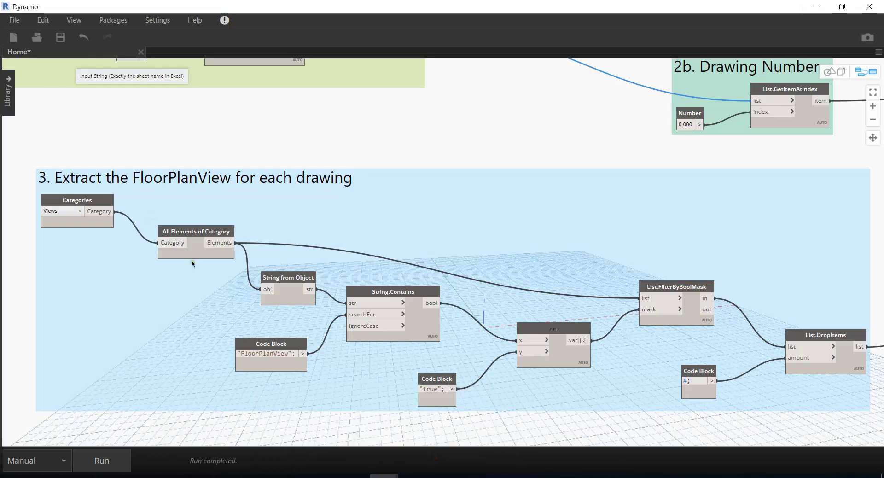
# Expand All Elements of Category's 30-view preview and move the node up-left
pyautogui.scroll(2, 106, 249)
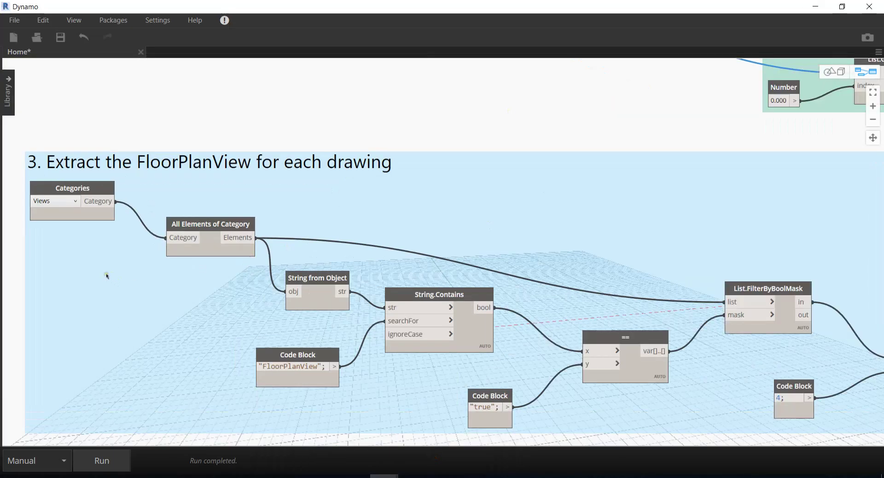
pyautogui.scroll(1, 240, 256)
pyautogui.scroll(2, 244, 257)
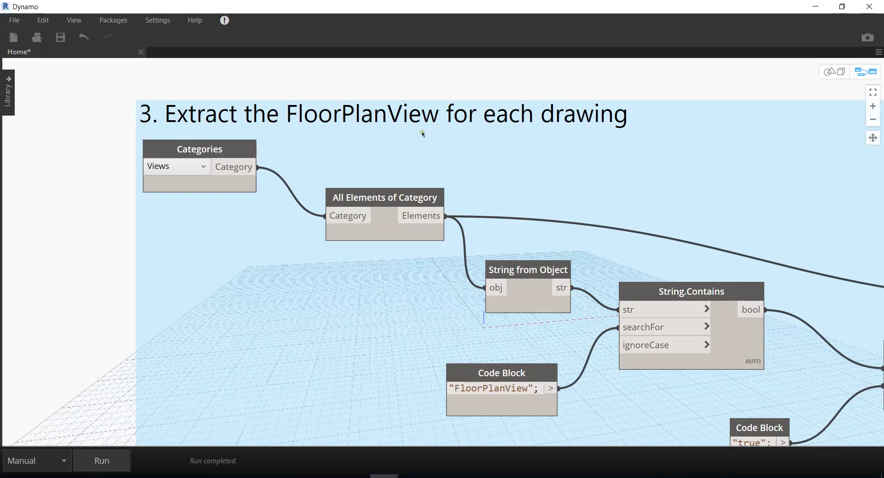
pyautogui.moveTo(72, 207)
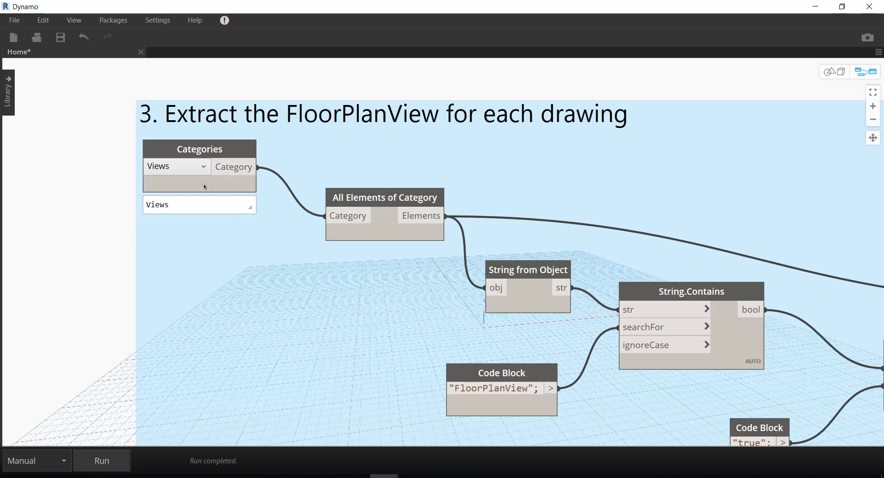
pyautogui.click(421, 231)
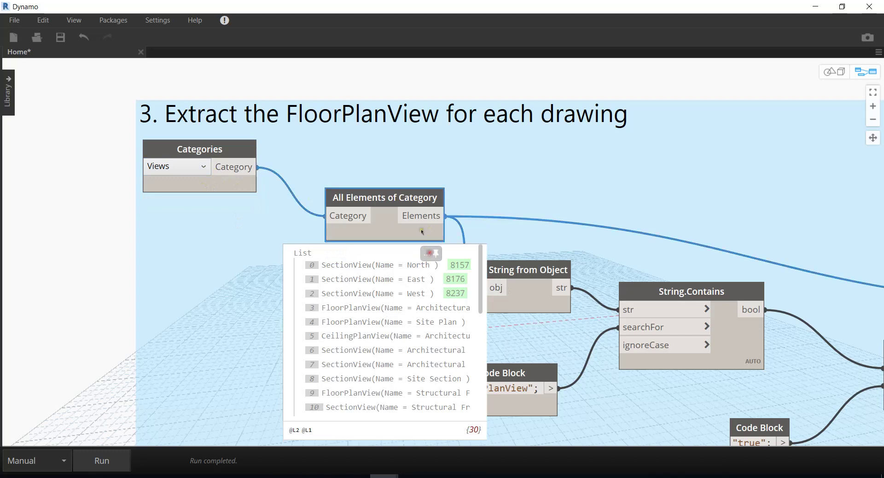
pyautogui.moveTo(407, 199); pyautogui.dragTo(382, 142)
pyautogui.moveTo(364, 285)
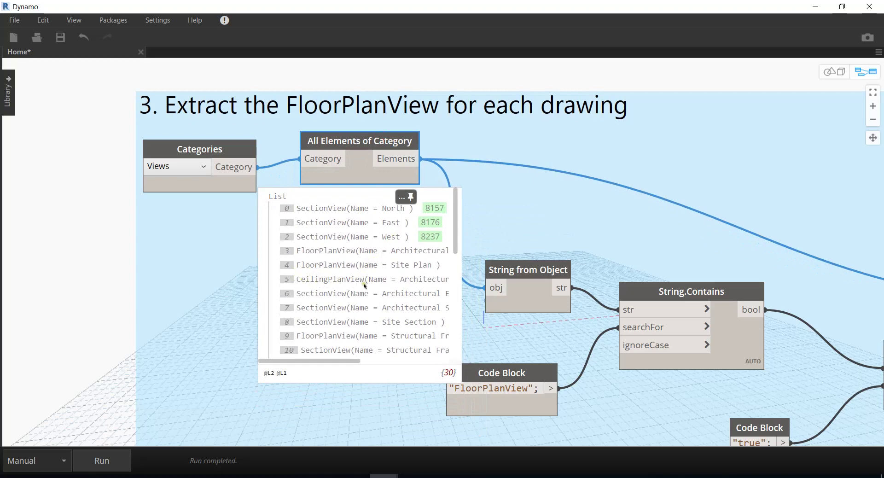
# Scroll through the 30 collected views, then collapse the preview and pan toward the filtering nodes
pyautogui.scroll(-2, 334, 343)
pyautogui.scroll(-2, 336, 340)
pyautogui.scroll(-1, 338, 340)
pyautogui.scroll(-2, 337, 339)
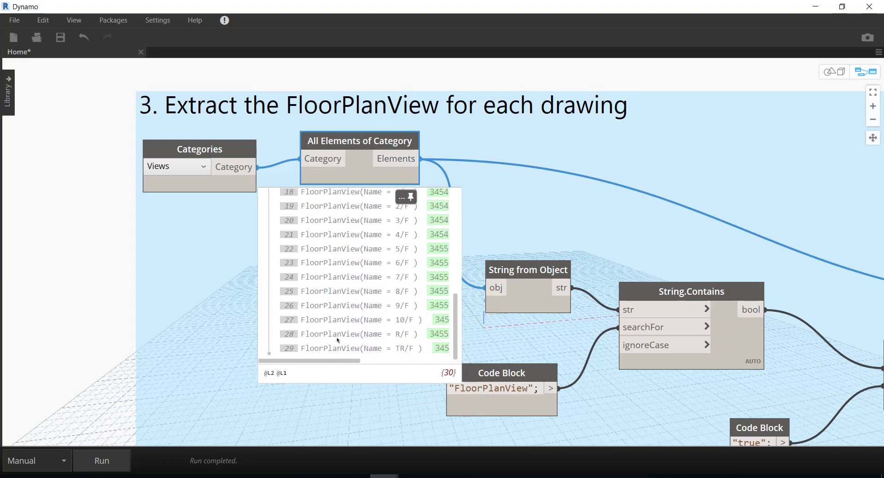
pyautogui.scroll(3, 339, 340)
pyautogui.scroll(2, 339, 339)
pyautogui.scroll(1, 339, 339)
pyautogui.scroll(1, 339, 340)
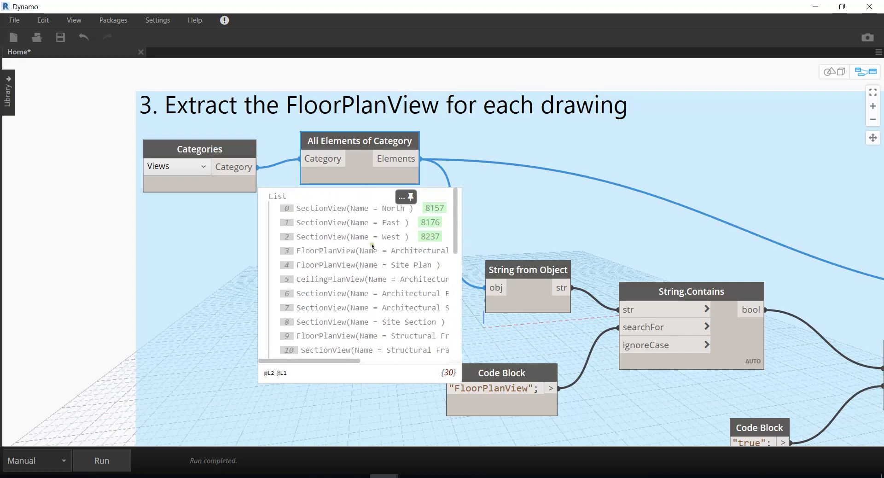
pyautogui.click(411, 195)
pyautogui.moveTo(503, 225)
pyautogui.mouseDown(button='middle')
pyautogui.moveTo(371, 188)
pyautogui.moveTo(280, 142)
pyautogui.mouseUp(button='middle')
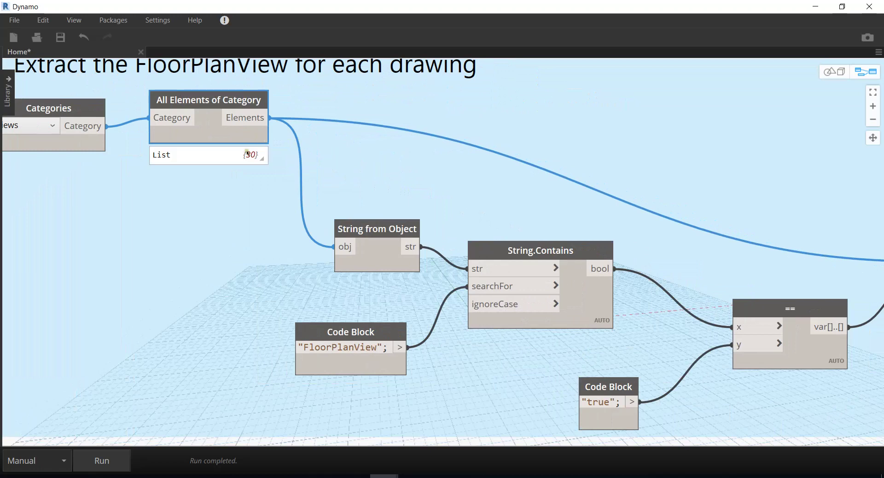
# Move String from Object up-right and the "FloorPlanView" Code Block right and down
pyautogui.moveTo(208, 154)
pyautogui.moveTo(388, 233); pyautogui.dragTo(405, 199)
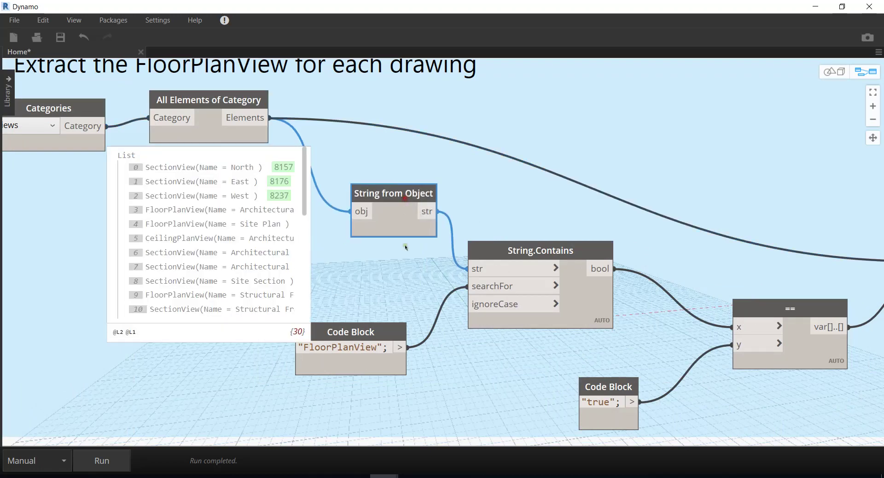
pyautogui.moveTo(384, 331); pyautogui.dragTo(422, 335)
pyautogui.moveTo(422, 336)
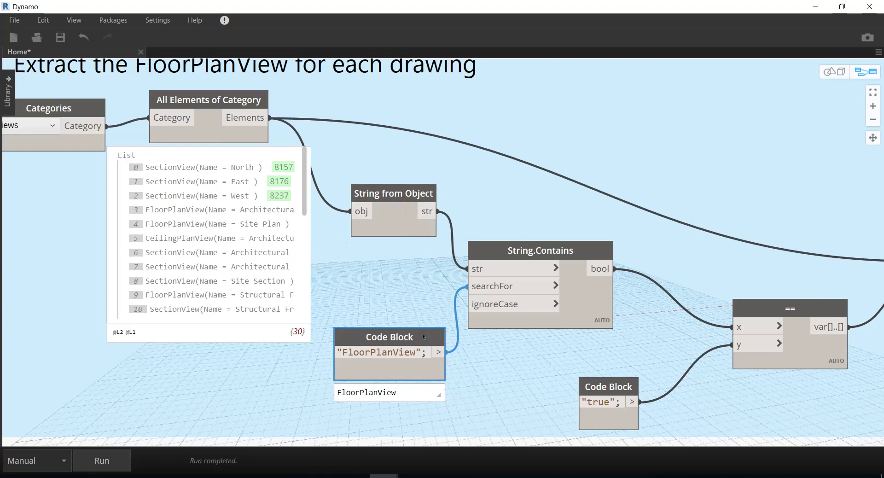
pyautogui.scroll(-1, 226, 263)
pyautogui.scroll(-2, 227, 263)
pyautogui.scroll(-1, 226, 263)
pyautogui.scroll(-2, 224, 267)
pyautogui.scroll(-1, 223, 271)
pyautogui.scroll(-1, 220, 276)
pyautogui.scroll(-2, 203, 239)
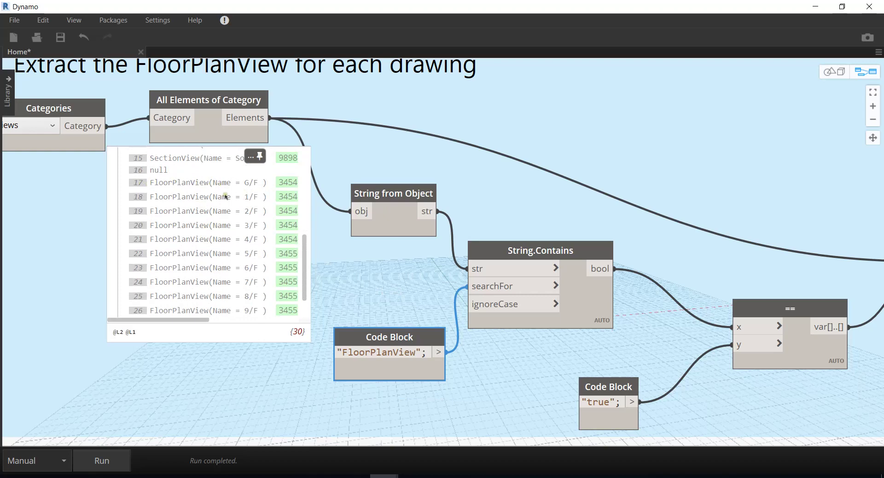
pyautogui.scroll(-2, 214, 273)
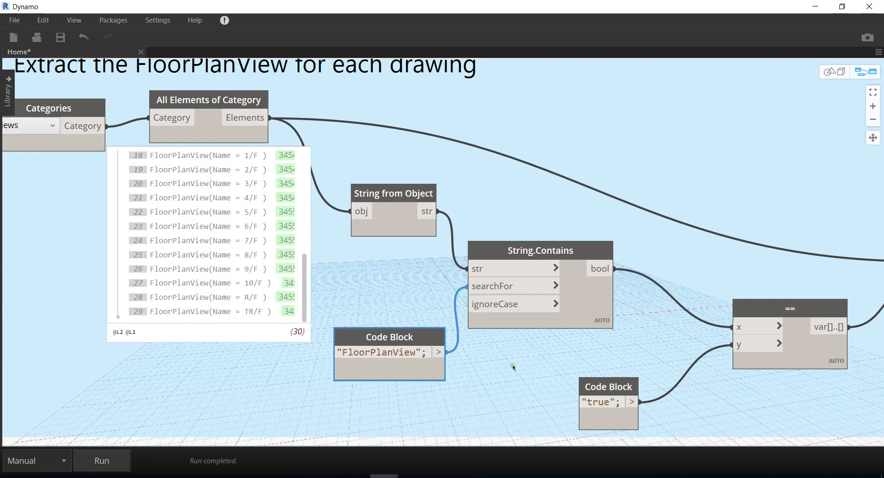
# Shift String.Contains, String from Object and the Code Block right near List.FilterByBoolMask
pyautogui.moveTo(511, 361); pyautogui.dragTo(312, 211, button='middle')
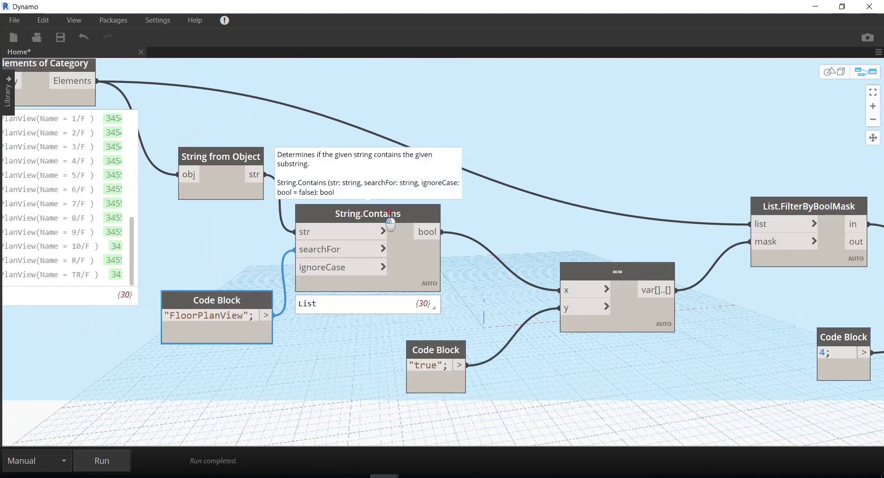
pyautogui.moveTo(312, 212); pyautogui.dragTo(347, 209)
pyautogui.moveTo(225, 152)
pyautogui.mouseDown()
pyautogui.moveTo(247, 146)
pyautogui.moveTo(239, 145)
pyautogui.mouseUp()
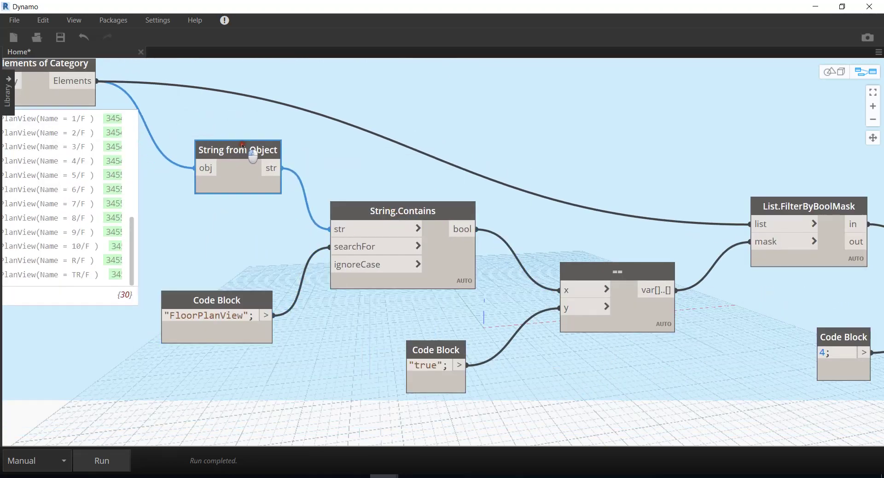
pyautogui.moveTo(236, 303); pyautogui.dragTo(251, 303)
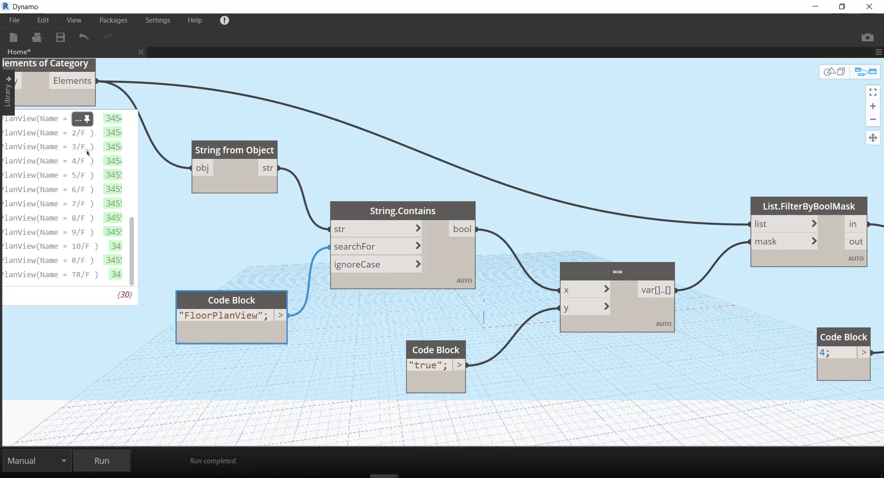
# Raise List.FilterByBoolMask and move the "4;" Code Block down-right to clear space
pyautogui.moveTo(791, 203); pyautogui.dragTo(719, 192, button='middle')
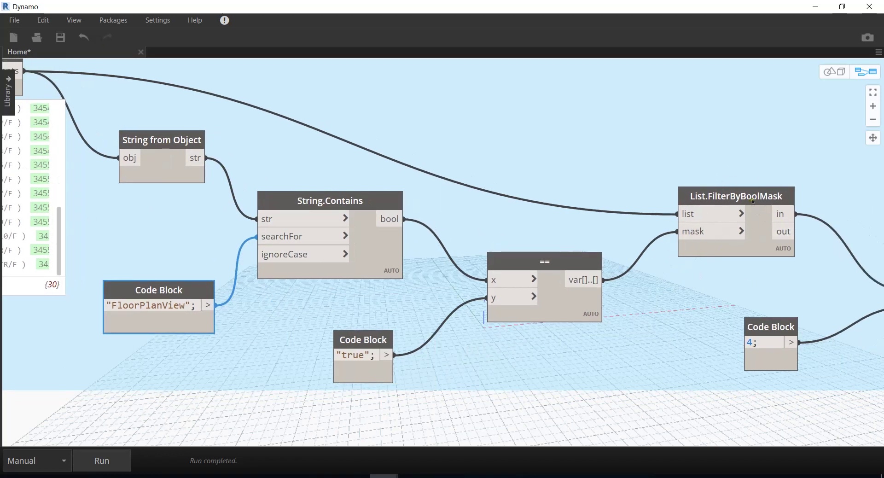
pyautogui.moveTo(753, 201); pyautogui.dragTo(759, 131)
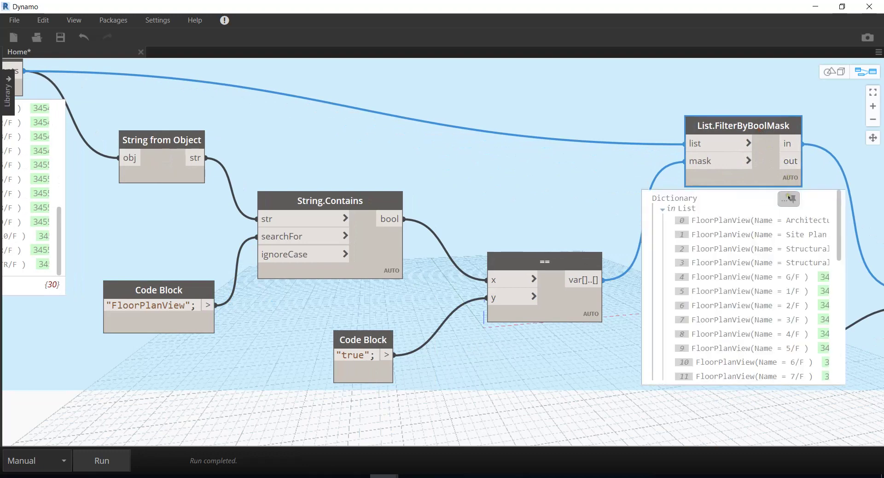
pyautogui.moveTo(770, 134); pyautogui.dragTo(767, 60)
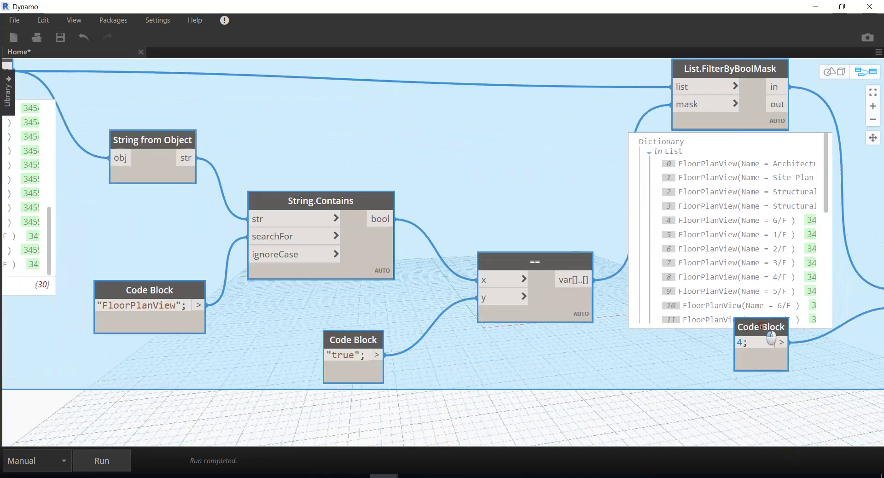
pyautogui.moveTo(757, 345); pyautogui.dragTo(768, 408)
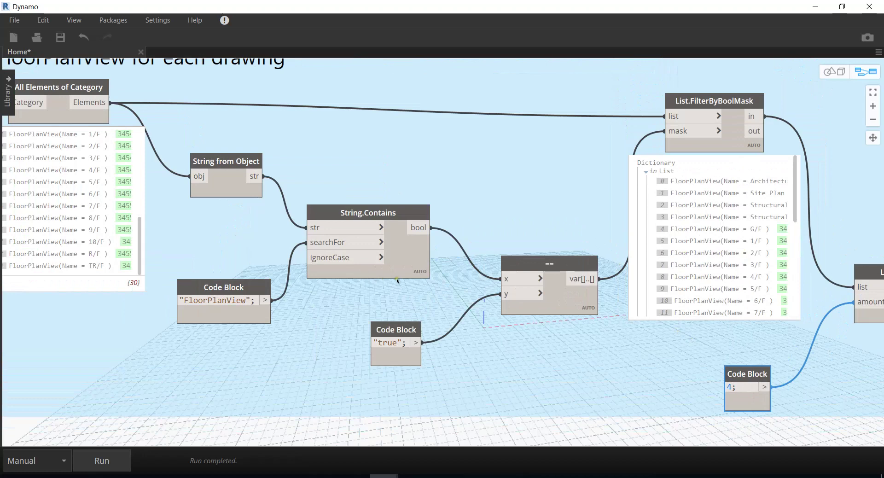
pyautogui.scroll(-3, 851, 225)
pyautogui.scroll(-2, 851, 228)
pyautogui.scroll(-2, 848, 235)
pyautogui.scroll(2, 845, 237)
pyautogui.scroll(2, 846, 237)
pyautogui.scroll(2, 840, 236)
pyautogui.scroll(2, 784, 195)
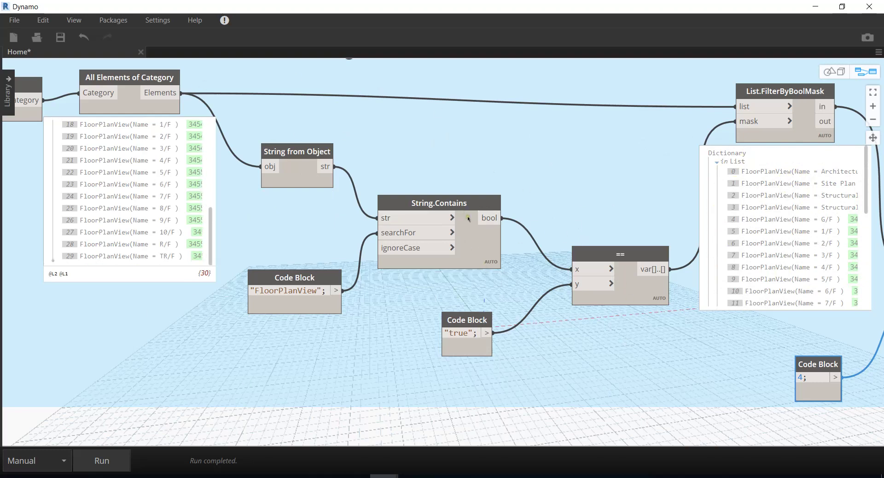
# Move the == node up-left and bring List.DropItems into view
pyautogui.moveTo(642, 247); pyautogui.dragTo(618, 235)
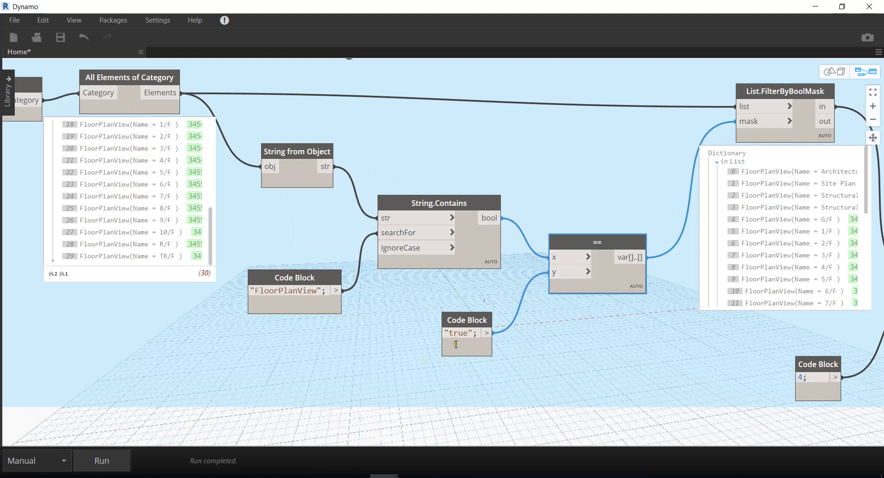
pyautogui.moveTo(771, 193)
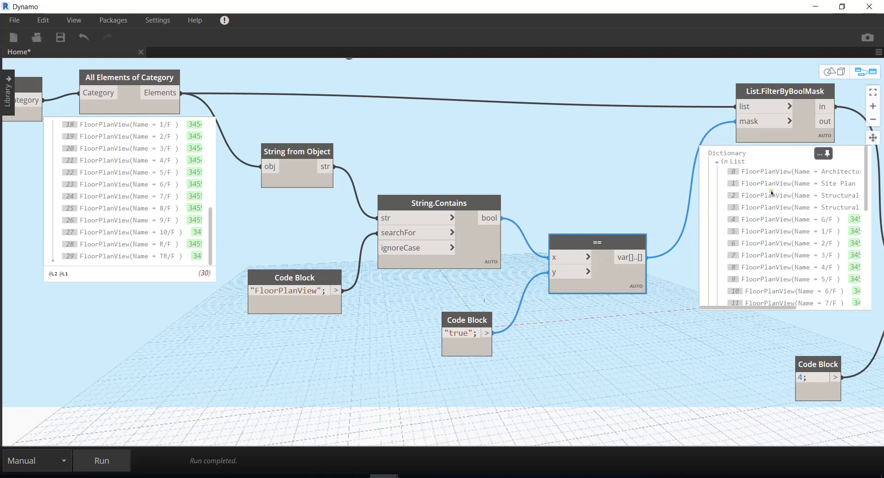
pyautogui.moveTo(584, 314); pyautogui.dragTo(276, 297, button='middle')
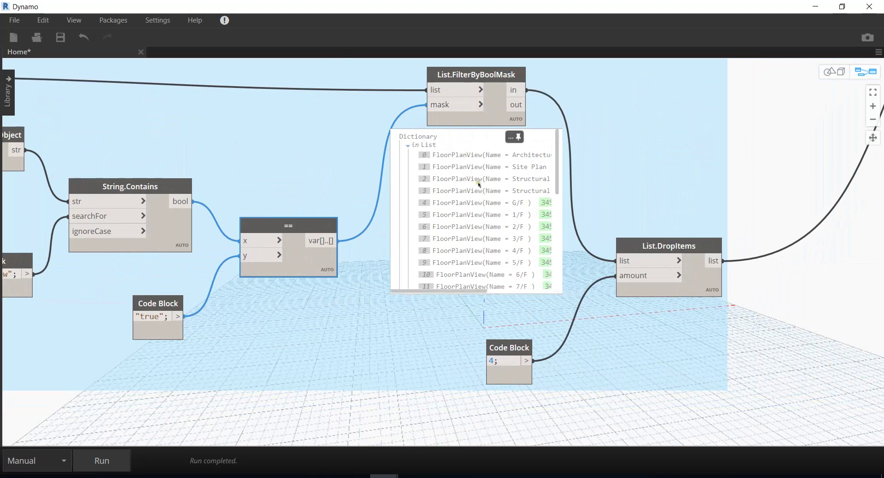
pyautogui.scroll(-2, 475, 168)
pyautogui.scroll(-3, 483, 175)
pyautogui.scroll(-3, 497, 184)
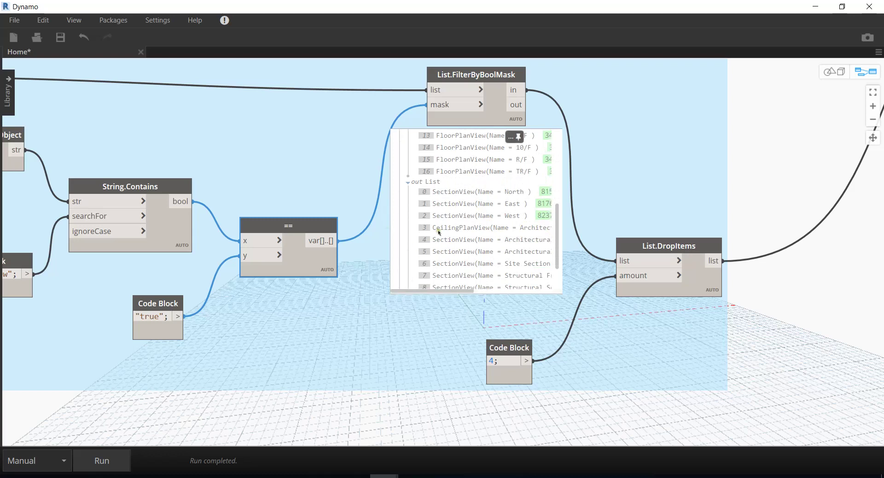
pyautogui.scroll(-1, 463, 259)
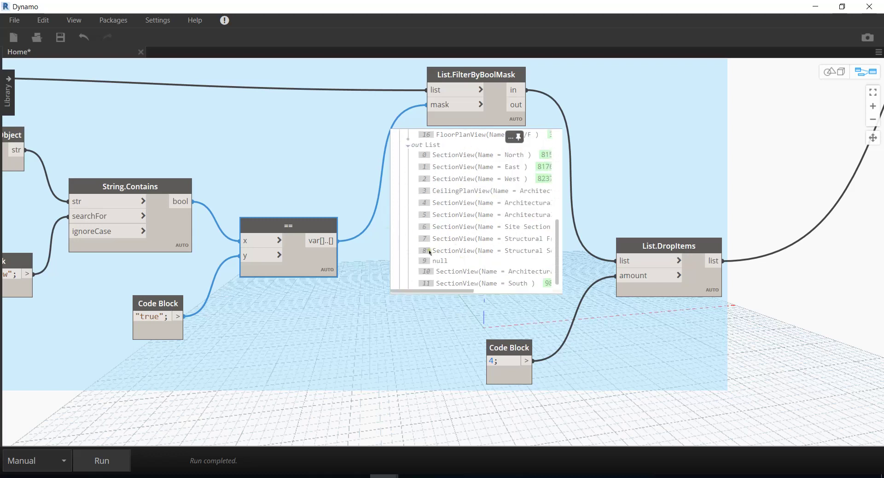
pyautogui.scroll(2, 479, 246)
pyautogui.scroll(2, 479, 245)
pyautogui.scroll(1, 478, 245)
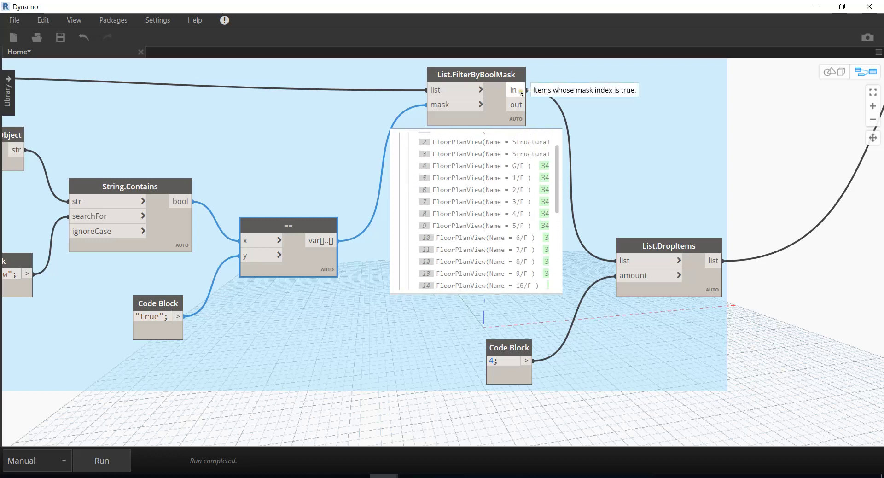
pyautogui.scroll(1, 554, 230)
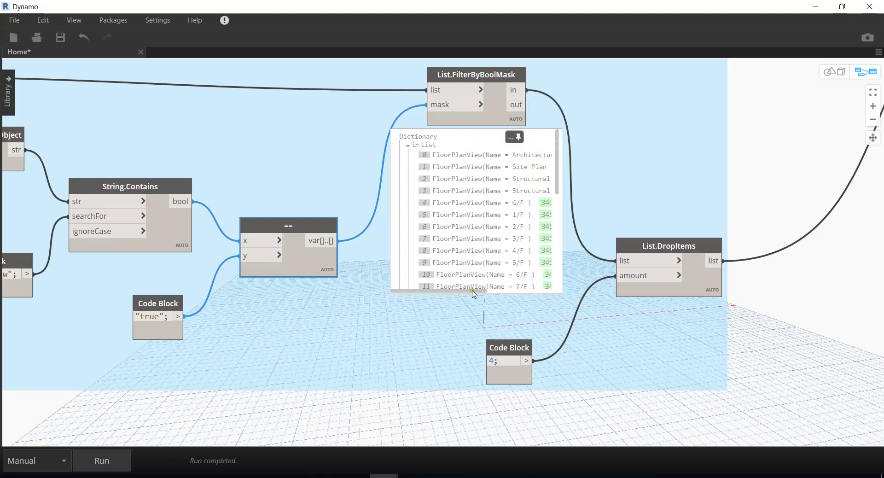
# Feed the filtered views and the 4 Code Block into List.DropItems, leaving 13 views from G/F
pyautogui.moveTo(479, 290); pyautogui.dragTo(526, 291)
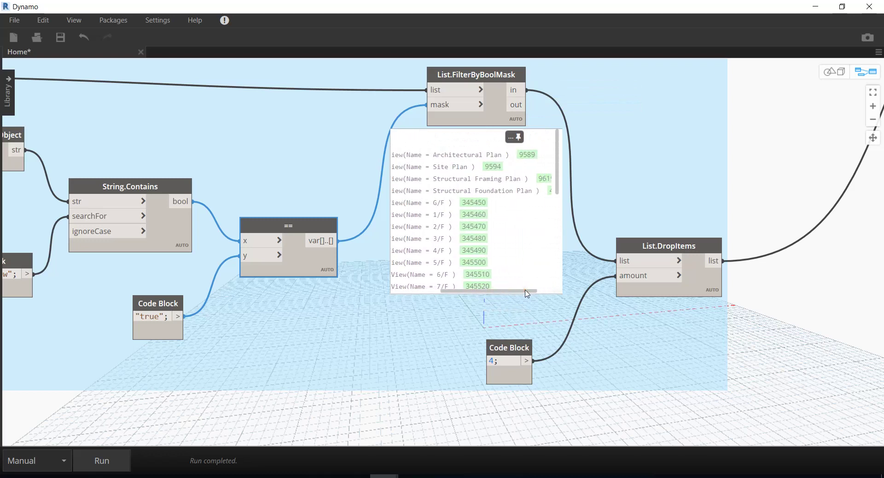
pyautogui.moveTo(526, 293); pyautogui.dragTo(541, 292)
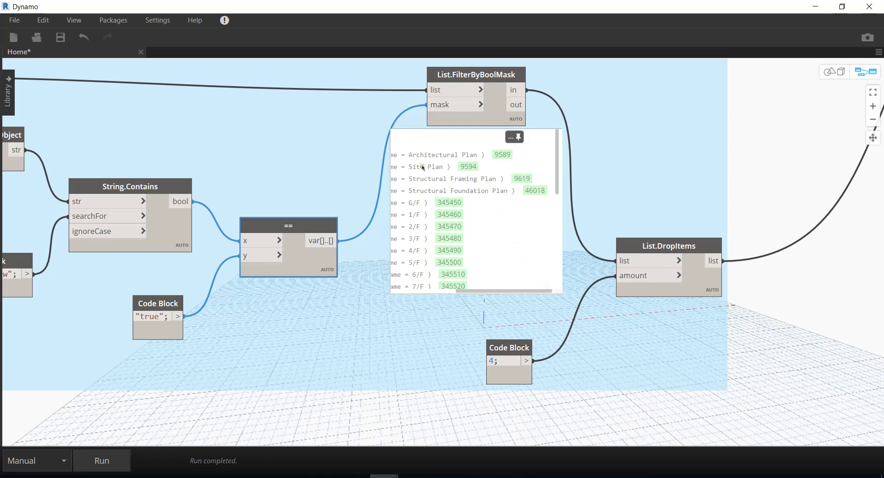
pyautogui.moveTo(513, 293); pyautogui.dragTo(447, 291)
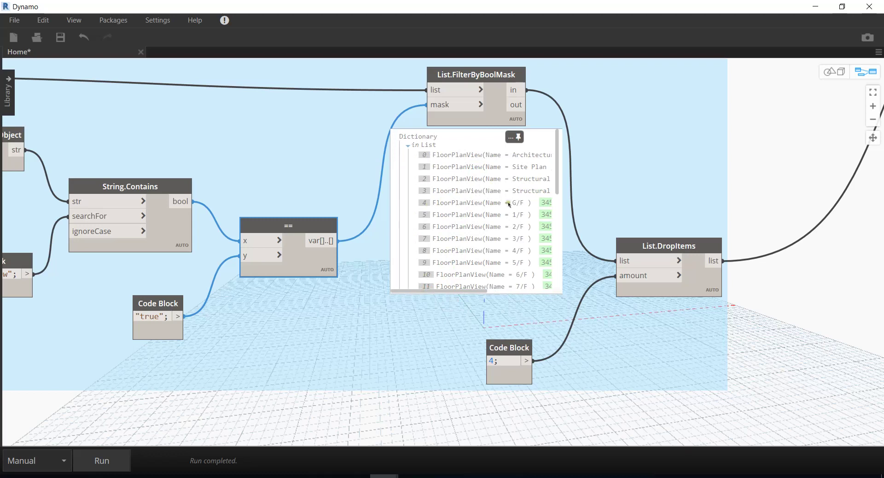
pyautogui.scroll(-1, 509, 209)
pyautogui.scroll(-3, 517, 205)
pyautogui.scroll(-3, 518, 205)
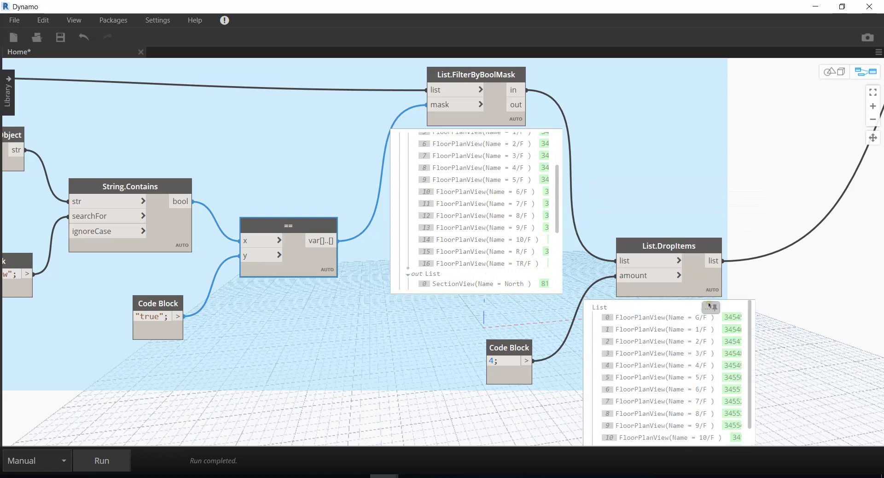
pyautogui.click(712, 307)
pyautogui.moveTo(793, 351); pyautogui.dragTo(730, 253, button='middle')
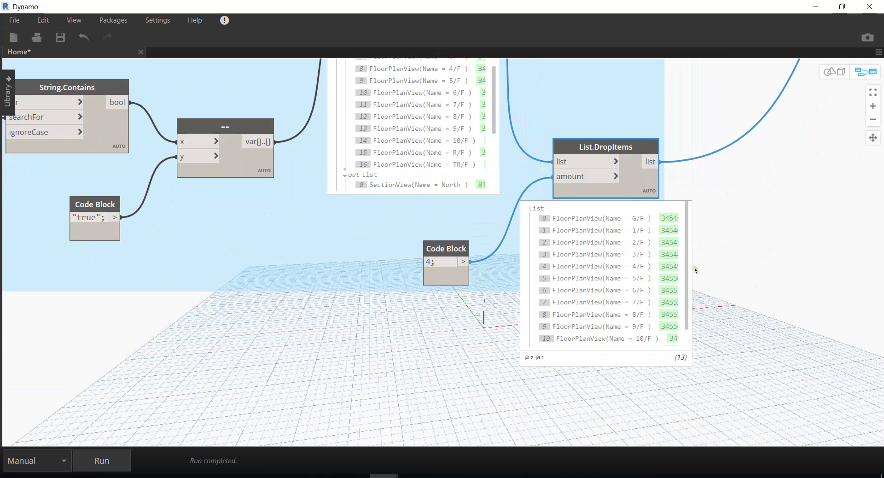
pyautogui.moveTo(447, 89); pyautogui.dragTo(424, 171, button='middle')
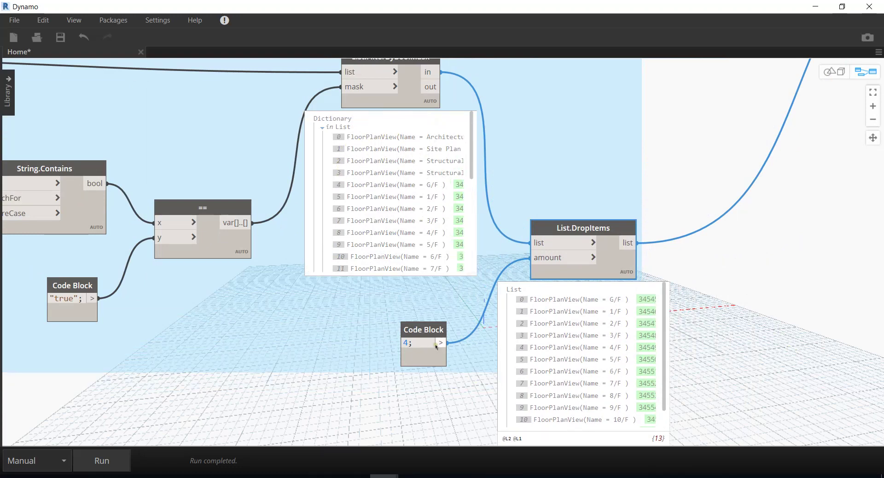
pyautogui.moveTo(580, 345)
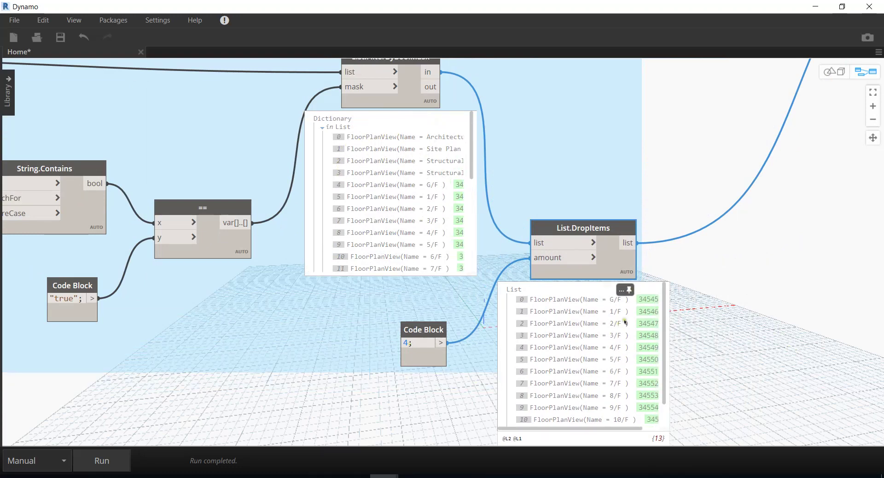
pyautogui.moveTo(729, 299); pyautogui.dragTo(508, 154, button='middle')
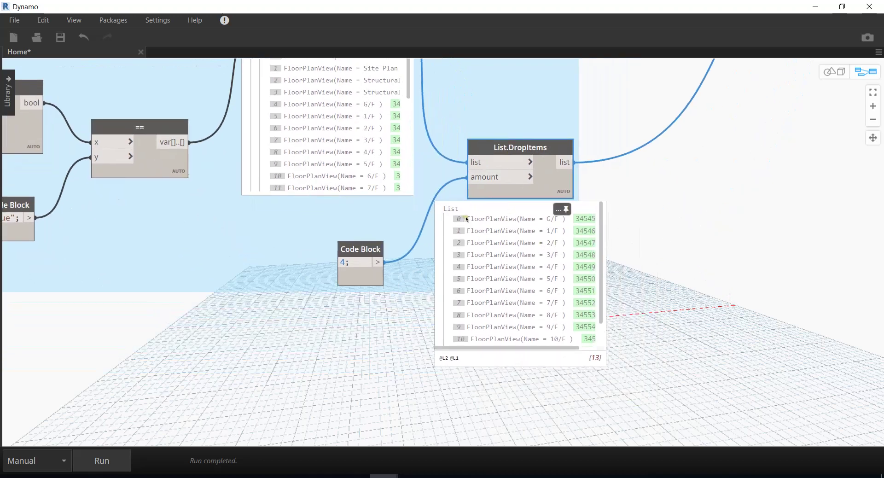
pyautogui.scroll(-2, 496, 277)
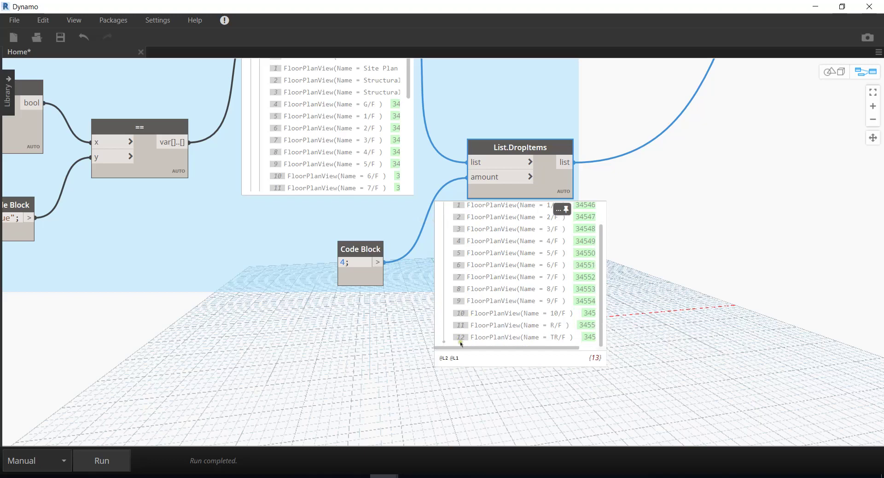
pyautogui.scroll(3, 580, 343)
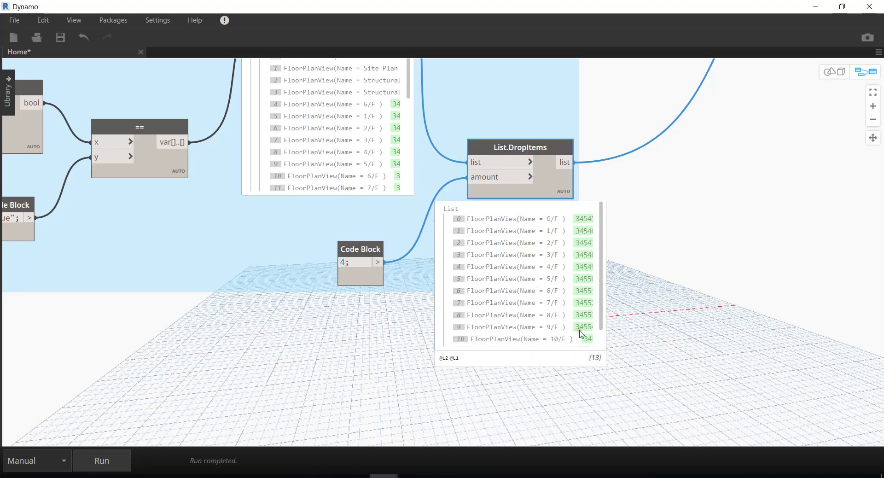
pyautogui.scroll(-5, 782, 349)
pyautogui.moveTo(716, 350); pyautogui.dragTo(586, 397, button='middle')
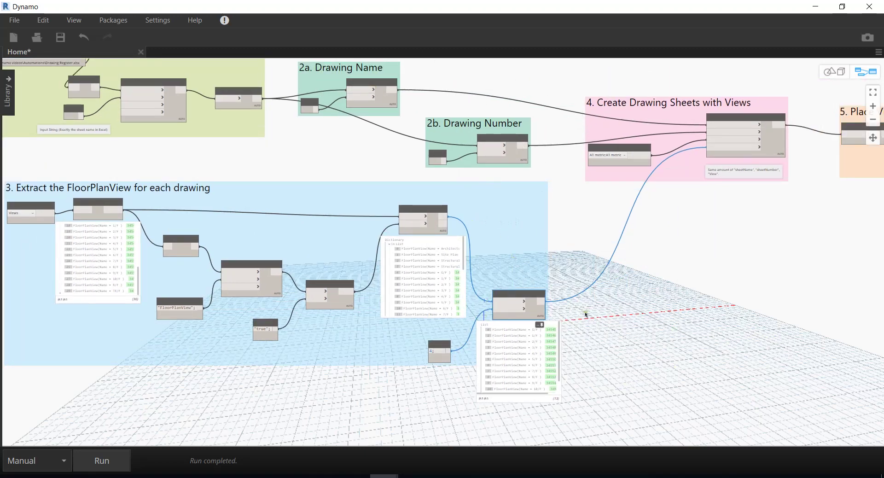
pyautogui.moveTo(749, 108); pyautogui.dragTo(639, 136, button='middle')
pyautogui.scroll(3, 639, 137)
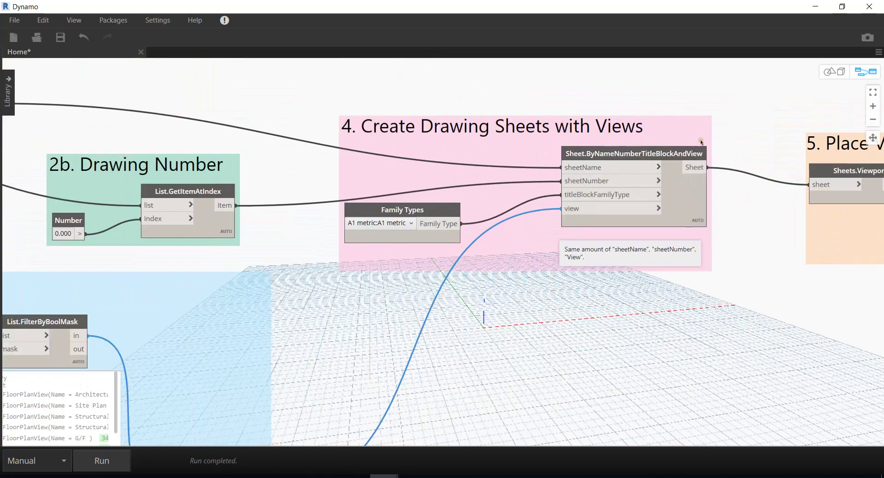
pyautogui.scroll(1, 598, 132)
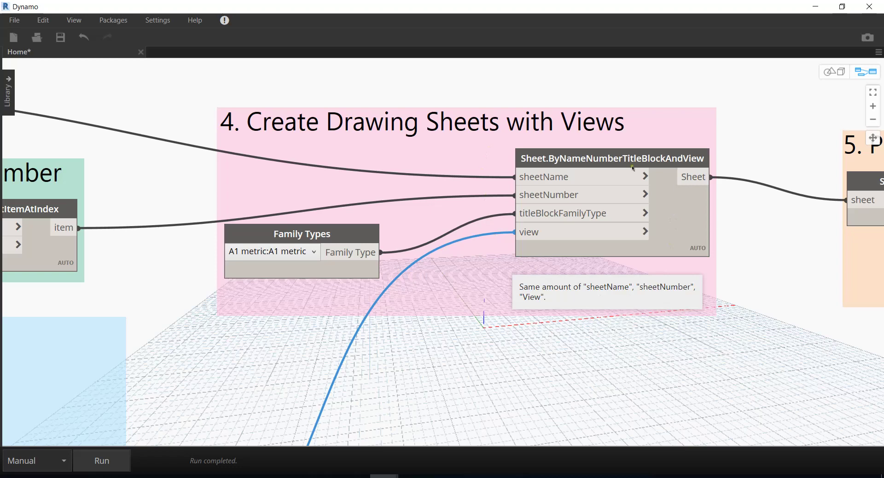
pyautogui.moveTo(634, 153)
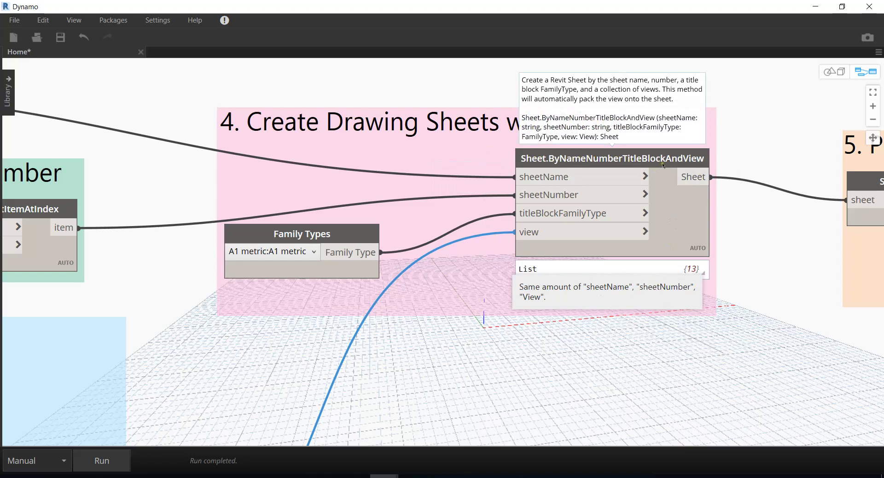
pyautogui.scroll(-1, 485, 186)
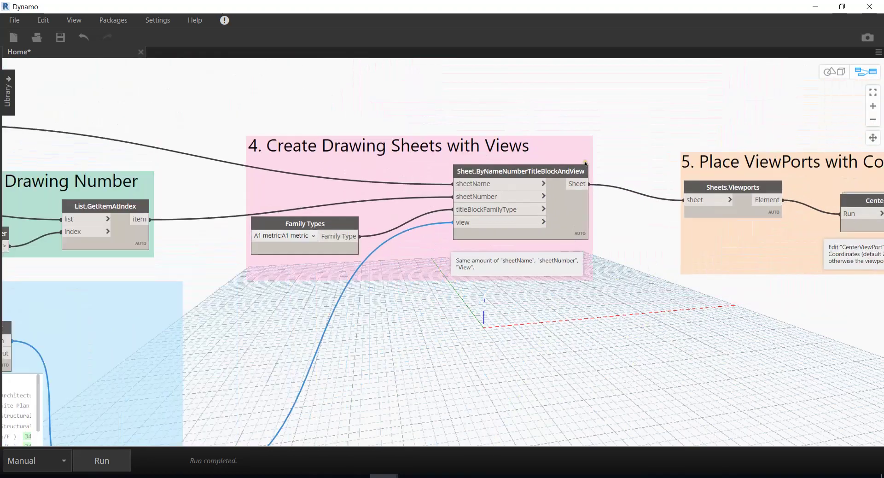
pyautogui.scroll(3, 585, 164)
pyautogui.scroll(1, 621, 339)
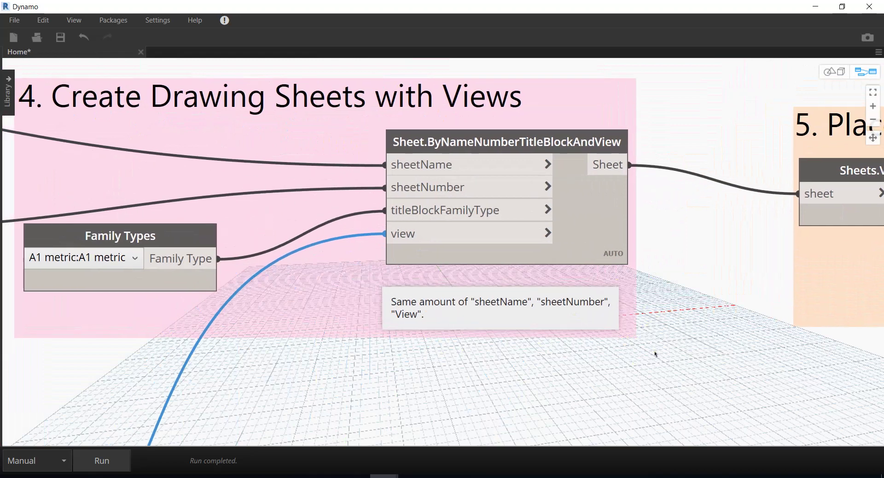
pyautogui.scroll(-2, 585, 334)
pyautogui.scroll(-1, 495, 339)
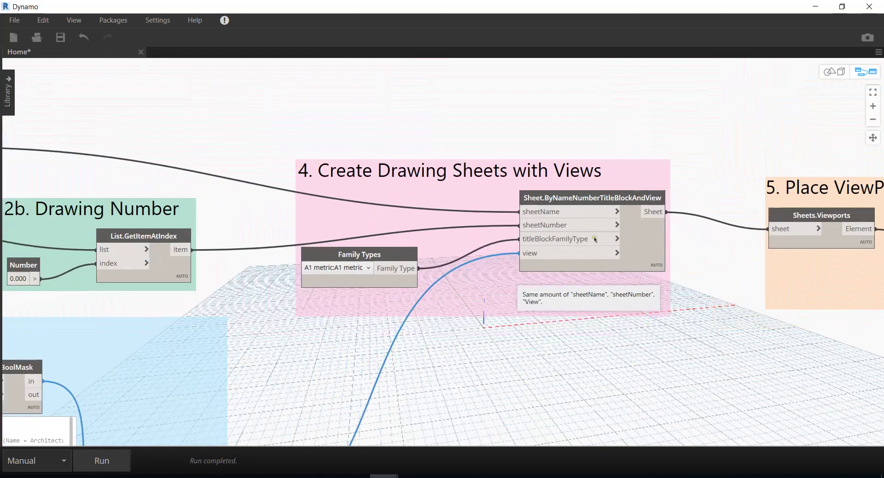
pyautogui.scroll(-2, 593, 190)
pyautogui.moveTo(516, 351); pyautogui.dragTo(612, 192, button='middle')
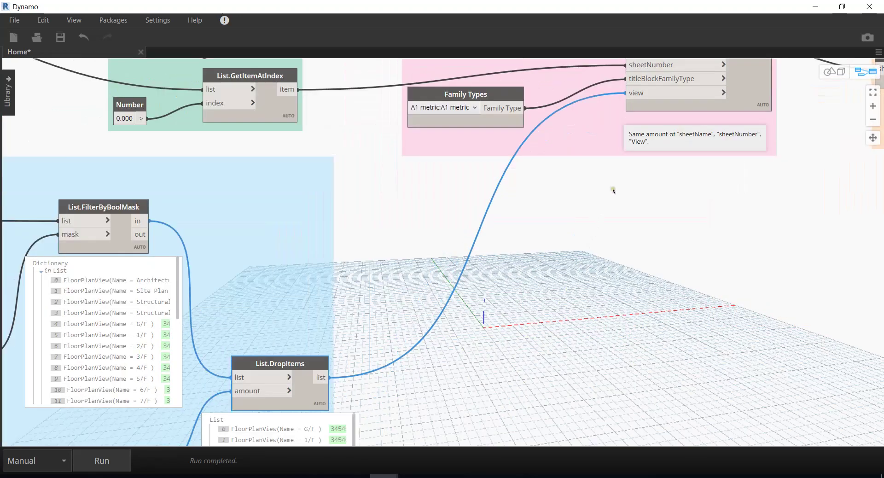
pyautogui.moveTo(547, 271); pyautogui.dragTo(523, 300, button='middle')
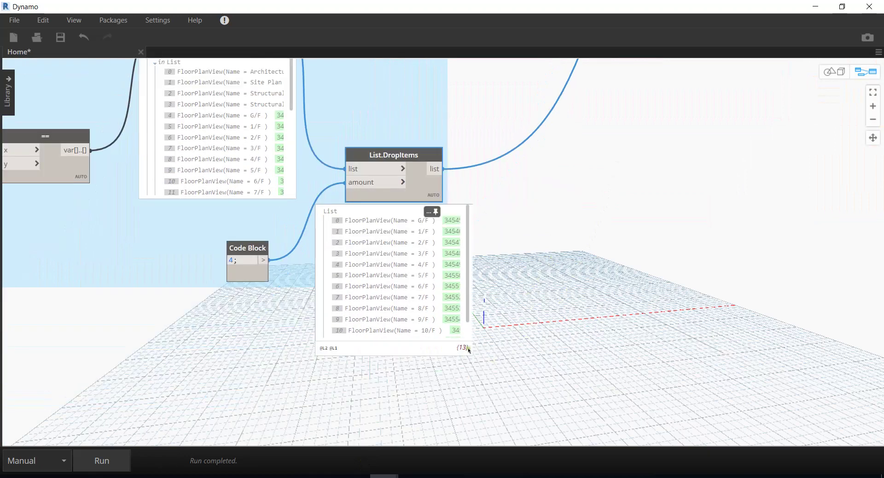
pyautogui.moveTo(638, 256); pyautogui.dragTo(684, 457, button='middle')
pyautogui.moveTo(487, 131); pyautogui.dragTo(497, 274, button='middle')
pyautogui.moveTo(444, 261); pyautogui.dragTo(507, 296, button='middle')
pyautogui.moveTo(281, 137); pyautogui.dragTo(292, 158, button='middle')
pyautogui.click(296, 145)
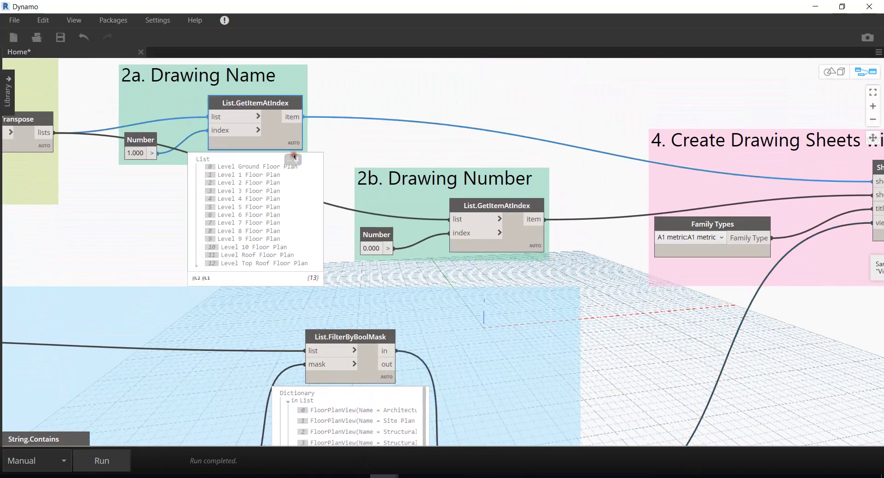
# Preview the 13 drawing numbers, zoom out, and minimize Dynamo to reveal Revit
pyautogui.click(533, 249)
pyautogui.moveTo(496, 317)
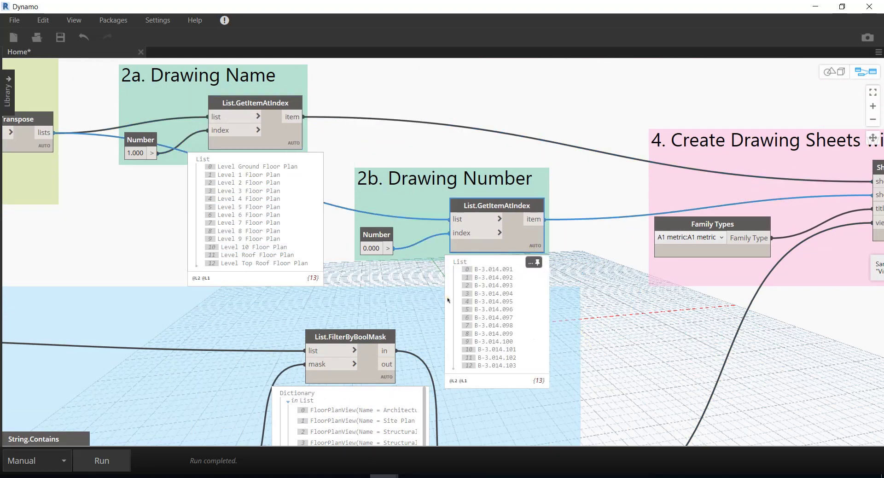
pyautogui.scroll(-3, 590, 219)
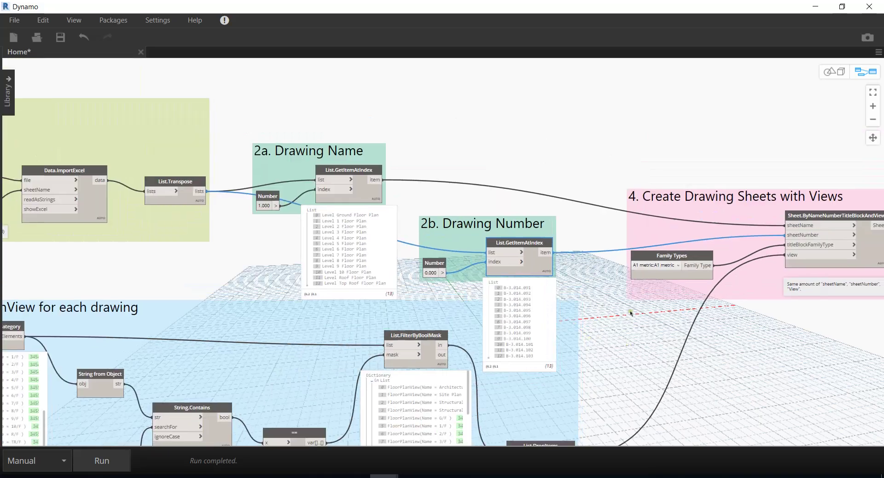
pyautogui.click(815, 7)
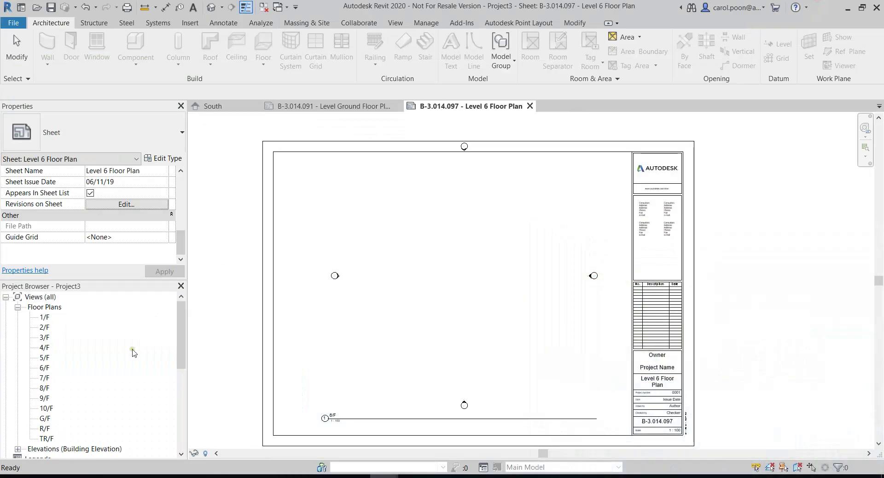
# Scroll Revit's Project Browser to sheets B-3.014.091–103, then restore Dynamo
pyautogui.scroll(-2, 138, 363)
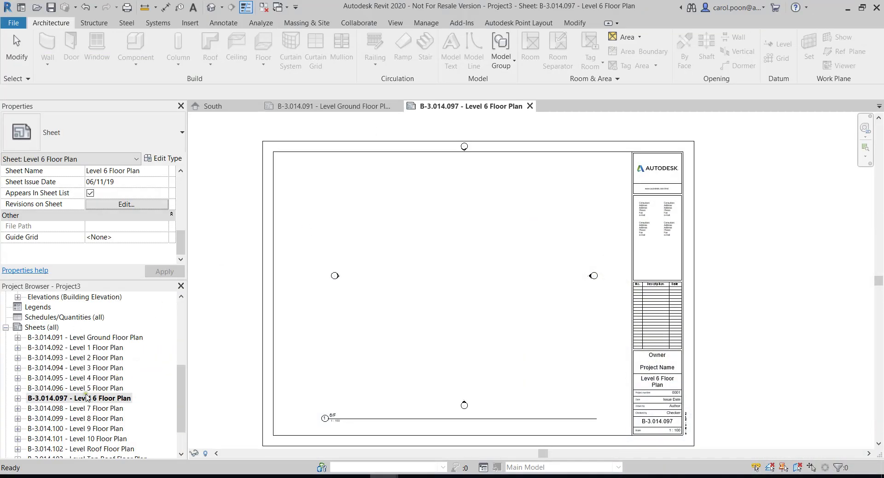
pyautogui.scroll(-1, 87, 397)
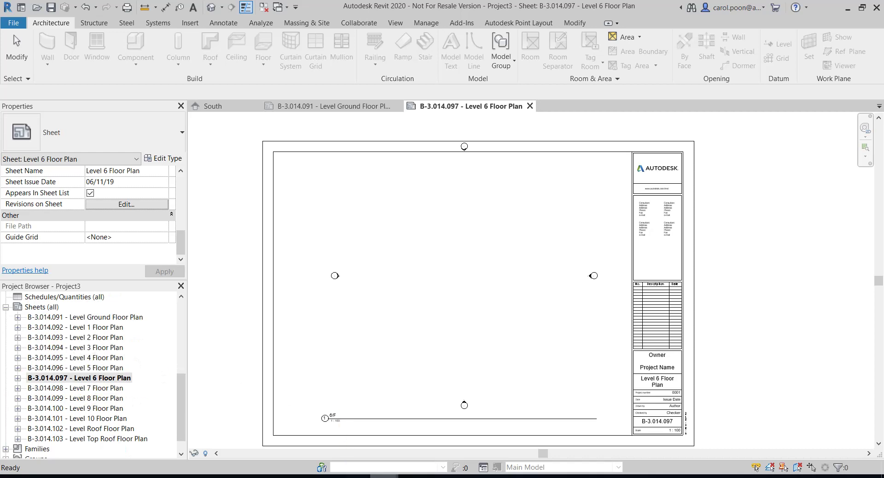
pyautogui.click(483, 414)
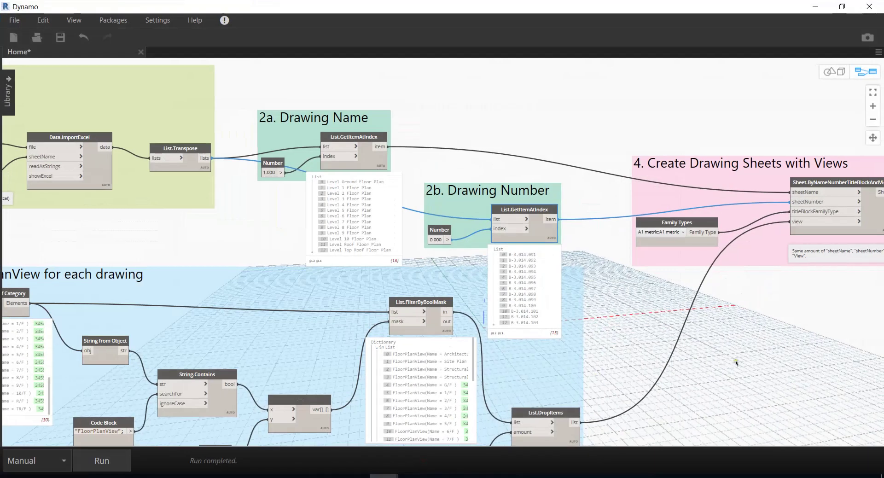
# Pan through the sheet-creation group to the CenterViewPort step, briefly checking Revit
pyautogui.moveTo(523, 407); pyautogui.dragTo(536, 287, button='middle')
pyautogui.scroll(3, 536, 286)
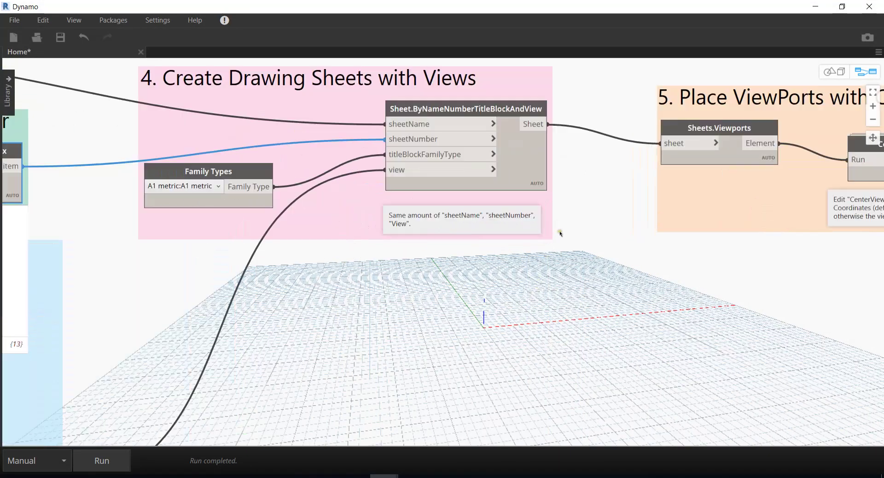
pyautogui.moveTo(544, 134); pyautogui.dragTo(558, 216, button='middle')
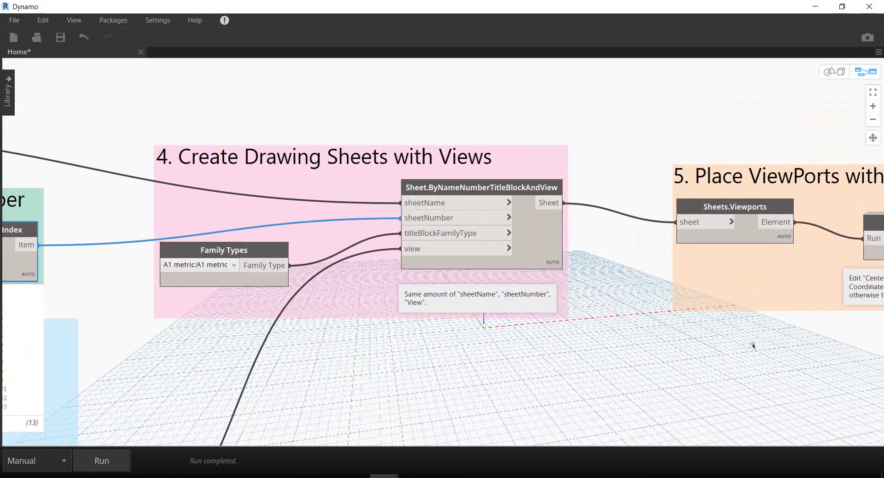
pyautogui.moveTo(773, 351); pyautogui.dragTo(415, 323, button='middle')
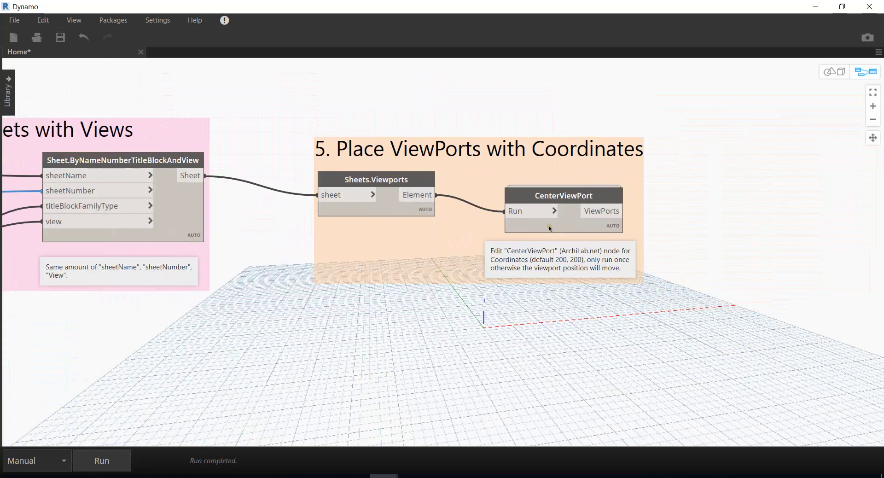
pyautogui.scroll(2, 549, 228)
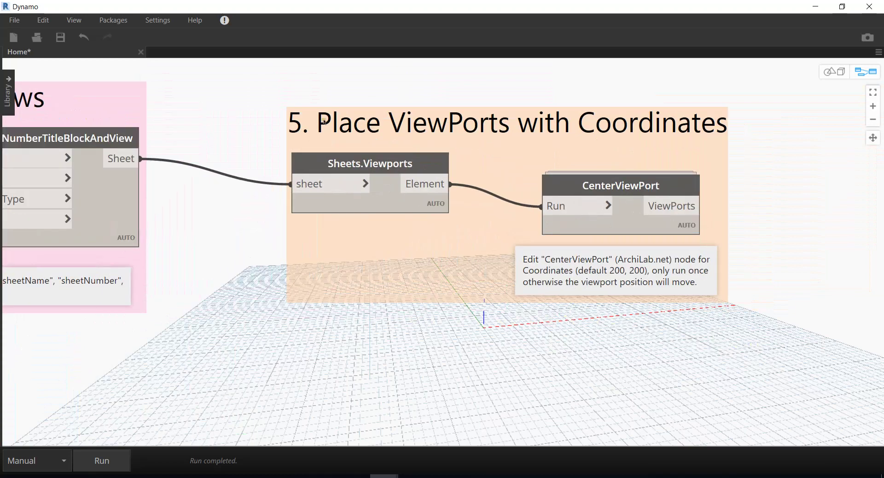
pyautogui.click(808, 6)
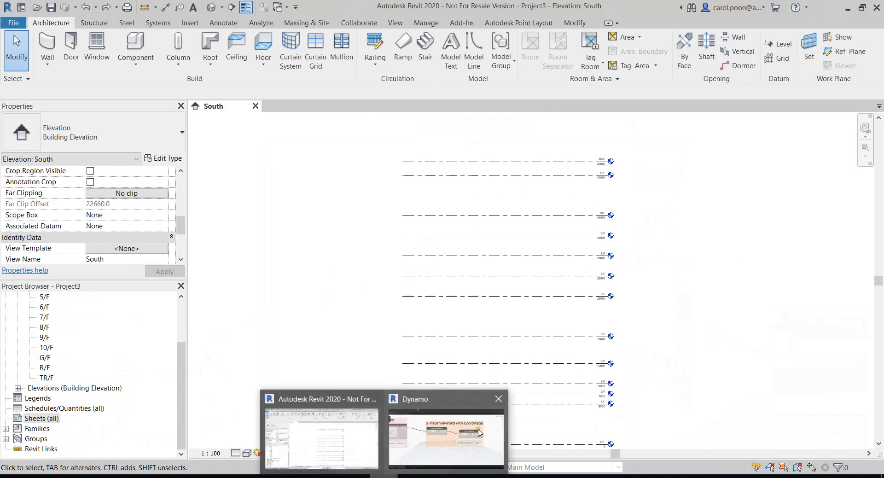
pyautogui.click(478, 427)
# Remove the Sheet wire into Sheets.Viewports and pan back to the sheet-creation group
pyautogui.click(291, 184)
pyautogui.click(233, 194)
pyautogui.moveTo(357, 295); pyautogui.dragTo(498, 316, button='middle')
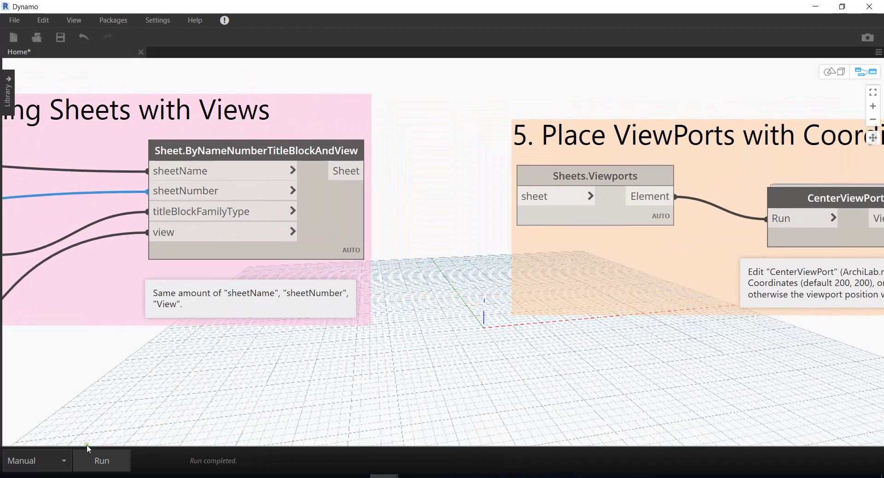
# Run the graph to generate the 13 sheets B-3.014.091 to B-3.014.103, then minimize Dynamo
pyautogui.scroll(-3, 349, 322)
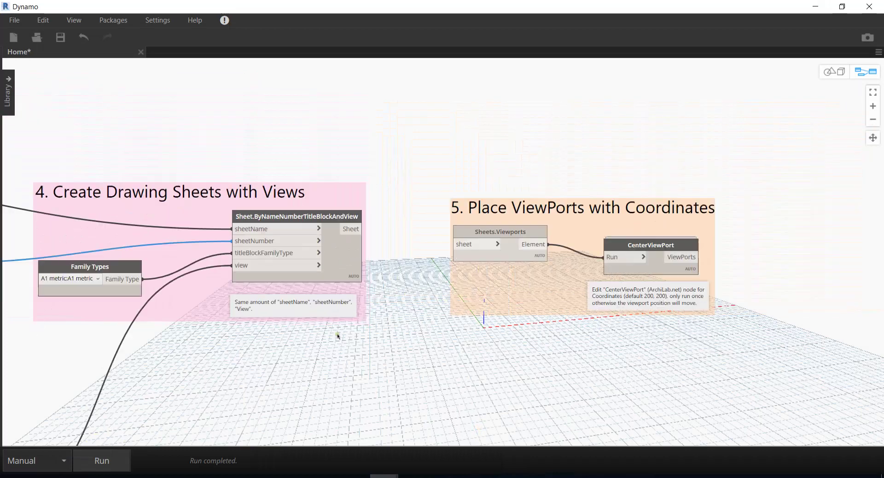
pyautogui.click(123, 464)
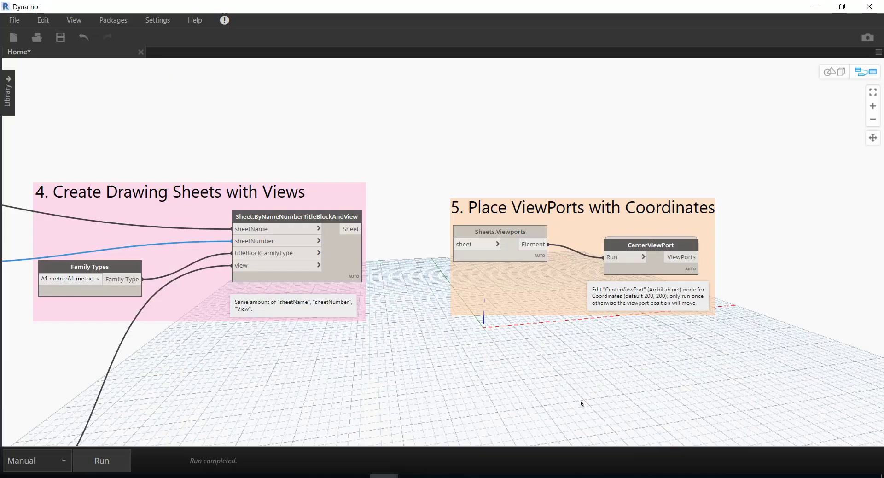
pyautogui.click(813, 5)
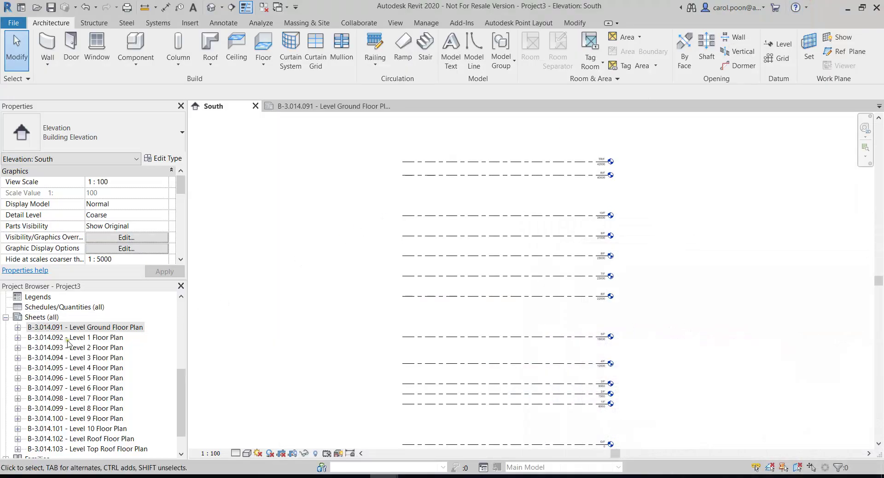
# Open sheet B-3.014.091, cancel the save reminder without saving, and switch back to Dynamo
pyautogui.doubleClick(79, 327)
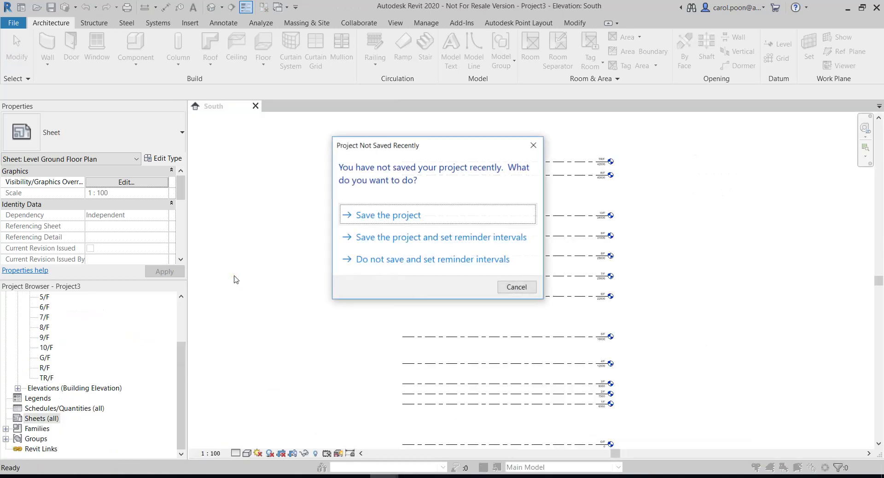
pyautogui.click(515, 287)
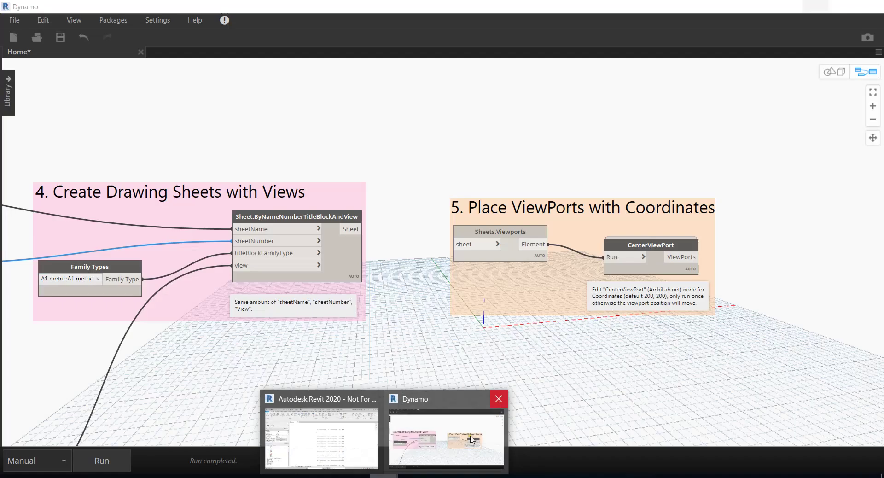
pyautogui.click(448, 414)
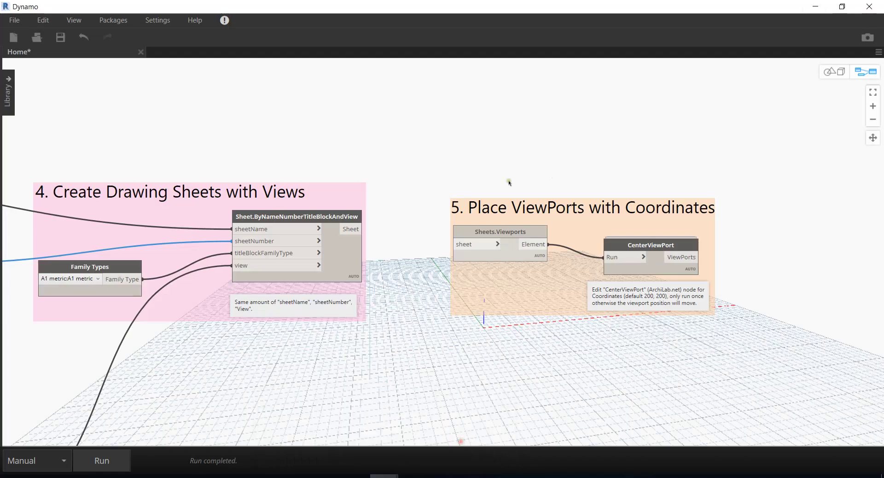
# Wire Sheet.ByNameNumberTitleBlockAndView's Sheet output into Sheets.Viewports and run the graph
pyautogui.moveTo(348, 228); pyautogui.dragTo(454, 244)
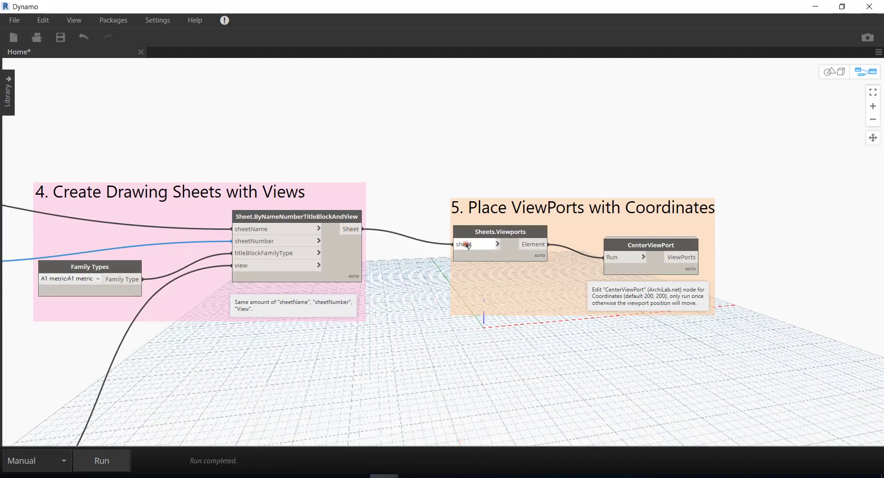
pyautogui.scroll(2, 520, 358)
pyautogui.scroll(1, 517, 357)
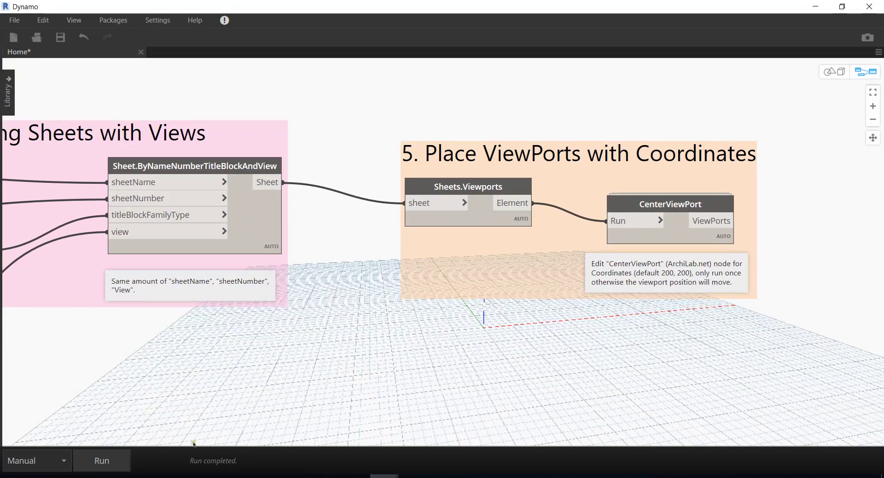
pyautogui.click(103, 461)
# Open the Ground, Level 1, Level 2 and Roof floor plan sheets in Revit, then return to Dynamo
pyautogui.click(814, 7)
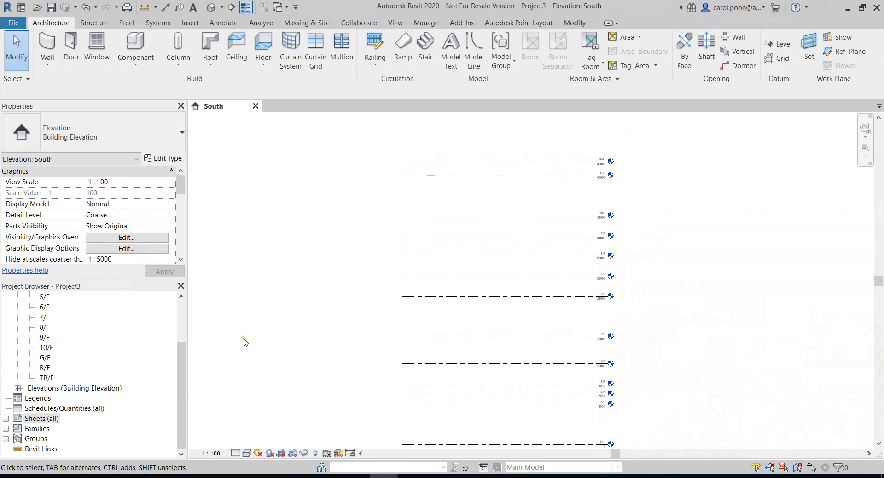
pyautogui.doubleClick(36, 419)
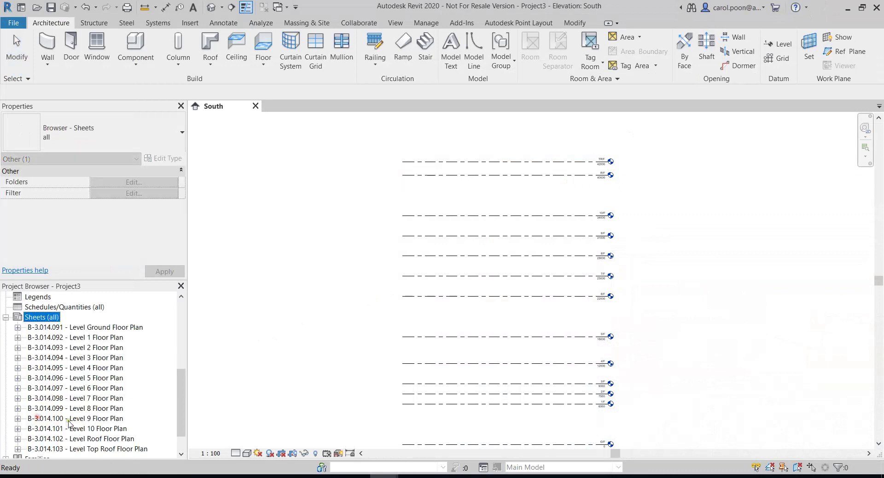
pyautogui.click(74, 328)
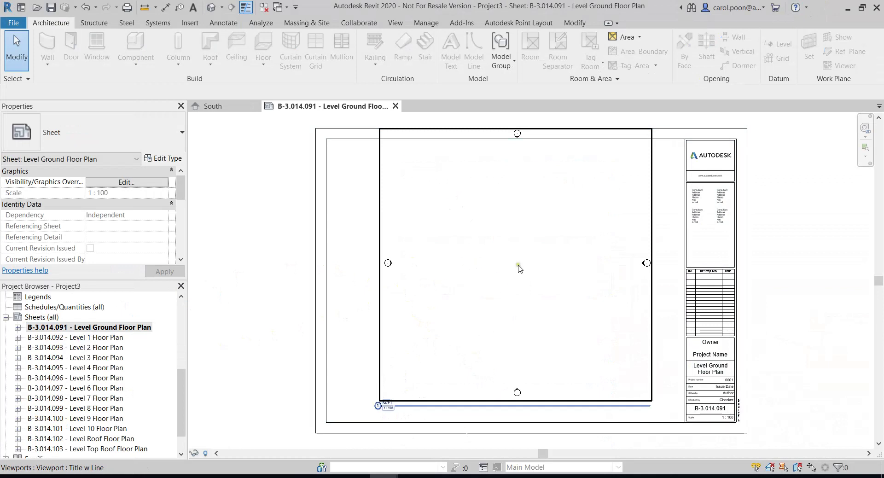
pyautogui.doubleClick(92, 337)
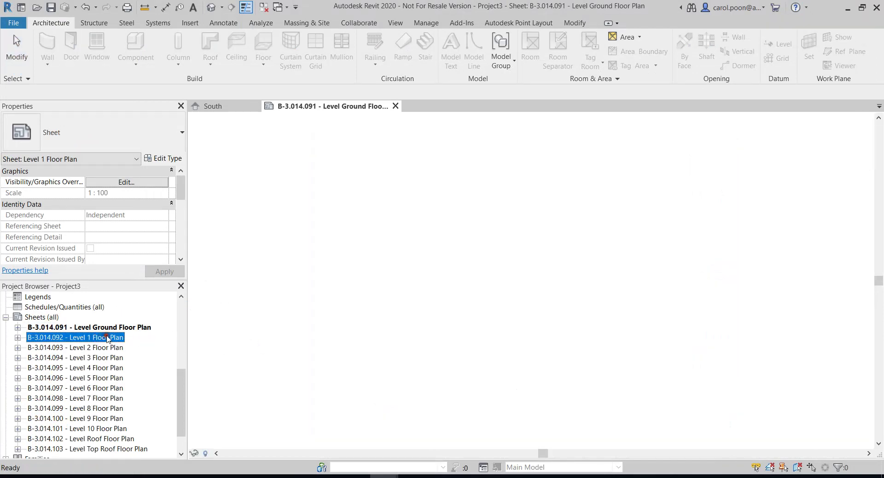
pyautogui.doubleClick(92, 348)
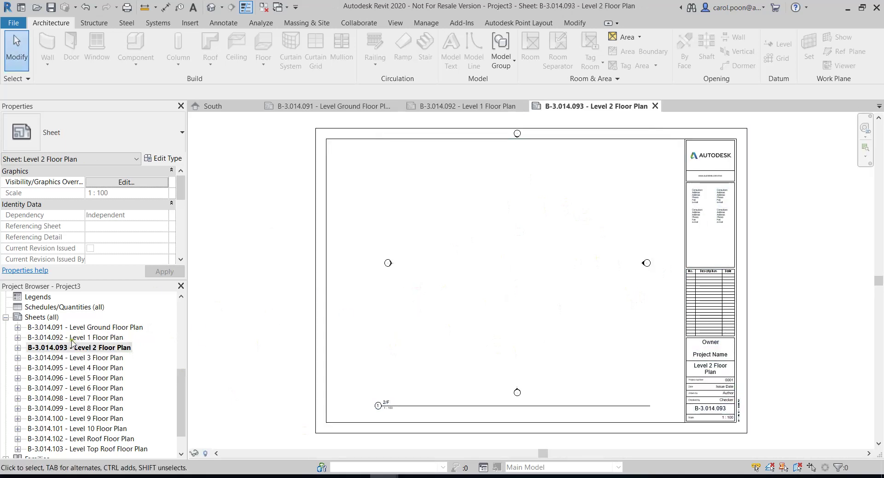
pyautogui.click(90, 439)
pyautogui.doubleClick(90, 440)
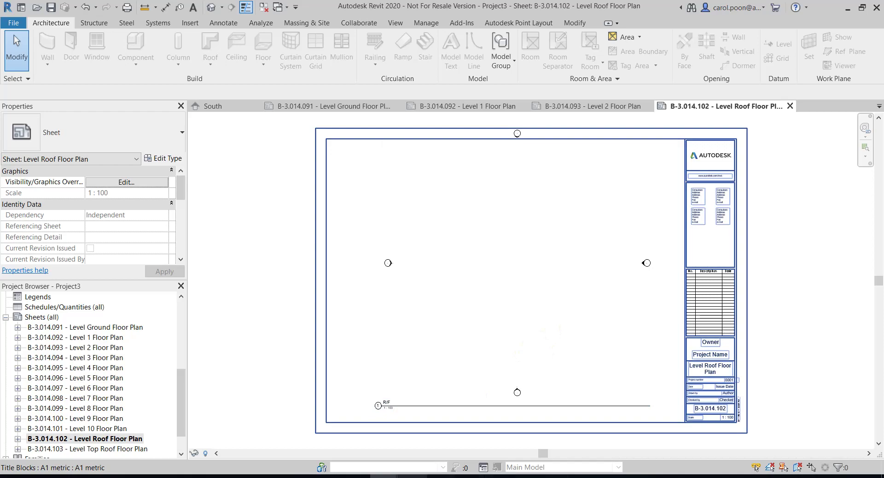
pyautogui.moveTo(384, 475)
pyautogui.click(438, 443)
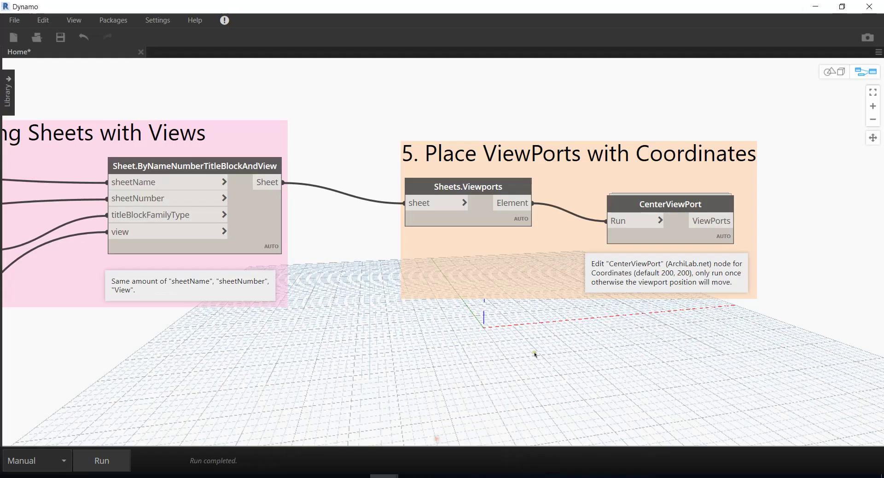
# Move the CenterViewPort node higher within group 5
pyautogui.scroll(1, 474, 194)
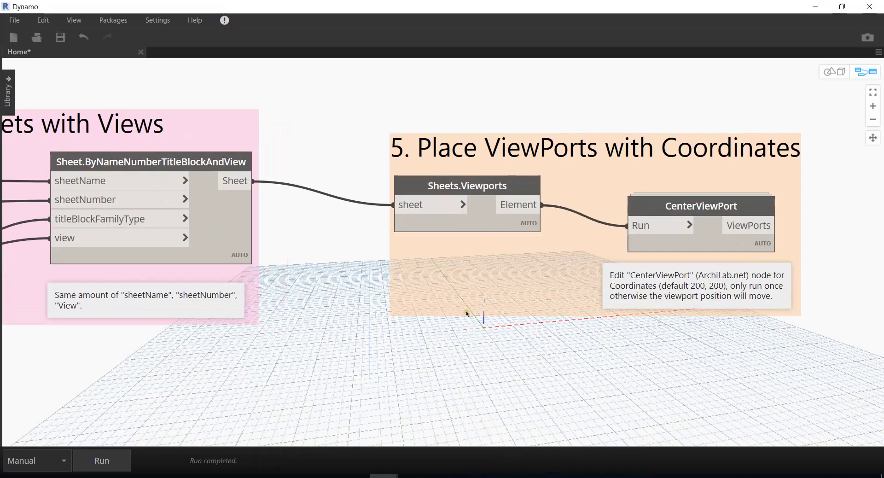
pyautogui.moveTo(673, 255); pyautogui.dragTo(582, 243, button='middle')
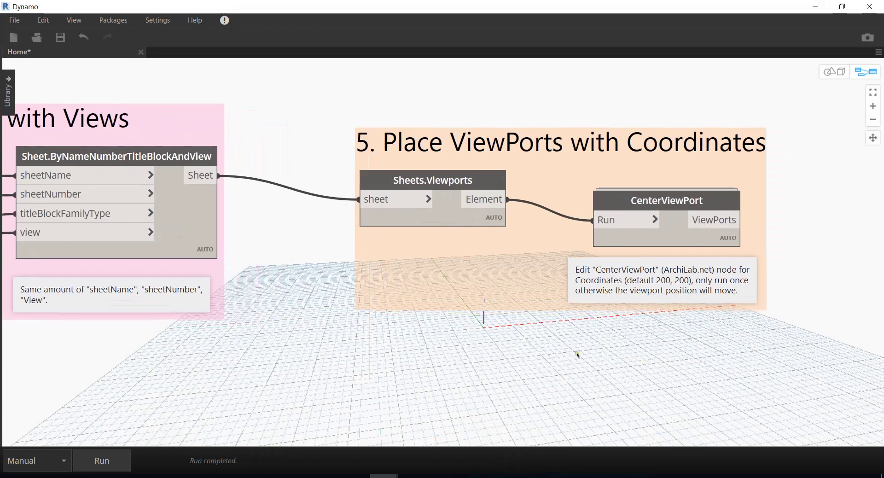
pyautogui.moveTo(609, 207)
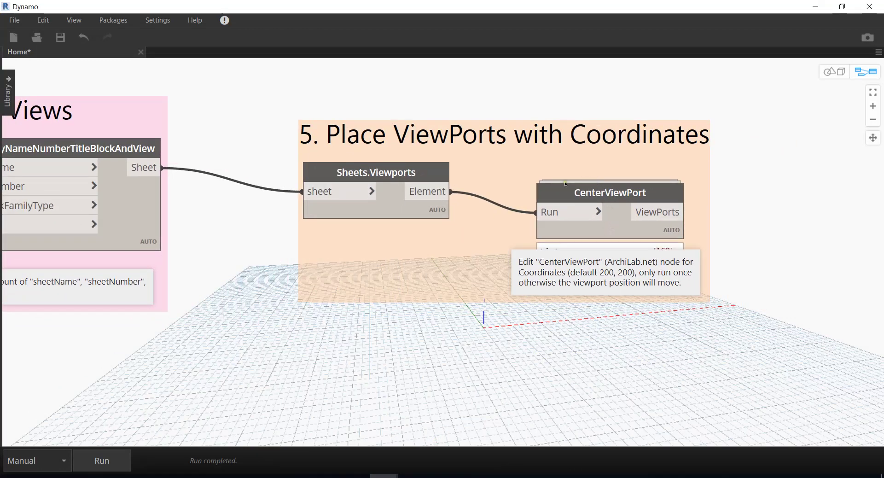
pyautogui.scroll(1, 630, 189)
pyautogui.moveTo(416, 201); pyautogui.dragTo(420, 227, button='middle')
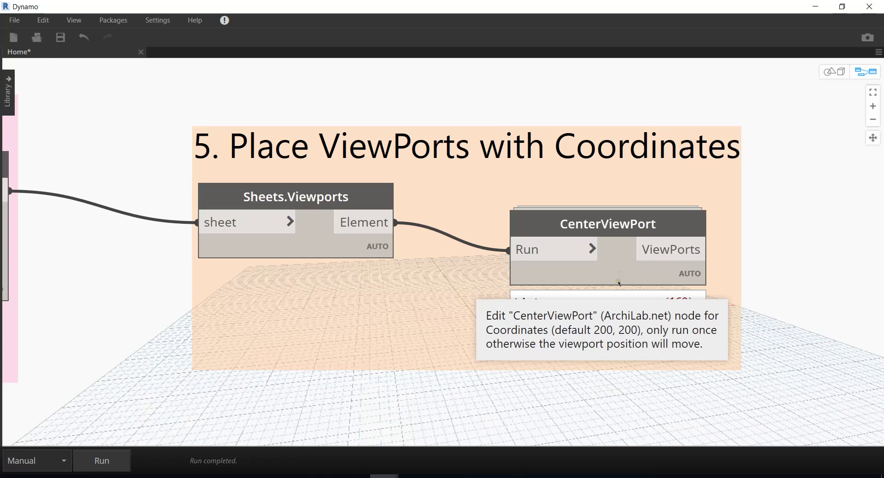
pyautogui.moveTo(621, 224); pyautogui.dragTo(623, 173)
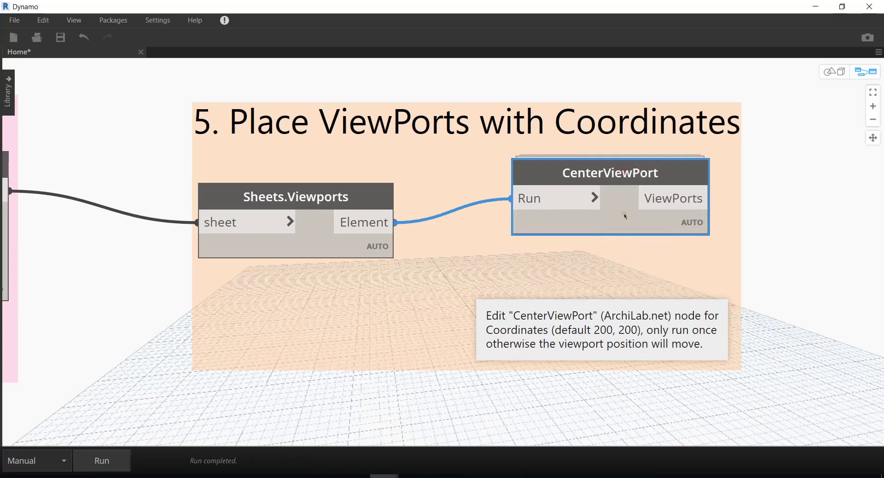
# Check that Sheets.Viewports lists one viewport per sheet, and open the CenterViewPort custom node
pyautogui.click(327, 303)
pyautogui.scroll(2, 326, 303)
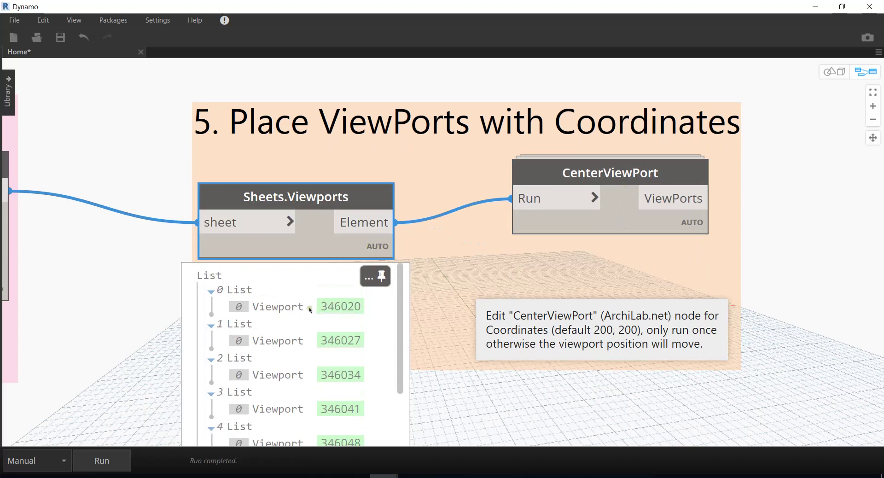
pyautogui.scroll(-1, 200, 323)
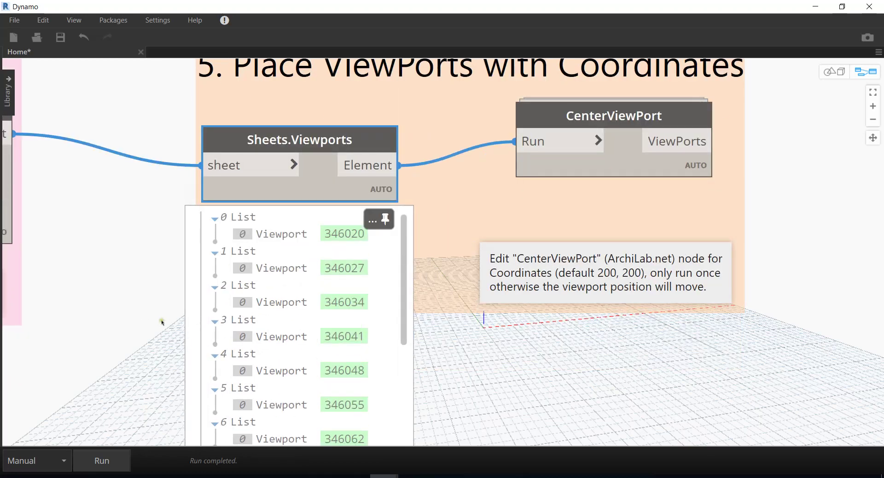
pyautogui.scroll(-3, 281, 335)
pyautogui.scroll(-1, 281, 335)
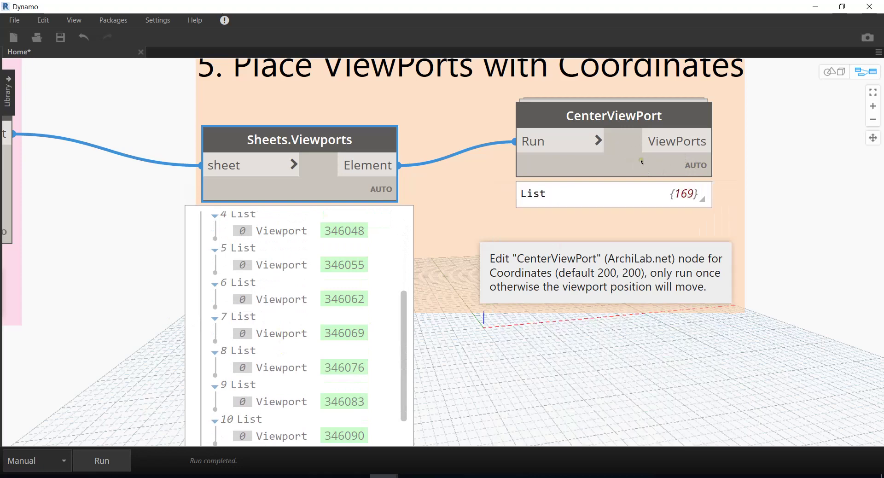
pyautogui.click(624, 146)
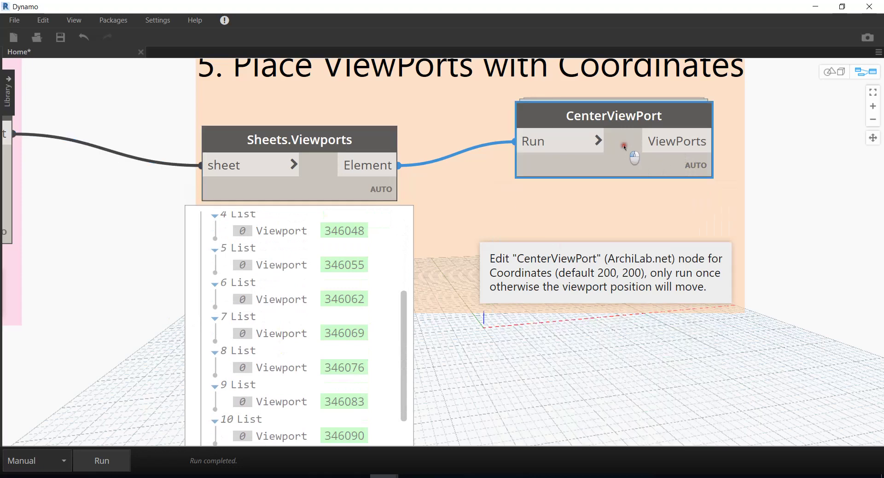
pyautogui.doubleClick(624, 147)
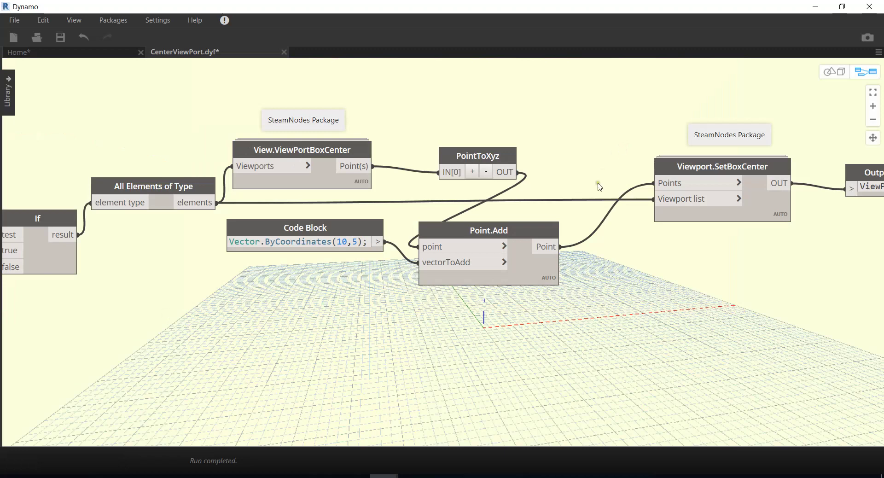
# Change the CenterViewPort offset vector's x value from 10 to 50
pyautogui.scroll(-3, 594, 194)
pyautogui.scroll(2, 202, 133)
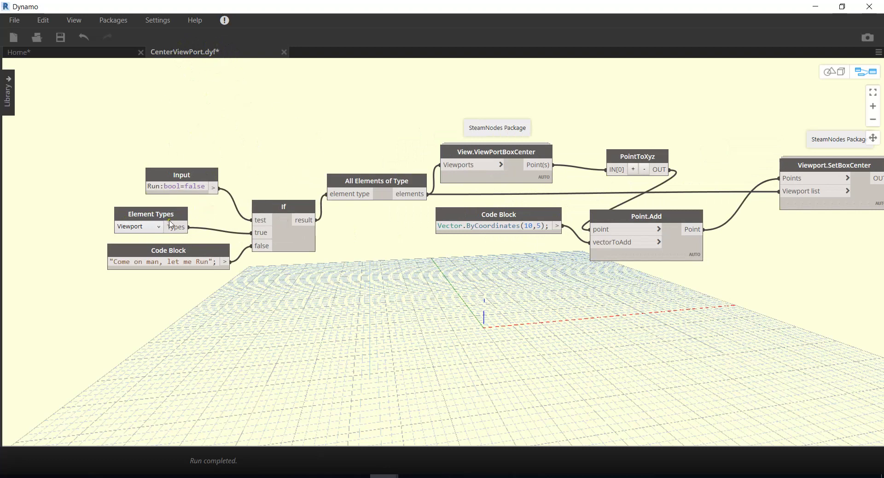
pyautogui.scroll(2, 450, 336)
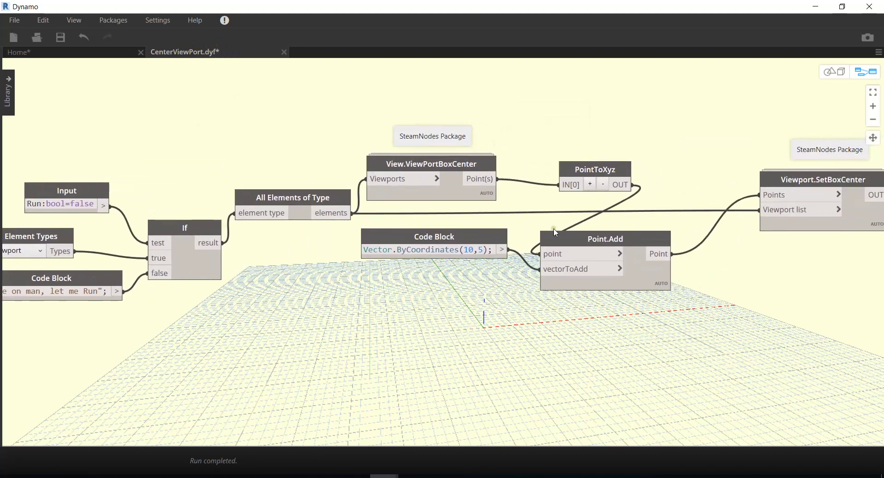
pyautogui.scroll(2, 525, 237)
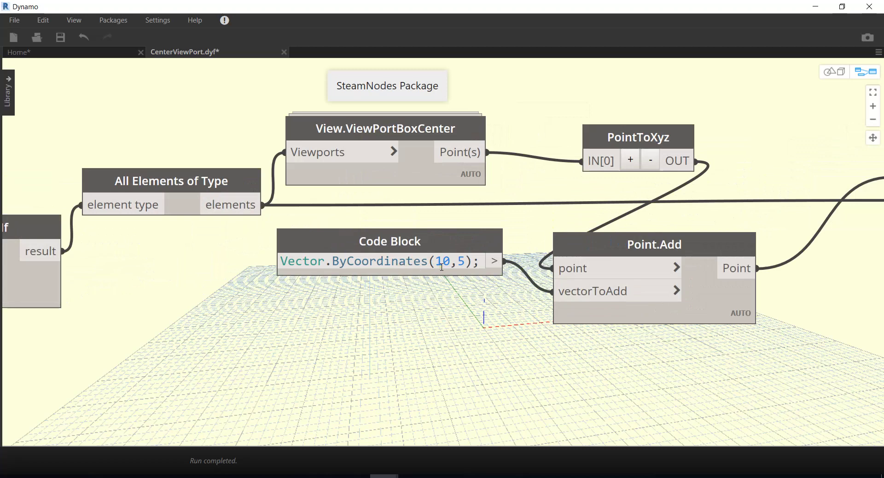
pyautogui.scroll(-5, 657, 368)
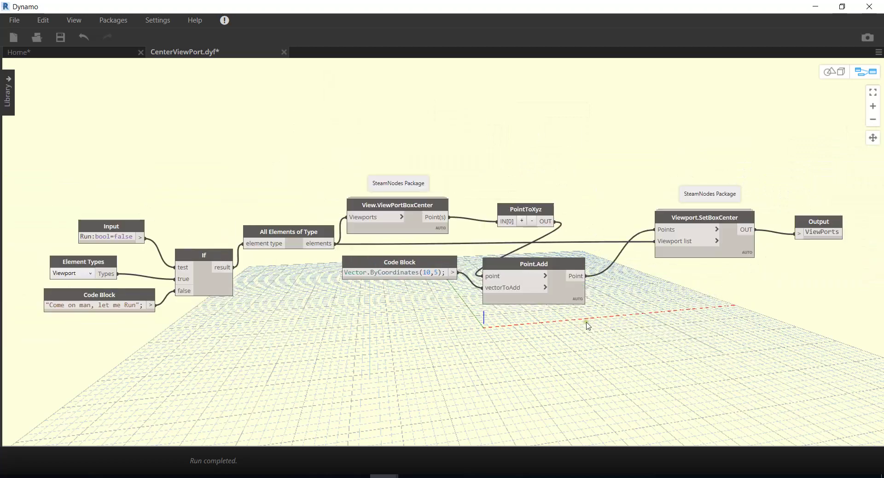
pyautogui.scroll(2, 469, 238)
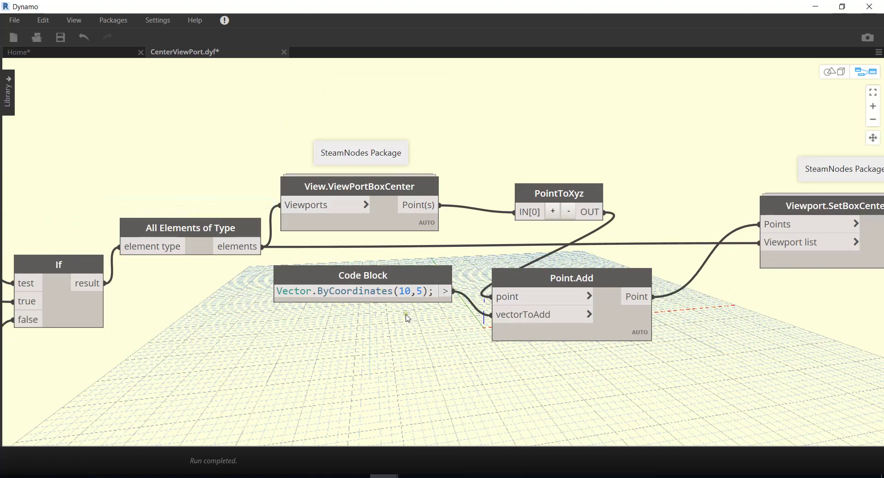
pyautogui.scroll(1, 408, 317)
pyautogui.scroll(2, 411, 309)
pyautogui.doubleClick(399, 279)
pyautogui.write('50')
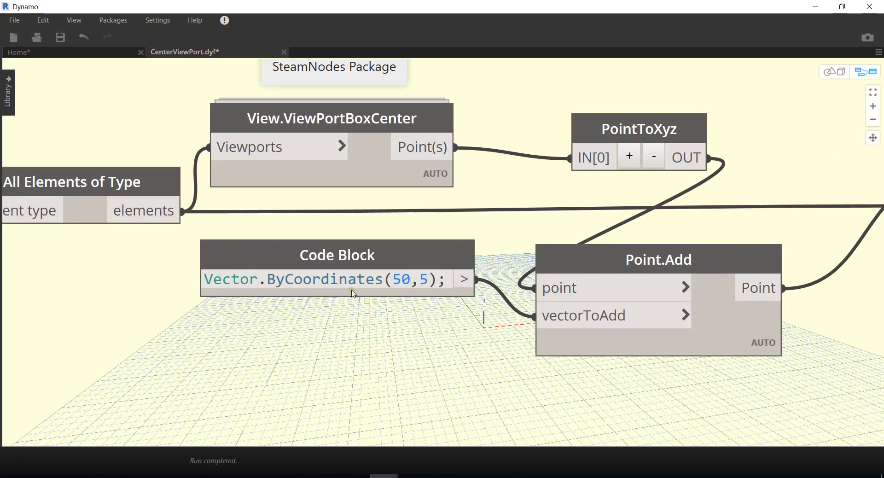
# Commit Vector.ByCoordinates(50,5), save CenterViewPort.dyf and close its tab
pyautogui.click(410, 315)
pyautogui.click(57, 40)
pyautogui.click(284, 52)
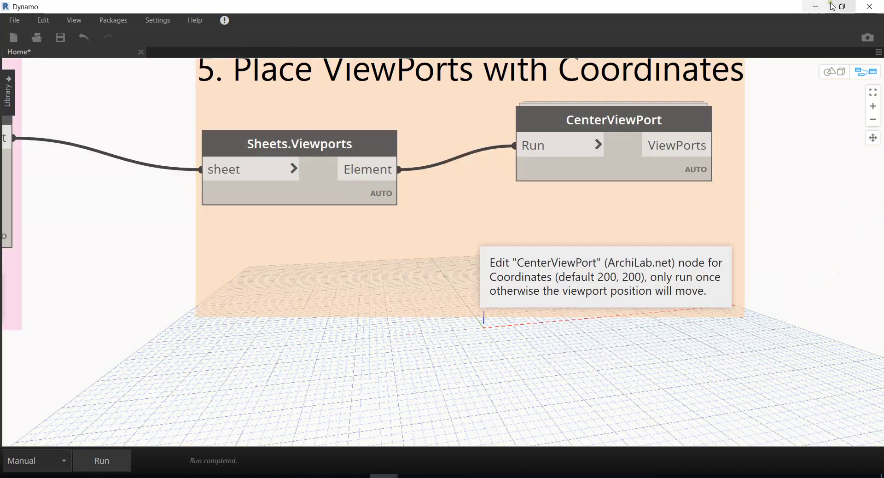
# Run the graph with the (50,5) offset and open sheet B-3.014.091 Level Ground Floor Plan in Revit
pyautogui.click(815, 6)
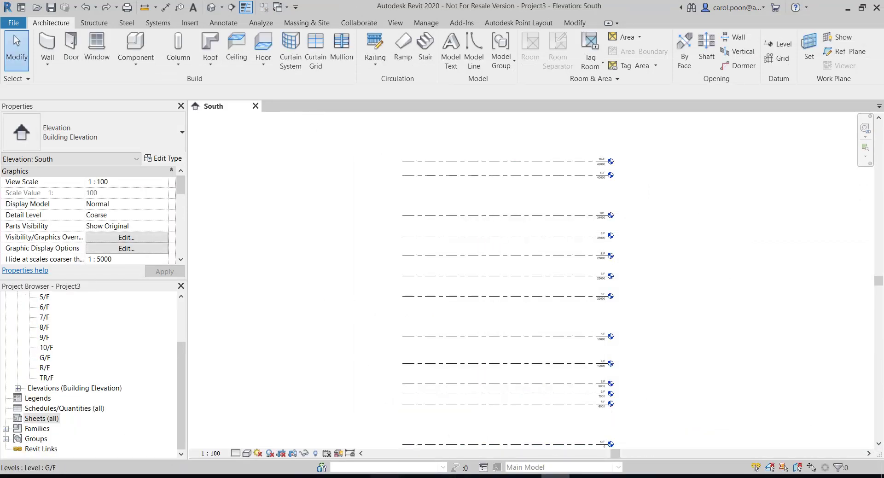
pyautogui.click(468, 426)
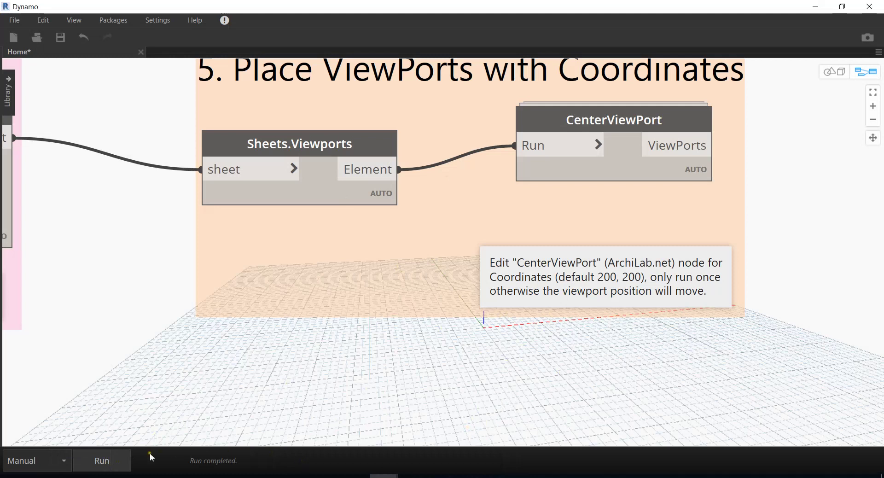
pyautogui.click(116, 461)
pyautogui.moveTo(475, 353); pyautogui.dragTo(473, 385, button='middle')
pyautogui.click(822, 11)
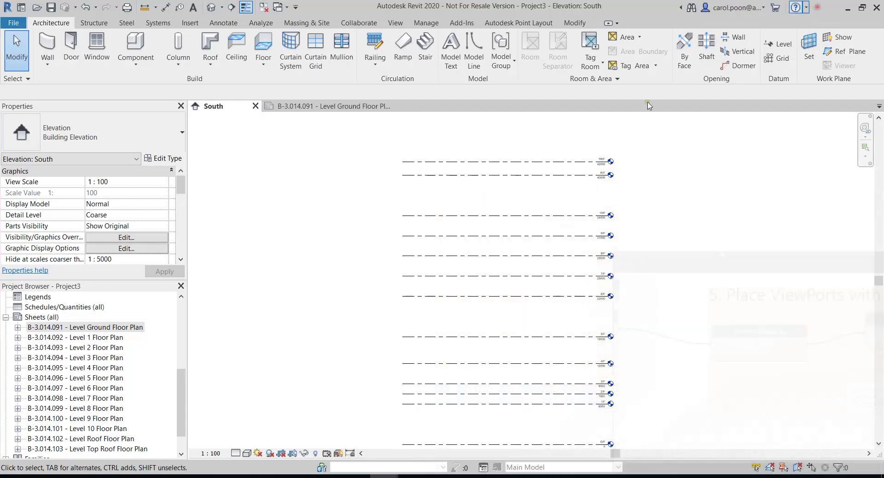
pyautogui.doubleClick(100, 331)
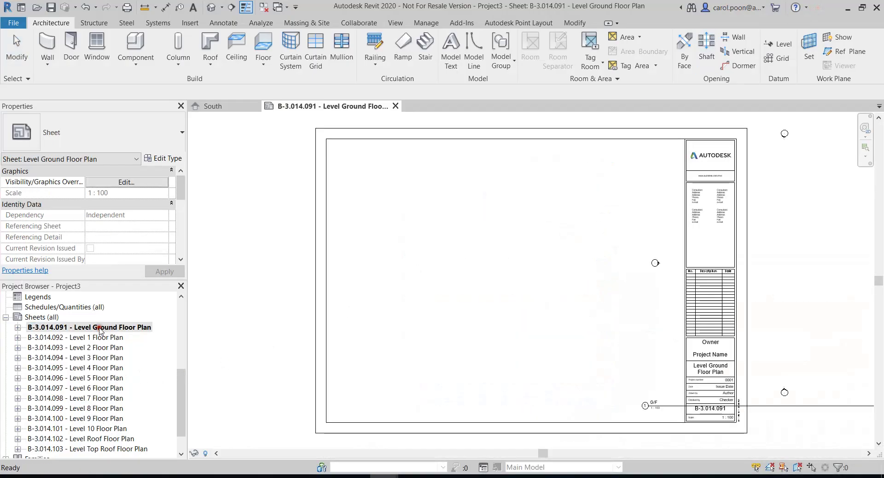
# Select the viewport on sheet B-3.014.091 to check its placement
pyautogui.scroll(-1, 552, 346)
pyautogui.scroll(-1, 467, 350)
pyautogui.click(653, 322)
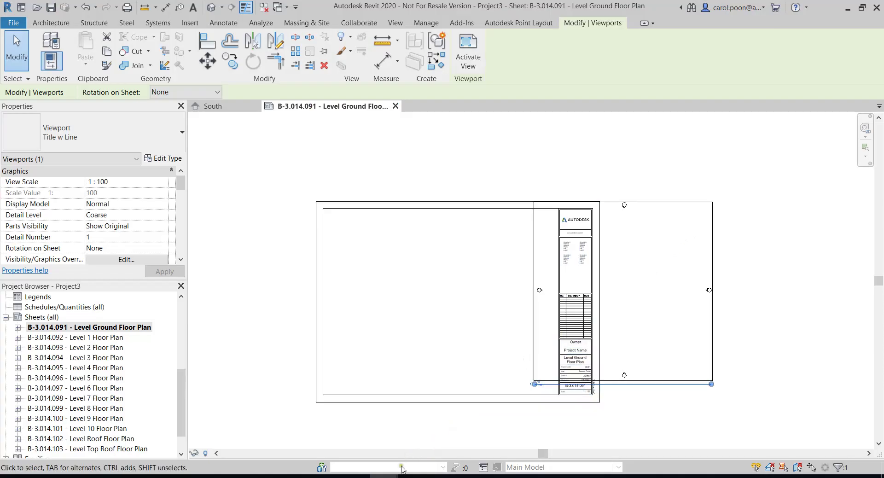
pyautogui.click(350, 444)
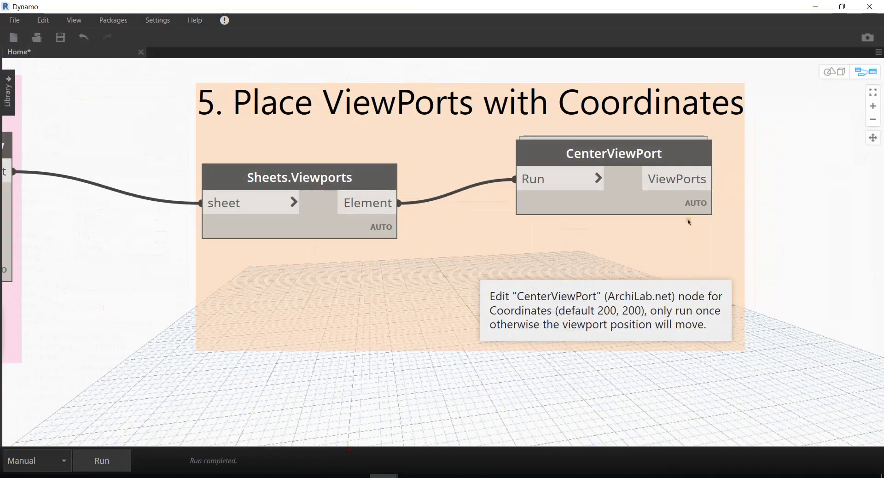
# Change the CenterViewPort offset back to Vector.ByCoordinates(10,5) and save the node
pyautogui.doubleClick(642, 220)
pyautogui.click(408, 278)
pyautogui.doubleClick(398, 278)
pyautogui.write('10')
pyautogui.click(60, 38)
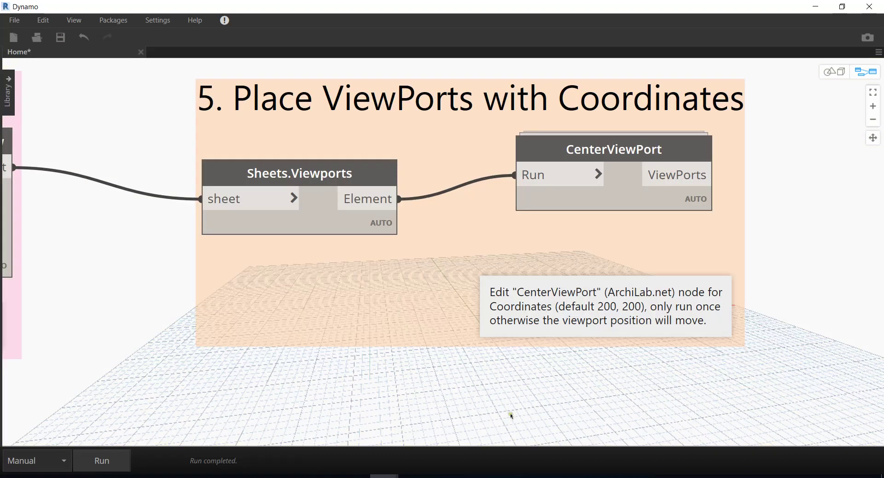
pyautogui.scroll(-2, 508, 405)
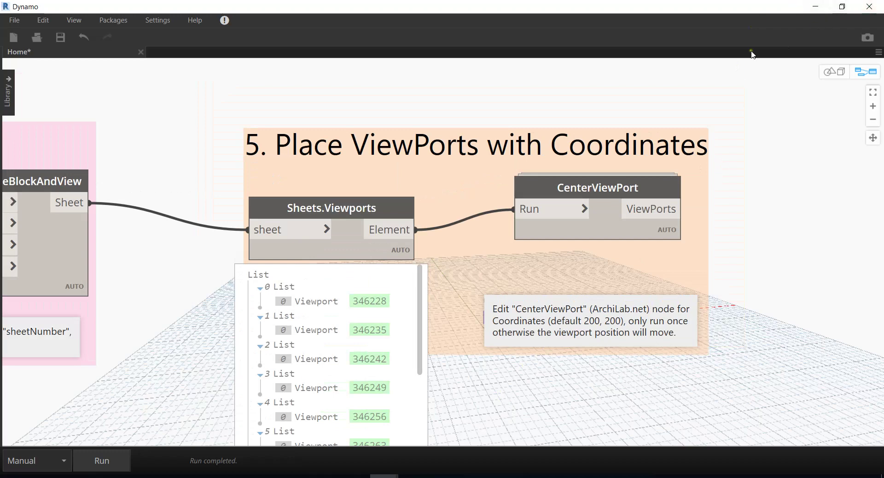
# Inspect and close sheet B-3.014.091 in Revit, then rerun the Dynamo graph
pyautogui.click(815, 7)
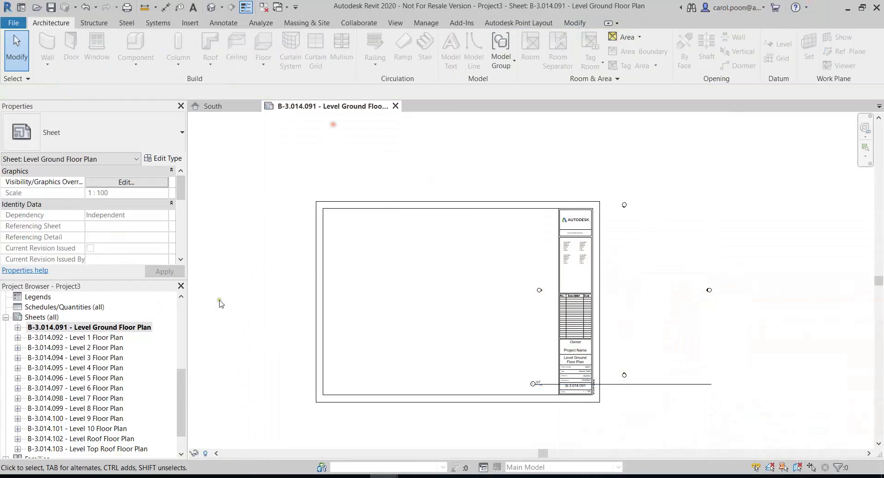
pyautogui.click(312, 292)
pyautogui.click(252, 317)
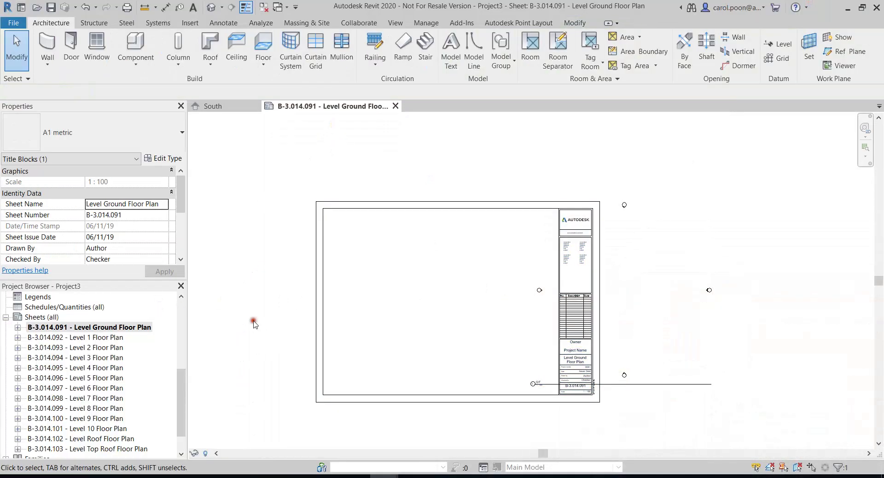
pyautogui.hotkey('ctrl', 'F4')
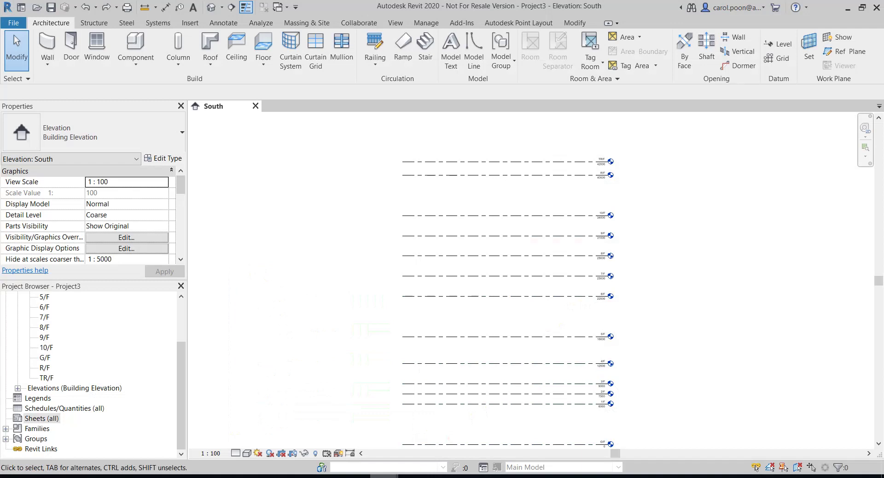
pyautogui.click(294, 449)
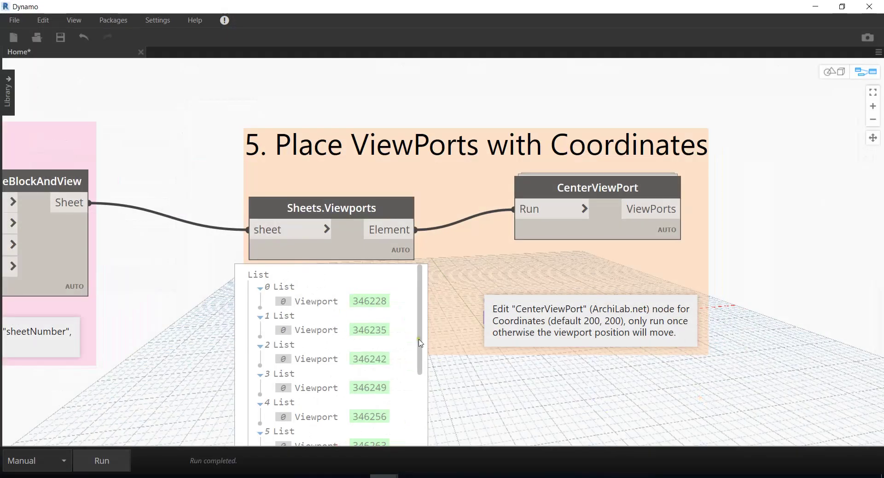
pyautogui.click(399, 276)
pyautogui.click(117, 463)
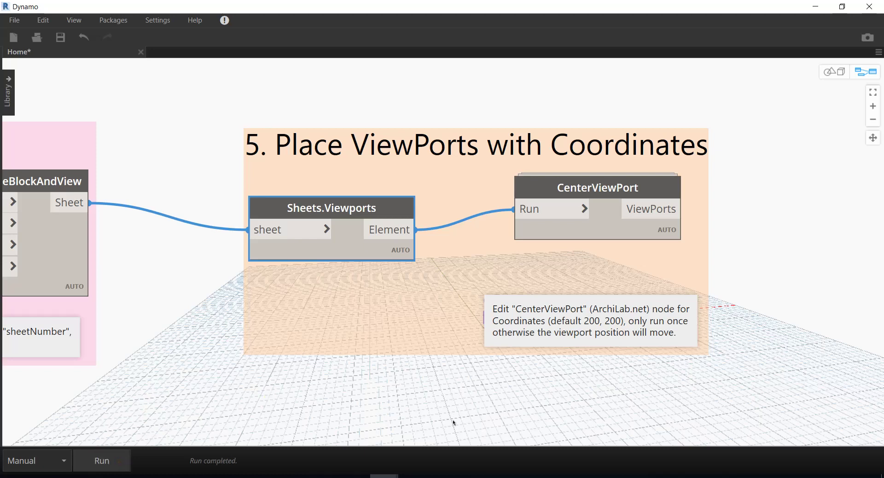
# Reopen the Level Ground Floor Plan sheet, rerun the graph, and return to Revit to inspect it
pyautogui.click(815, 6)
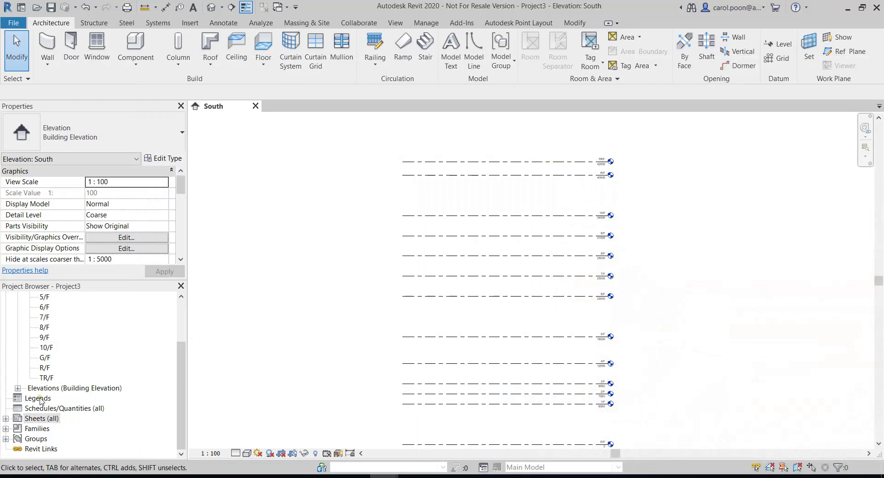
pyautogui.doubleClick(44, 413)
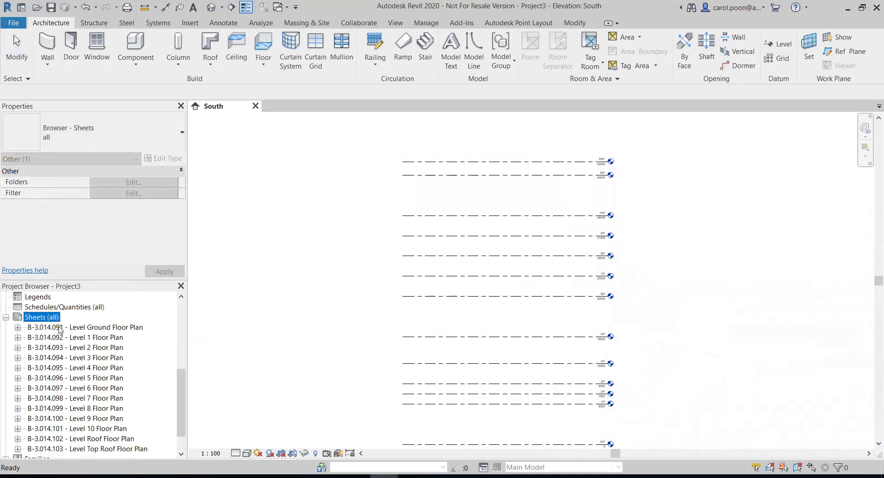
pyautogui.click(60, 327)
pyautogui.click(524, 242)
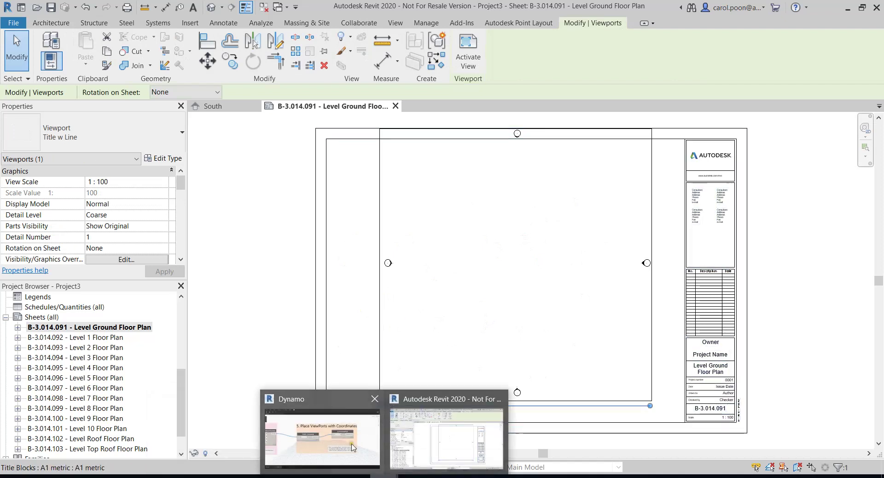
pyautogui.click(352, 443)
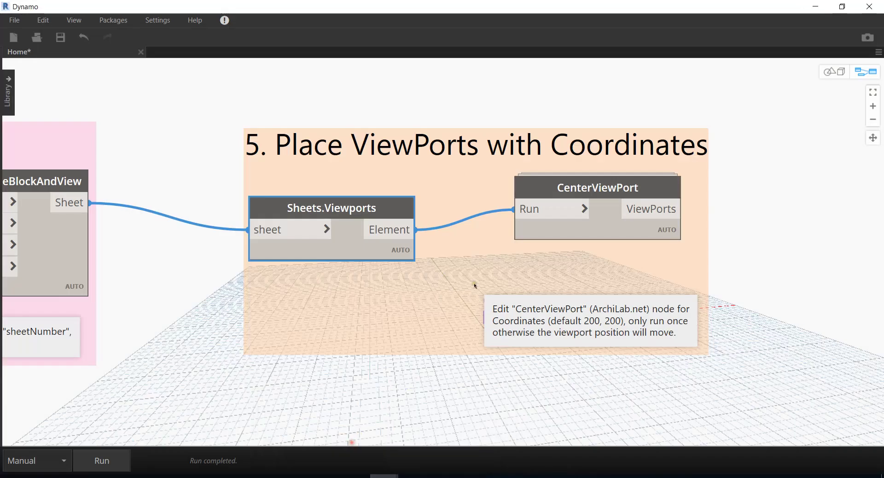
pyautogui.click(109, 457)
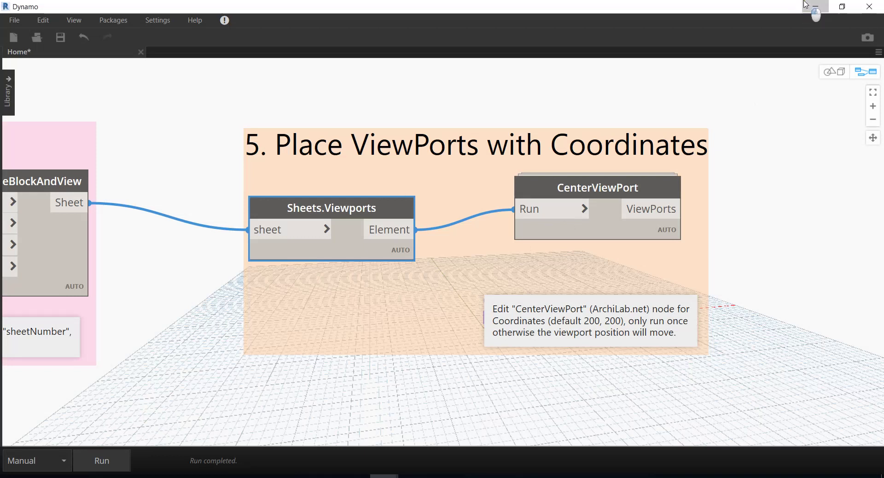
pyautogui.click(806, 5)
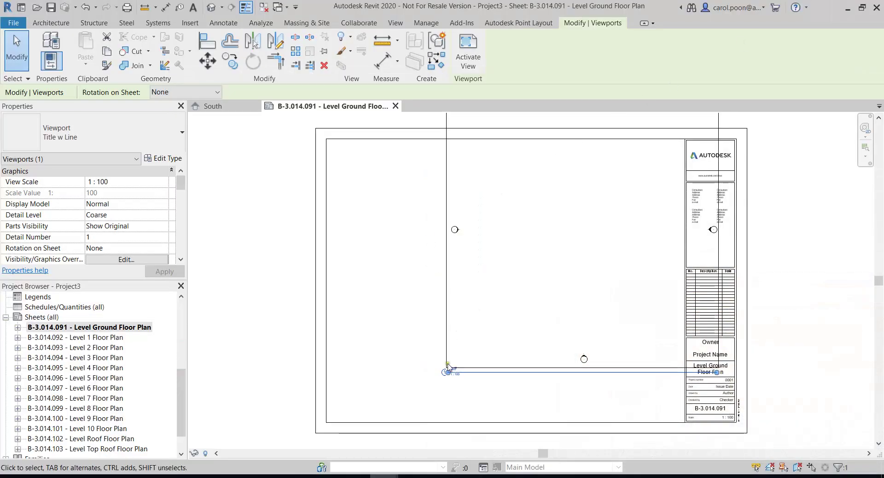
# Try placing Floor Plan G/F onto sheet B-3.014.091, then open the full-graph screenshot image
pyautogui.scroll(-2, 450, 371)
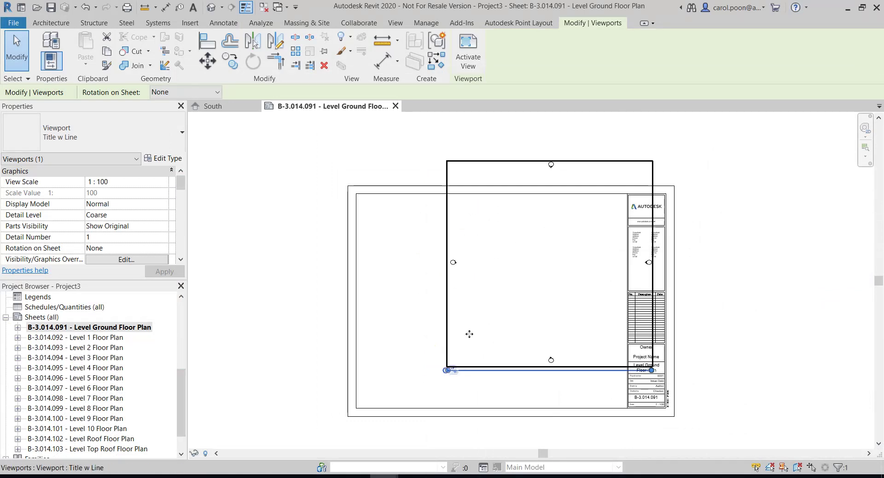
pyautogui.scroll(1, 76, 349)
pyautogui.scroll(4, 62, 395)
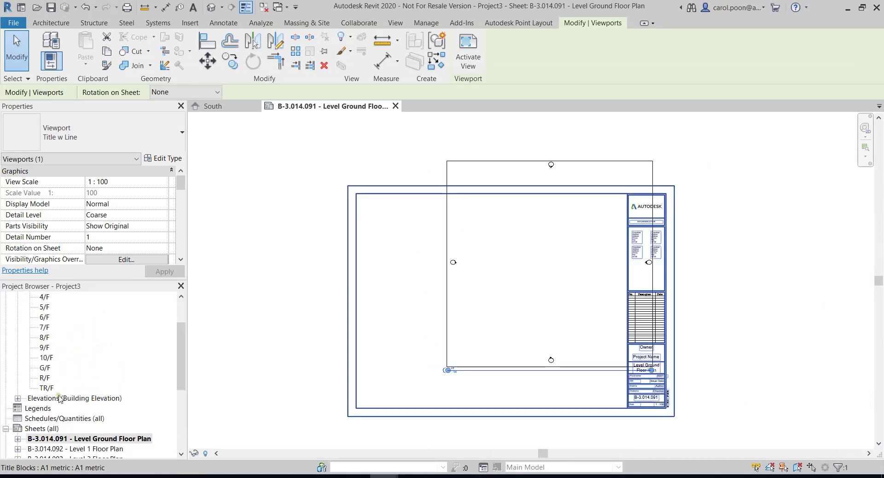
pyautogui.scroll(2, 76, 379)
pyautogui.scroll(-2, 54, 327)
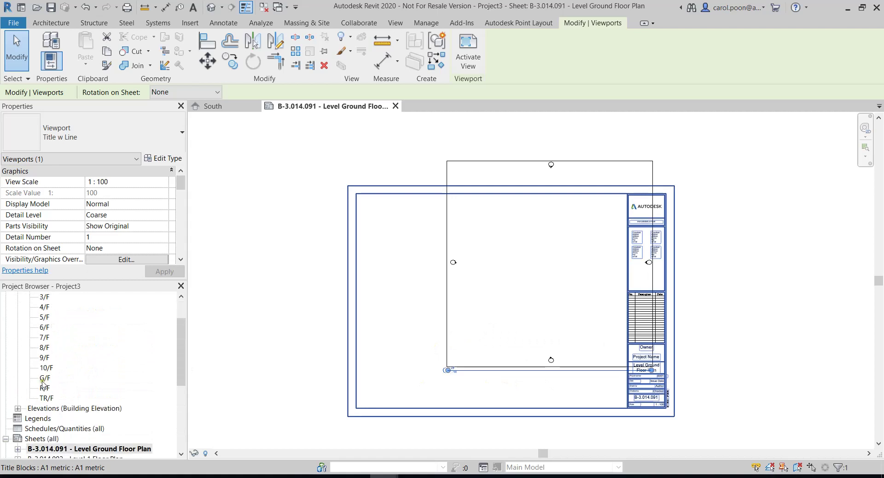
pyautogui.scroll(-3, 51, 340)
pyautogui.click(19, 348)
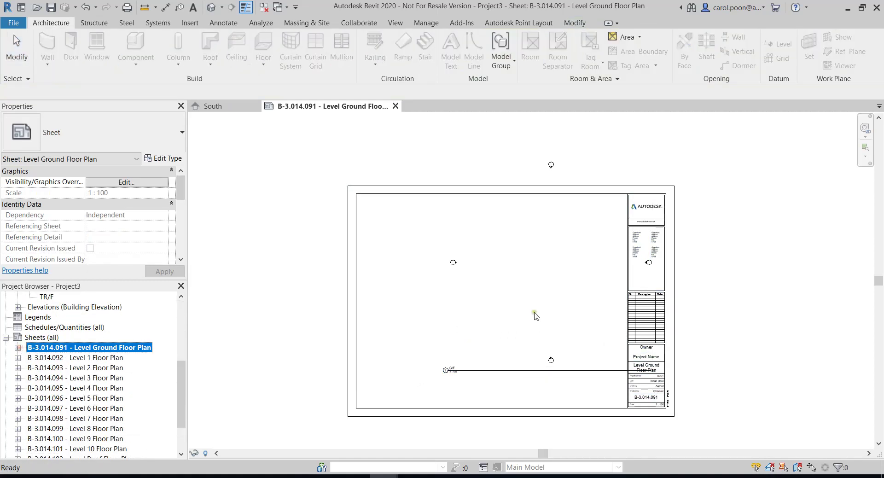
pyautogui.moveTo(20, 351); pyautogui.dragTo(547, 296)
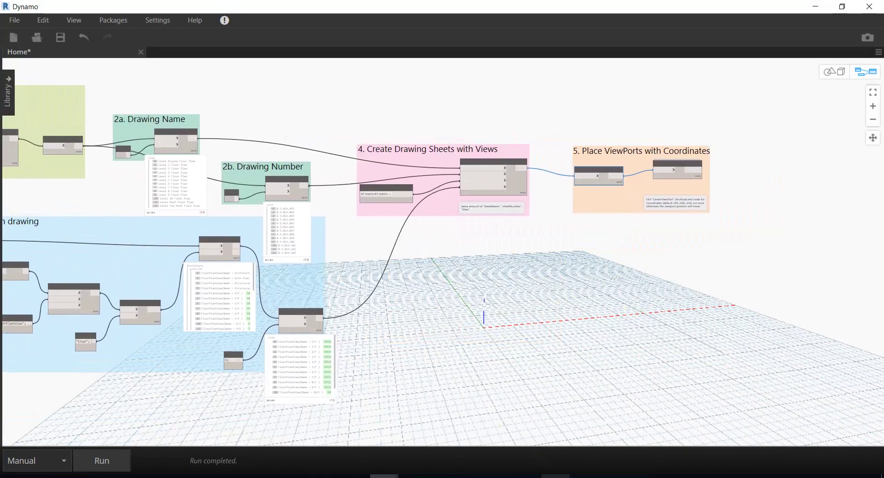
pyautogui.click(554, 474)
# Maximize the graph screenshot in Photos and zoom through it to the Sheets.Viewports and CenterViewPort sections
pyautogui.doubleClick(437, 4)
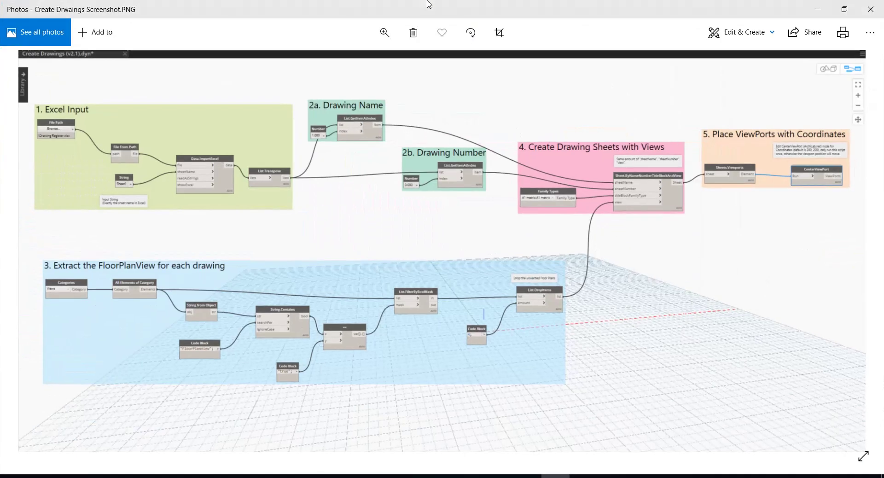
pyautogui.scroll(3, 75, 138)
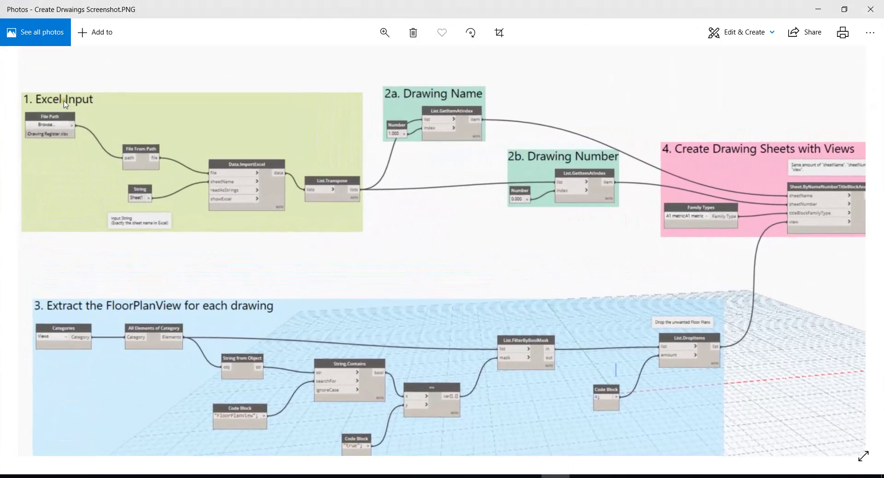
pyautogui.scroll(3, 90, 157)
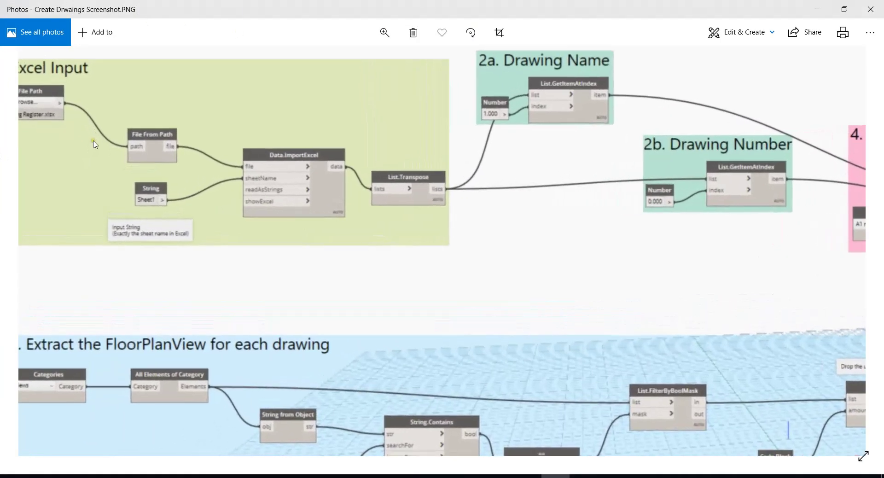
pyautogui.scroll(-2, 306, 181)
pyautogui.scroll(-1, 306, 180)
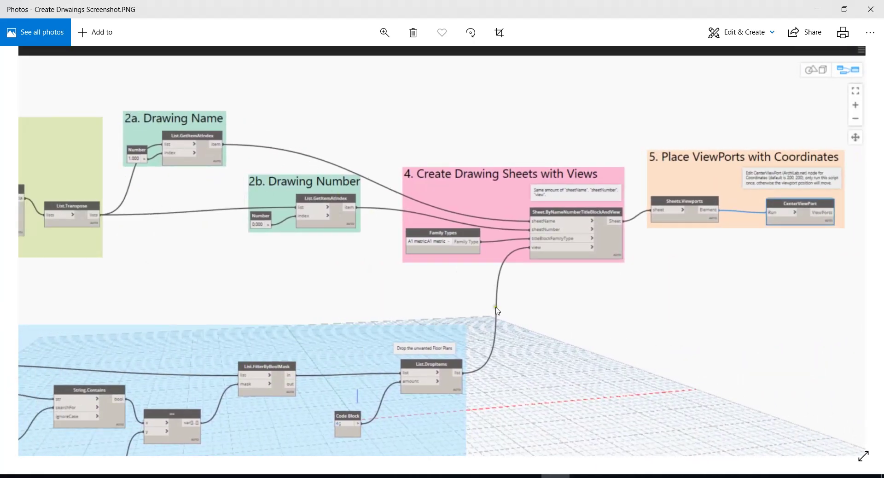
pyautogui.scroll(2, 618, 254)
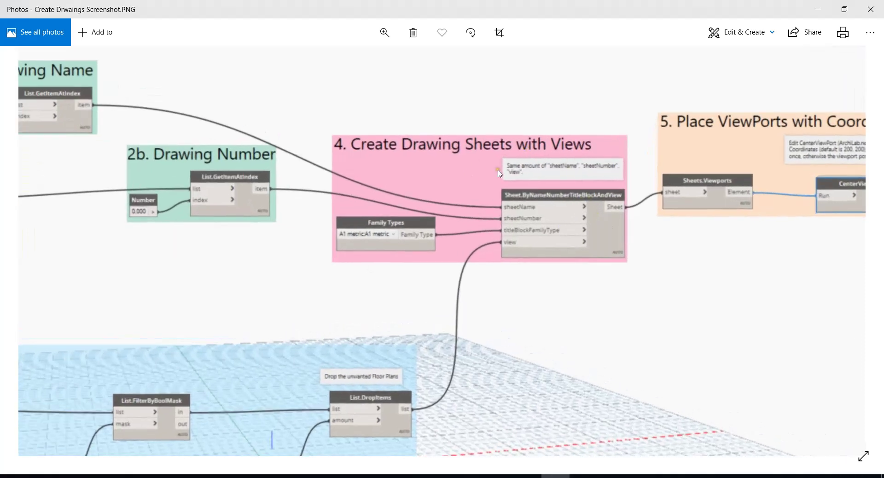
pyautogui.scroll(-2, 711, 265)
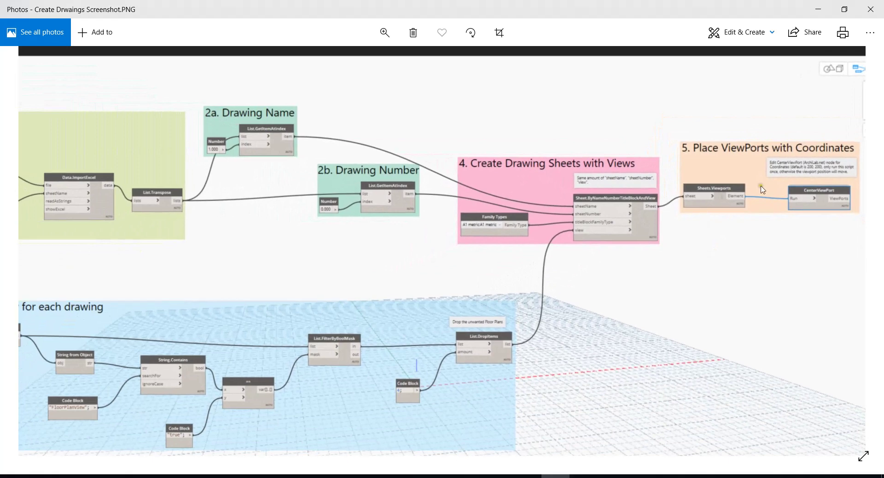
pyautogui.scroll(1, 801, 137)
pyautogui.scroll(1, 712, 276)
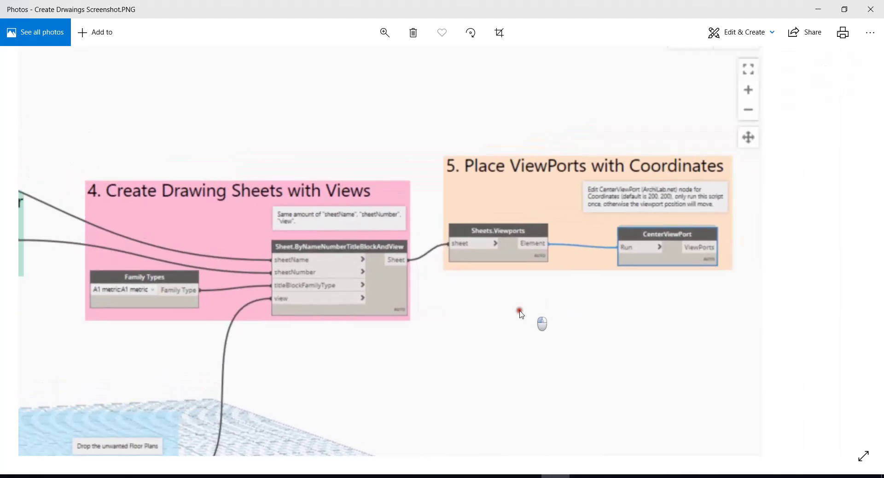